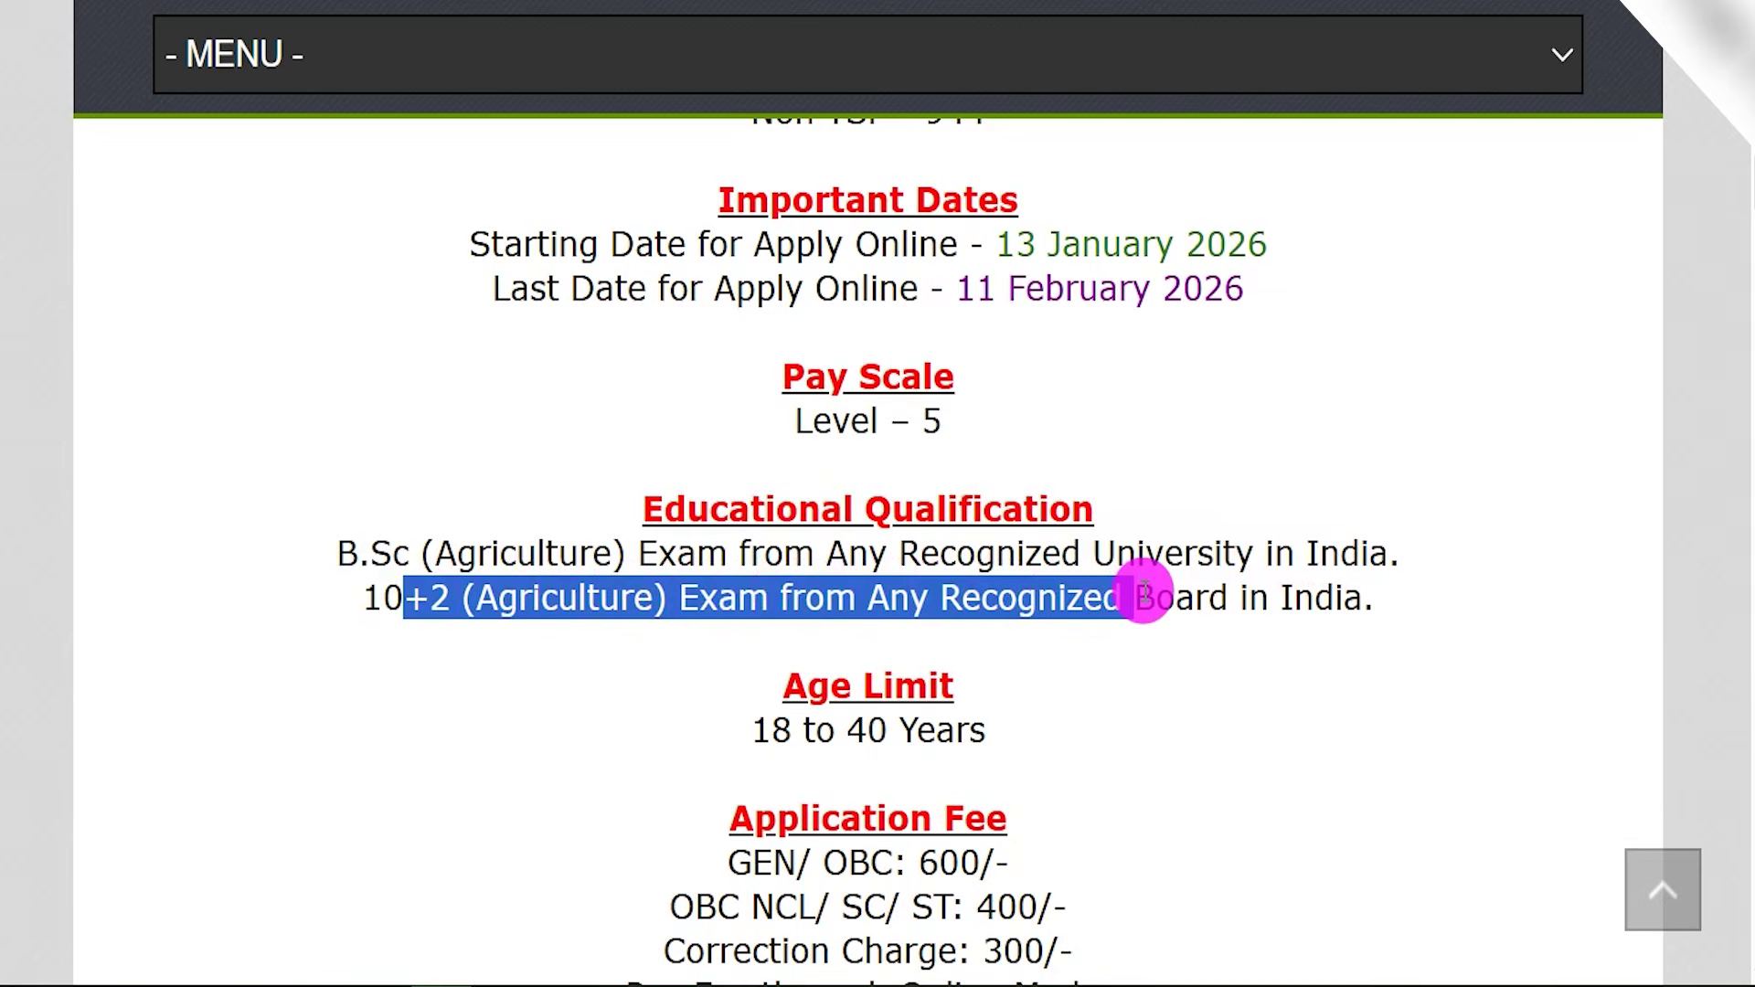
Review the age limit, application fees, correction charge and fee payment mode in the job posting
{"action": "left_click_drag", "start_coordinate": [772, 568], "coordinate": [943, 571]}
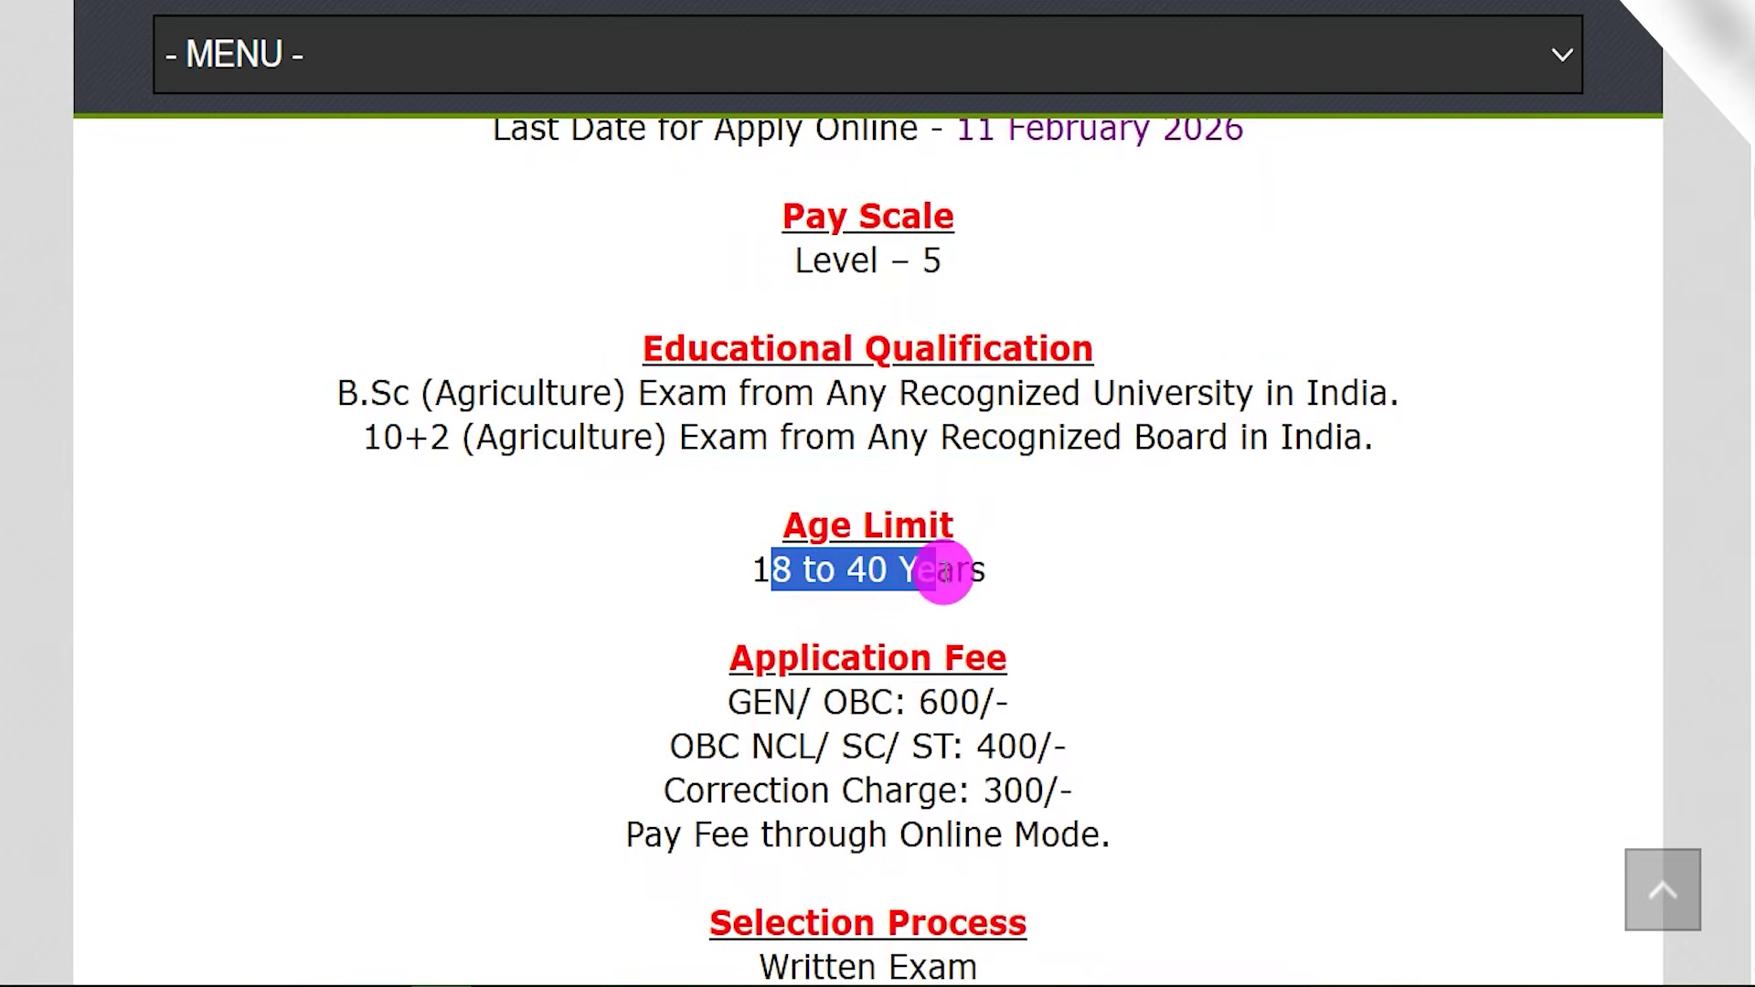
{"action": "scroll", "coordinate": [943, 571], "scroll_direction": "down", "scroll_amount": 2}
{"action": "left_click_drag", "start_coordinate": [757, 543], "coordinate": [984, 544]}
{"action": "left_click_drag", "start_coordinate": [693, 583], "coordinate": [1027, 580]}
{"action": "left_click_drag", "start_coordinate": [753, 627], "coordinate": [893, 627]}
{"action": "left_click_drag", "start_coordinate": [1003, 631], "coordinate": [1044, 630]}
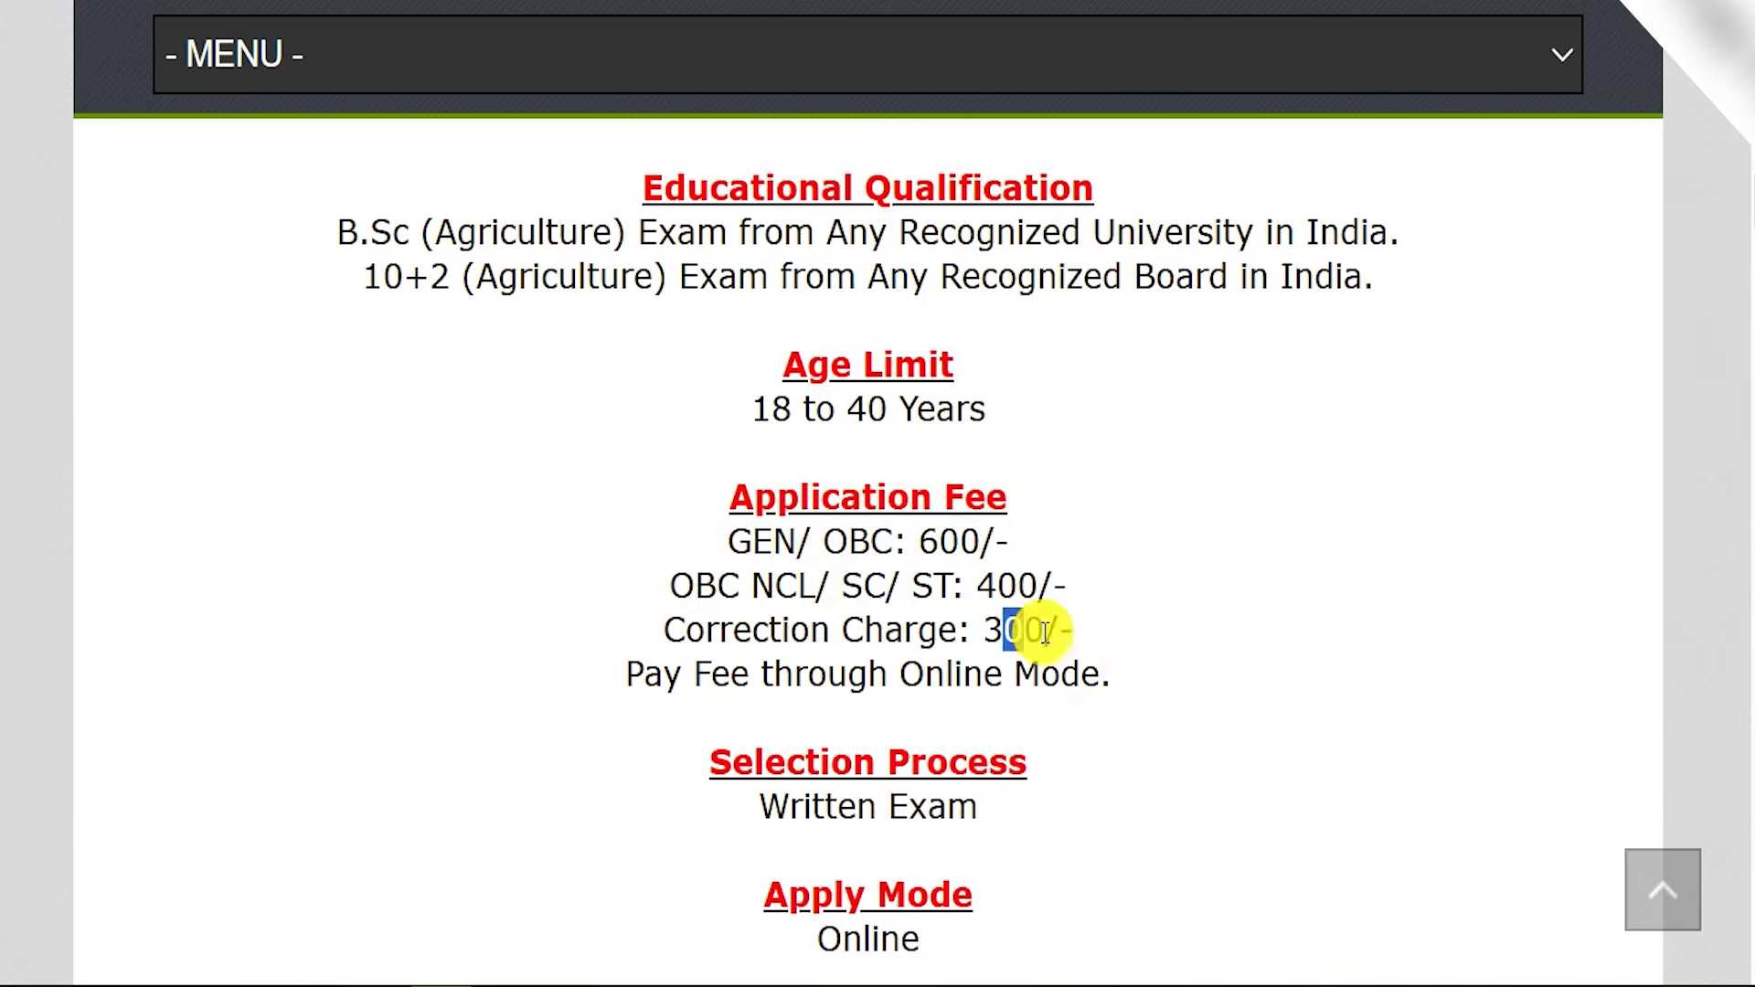
{"action": "left_click_drag", "start_coordinate": [751, 674], "coordinate": [1062, 676]}
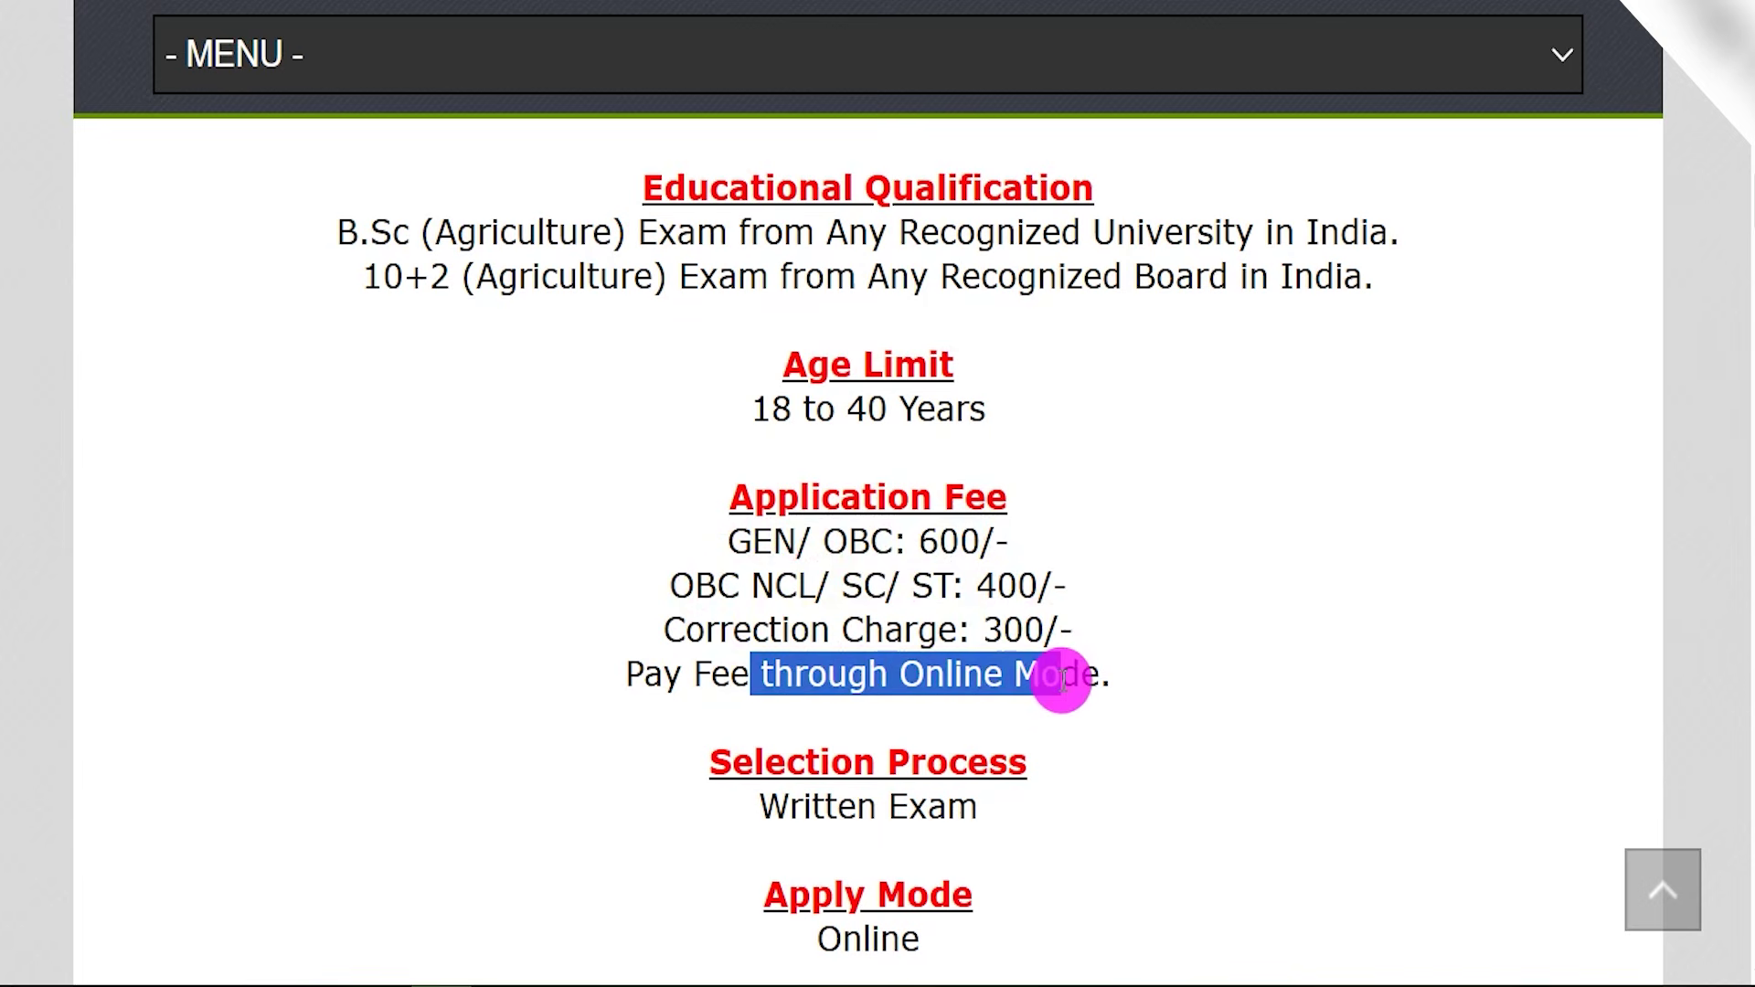
Review the selection process, apply mode and job location sections of the job posting
{"action": "scroll", "coordinate": [1051, 669], "scroll_direction": "down", "scroll_amount": 2}
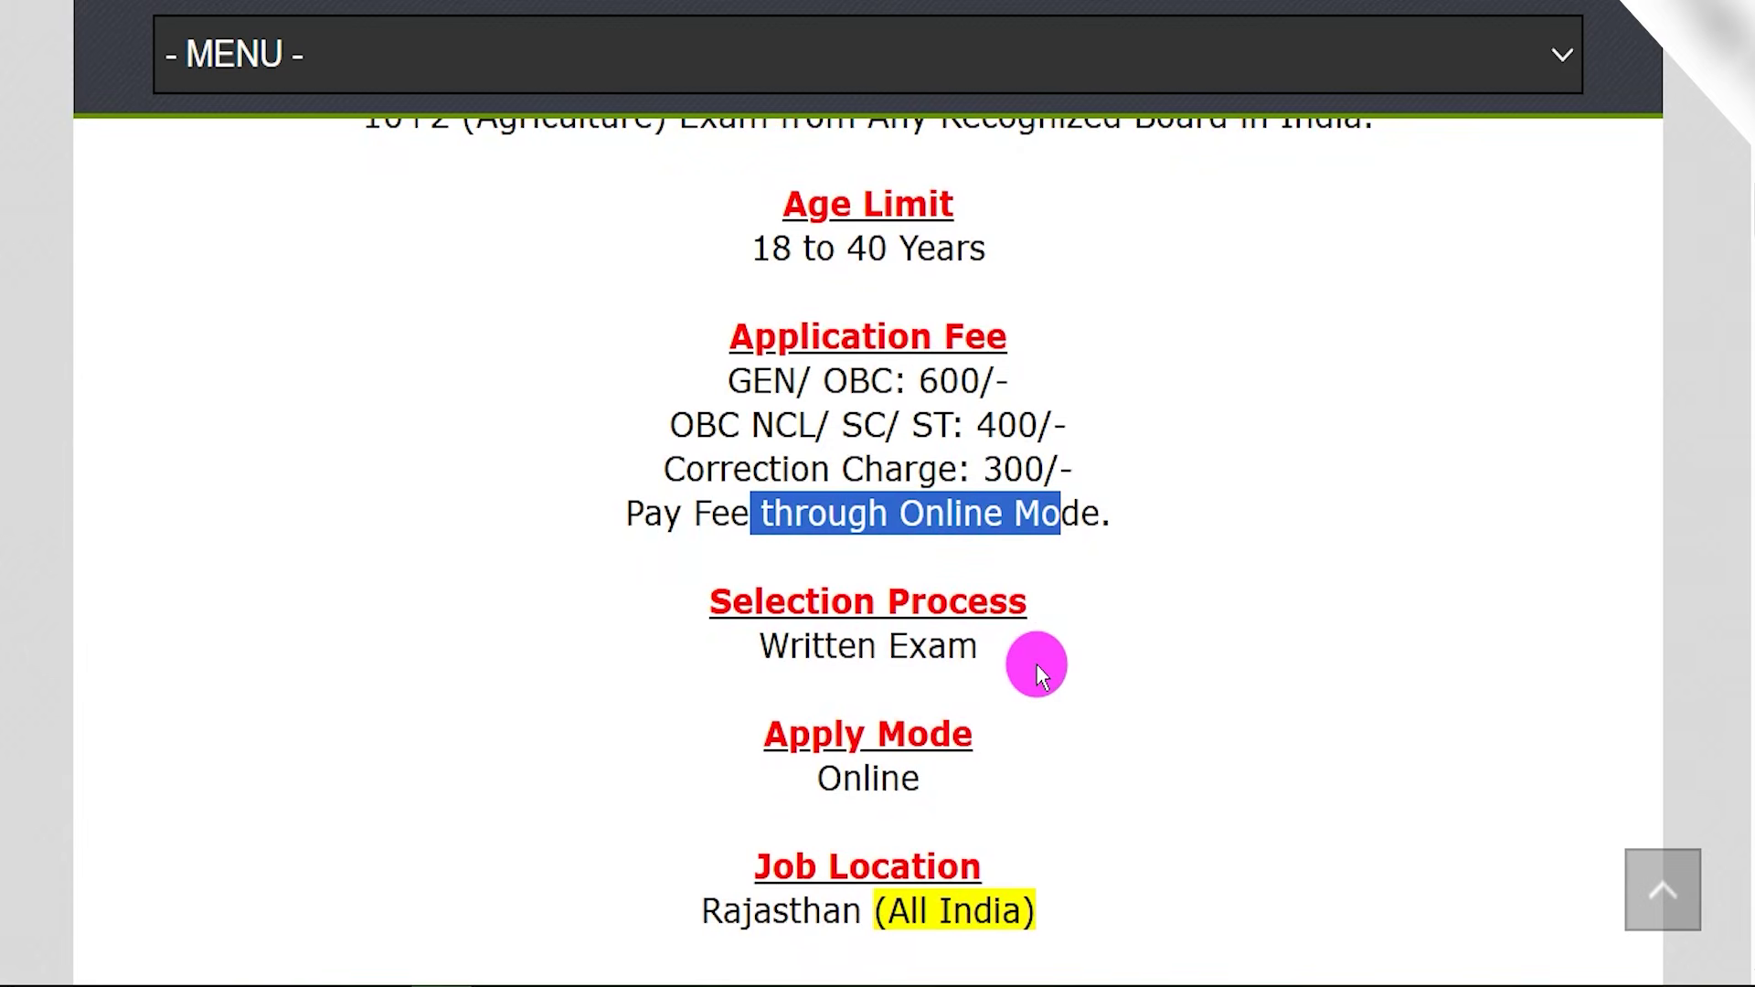
{"action": "scroll", "coordinate": [1034, 664], "scroll_direction": "down", "scroll_amount": 1}
{"action": "left_click_drag", "start_coordinate": [825, 593], "coordinate": [935, 594]}
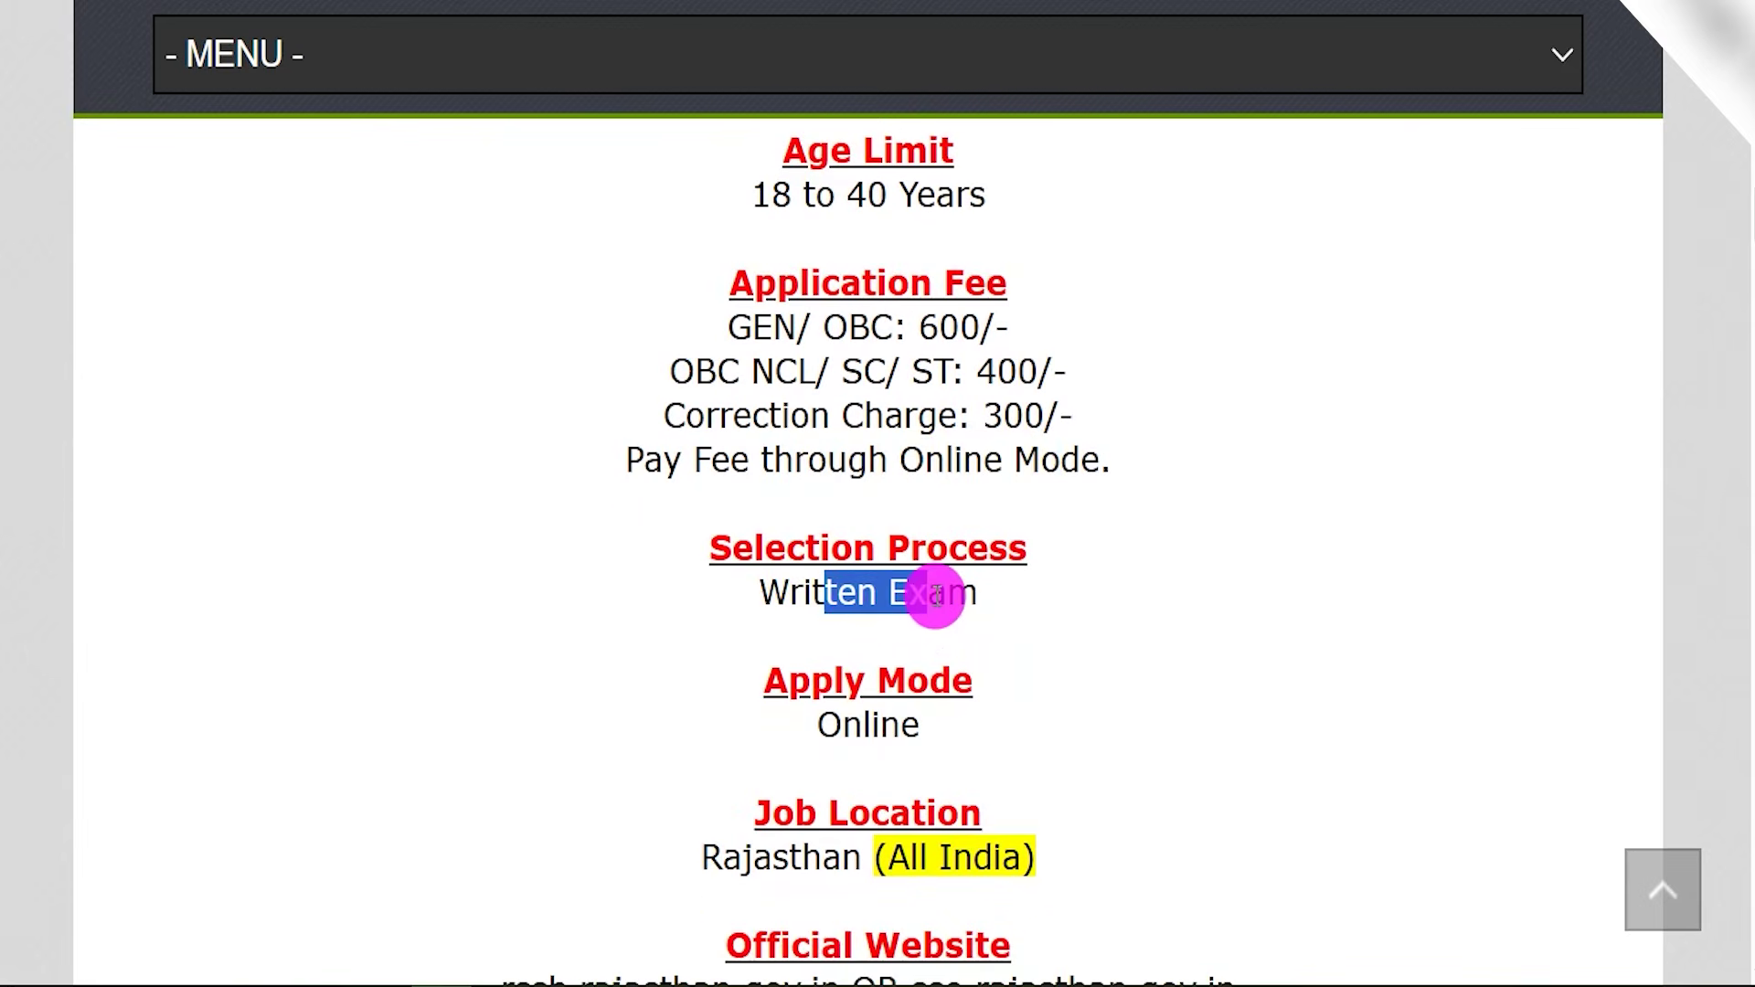
{"action": "scroll", "coordinate": [907, 695], "scroll_direction": "down", "scroll_amount": 2}
{"action": "left_click_drag", "start_coordinate": [885, 755], "coordinate": [933, 755]}
{"action": "left_click_drag", "start_coordinate": [820, 624], "coordinate": [910, 619]}
{"action": "scroll", "coordinate": [909, 766], "scroll_direction": "down", "scroll_amount": 1}
{"action": "scroll", "coordinate": [909, 759], "scroll_direction": "down", "scroll_amount": 4}
Open the Official Notification Pdf from the Important Links section of the job posting
{"action": "left_click", "coordinate": [747, 700]}
{"action": "left_click_drag", "start_coordinate": [746, 701], "coordinate": [1000, 704]}
{"action": "left_click_drag", "start_coordinate": [614, 751], "coordinate": [1003, 757]}
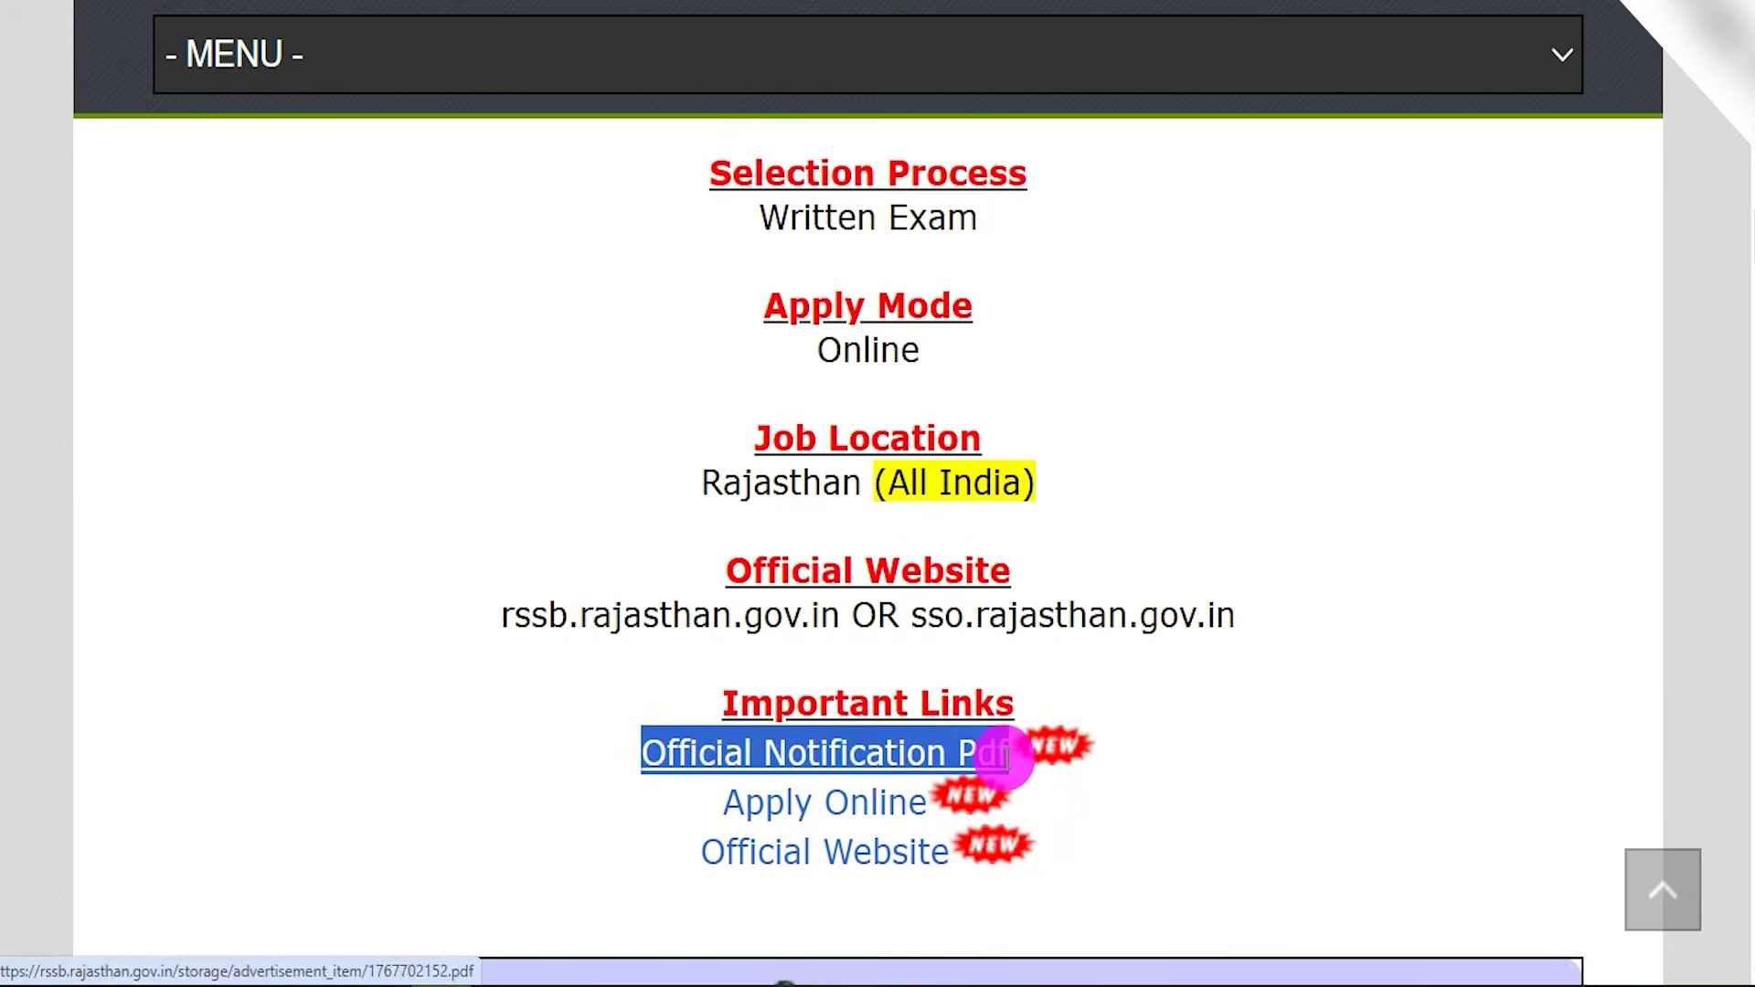
{"action": "left_click", "coordinate": [886, 753]}
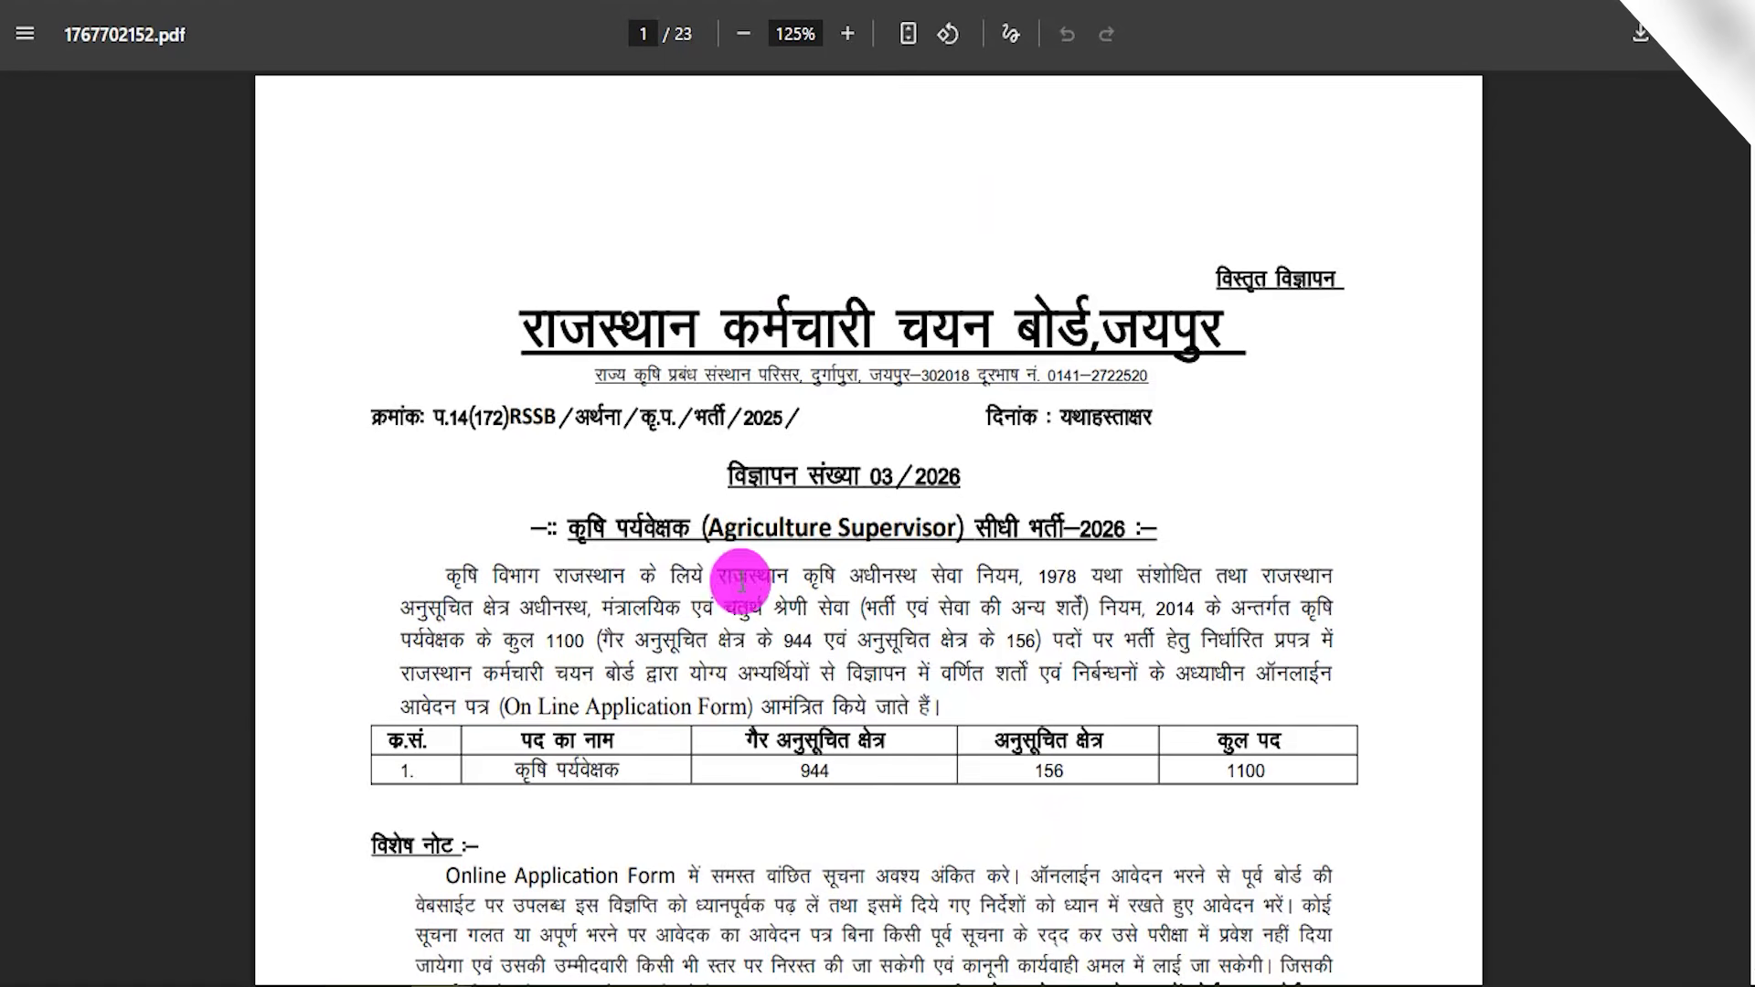
Examine the introduction, vacancy table and special note on the notification's first page
{"action": "left_click_drag", "start_coordinate": [759, 578], "coordinate": [1154, 578]}
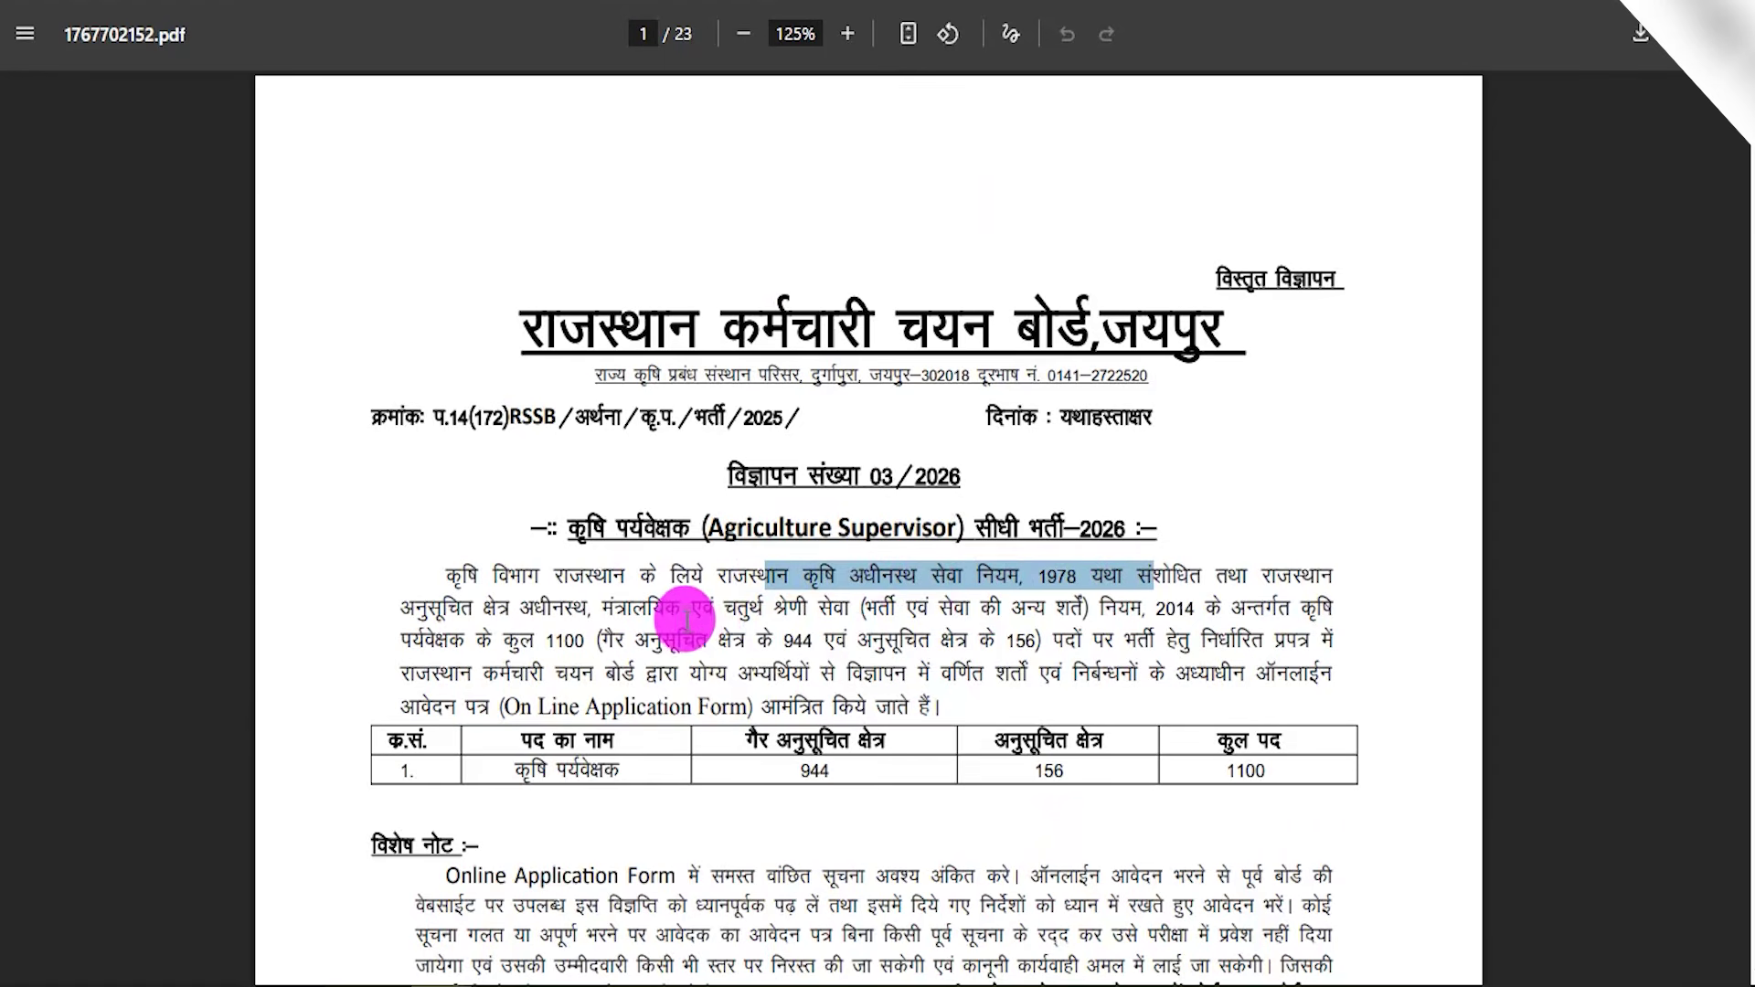
{"action": "left_click_drag", "start_coordinate": [686, 620], "coordinate": [588, 639]}
{"action": "left_click", "coordinate": [815, 627]}
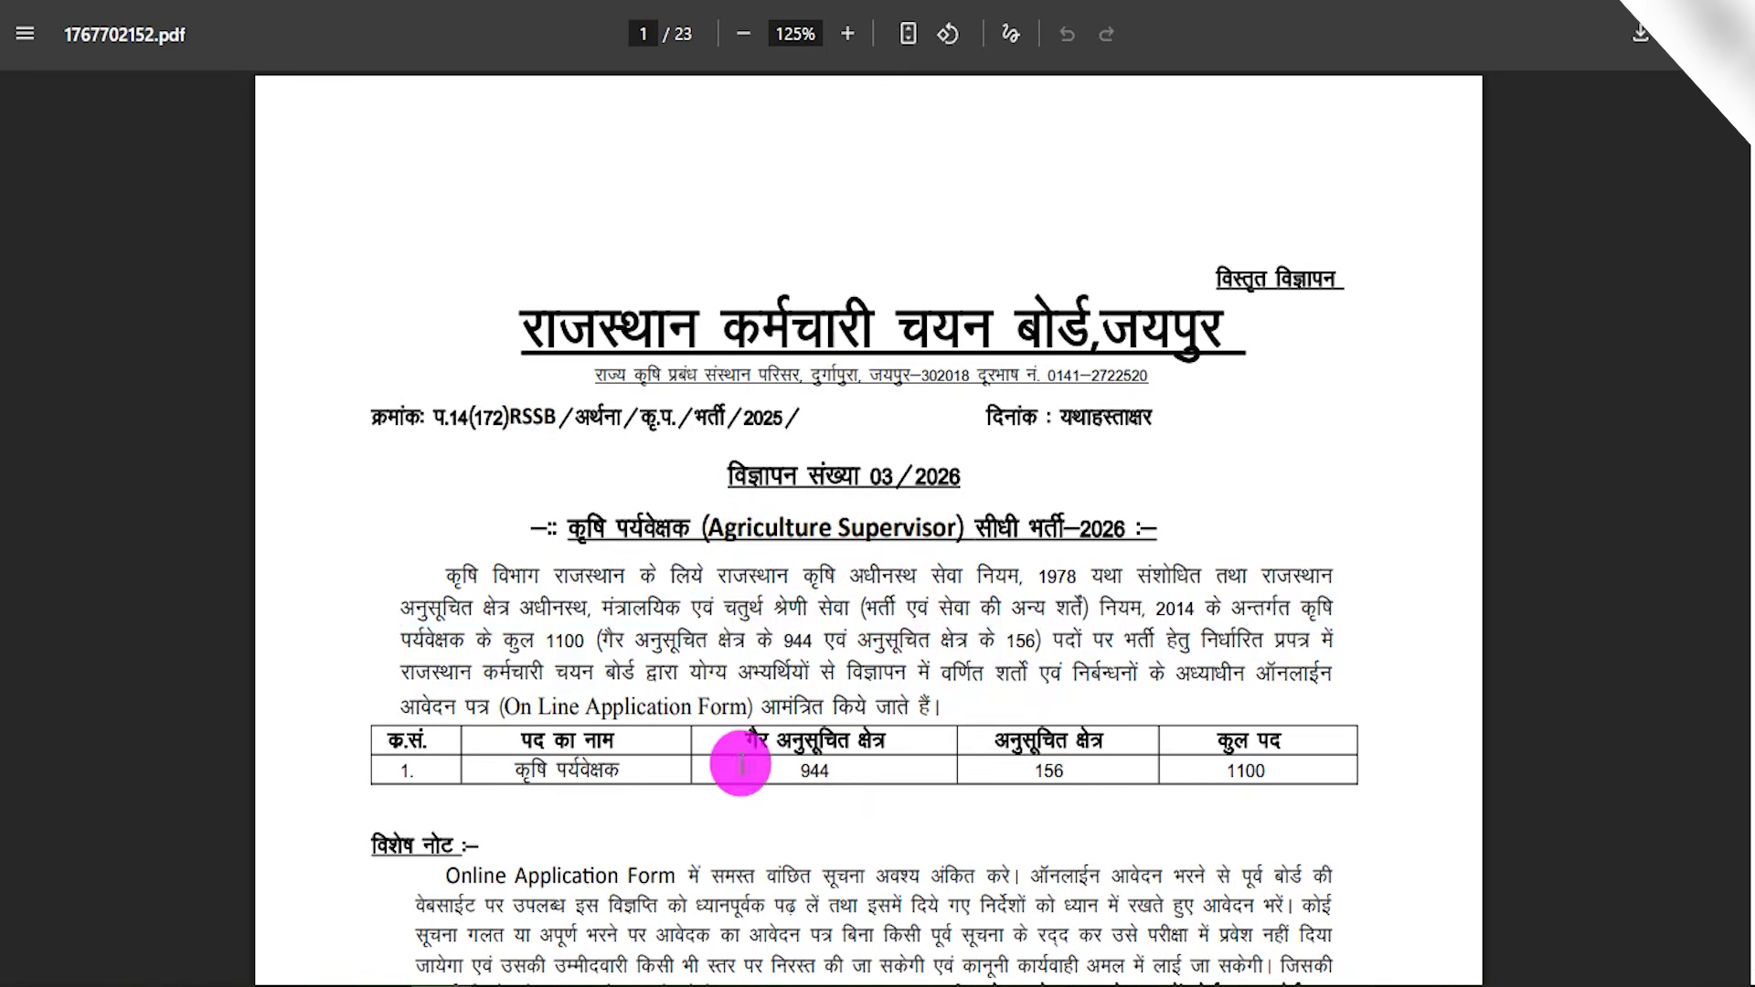
{"action": "left_click_drag", "start_coordinate": [713, 876], "coordinate": [783, 879]}
{"action": "scroll", "coordinate": [783, 823], "scroll_direction": "down", "scroll_amount": 2}
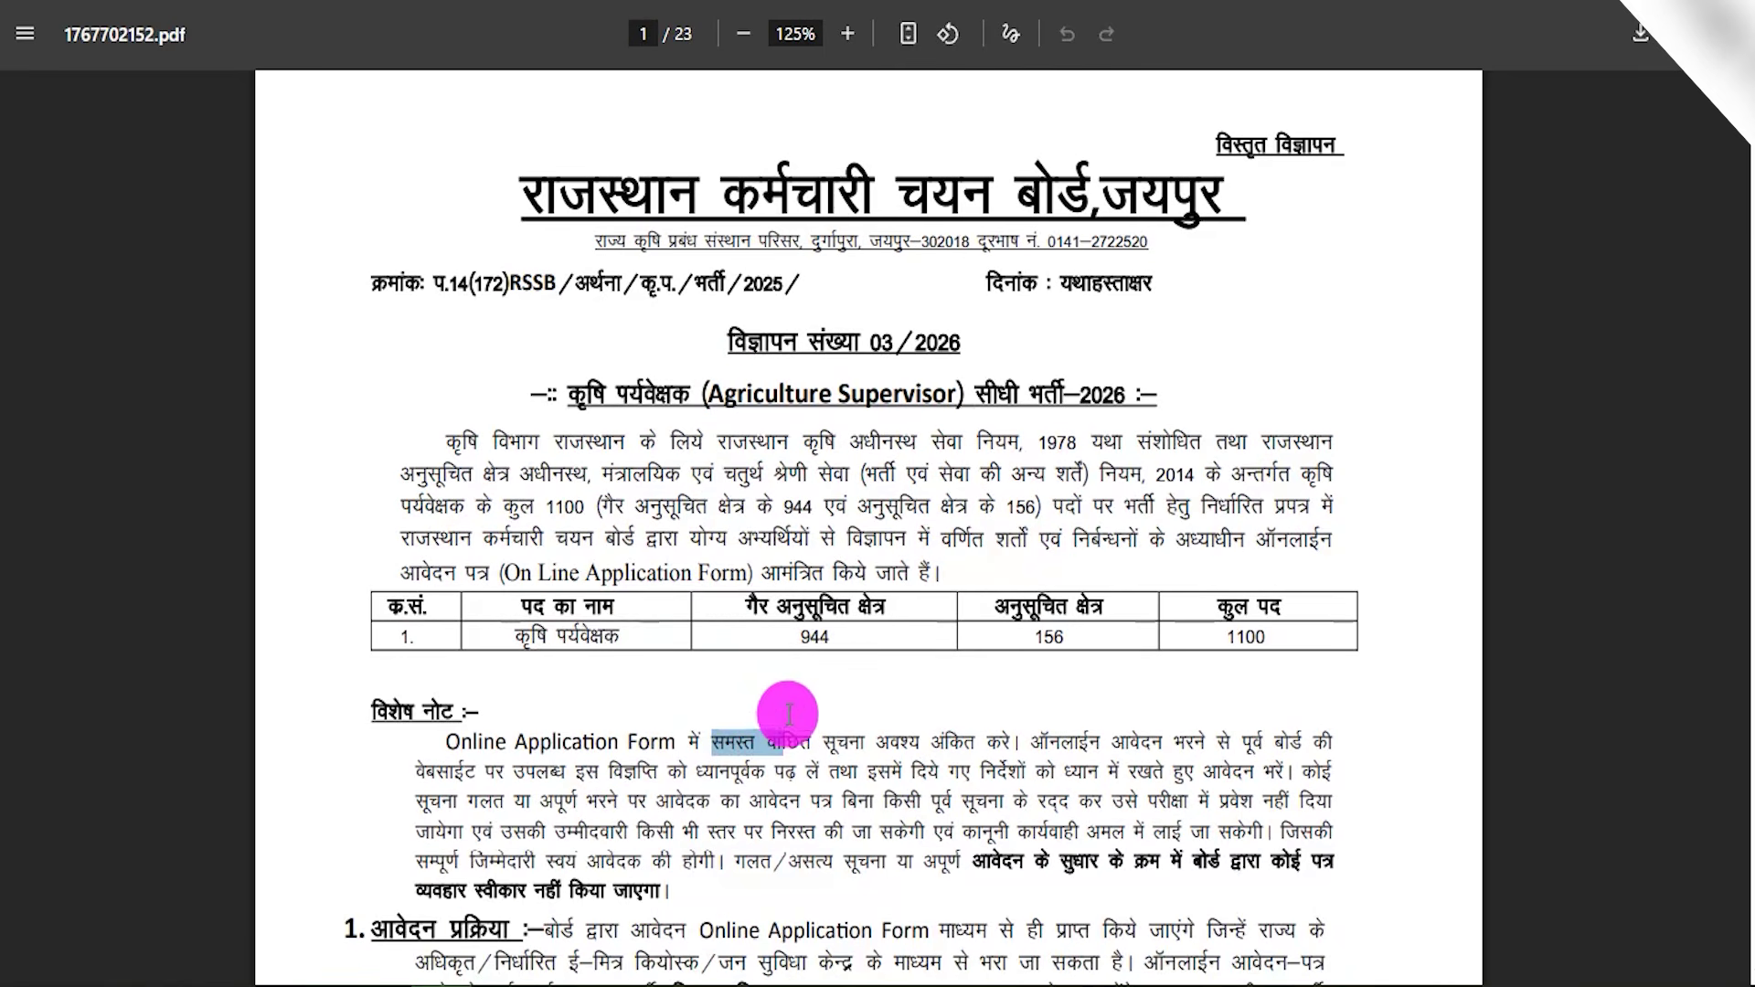
{"action": "left_click_drag", "start_coordinate": [514, 637], "coordinate": [869, 728]}
{"action": "double_click", "coordinate": [1243, 637]}
Skim the application procedure, candidate notes and reservation tables across the first pages of the notification PDF
{"action": "scroll", "coordinate": [685, 631], "scroll_direction": "down", "scroll_amount": 5}
{"action": "scroll", "coordinate": [795, 660], "scroll_direction": "down", "scroll_amount": 2}
{"action": "scroll", "coordinate": [868, 729], "scroll_direction": "down", "scroll_amount": 7}
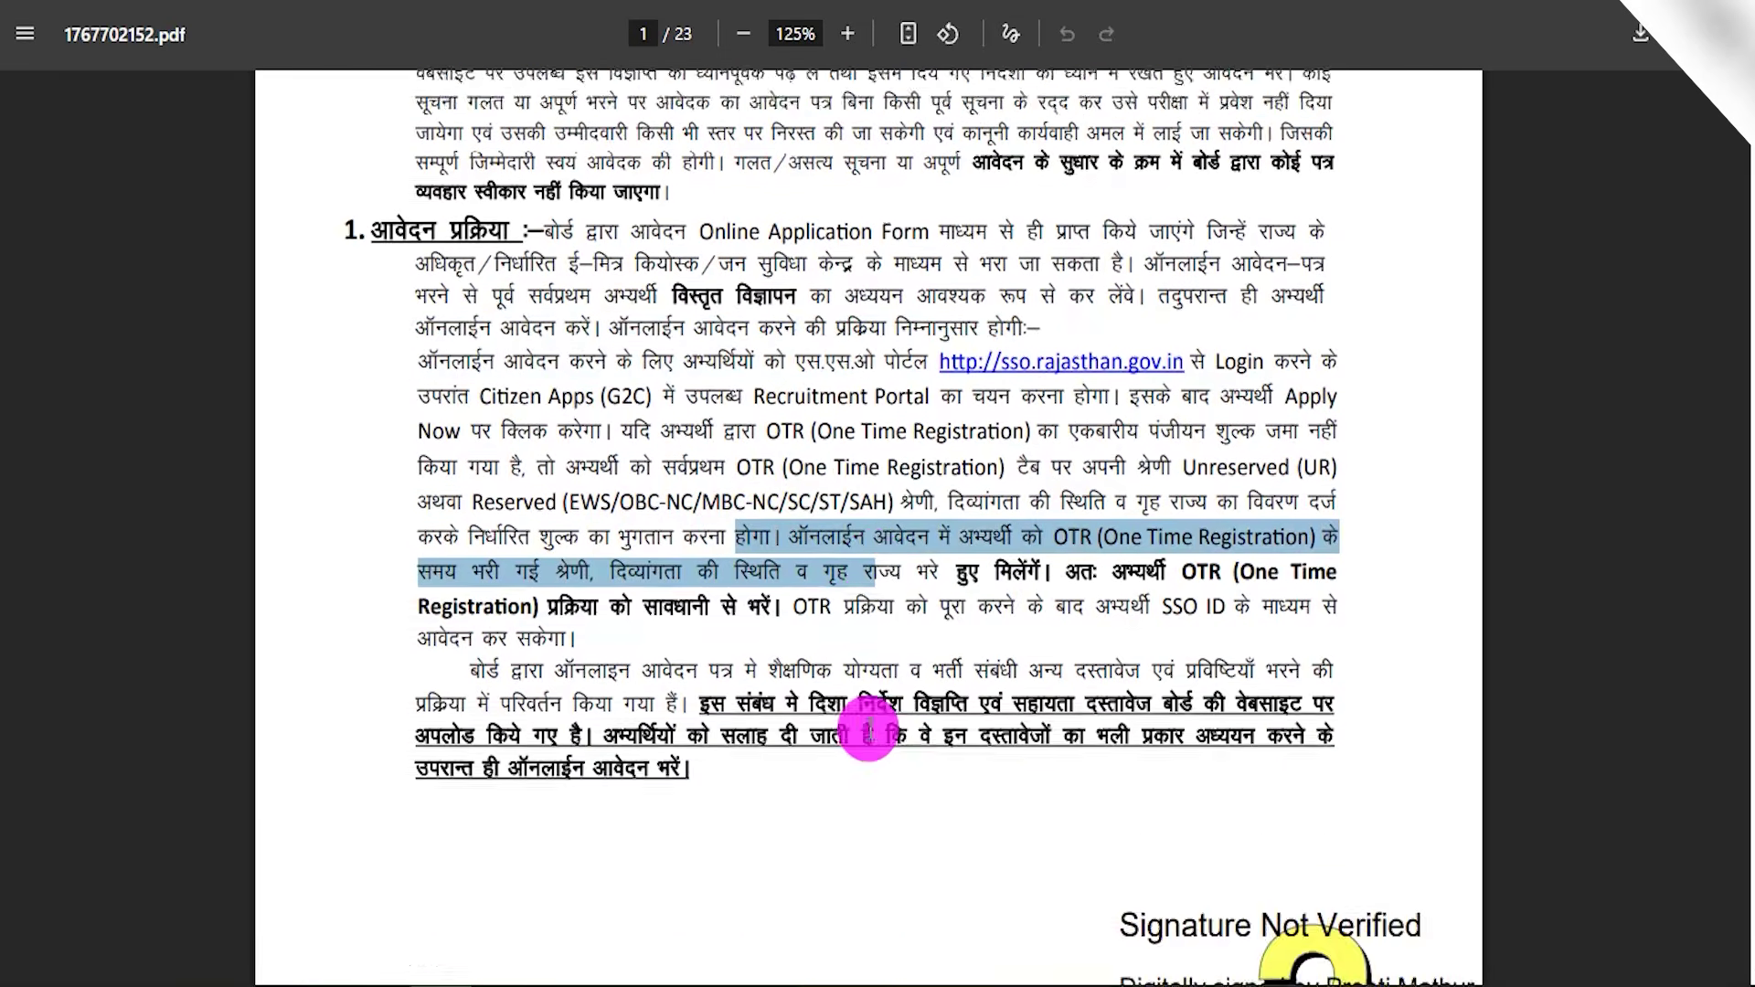
{"action": "scroll", "coordinate": [868, 729], "scroll_direction": "down", "scroll_amount": 15}
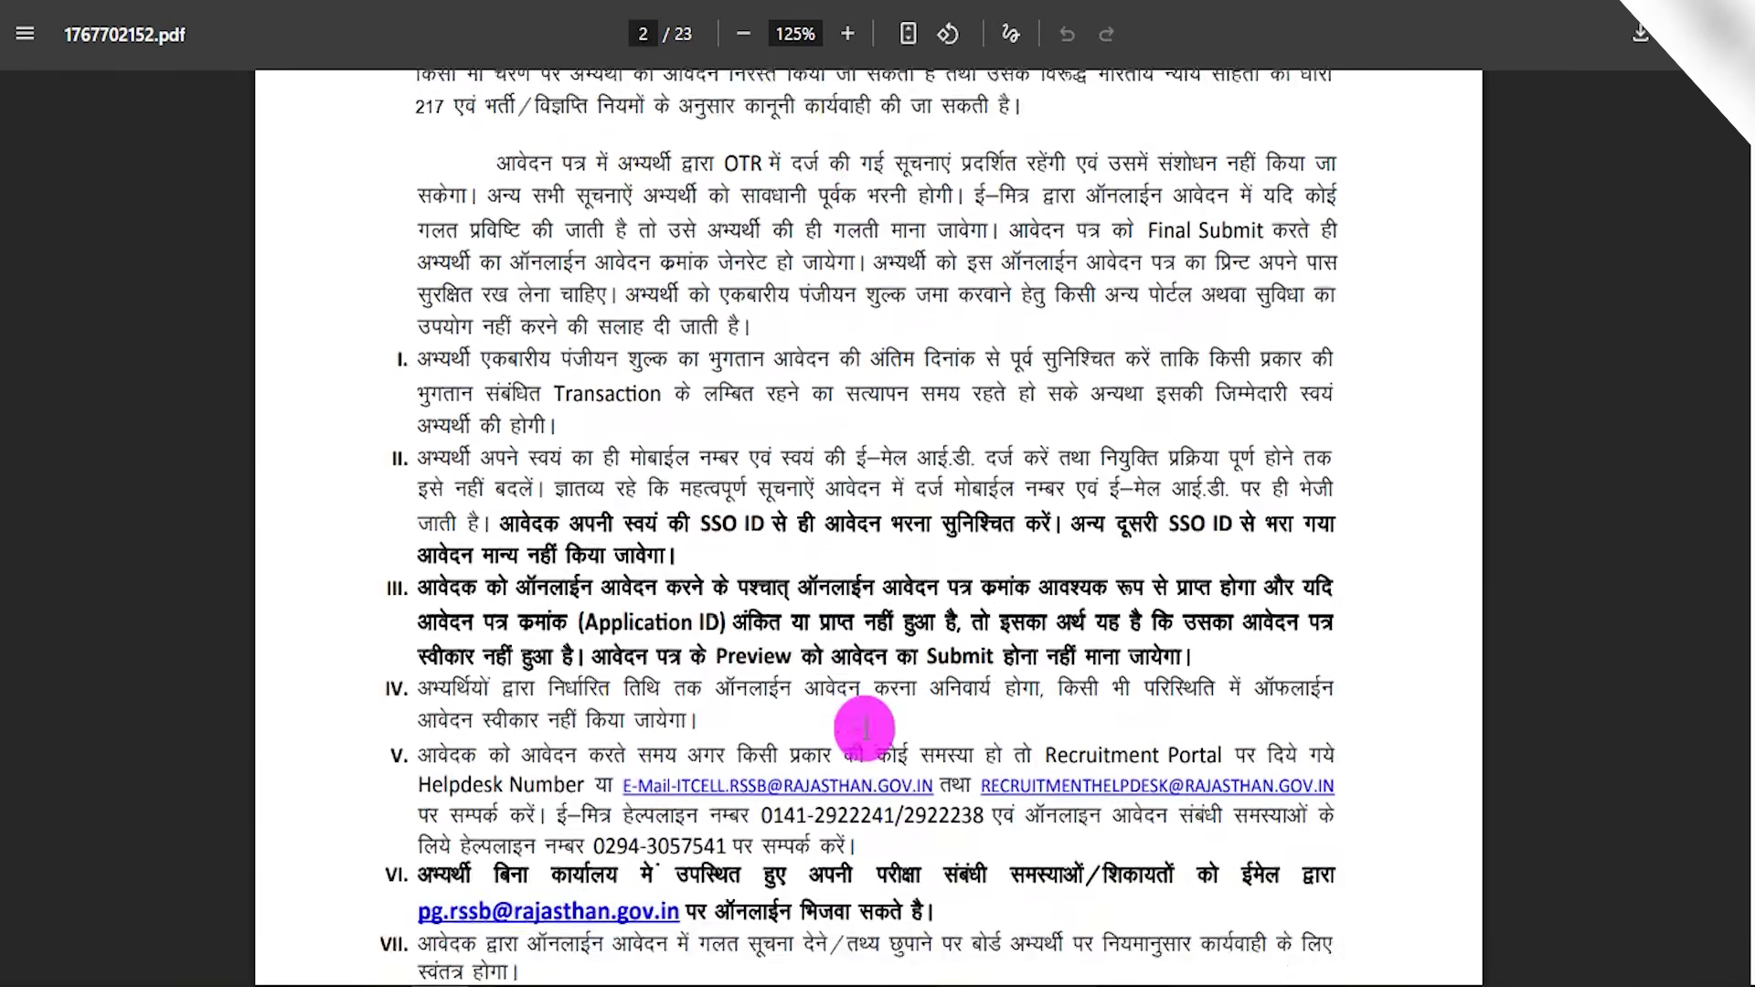
{"action": "scroll", "coordinate": [864, 728], "scroll_direction": "down", "scroll_amount": 15}
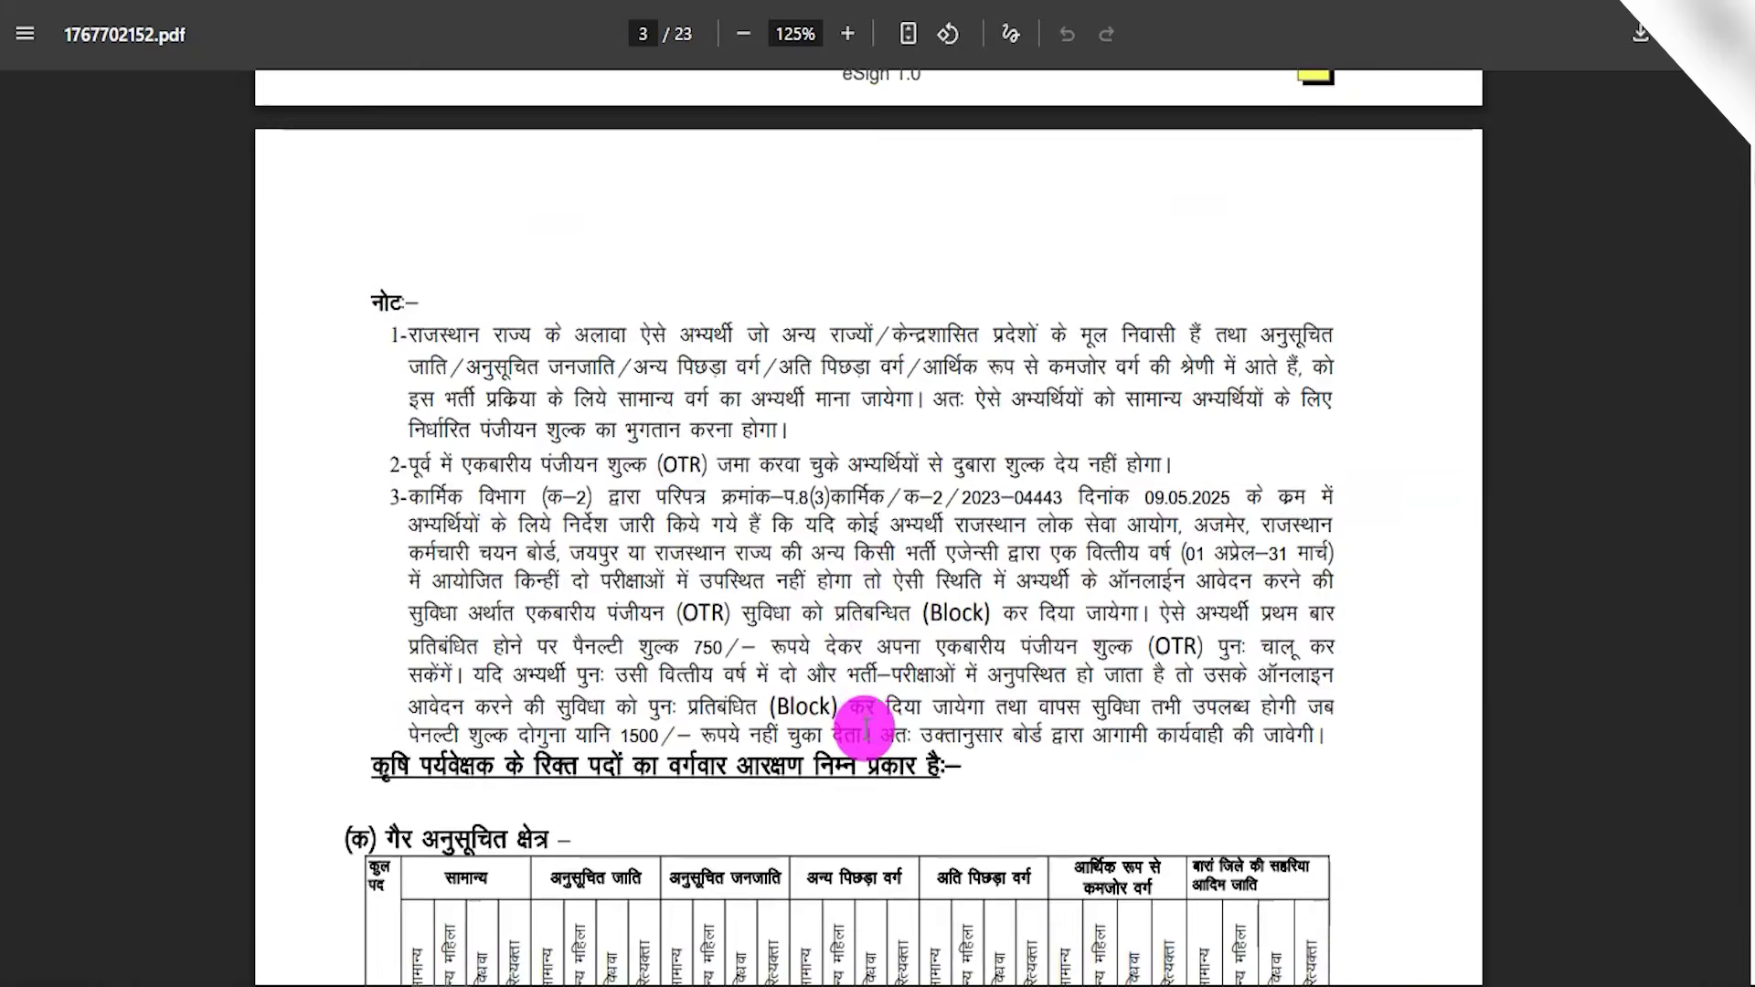
{"action": "scroll", "coordinate": [864, 728], "scroll_direction": "down", "scroll_amount": 15}
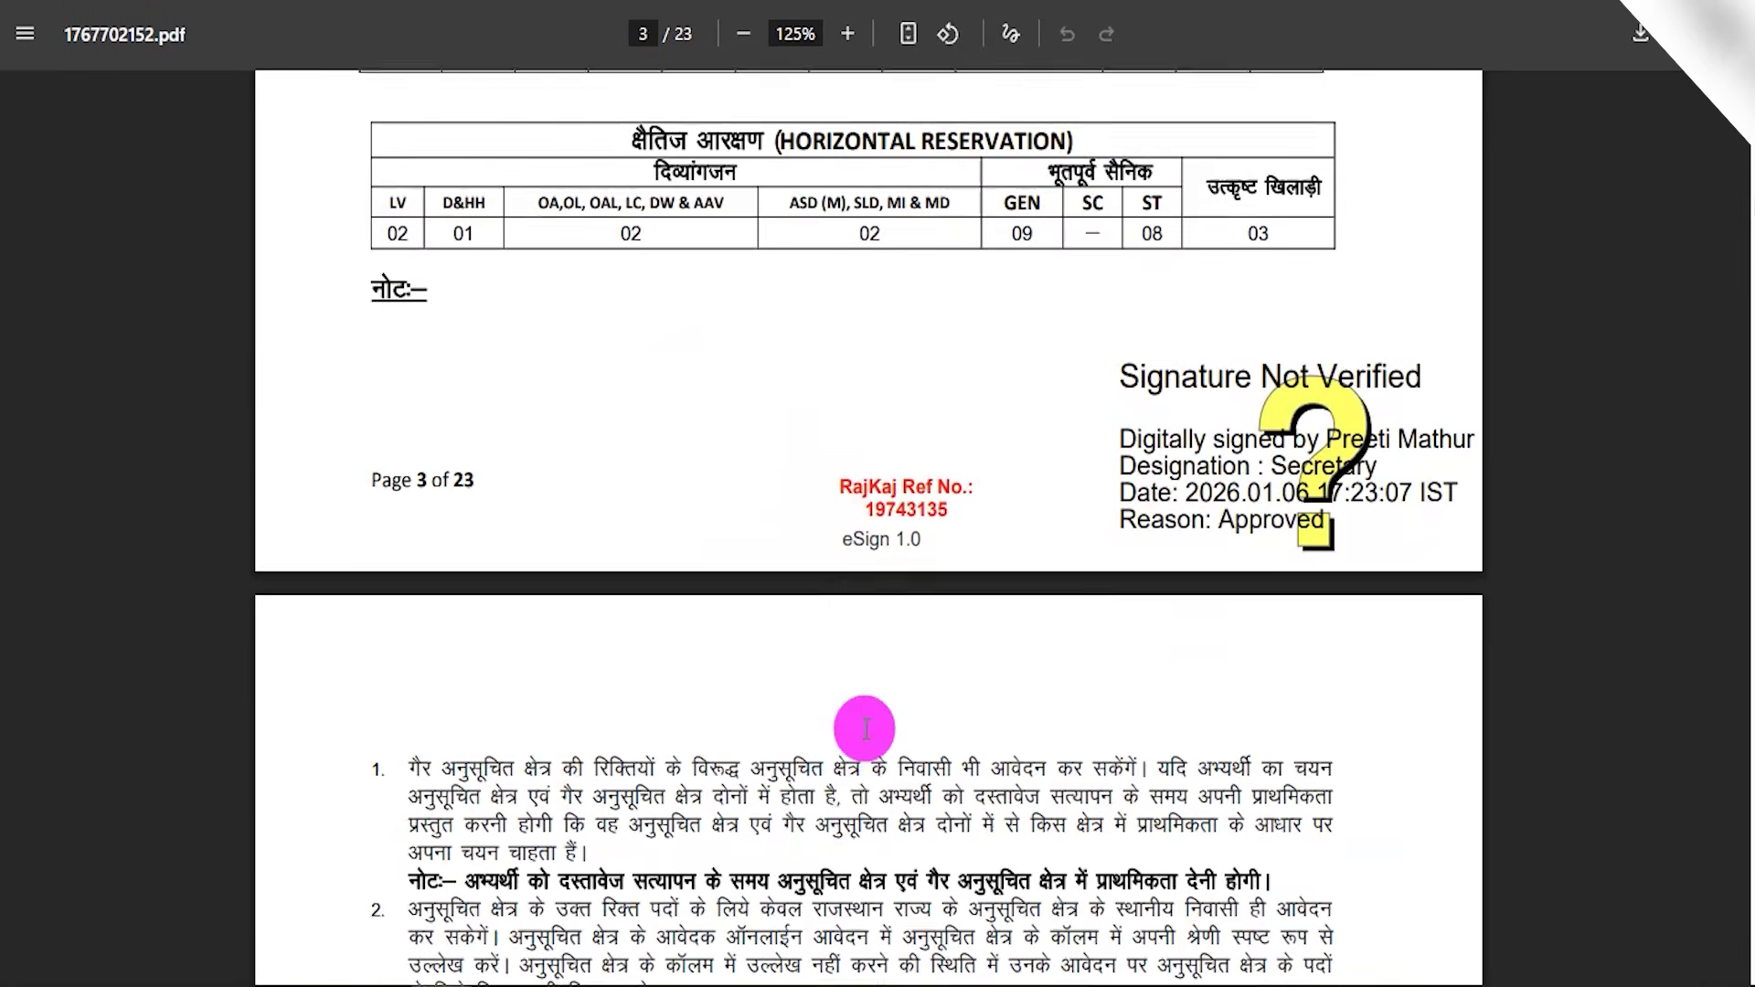
{"action": "scroll", "coordinate": [861, 772], "scroll_direction": "down", "scroll_amount": 5}
{"action": "scroll", "coordinate": [861, 772], "scroll_direction": "up", "scroll_amount": 20}
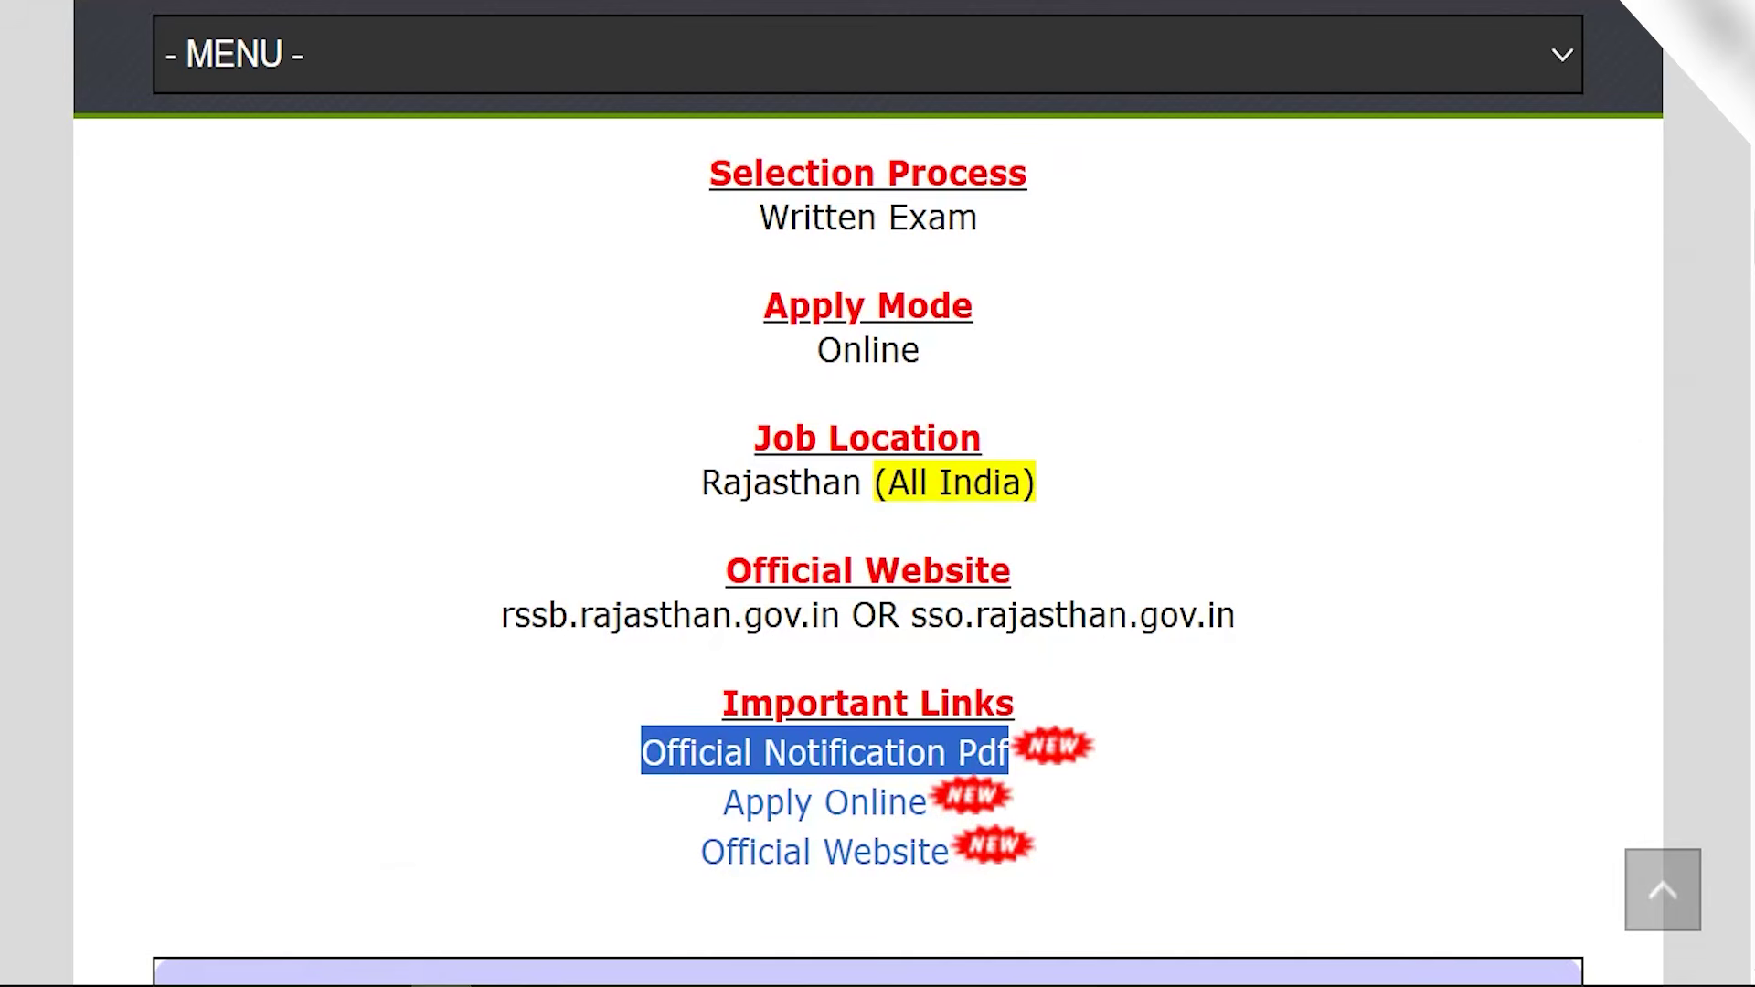
Open the Apply Online link on the job posting to reach the Rajasthan Single Sign On page
{"action": "left_click_drag", "start_coordinate": [695, 797], "coordinate": [884, 801]}
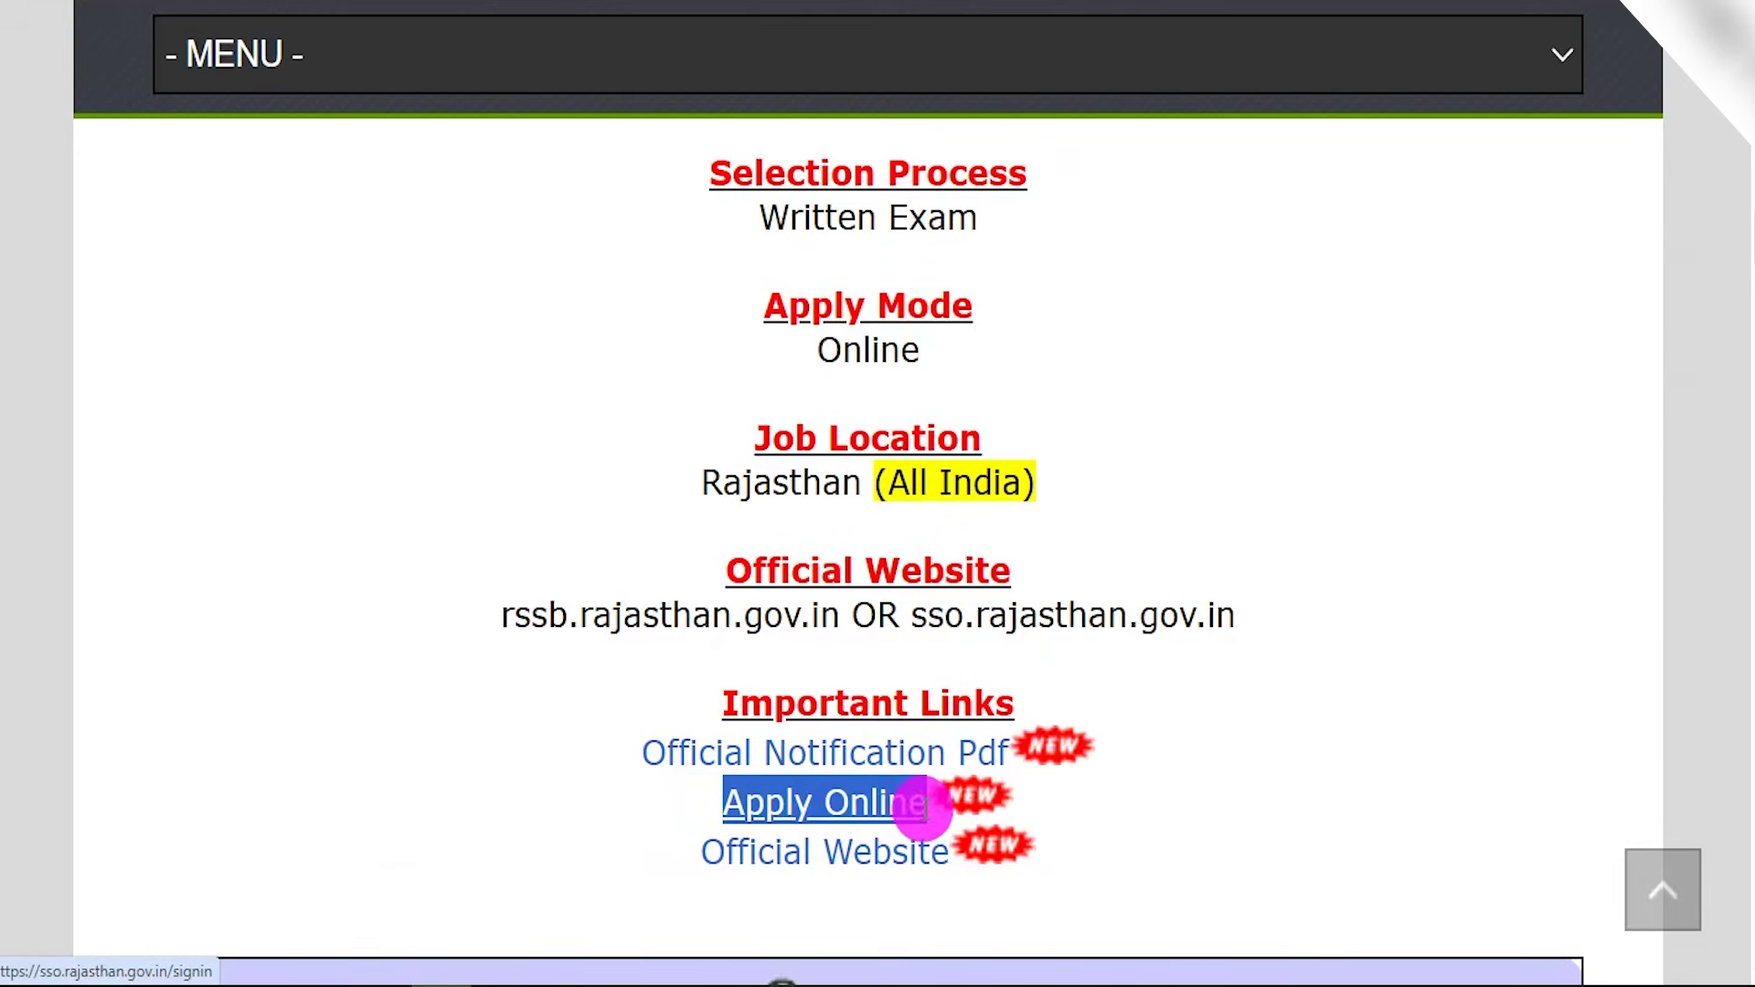
{"action": "left_click", "coordinate": [858, 806]}
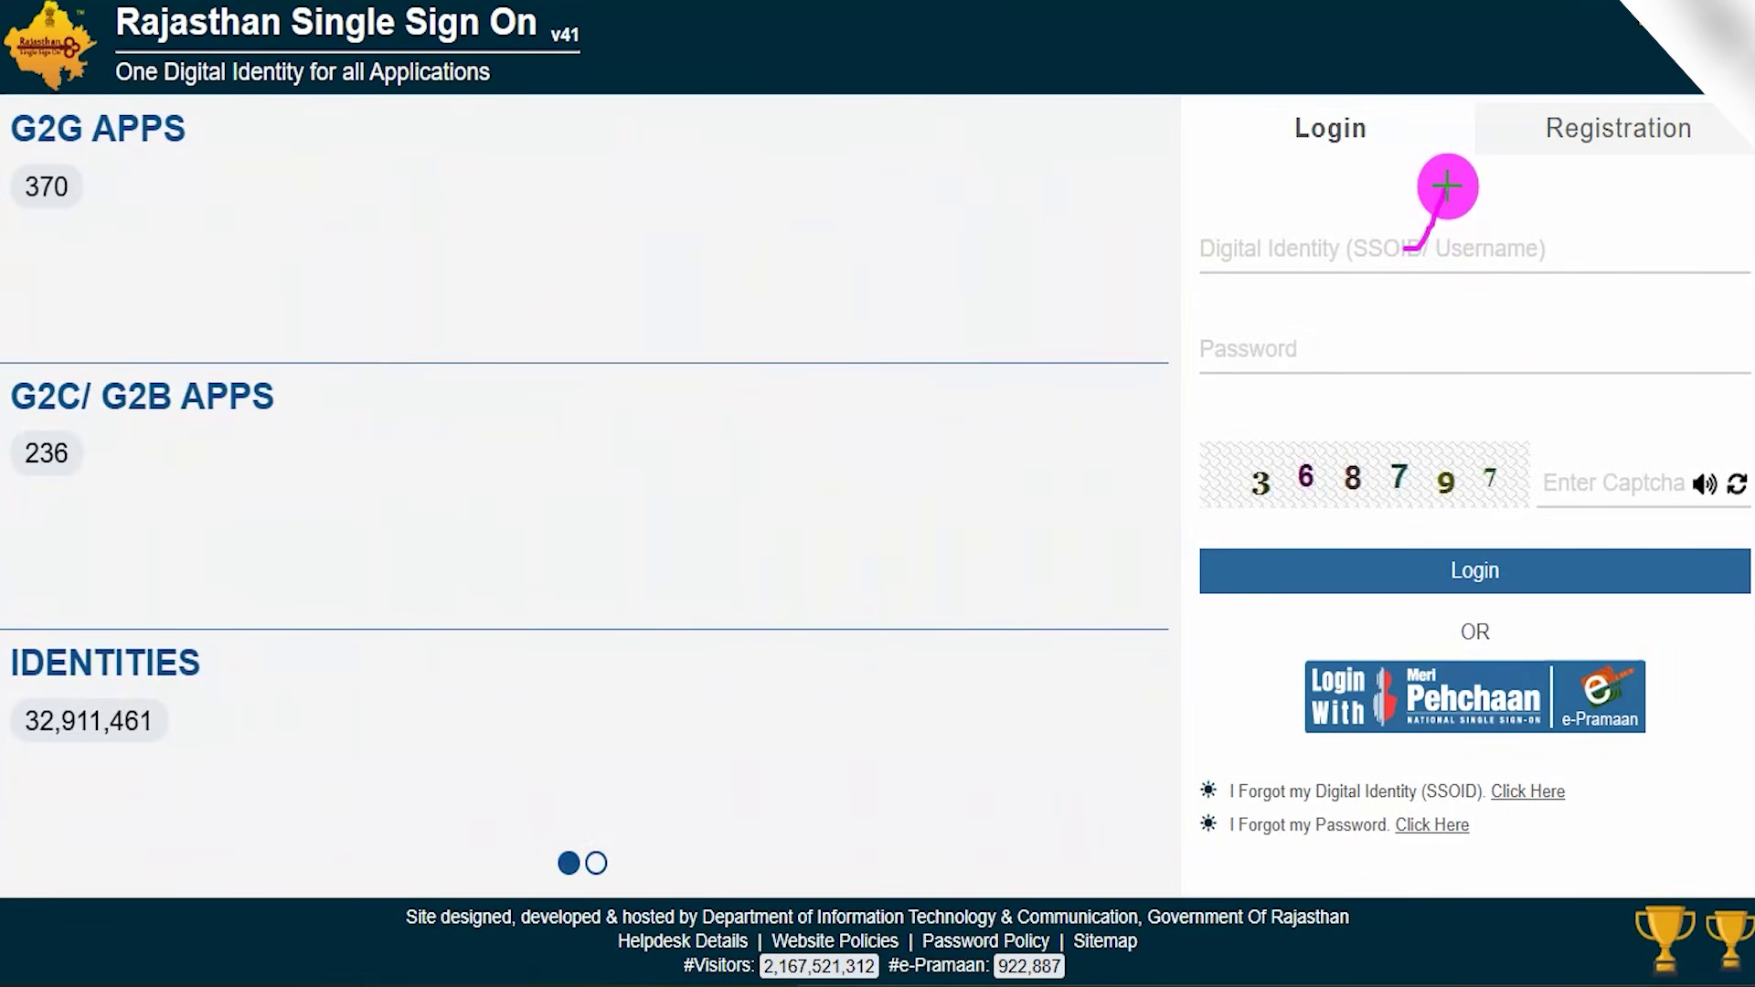
Annotate the password and captcha fields, point an arrow at the Login button, and clear the markings
{"action": "left_click_drag", "start_coordinate": [1267, 353], "coordinate": [1342, 295]}
{"action": "left_click_drag", "start_coordinate": [1294, 509], "coordinate": [1396, 508]}
{"action": "left_click_drag", "start_coordinate": [1581, 483], "coordinate": [1657, 416]}
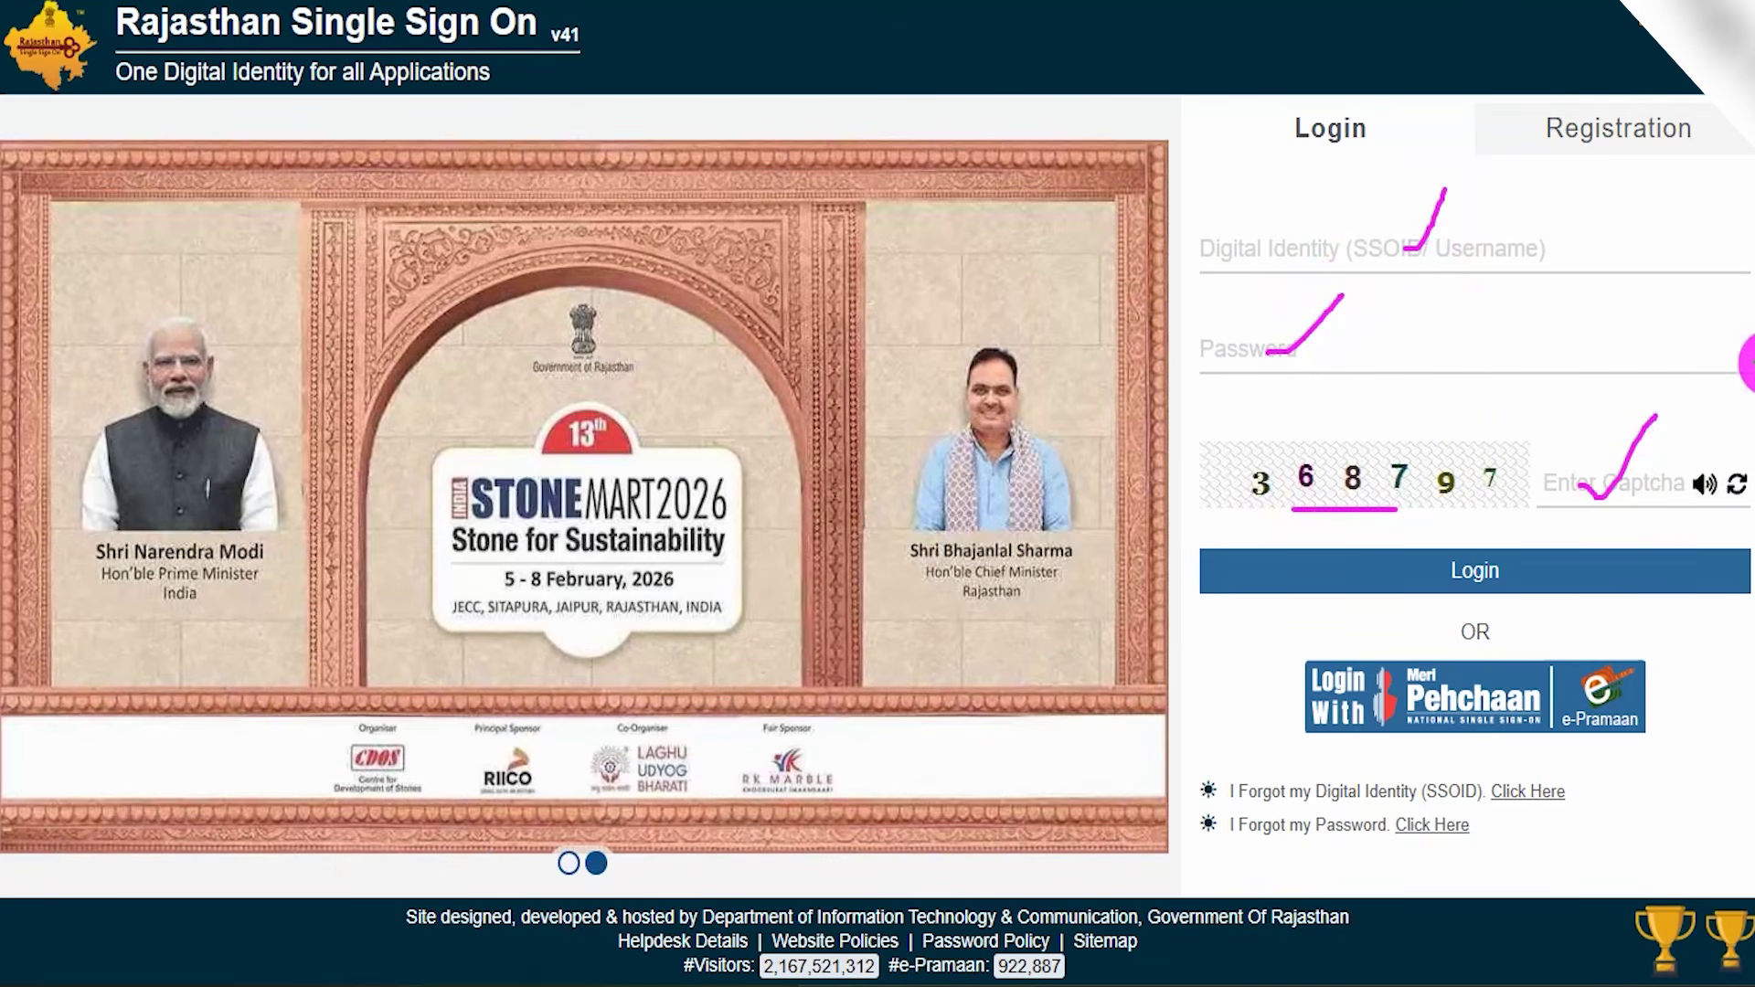
{"action": "mouse_move", "coordinate": [1578, 228]}
{"action": "left_mouse_down"}
{"action": "mouse_move", "coordinate": [1481, 478]}
{"action": "mouse_move", "coordinate": [1482, 543]}
{"action": "left_mouse_up"}
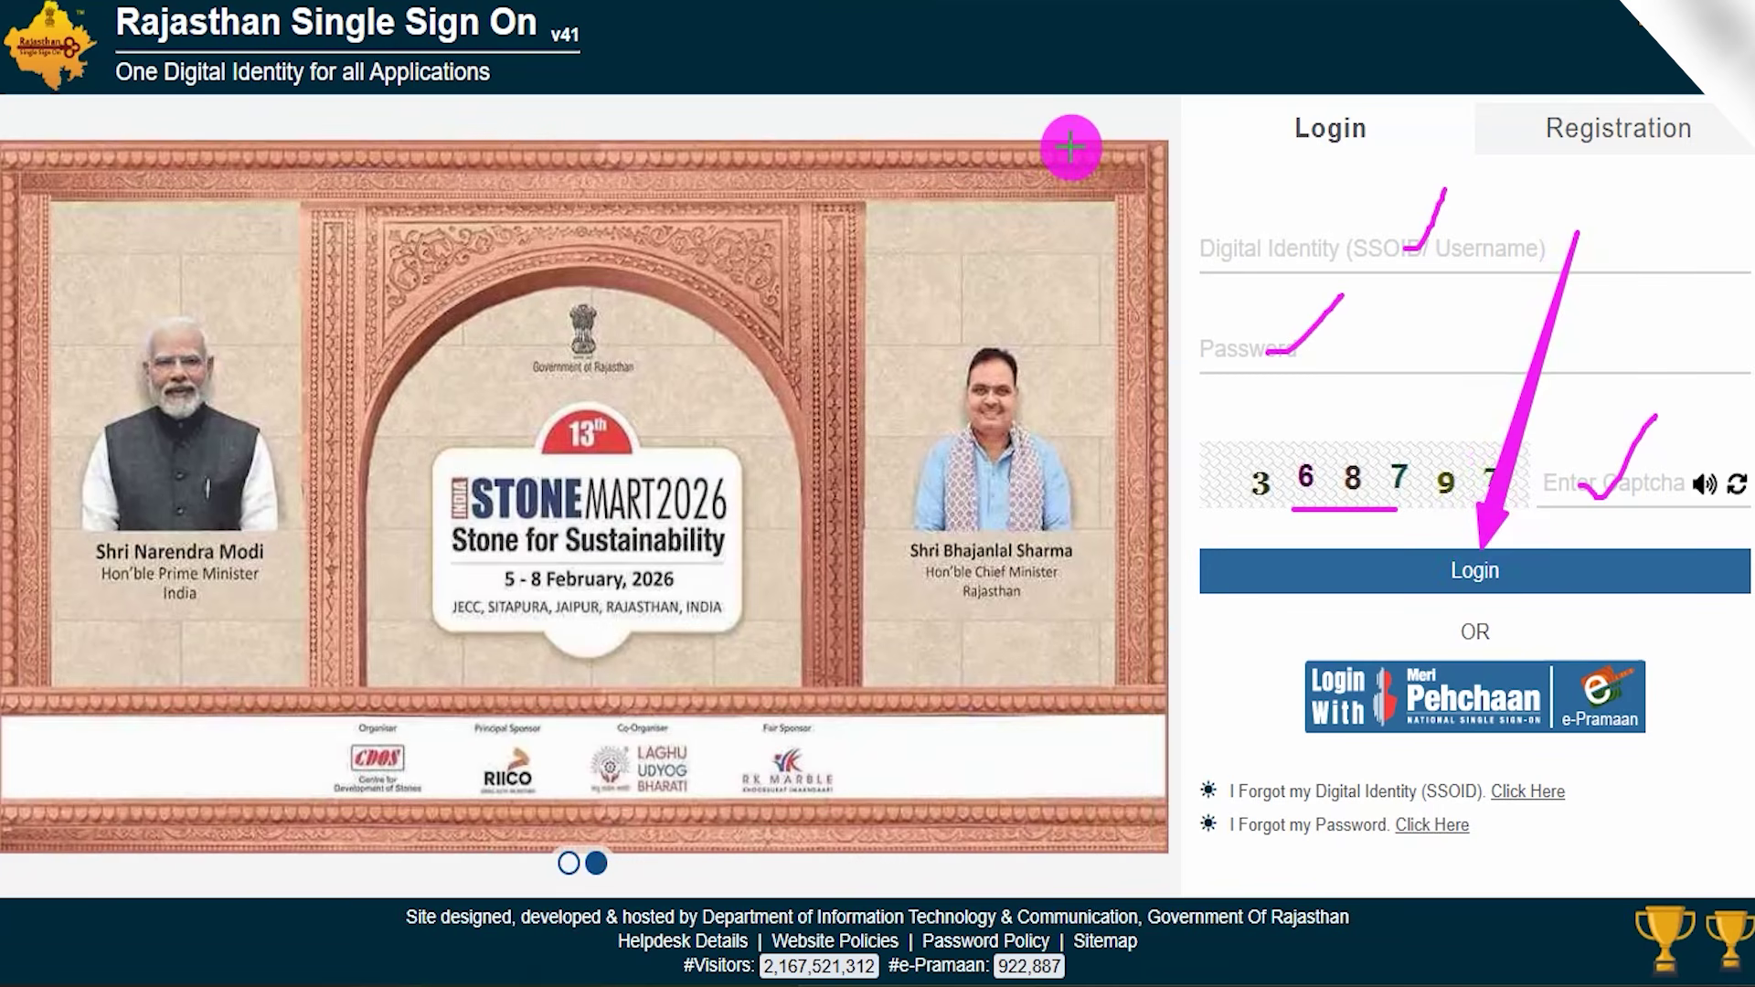
{"action": "key", "text": "e"}
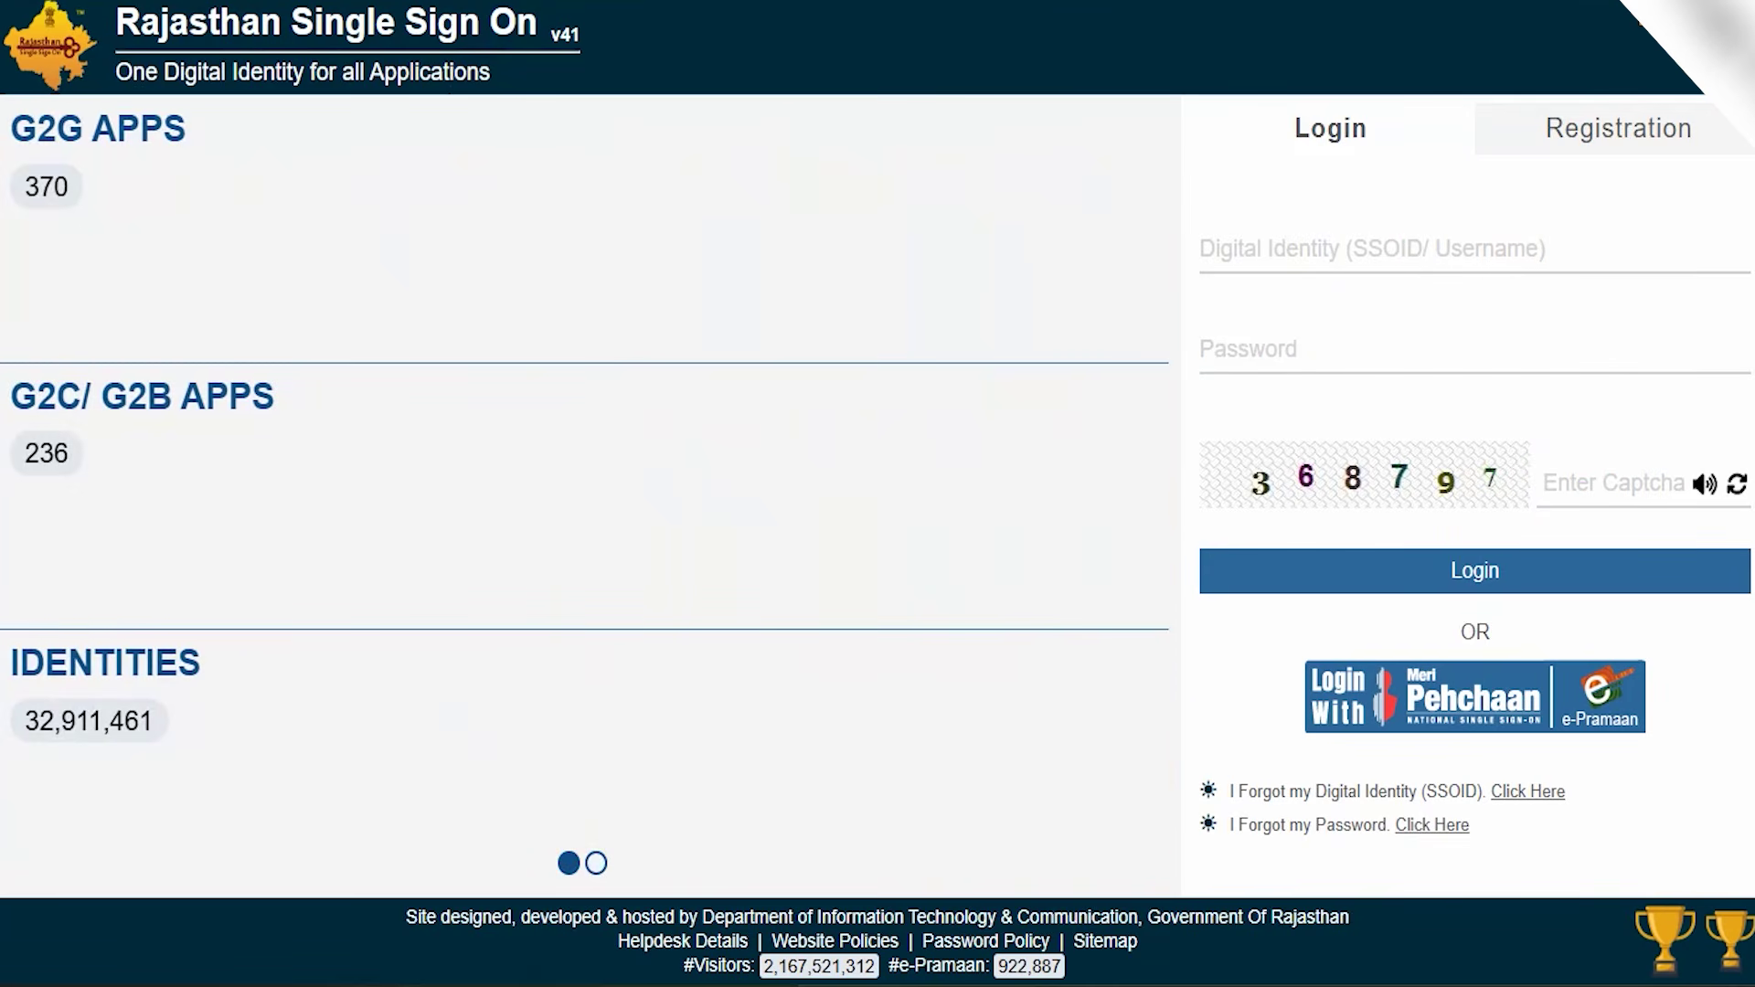
Frame the Registration option and mark the SSOID, password, captcha and Login controls on the sign-in page
{"action": "left_click_drag", "start_coordinate": [1519, 99], "coordinate": [1711, 155]}
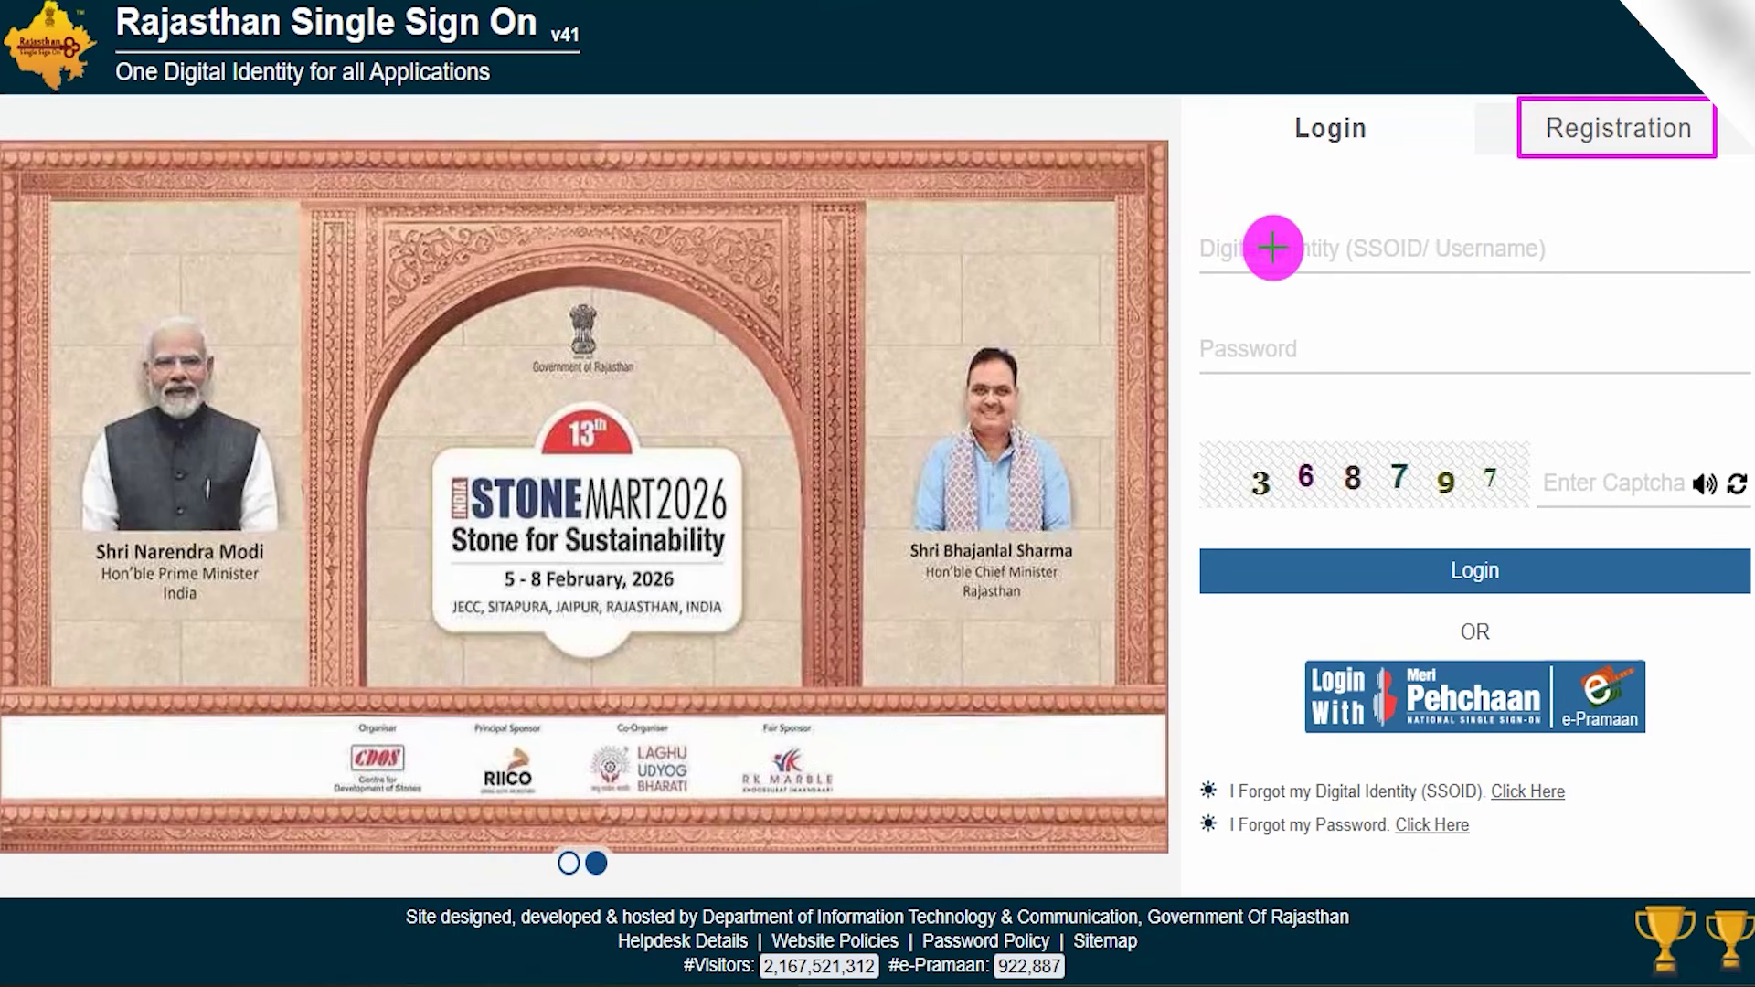
{"action": "left_click_drag", "start_coordinate": [1273, 243], "coordinate": [1321, 205]}
{"action": "left_click_drag", "start_coordinate": [1285, 340], "coordinate": [1327, 304]}
{"action": "left_click_drag", "start_coordinate": [1301, 509], "coordinate": [1386, 507]}
{"action": "left_click_drag", "start_coordinate": [1545, 494], "coordinate": [1584, 487]}
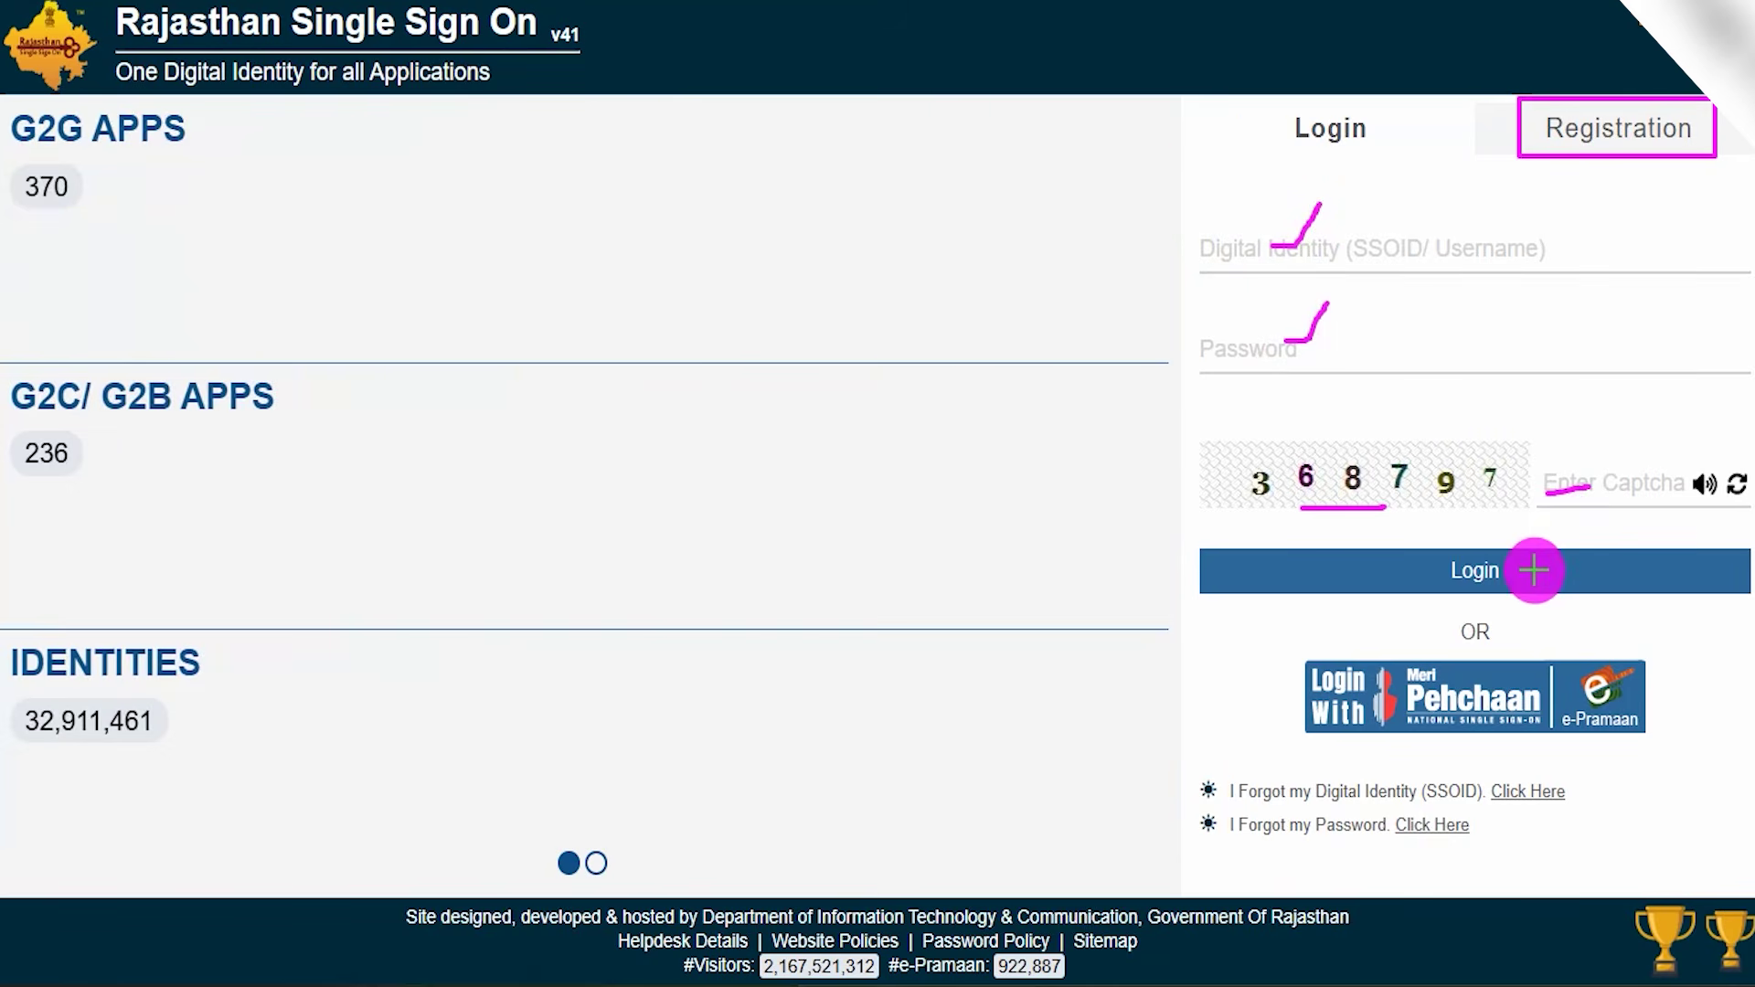
{"action": "left_click_drag", "start_coordinate": [1535, 571], "coordinate": [1583, 510]}
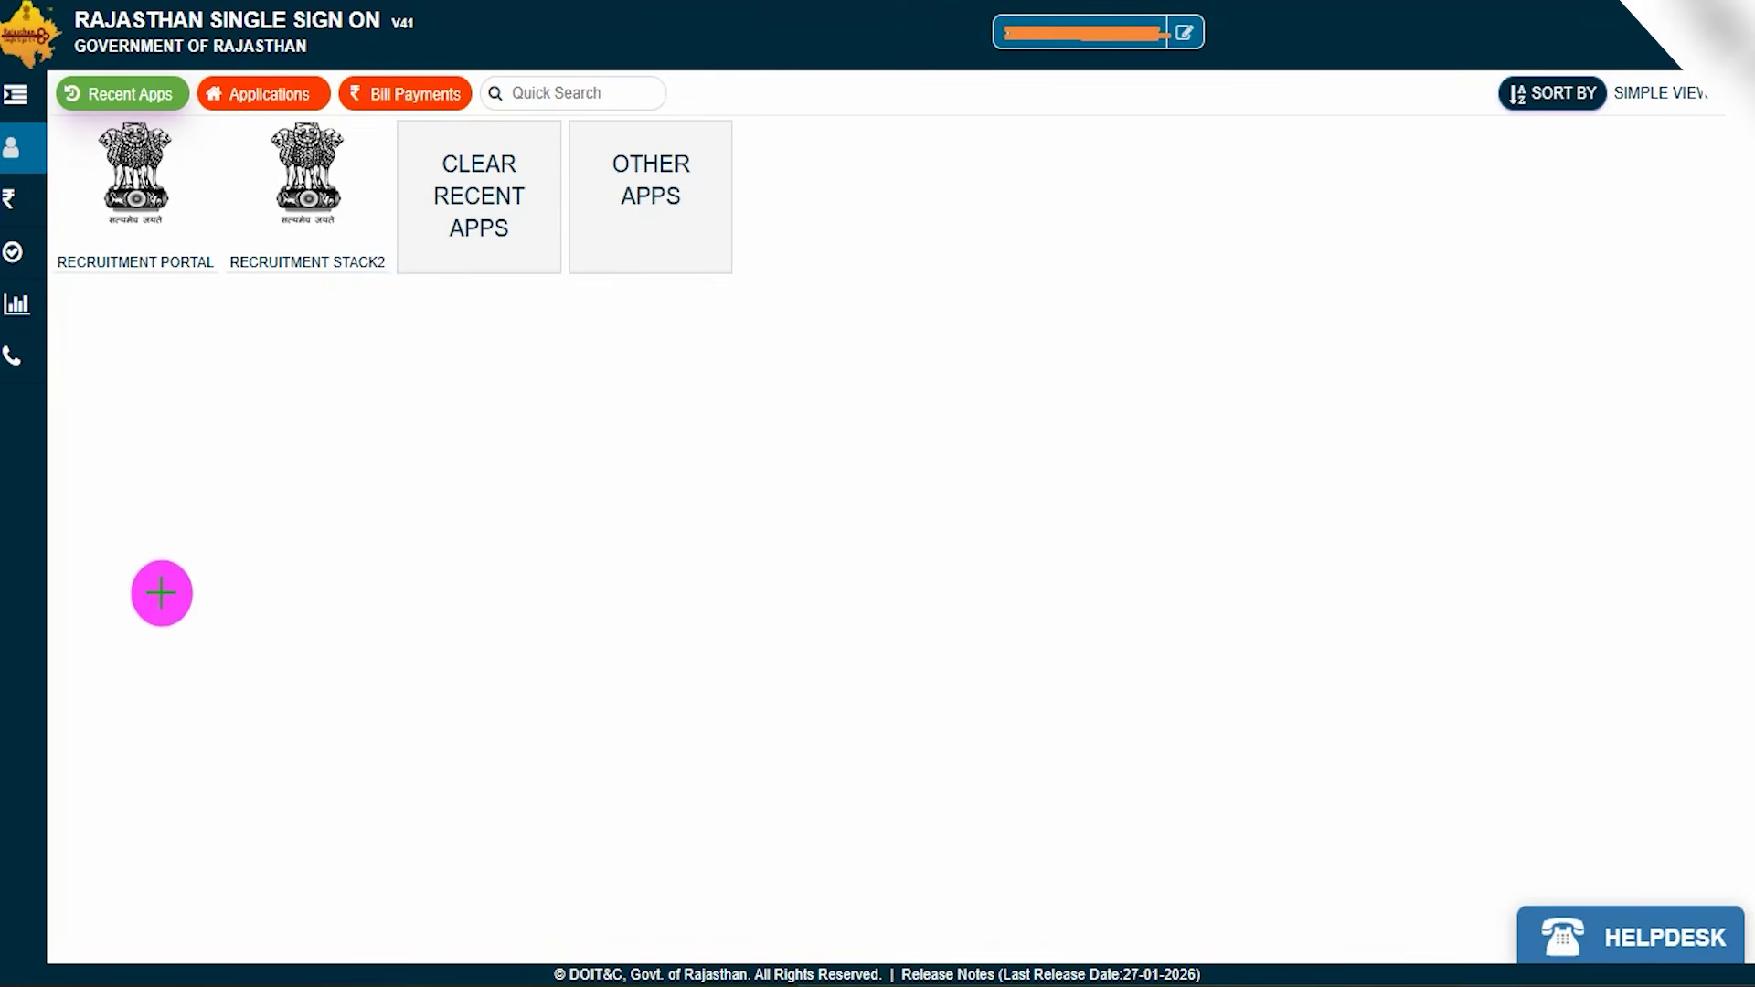
Point out the Recruitment Portal app and find the Agriculture Supervisor entry under Ongoing Recruitments
{"action": "mouse_move", "coordinate": [155, 631]}
{"action": "left_mouse_down"}
{"action": "mouse_move", "coordinate": [129, 314]}
{"action": "mouse_move", "coordinate": [143, 246]}
{"action": "left_mouse_up"}
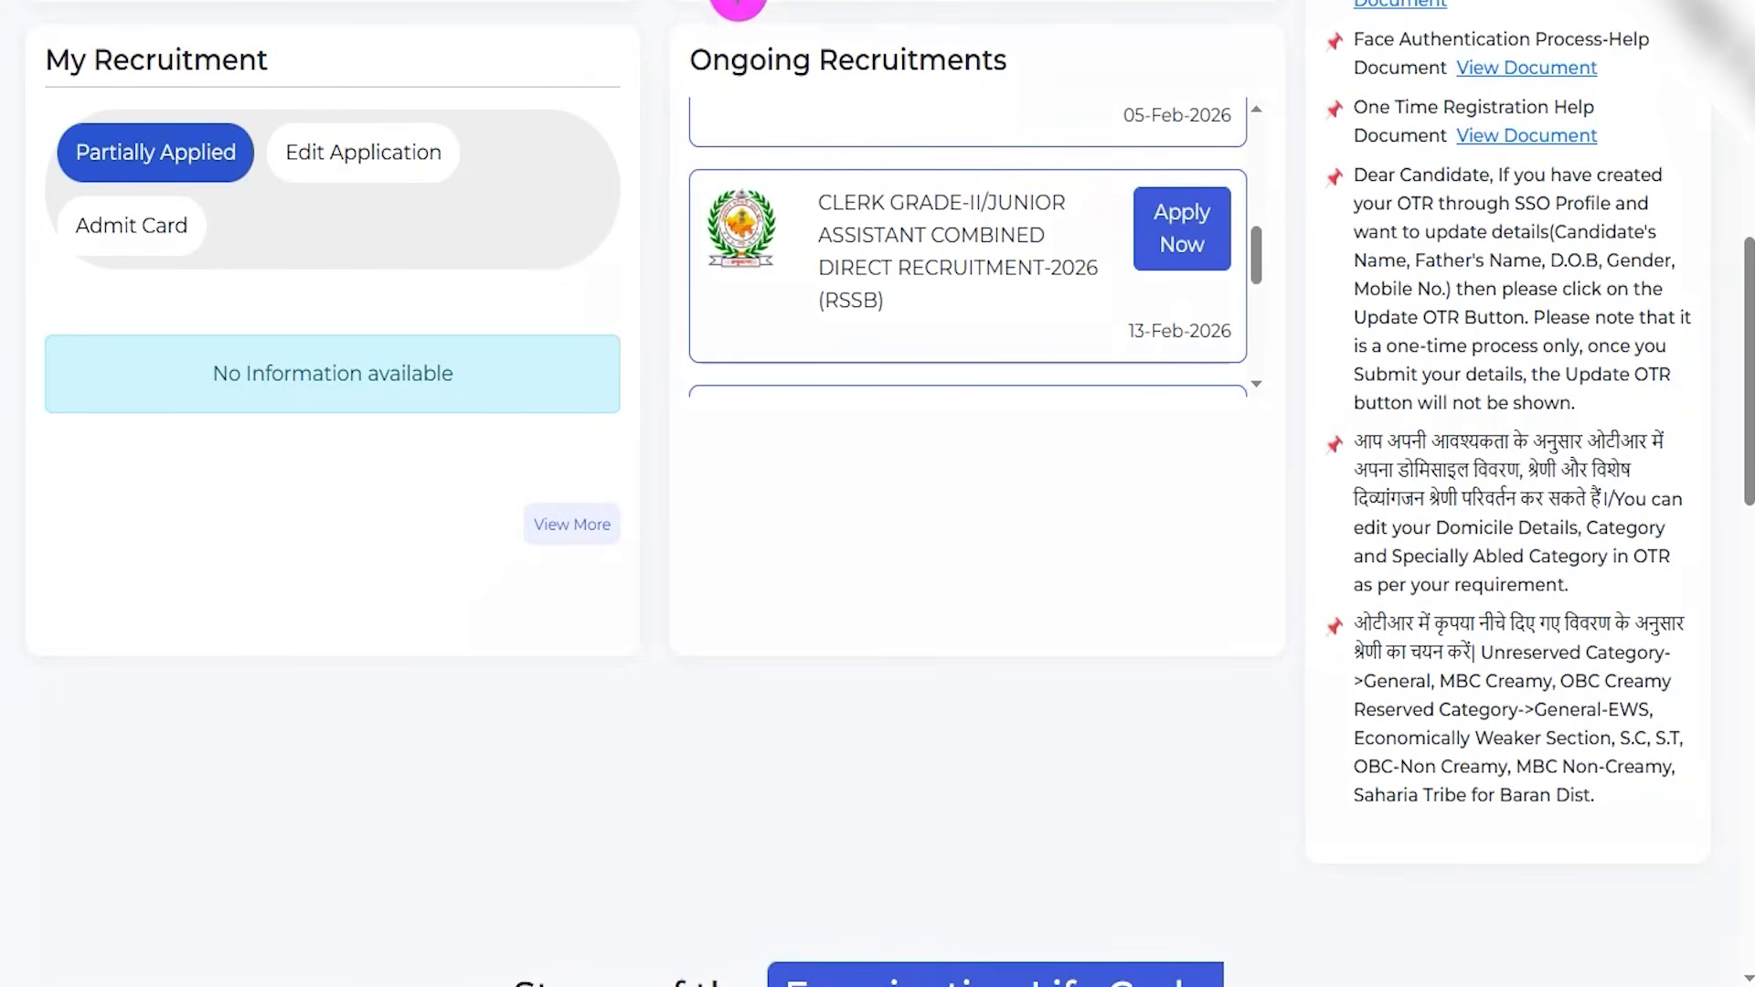
{"action": "mouse_move", "coordinate": [671, 22]}
{"action": "left_mouse_down"}
{"action": "mouse_move", "coordinate": [987, 63]}
{"action": "mouse_move", "coordinate": [1043, 88]}
{"action": "left_mouse_up"}
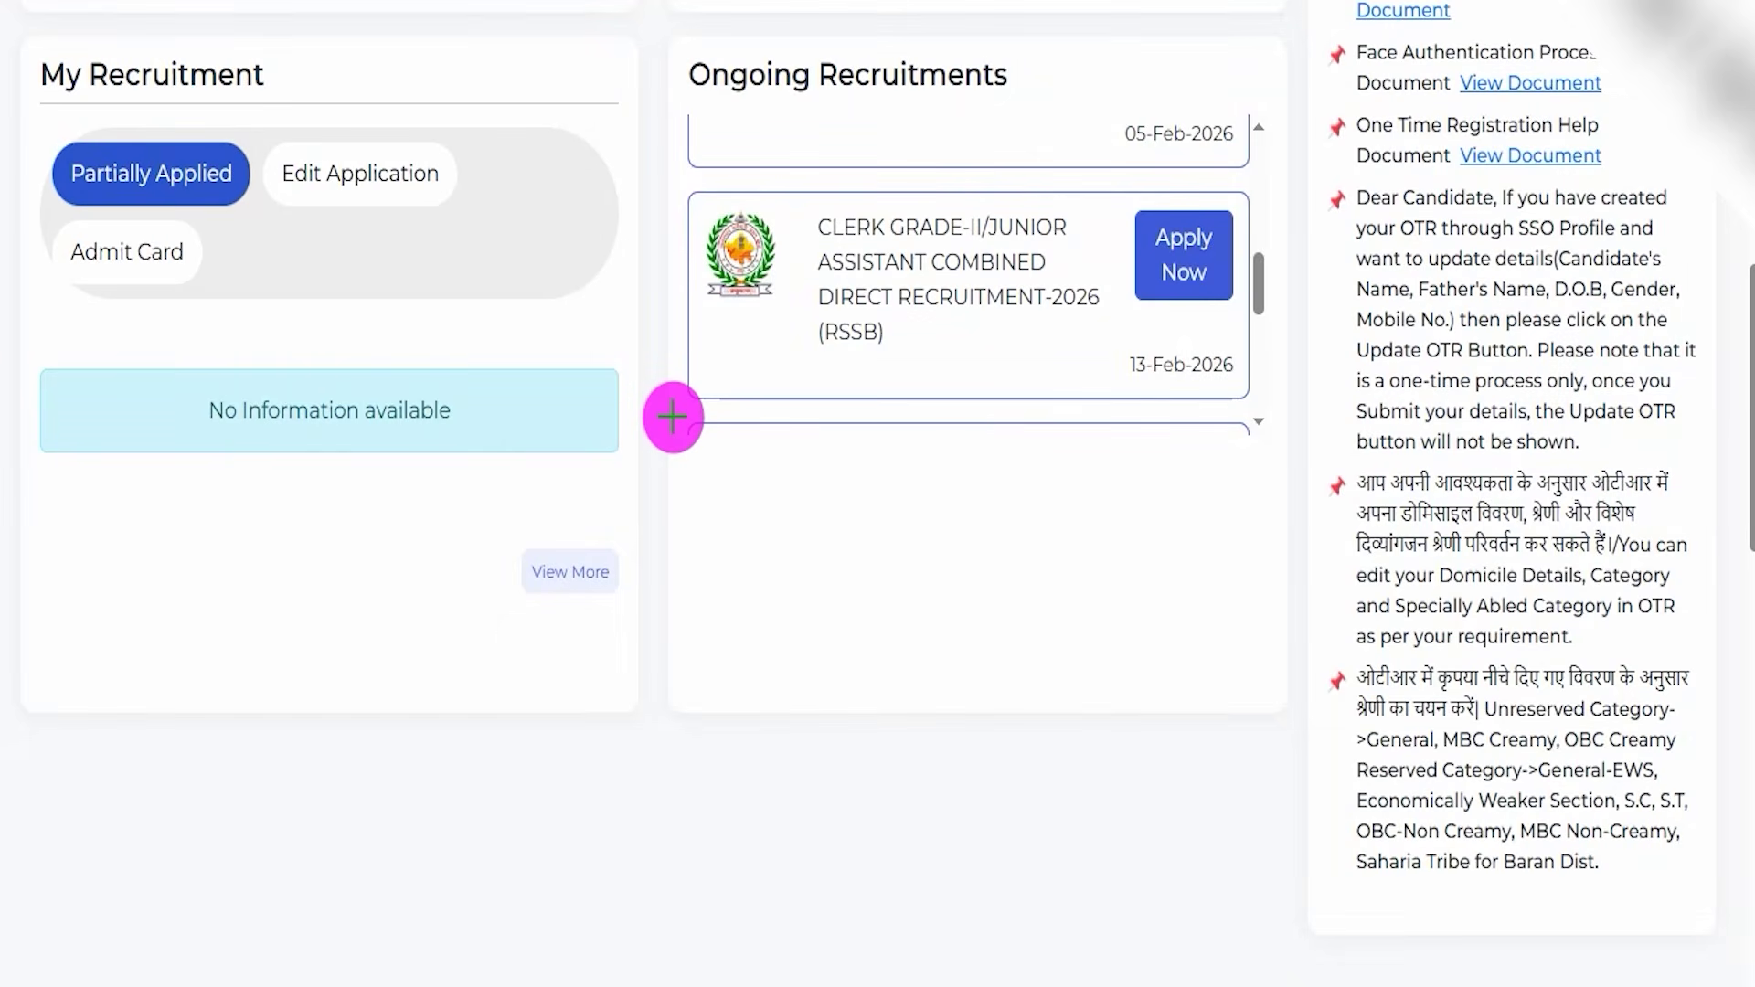
{"action": "scroll", "coordinate": [749, 227], "scroll_direction": "up", "scroll_amount": 3}
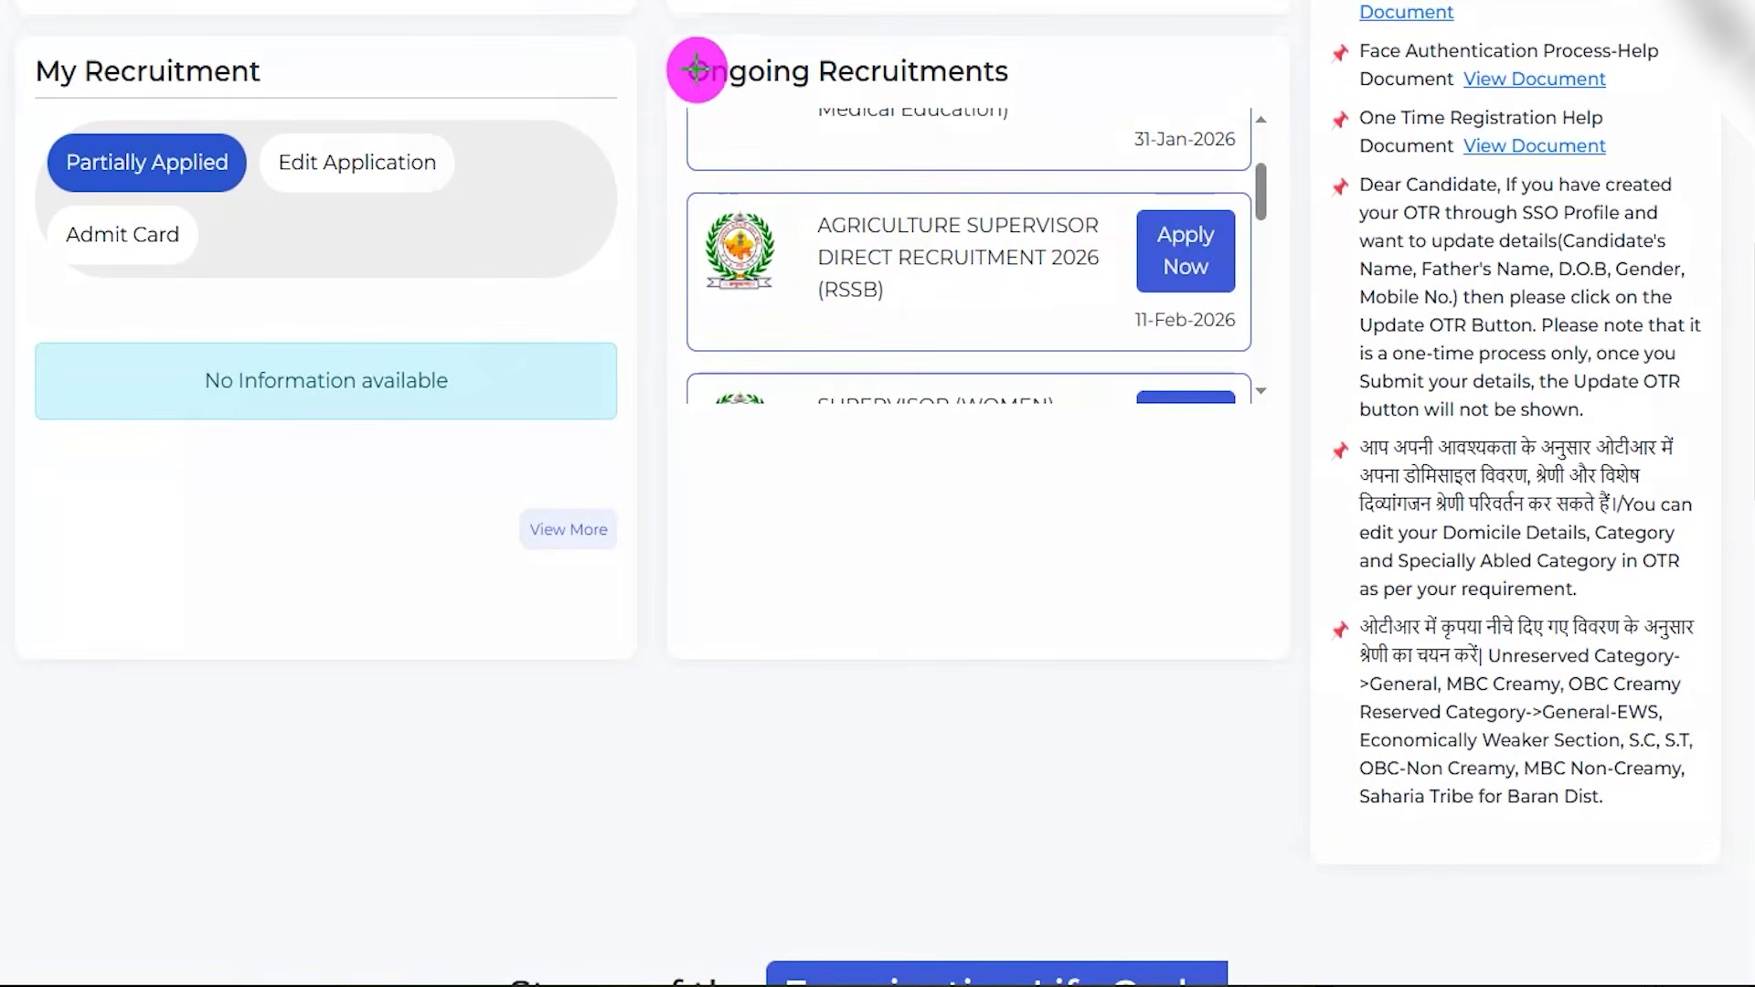
Frame the Ongoing Recruitments section and the AGRICULTURE SUPERVISOR DIRECT RECRUITMENT 2026 entry, and tick its Apply Now option
{"action": "mouse_move", "coordinate": [658, 11]}
{"action": "left_mouse_down"}
{"action": "mouse_move", "coordinate": [1144, 82]}
{"action": "mouse_move", "coordinate": [1293, 406]}
{"action": "mouse_move", "coordinate": [1305, 528]}
{"action": "left_mouse_up"}
{"action": "left_click_drag", "start_coordinate": [1317, 557], "coordinate": [1322, 559]}
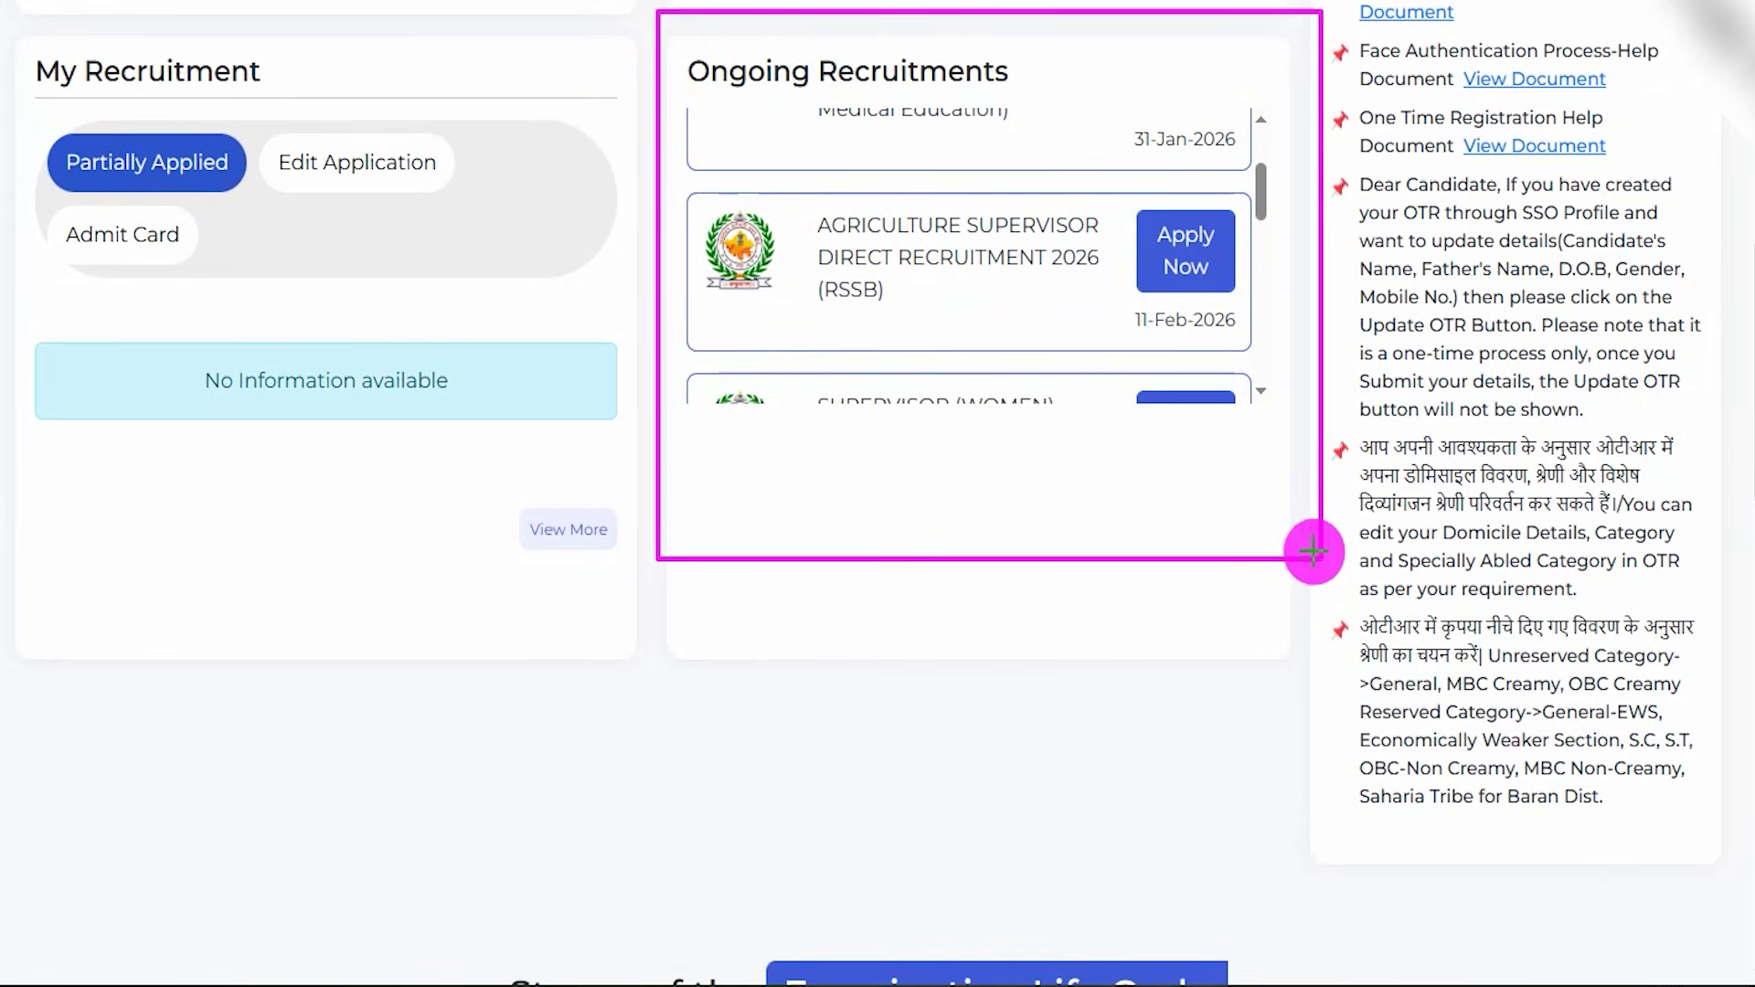
{"action": "mouse_move", "coordinate": [680, 185]}
{"action": "left_mouse_down"}
{"action": "mouse_move", "coordinate": [968, 223]}
{"action": "mouse_move", "coordinate": [1109, 277]}
{"action": "mouse_move", "coordinate": [1121, 311]}
{"action": "mouse_move", "coordinate": [1246, 330]}
{"action": "mouse_move", "coordinate": [1289, 358]}
{"action": "left_mouse_up"}
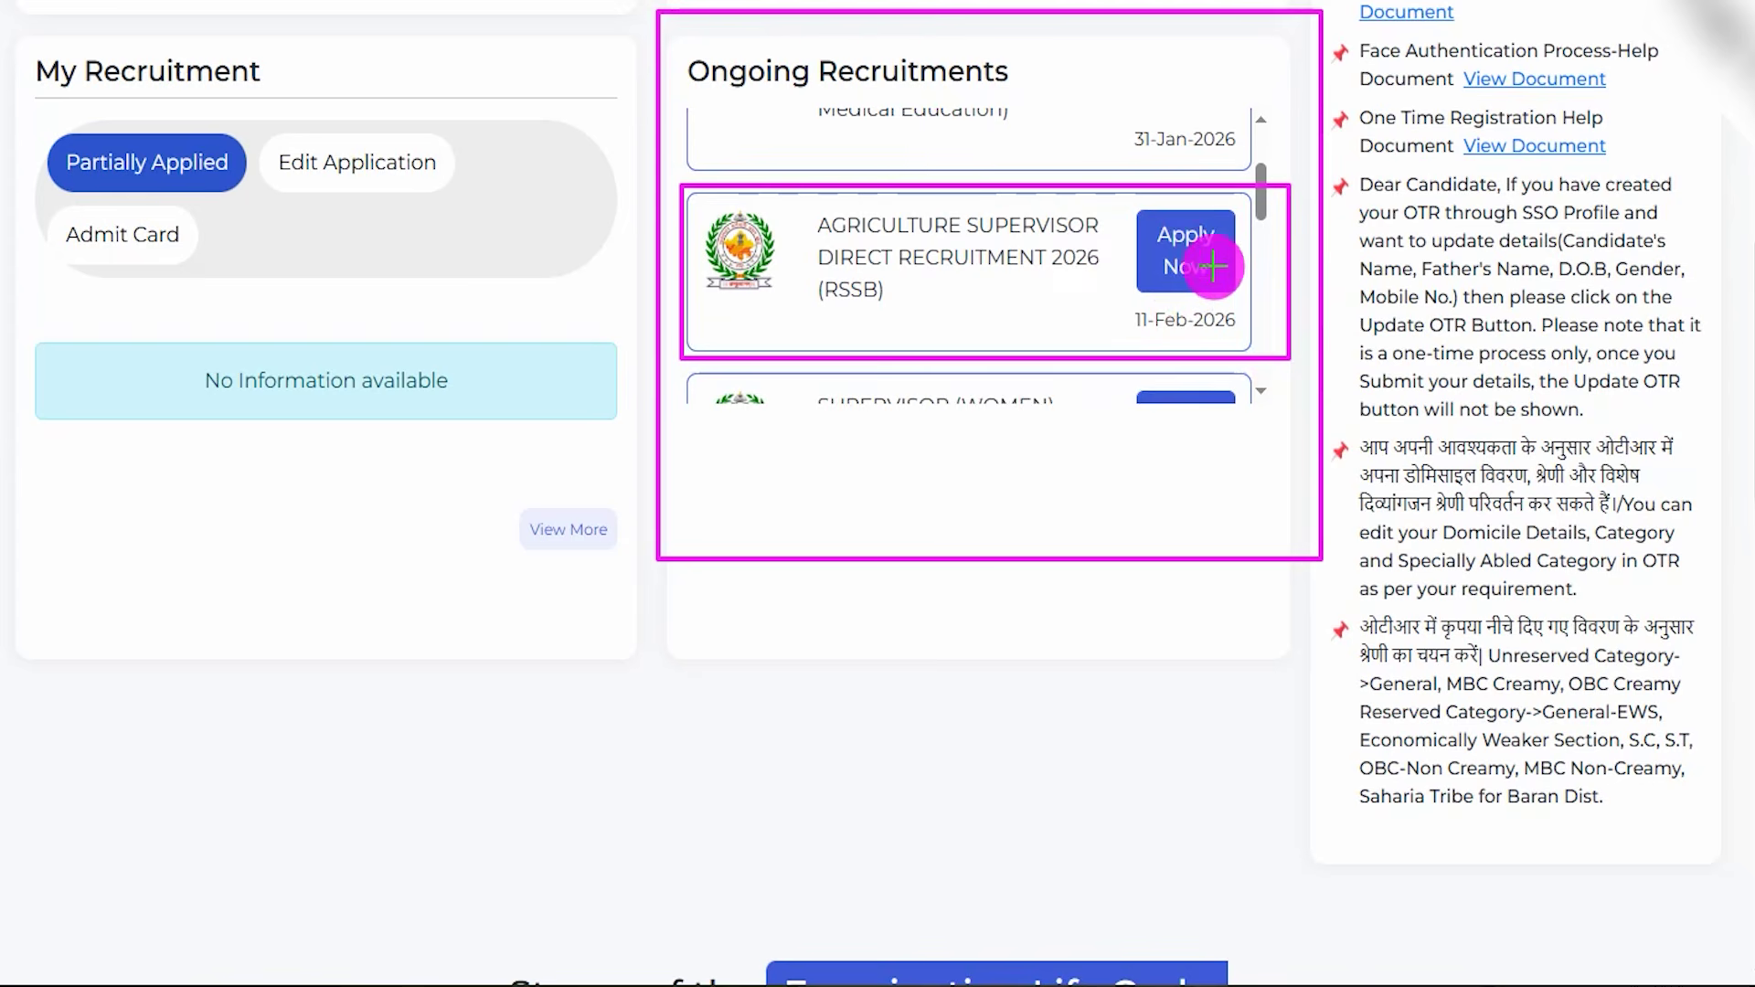
{"action": "left_click_drag", "start_coordinate": [1222, 263], "coordinate": [1280, 203]}
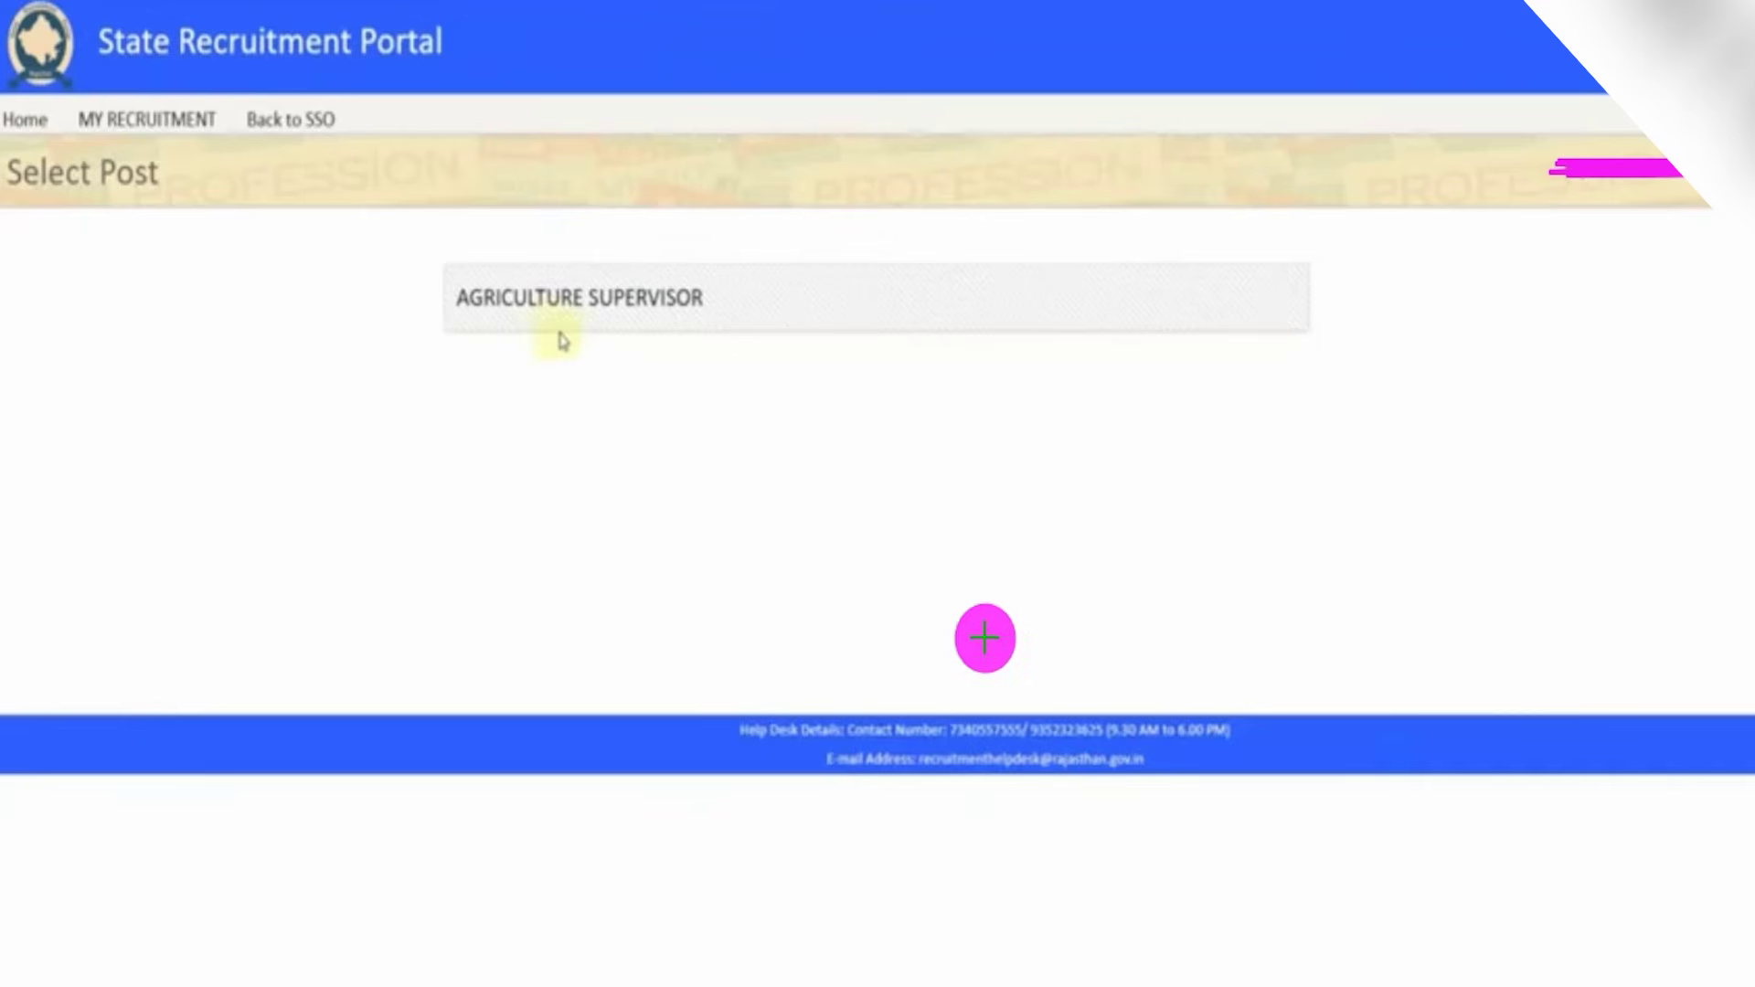
Draw a check mark on the Select Post page and frame the AGRICULTURE SUPERVISOR post
{"action": "left_click_drag", "start_coordinate": [720, 568], "coordinate": [839, 437]}
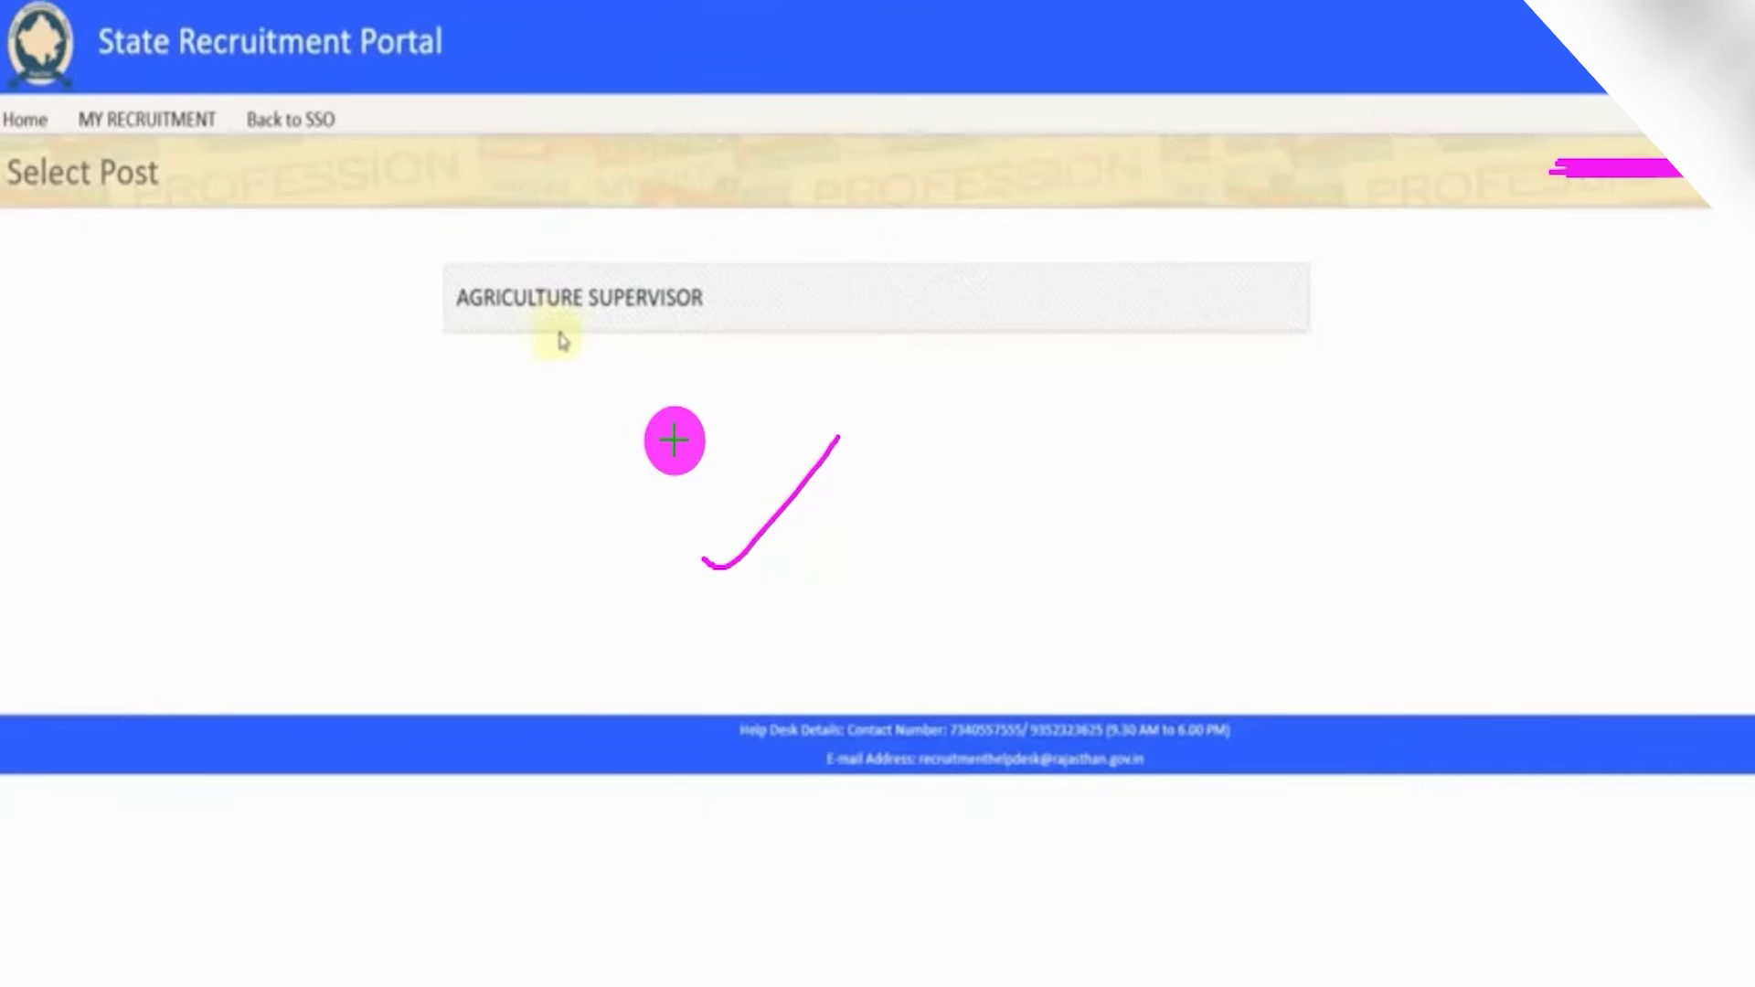
{"action": "mouse_move", "coordinate": [437, 259]}
{"action": "left_mouse_down"}
{"action": "mouse_move", "coordinate": [736, 298]}
{"action": "mouse_move", "coordinate": [1317, 331]}
{"action": "left_mouse_up"}
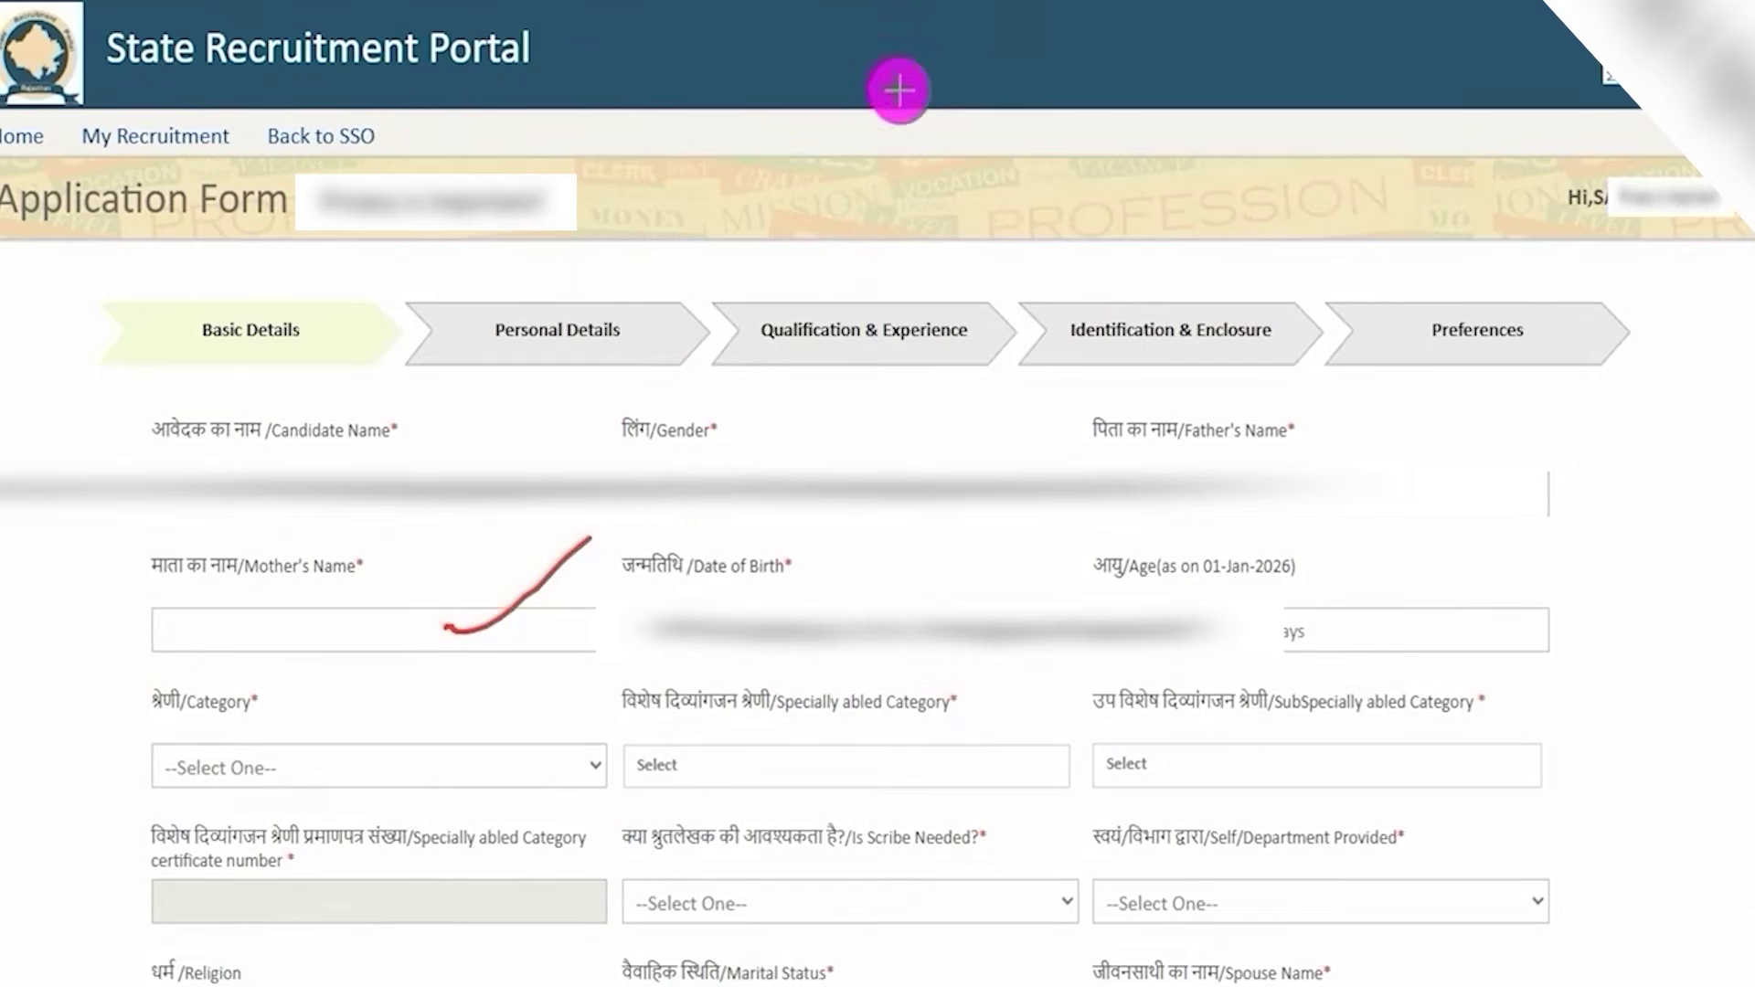
Set the Category to GENERAL and the Specially abled Category to Not Applicable in the Basic Details
{"action": "left_click", "coordinate": [493, 773]}
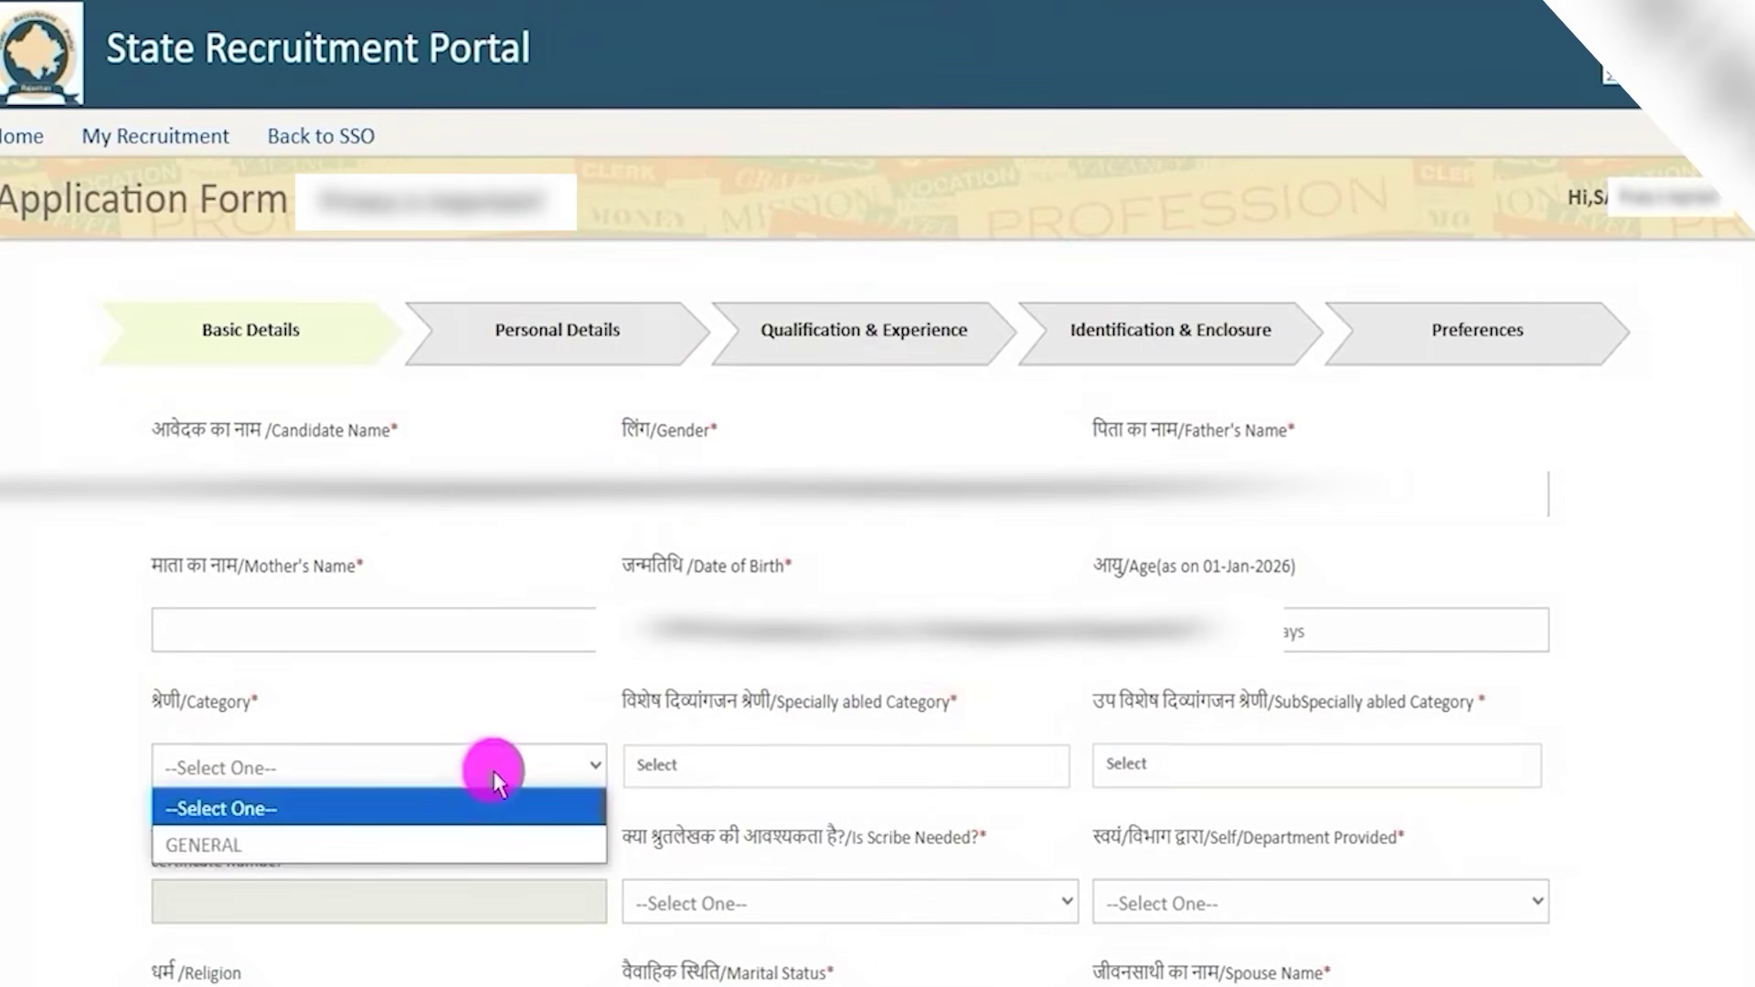
{"action": "left_click", "coordinate": [393, 841]}
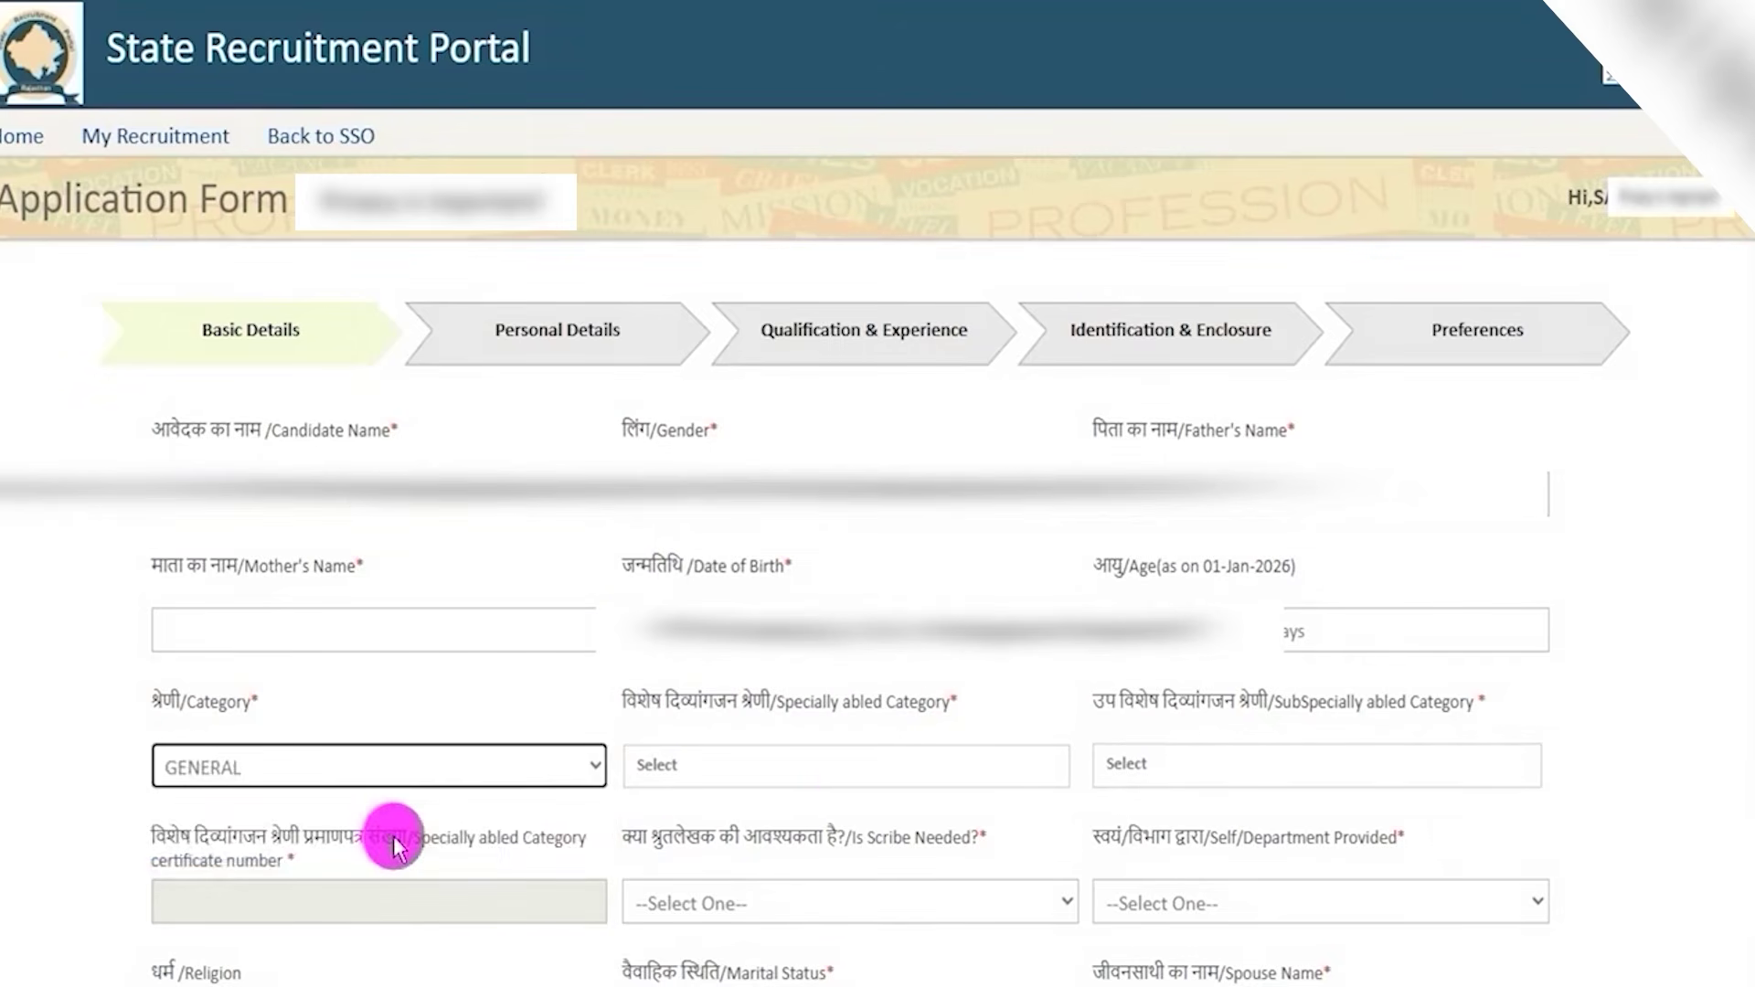
{"action": "left_click", "coordinate": [832, 775]}
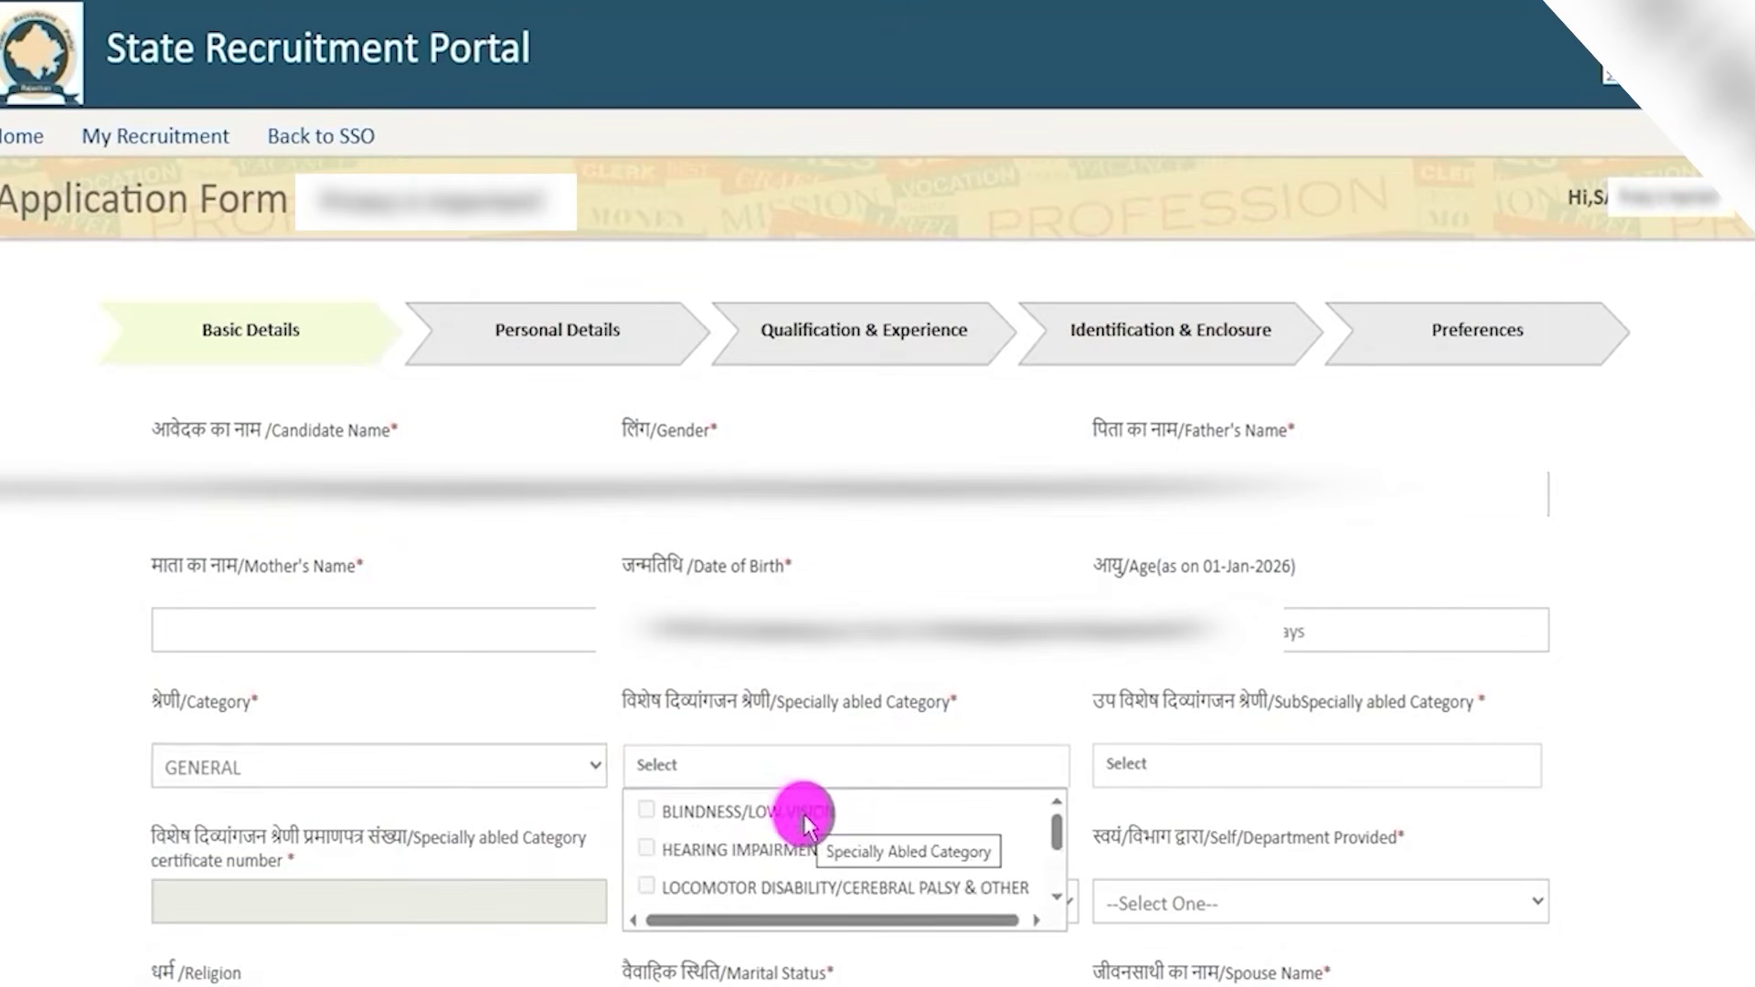
{"action": "scroll", "coordinate": [806, 850], "scroll_direction": "down", "scroll_amount": 3}
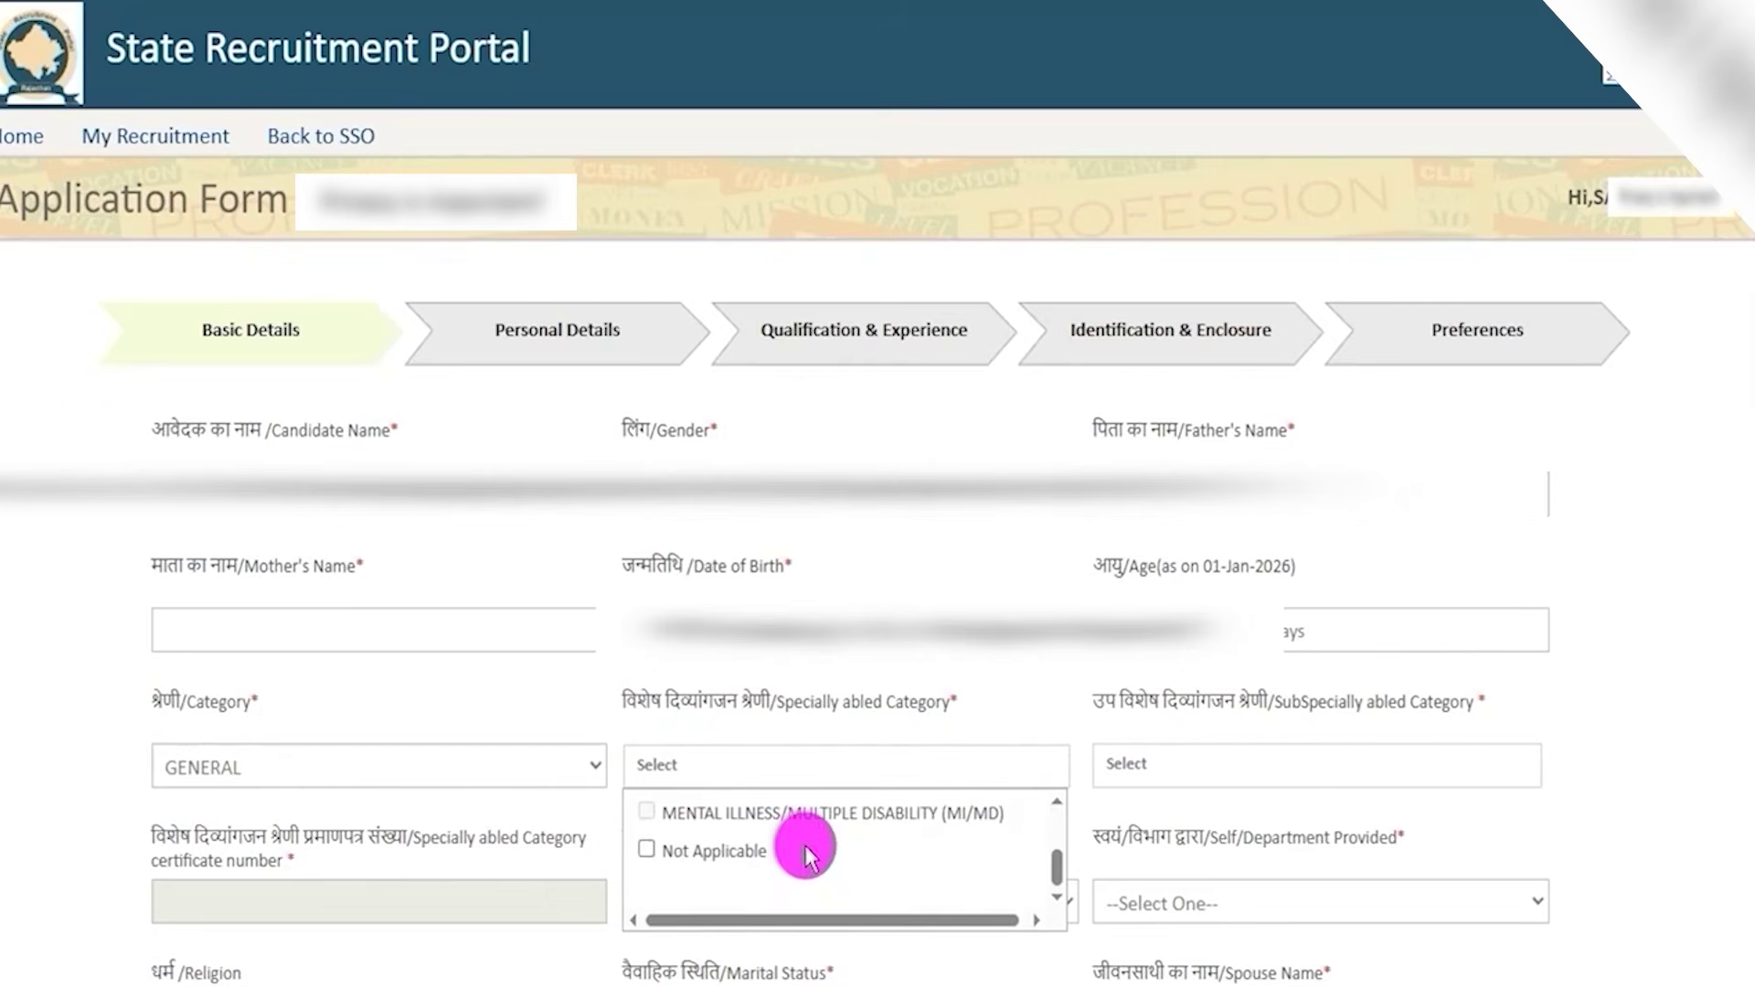
{"action": "scroll", "coordinate": [727, 860], "scroll_direction": "up", "scroll_amount": 3}
{"action": "scroll", "coordinate": [726, 859], "scroll_direction": "down", "scroll_amount": 3}
{"action": "left_click", "coordinate": [725, 855]}
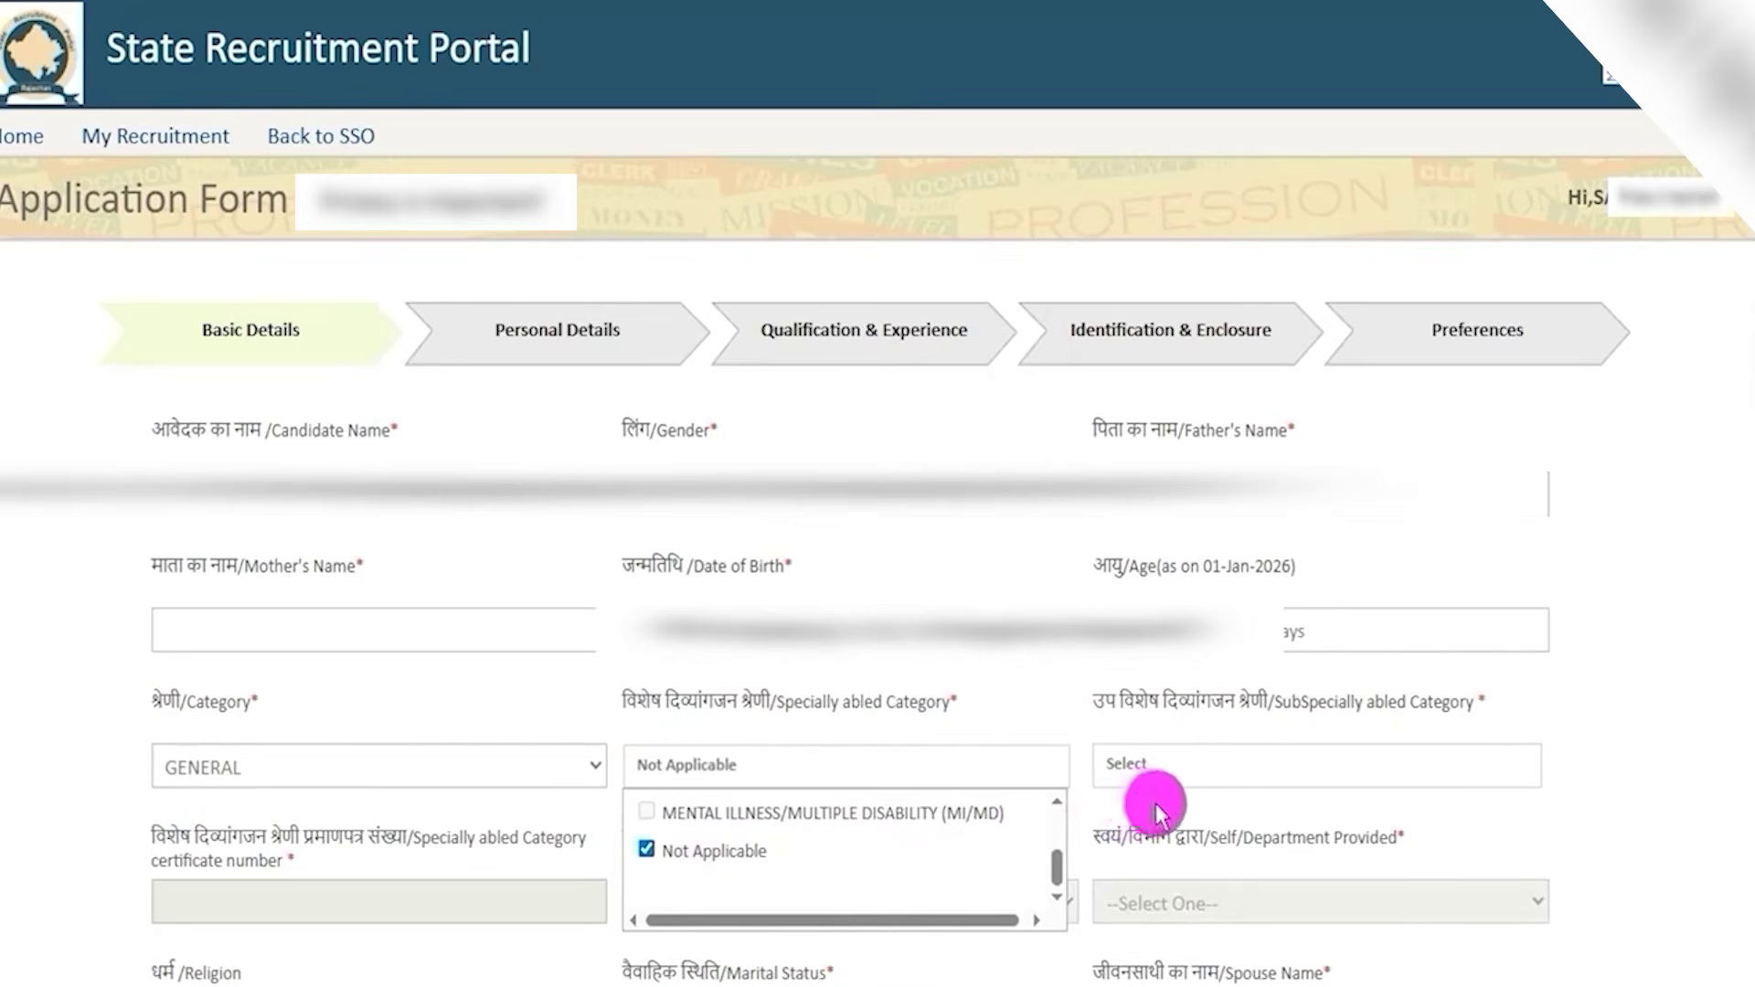
Check the SubSpecially abled Category options and highlight the Self/Department Provided and Specially abled Category labels
{"action": "left_click", "coordinate": [1175, 785]}
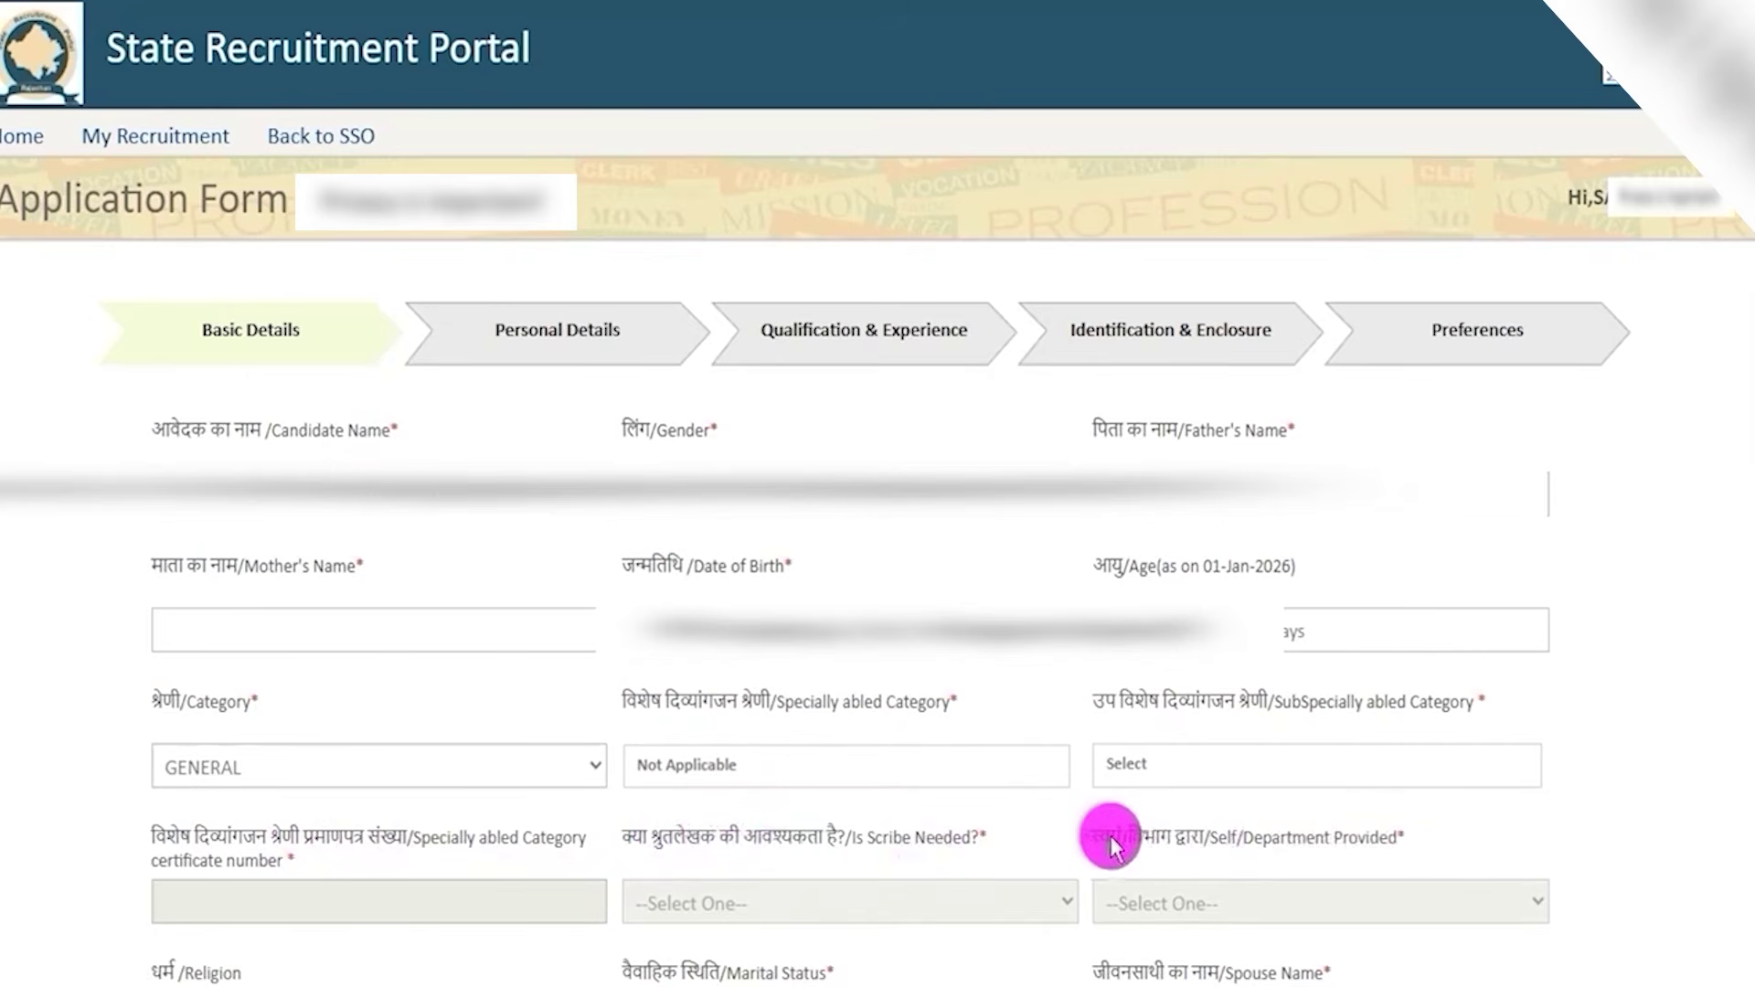
{"action": "left_click_drag", "start_coordinate": [1143, 839], "coordinate": [1344, 846]}
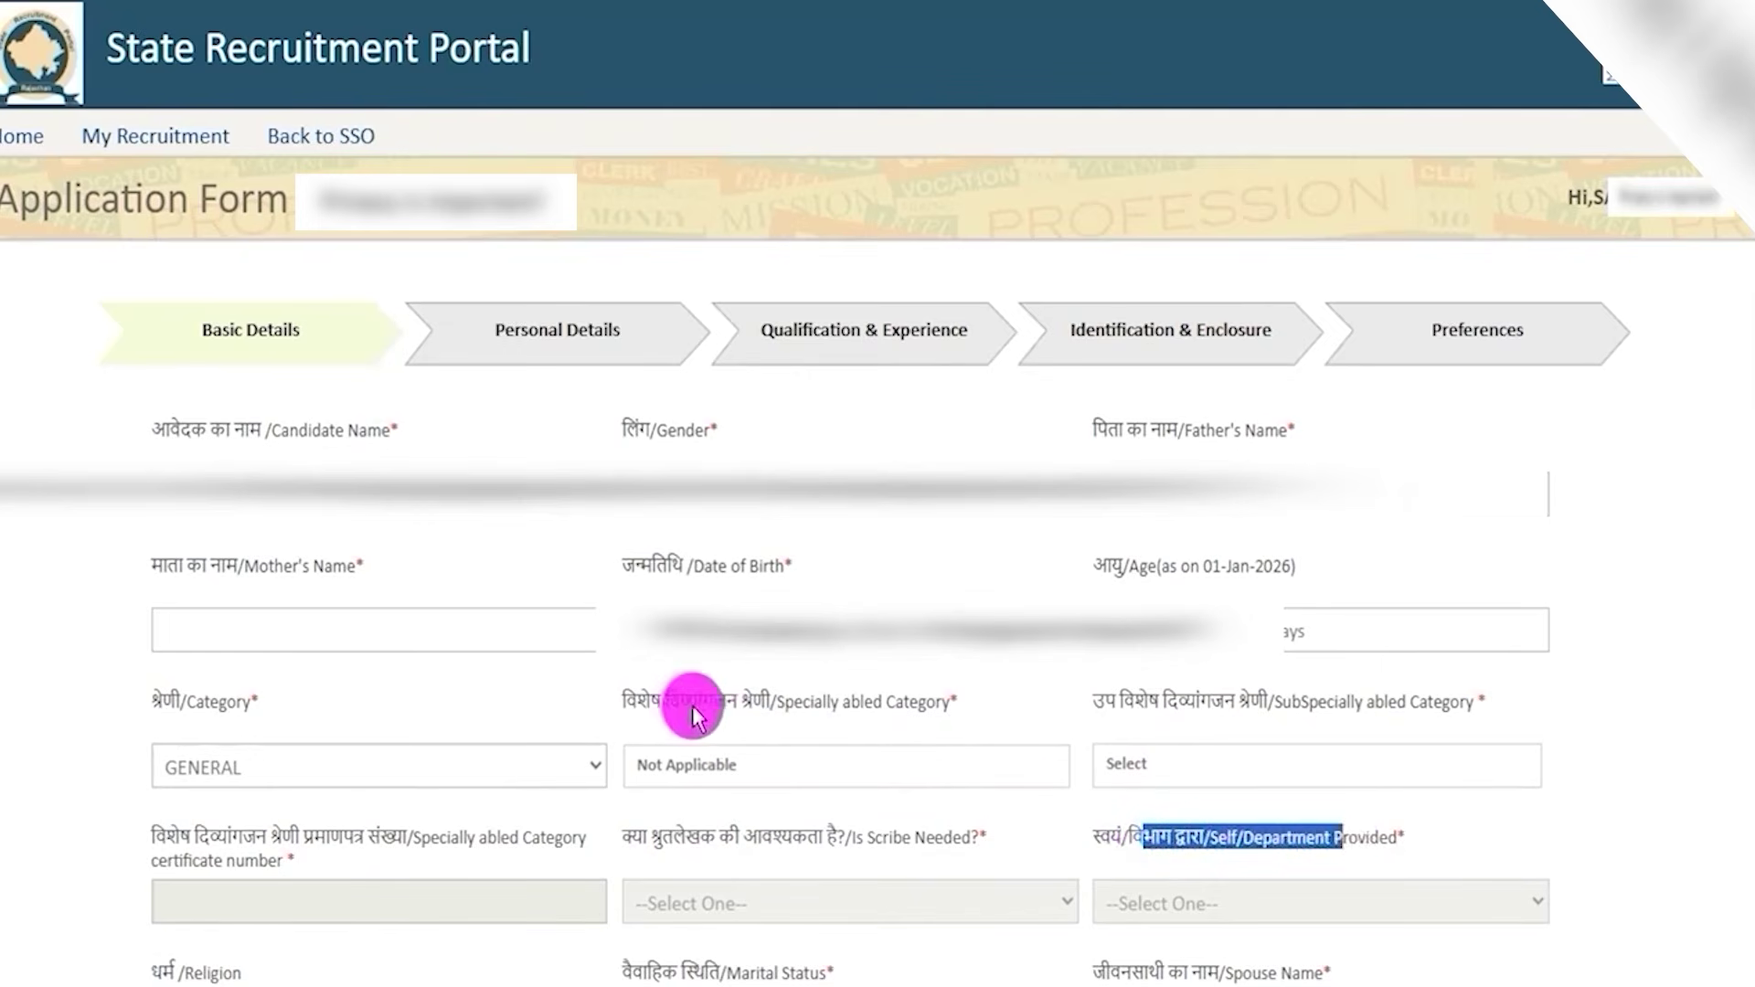
{"action": "left_click_drag", "start_coordinate": [707, 707], "coordinate": [841, 705]}
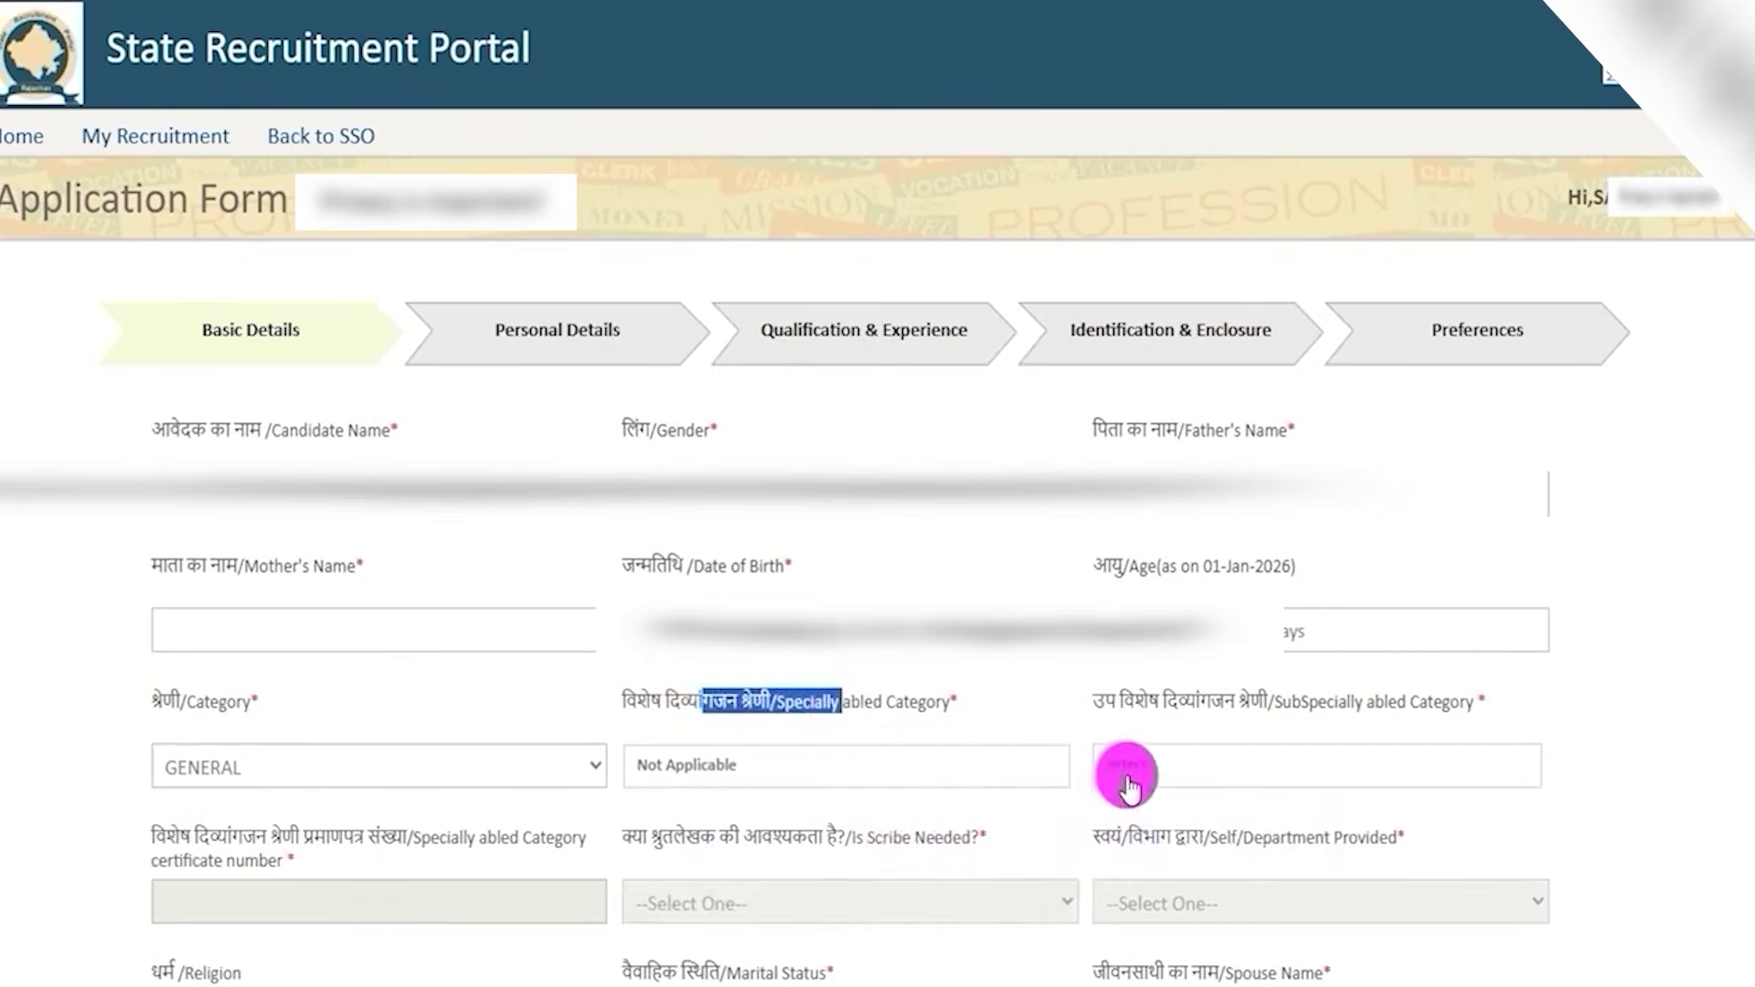
Set the Religion to HINDU and the Marital Status to Unmarried
{"action": "scroll", "coordinate": [474, 194], "scroll_direction": "down", "scroll_amount": 5}
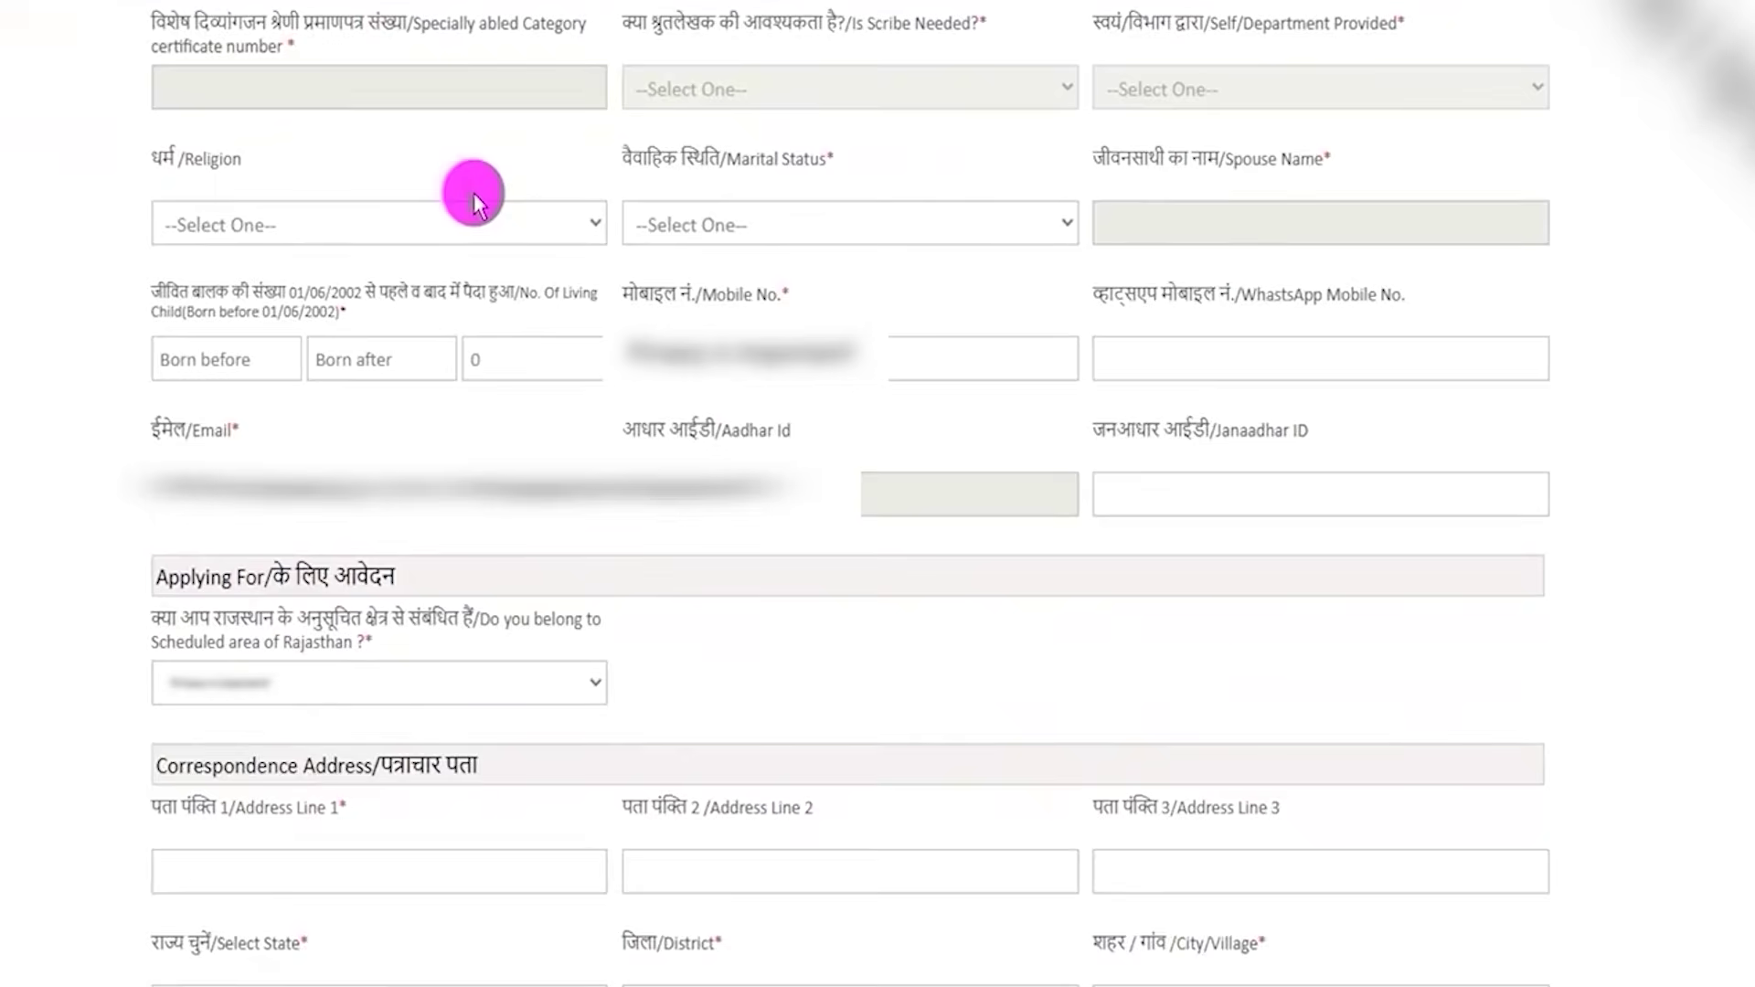
{"action": "left_click", "coordinate": [449, 216]}
{"action": "left_click", "coordinate": [294, 369]}
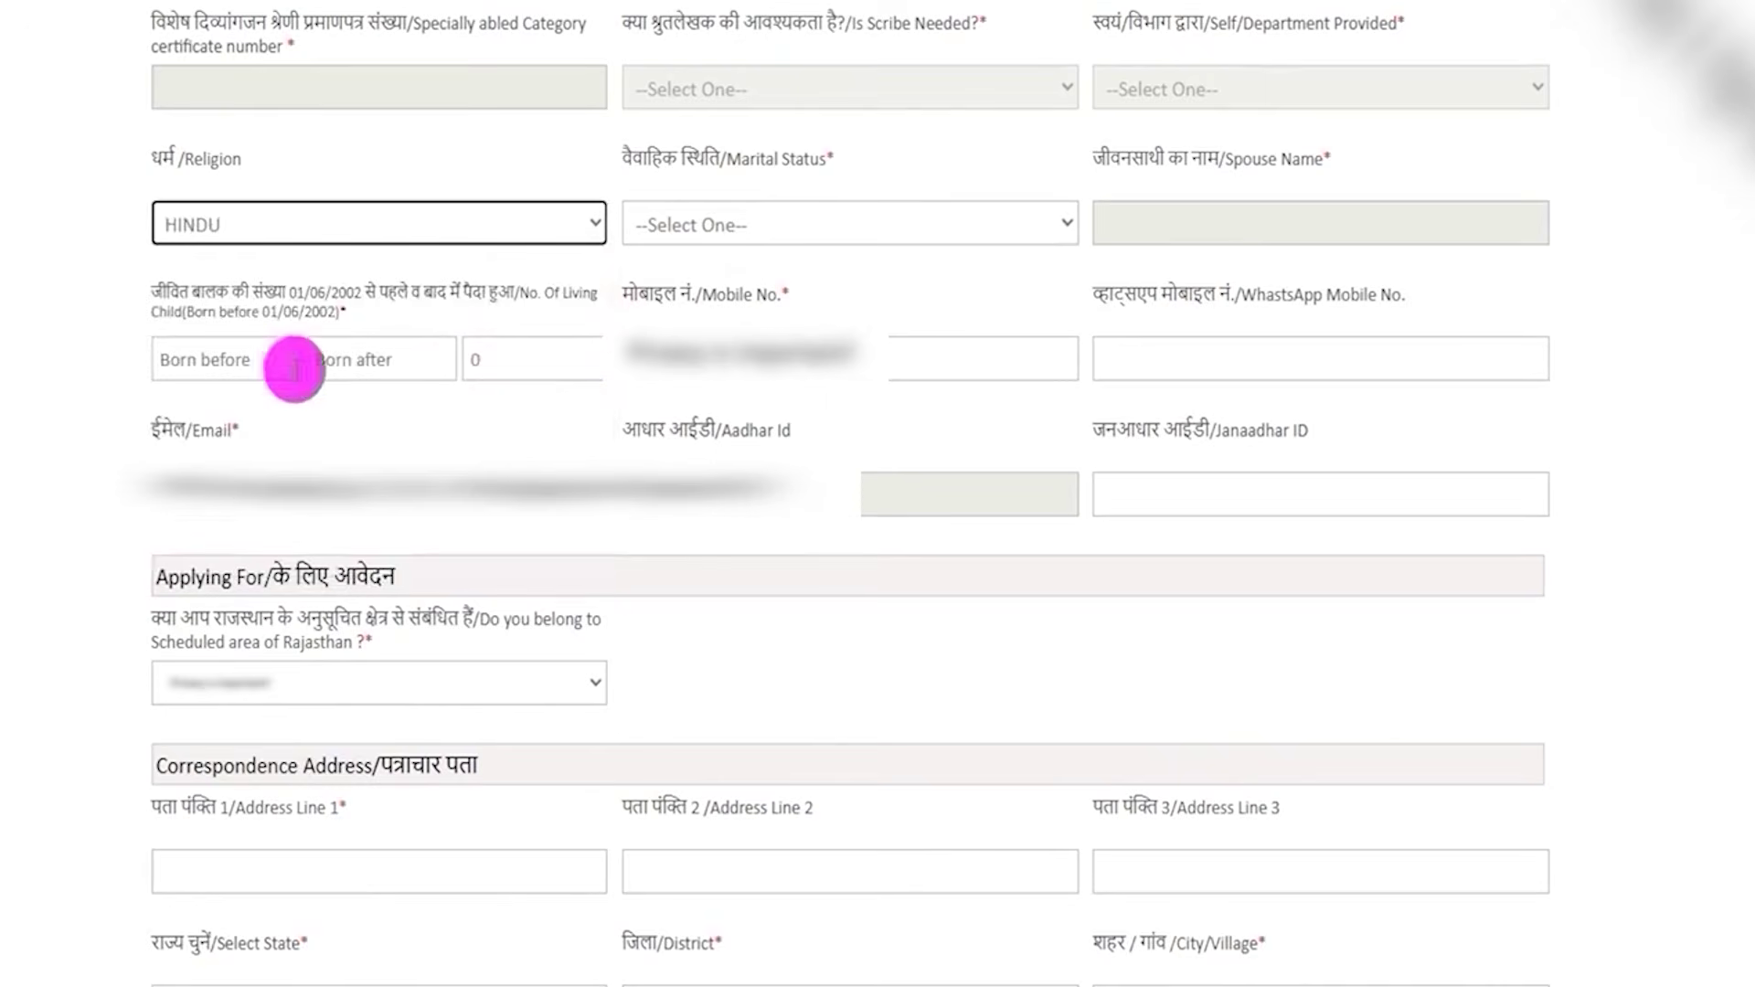
{"action": "left_click", "coordinate": [761, 232]}
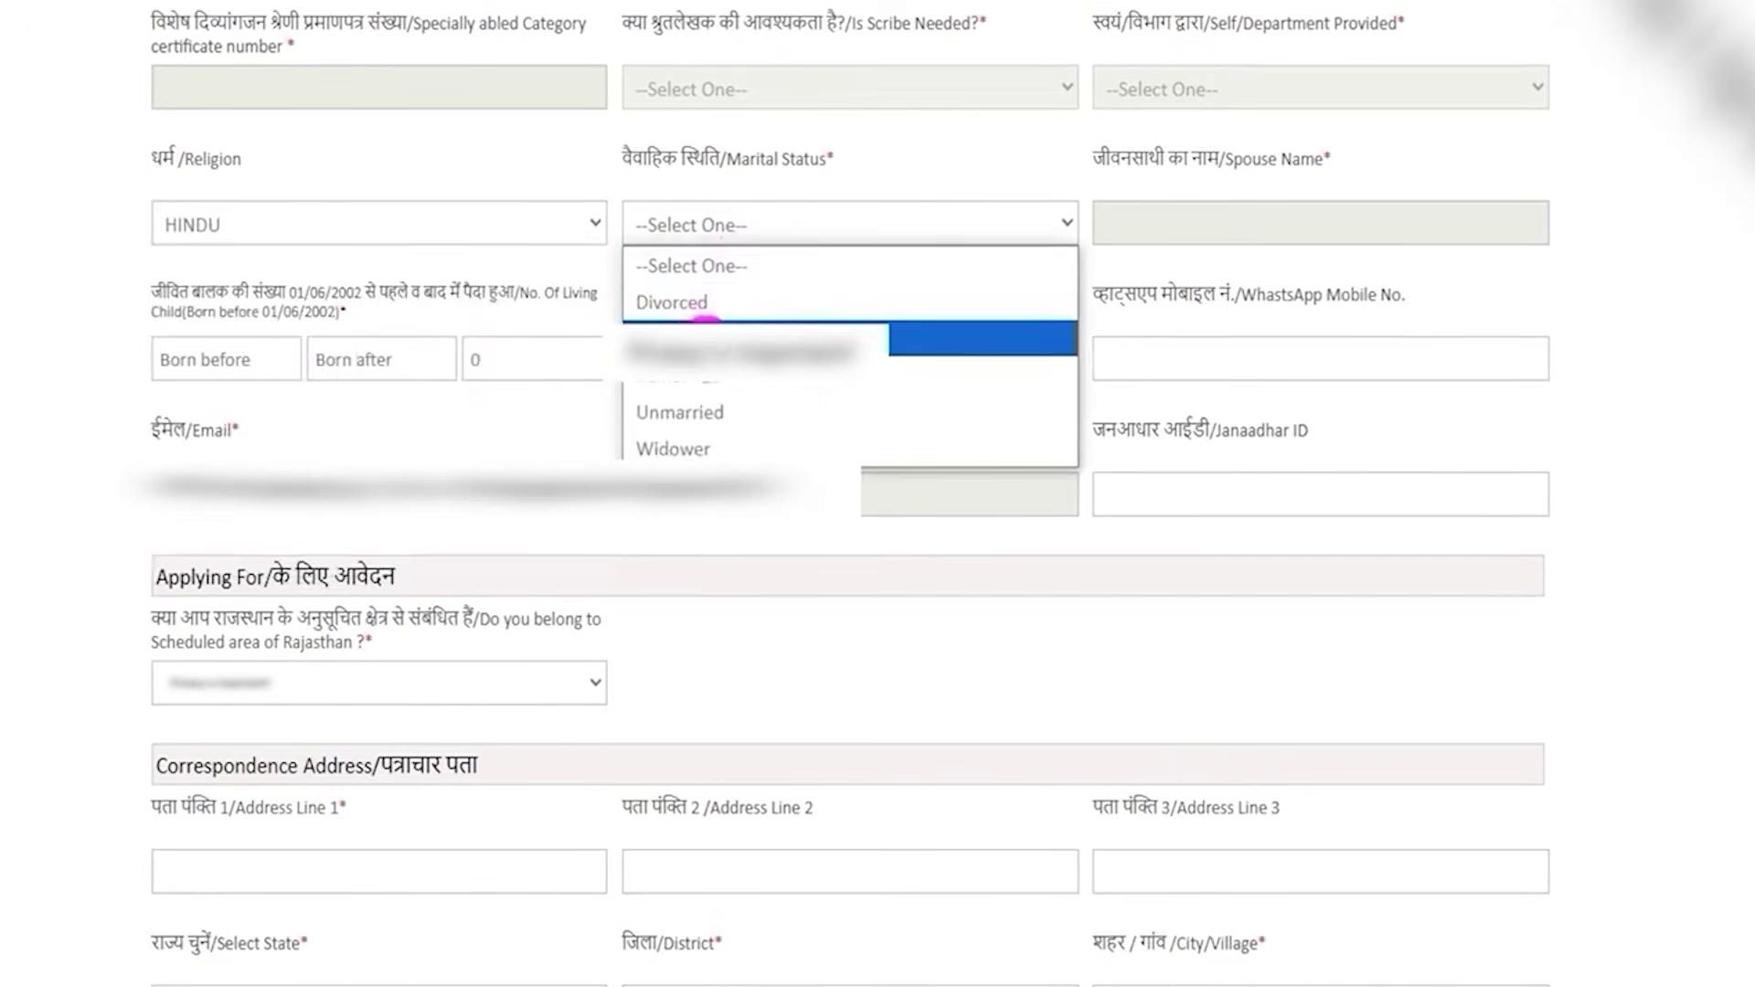
{"action": "left_click", "coordinate": [709, 419]}
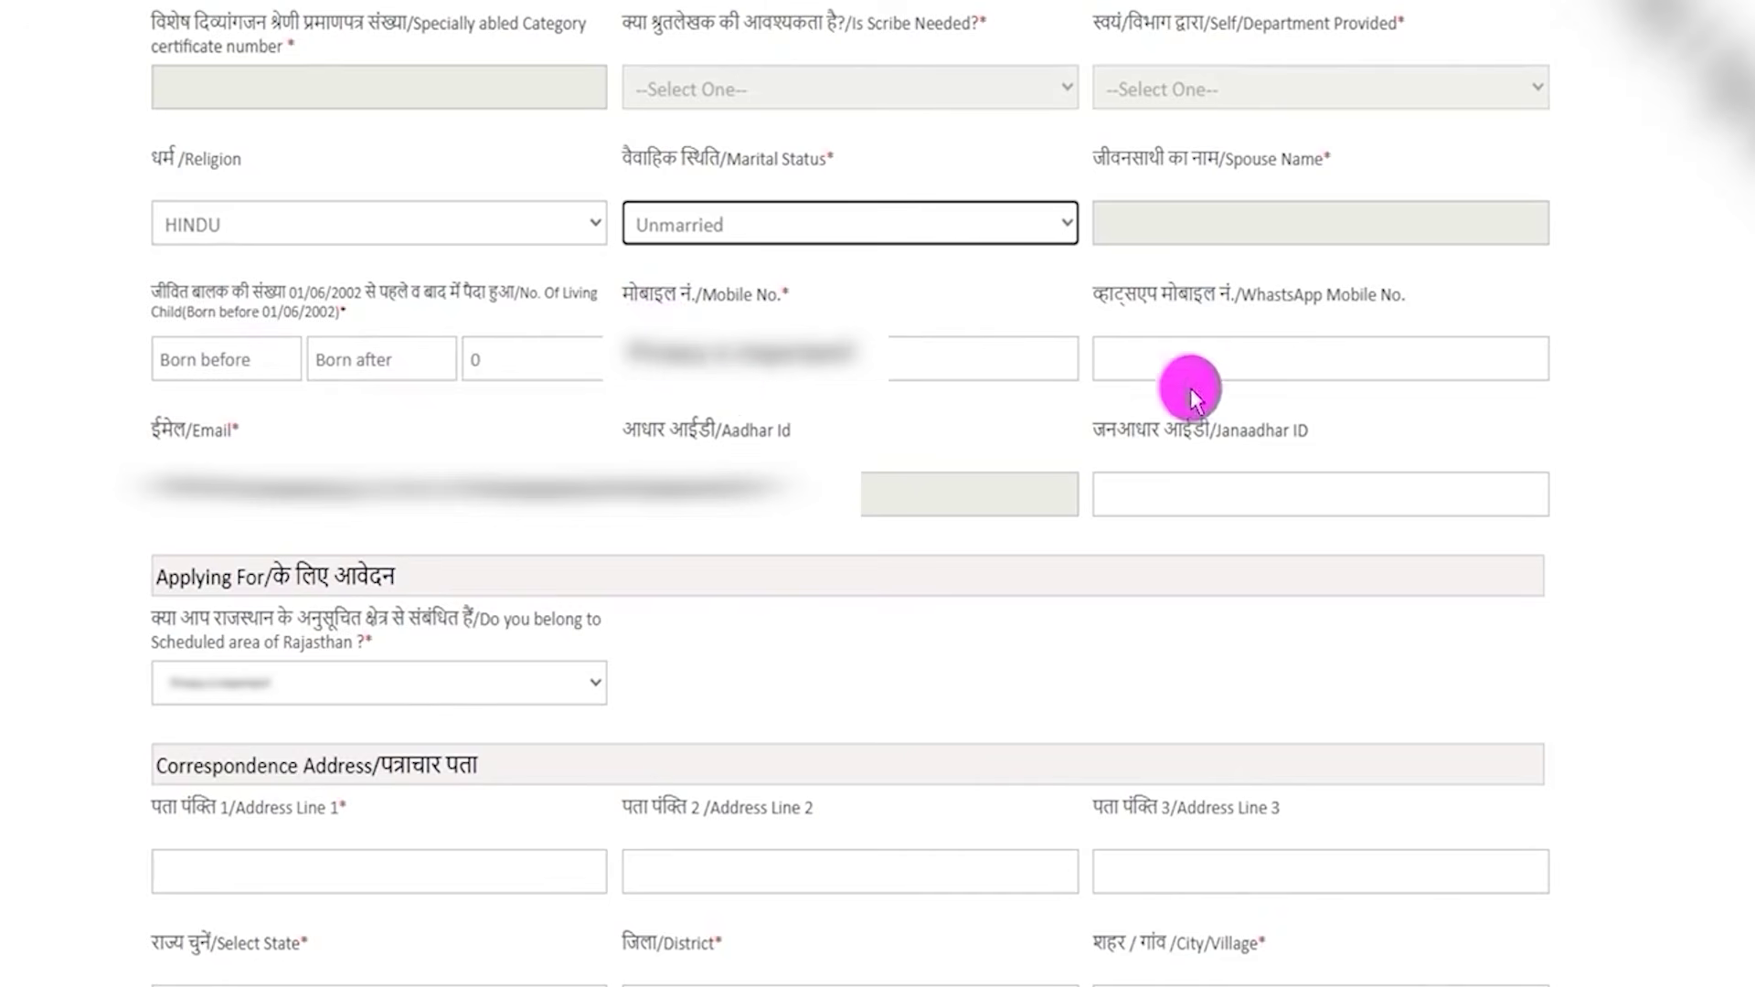
Point out the WhatsApp number, Janaadhar ID and Mobile No. fields, the Scheduled area question and the Correspondence Address heading
{"action": "left_click", "coordinate": [1272, 353]}
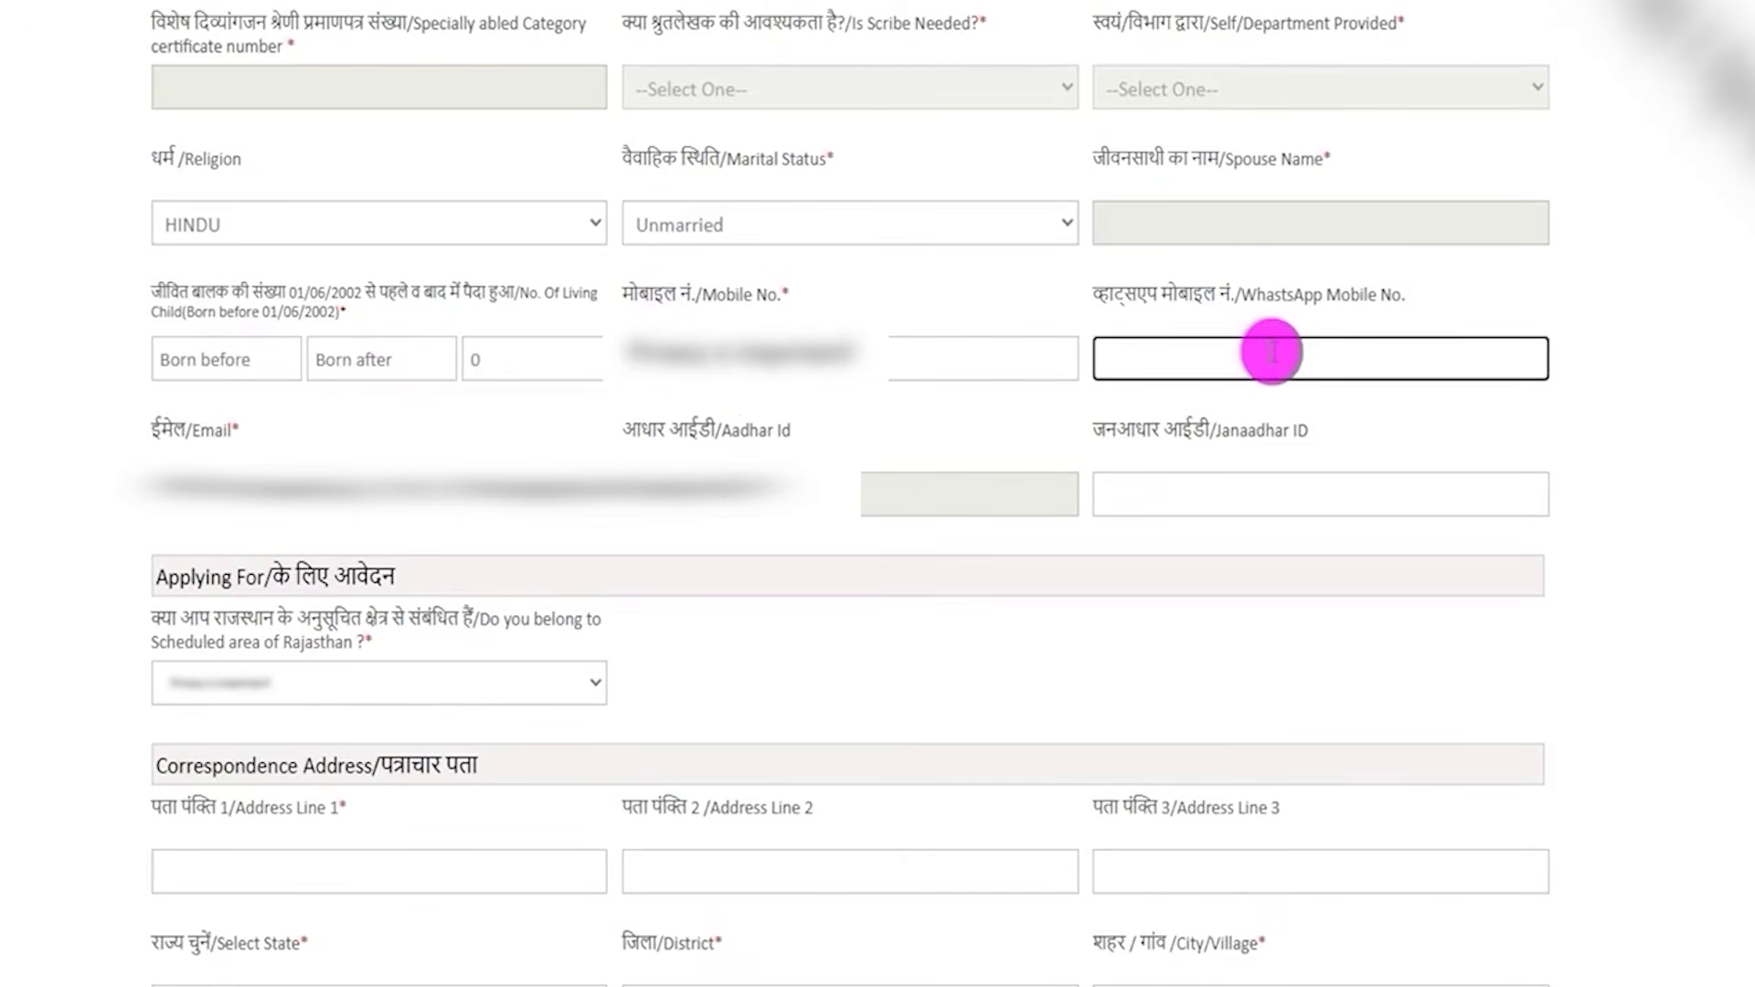
{"action": "left_click", "coordinate": [1192, 501]}
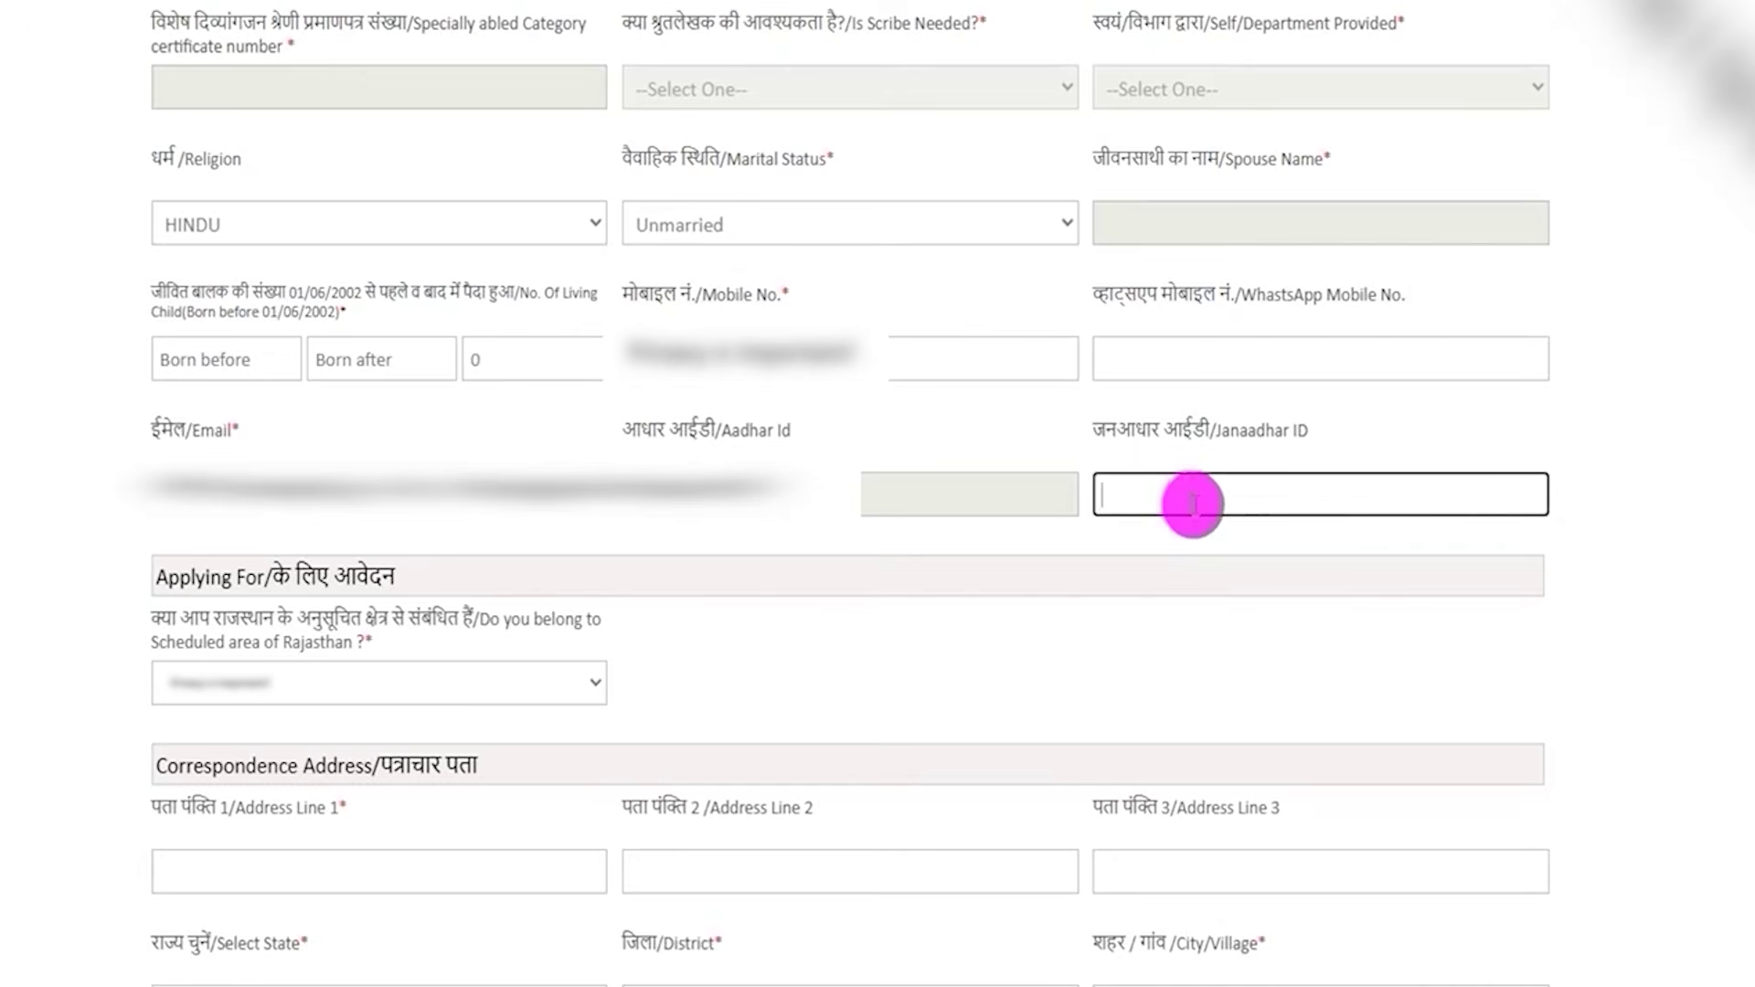
{"action": "left_click", "coordinate": [788, 292]}
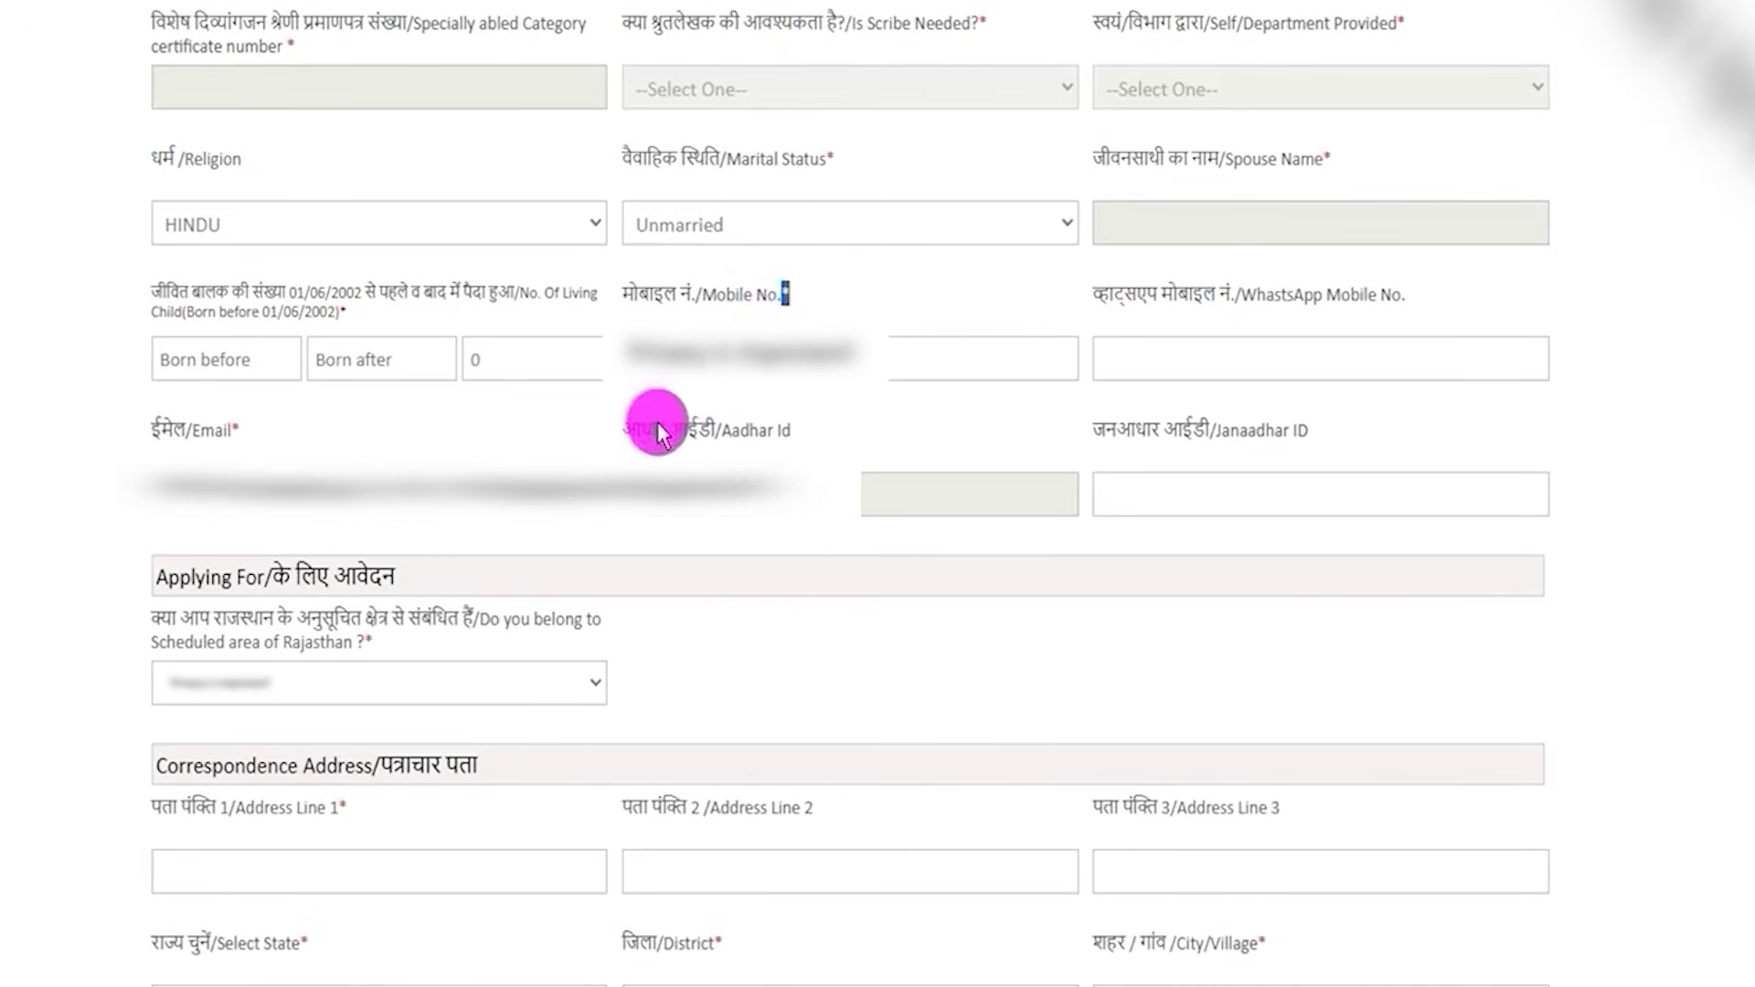
{"action": "left_click_drag", "start_coordinate": [182, 624], "coordinate": [408, 621]}
{"action": "left_click", "coordinate": [775, 684]}
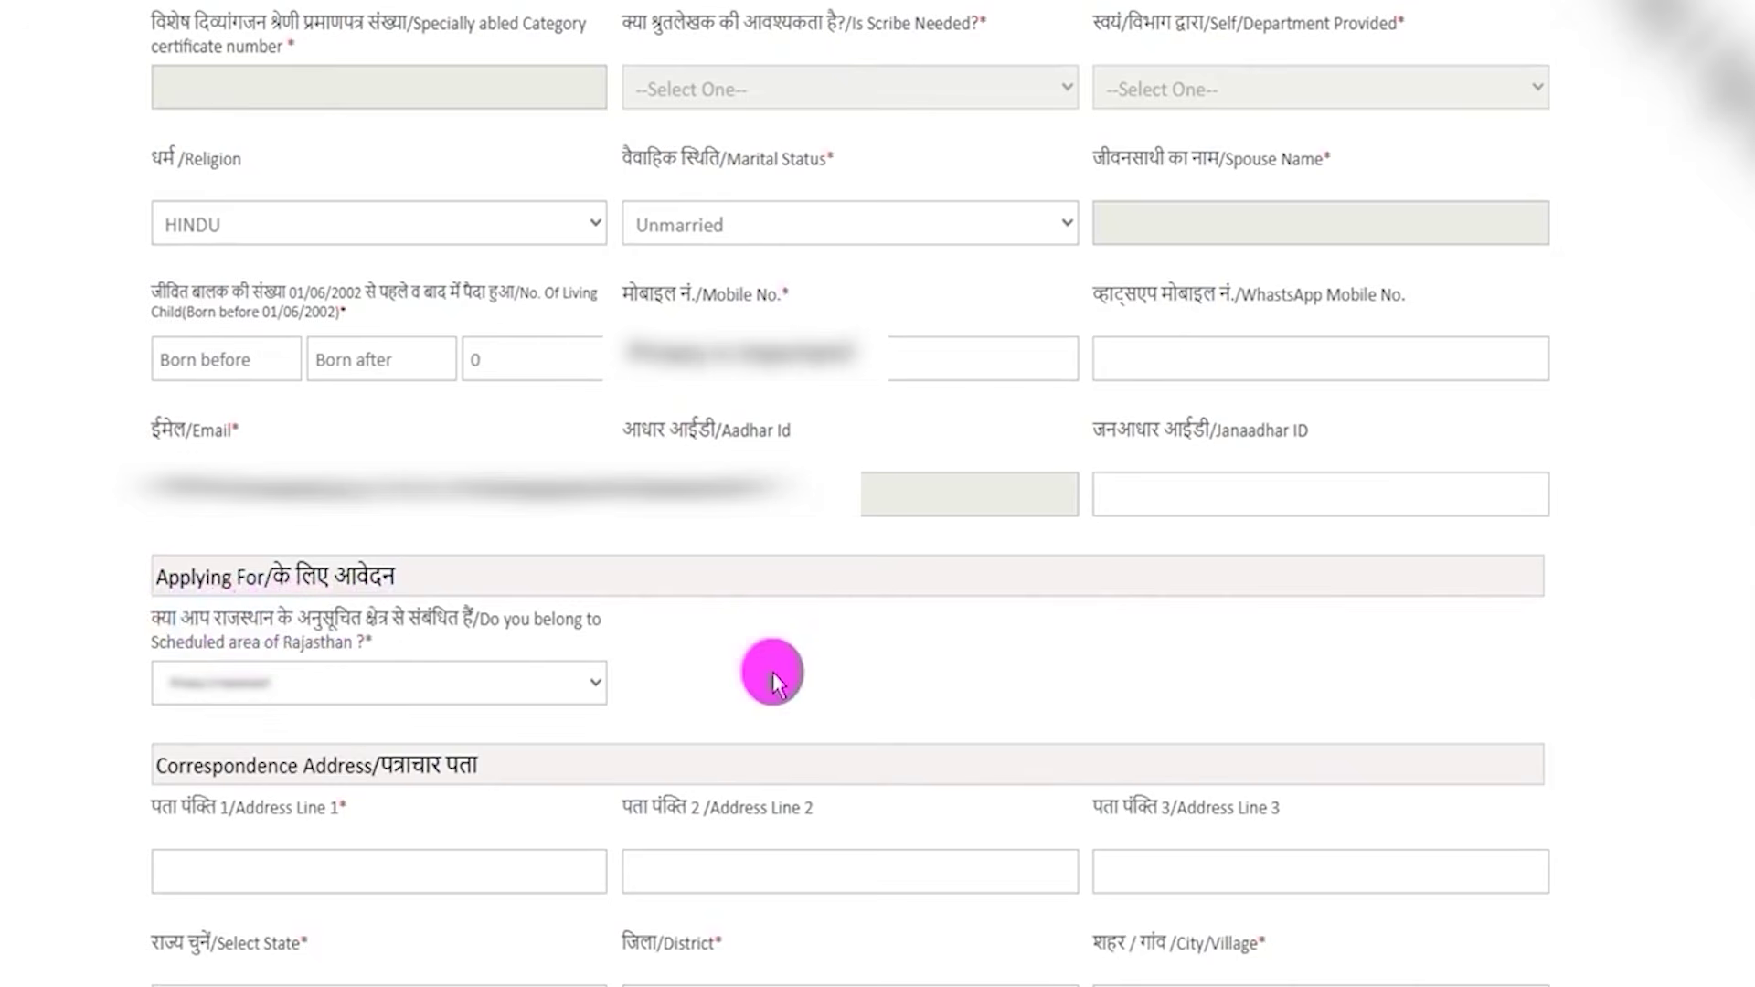
{"action": "left_click_drag", "start_coordinate": [148, 766], "coordinate": [491, 772]}
{"action": "left_click", "coordinate": [793, 704]}
Go through the Correspondence Address fields for state, district, city or village, PIN code and phone number
{"action": "scroll", "coordinate": [793, 704], "scroll_direction": "down", "scroll_amount": 5}
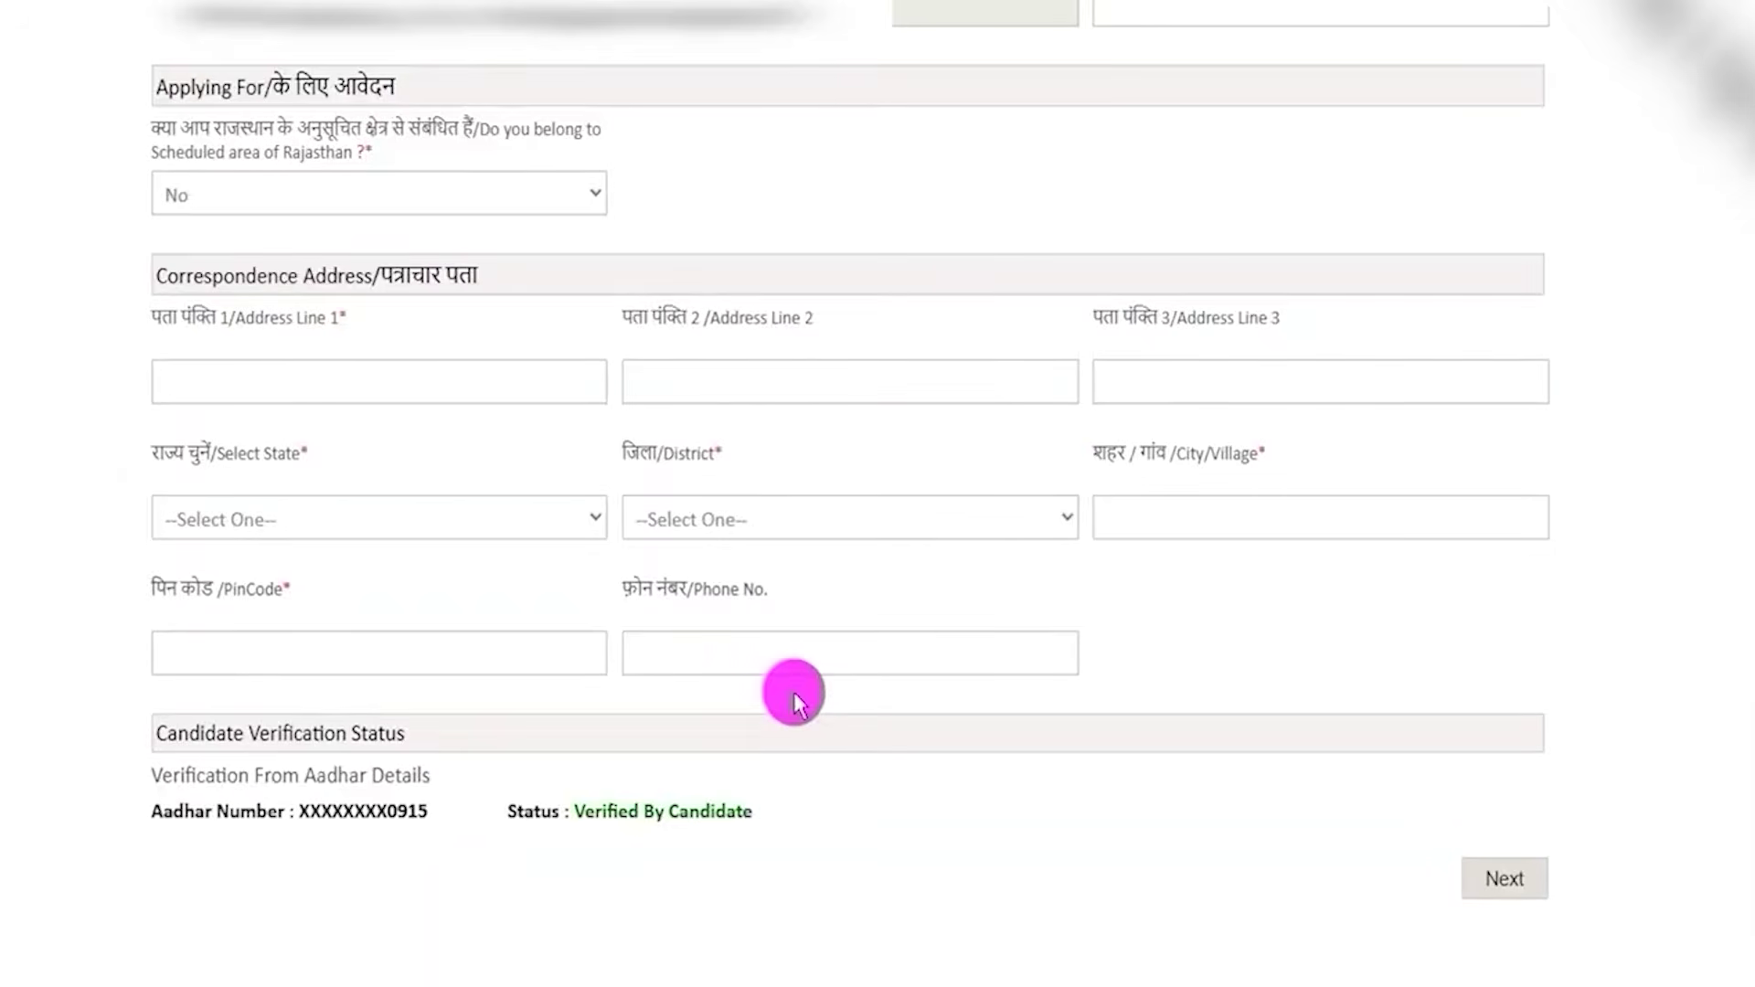
{"action": "left_click", "coordinate": [316, 516]}
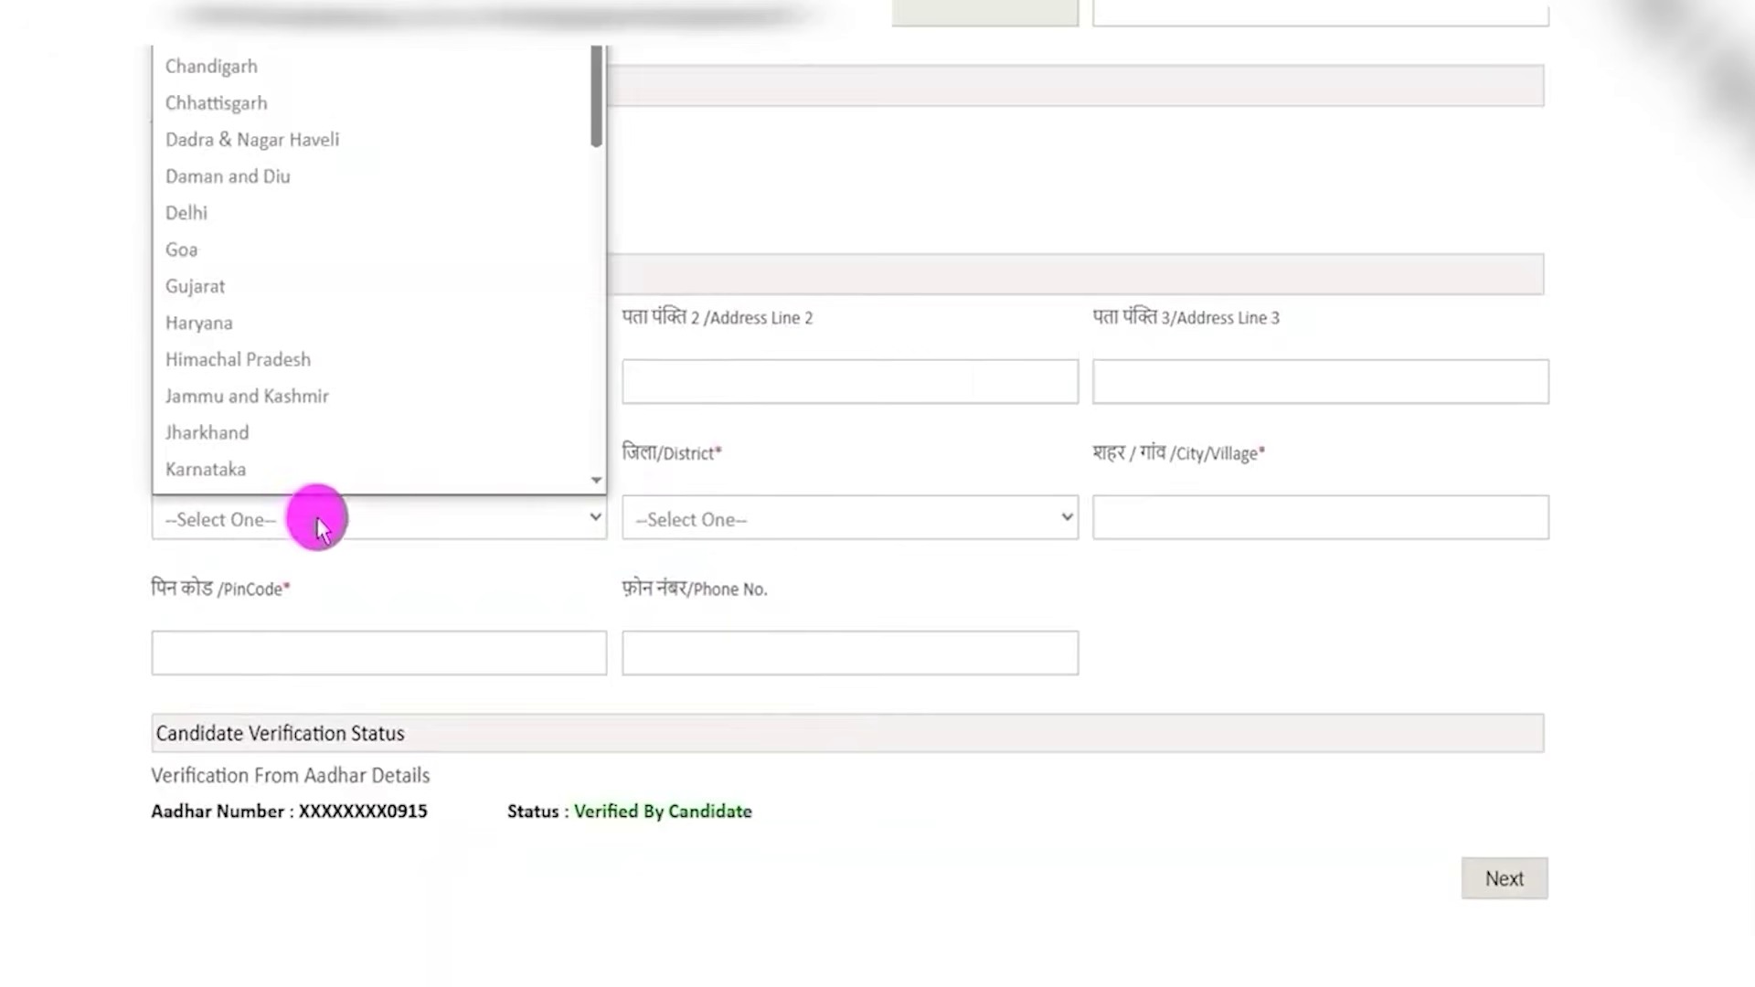
{"action": "left_click", "coordinate": [732, 539]}
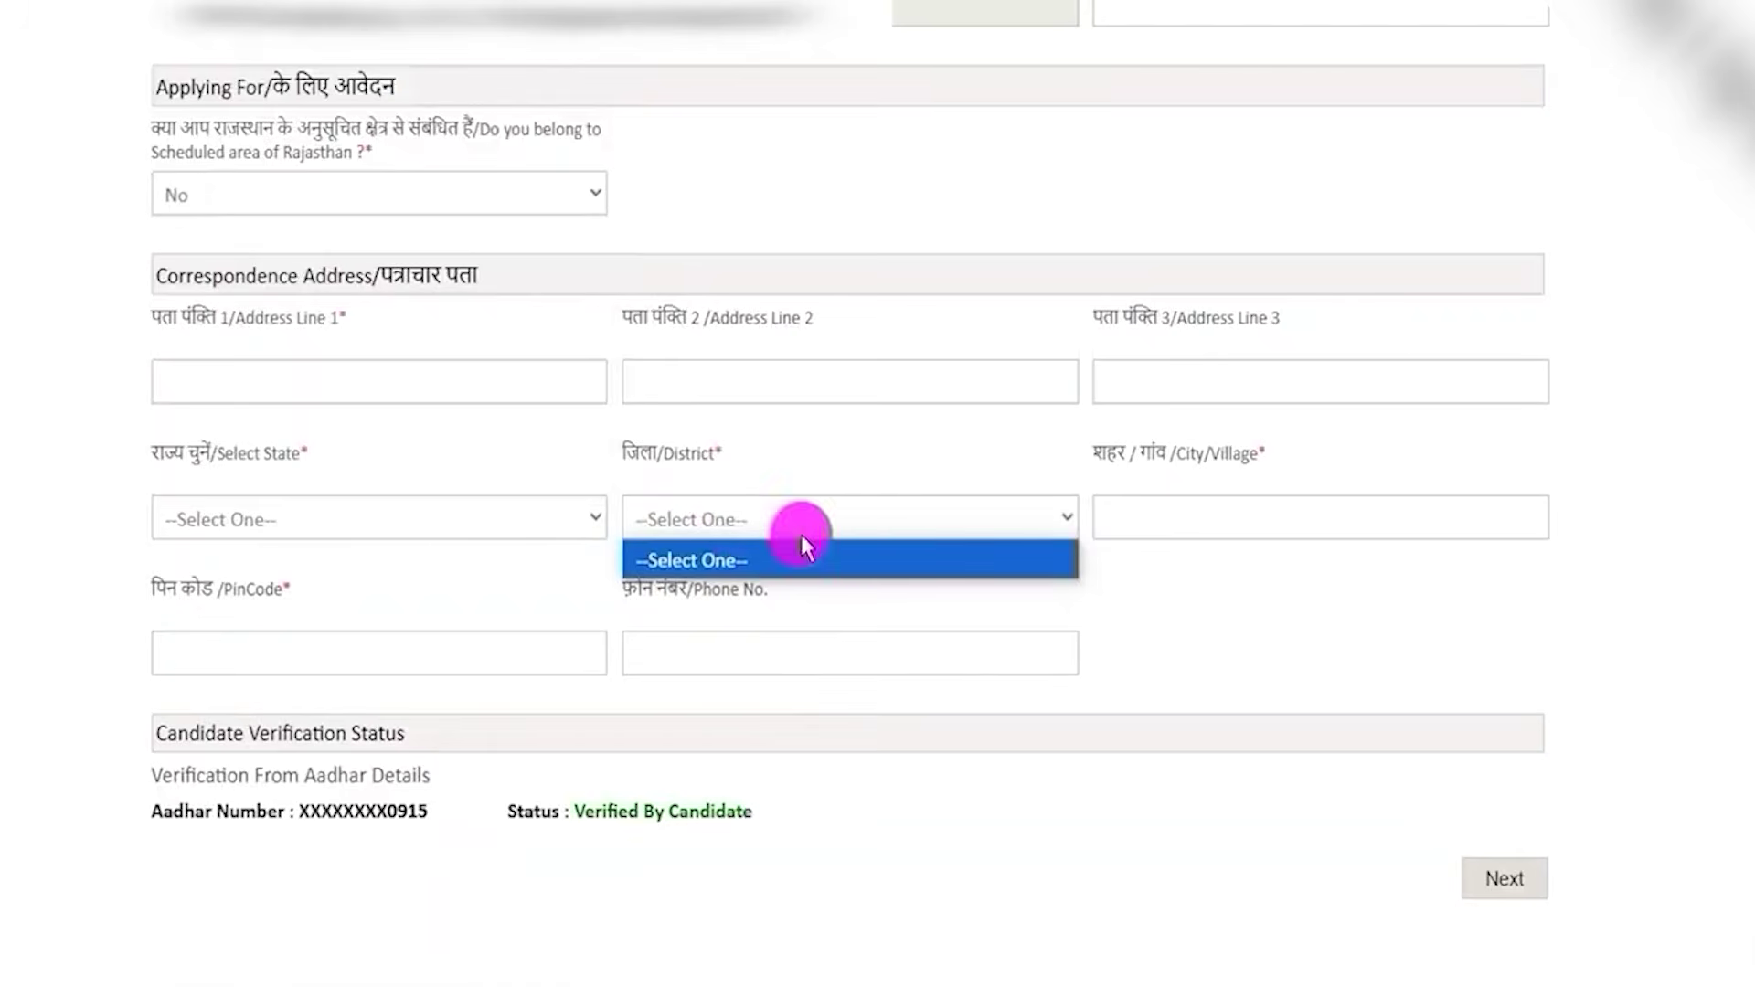
{"action": "left_click", "coordinate": [1197, 521]}
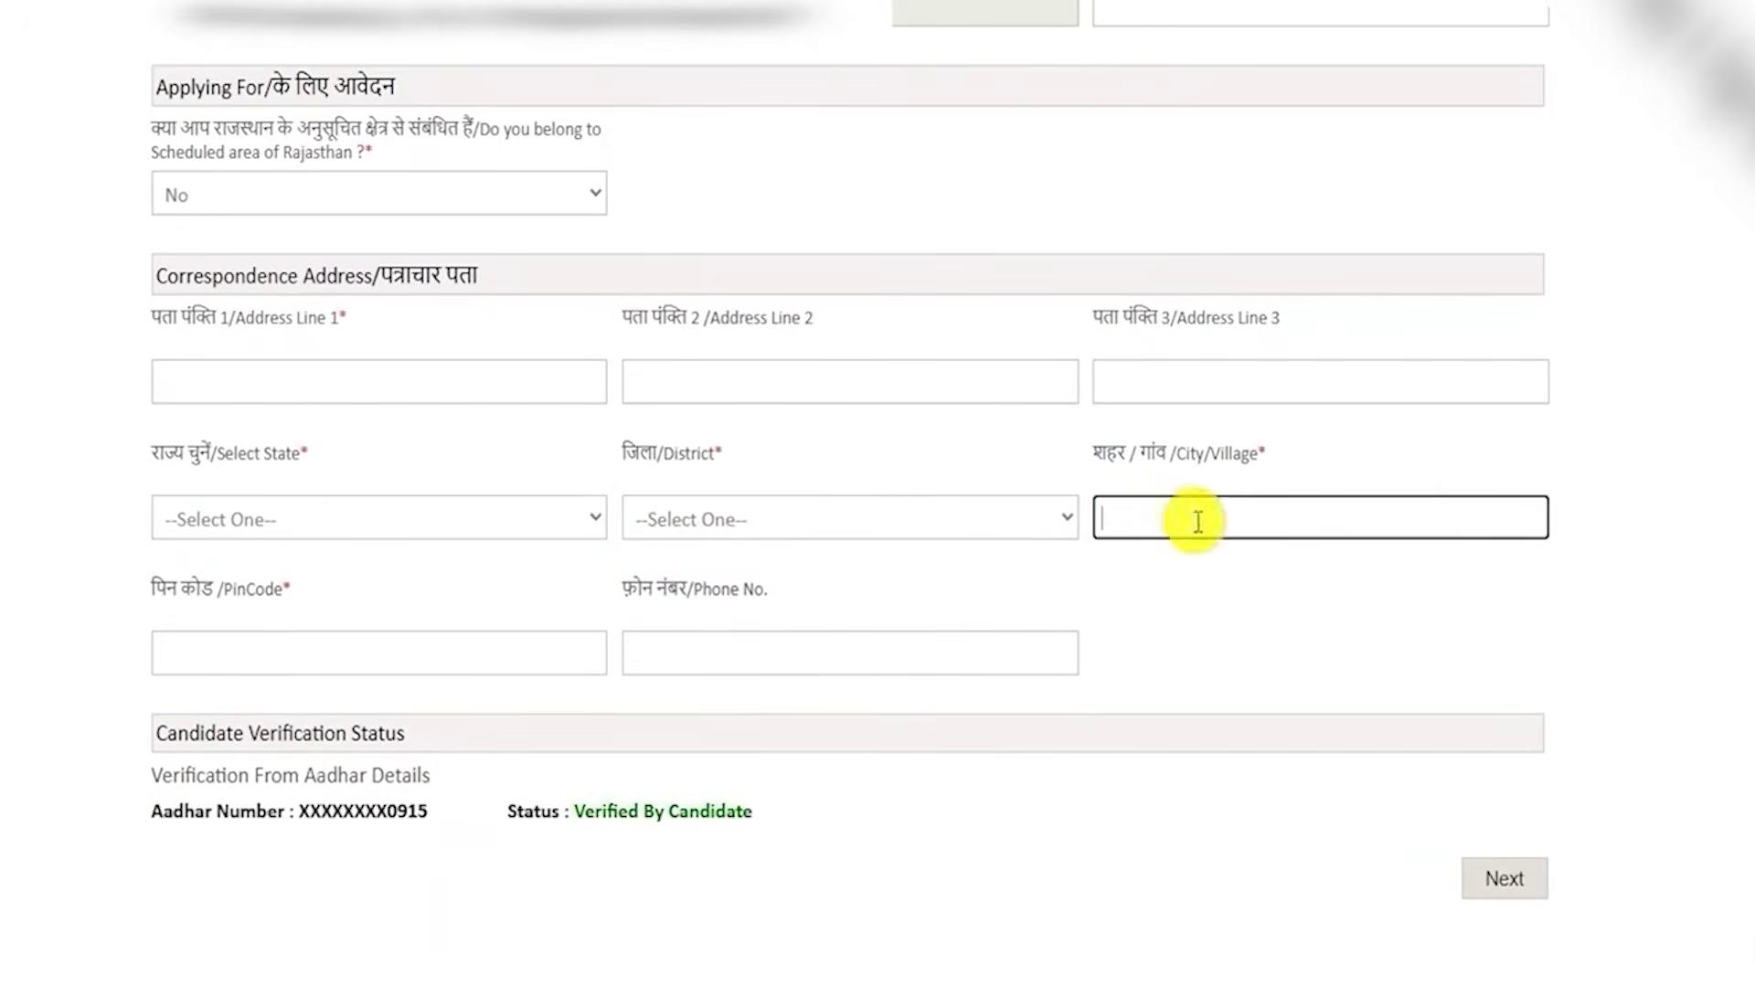
{"action": "left_click", "coordinate": [306, 645]}
{"action": "left_click", "coordinate": [741, 645]}
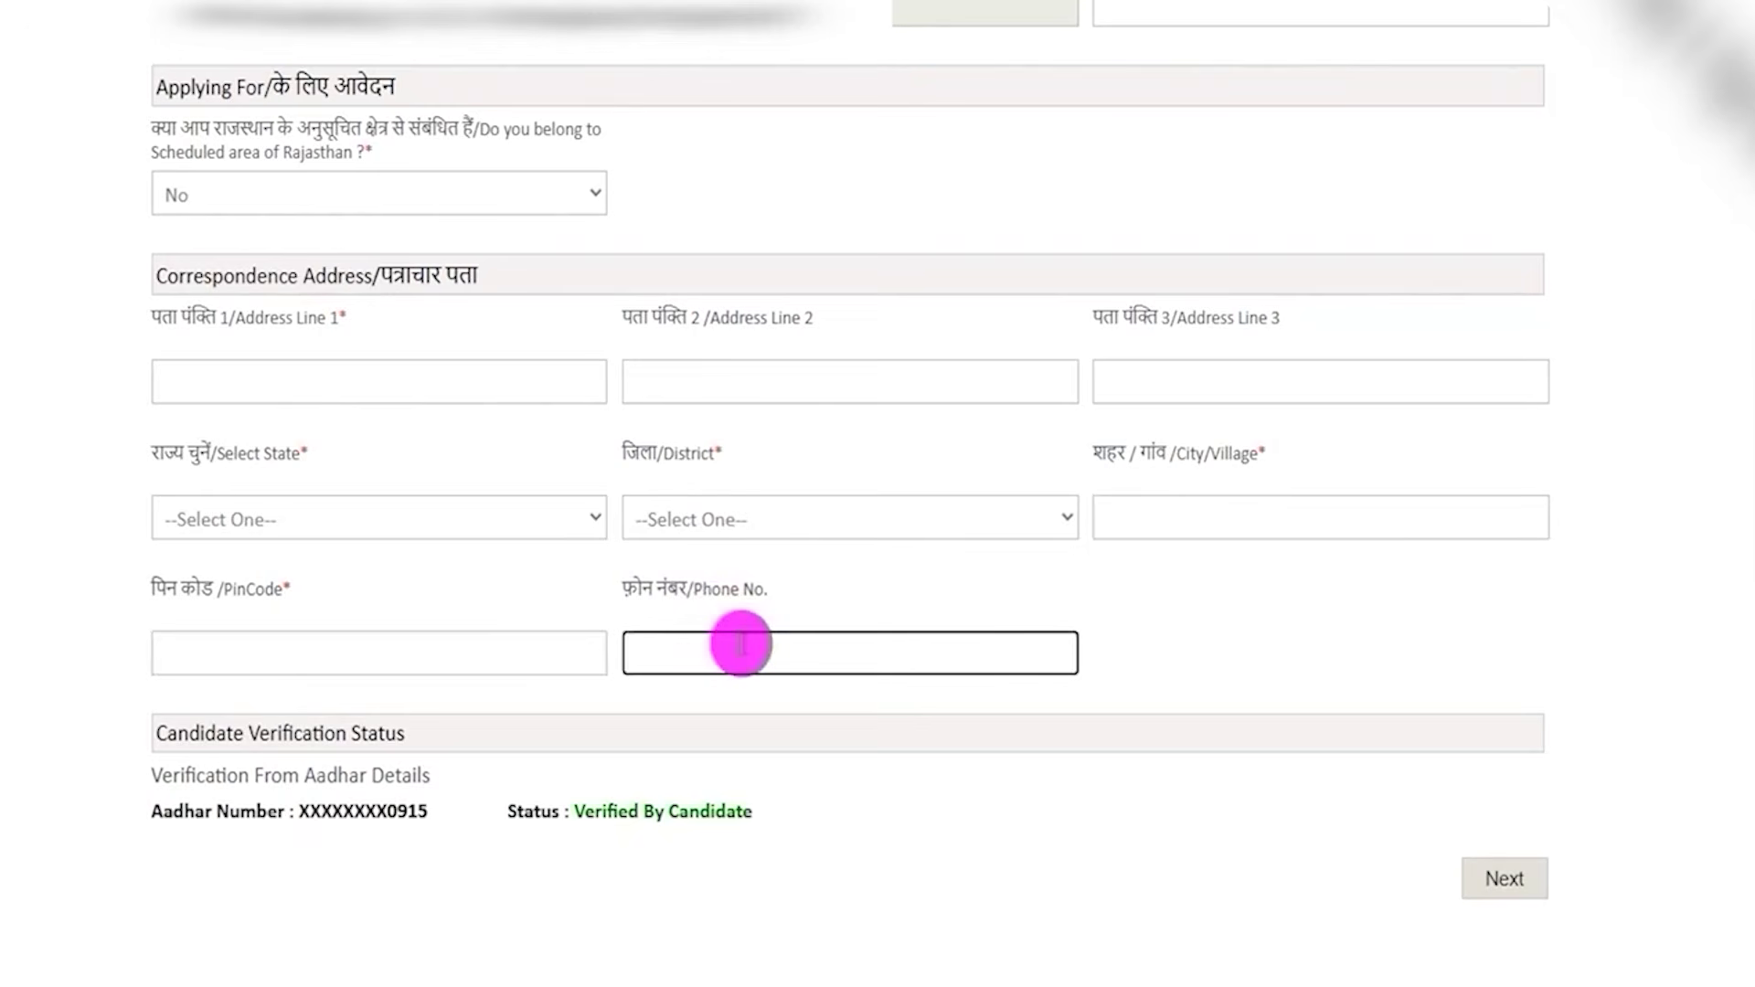
Mark the Next option with an arrow, proceed from Basic Details and confirm the given mobile number and email
{"action": "left_click", "coordinate": [930, 748]}
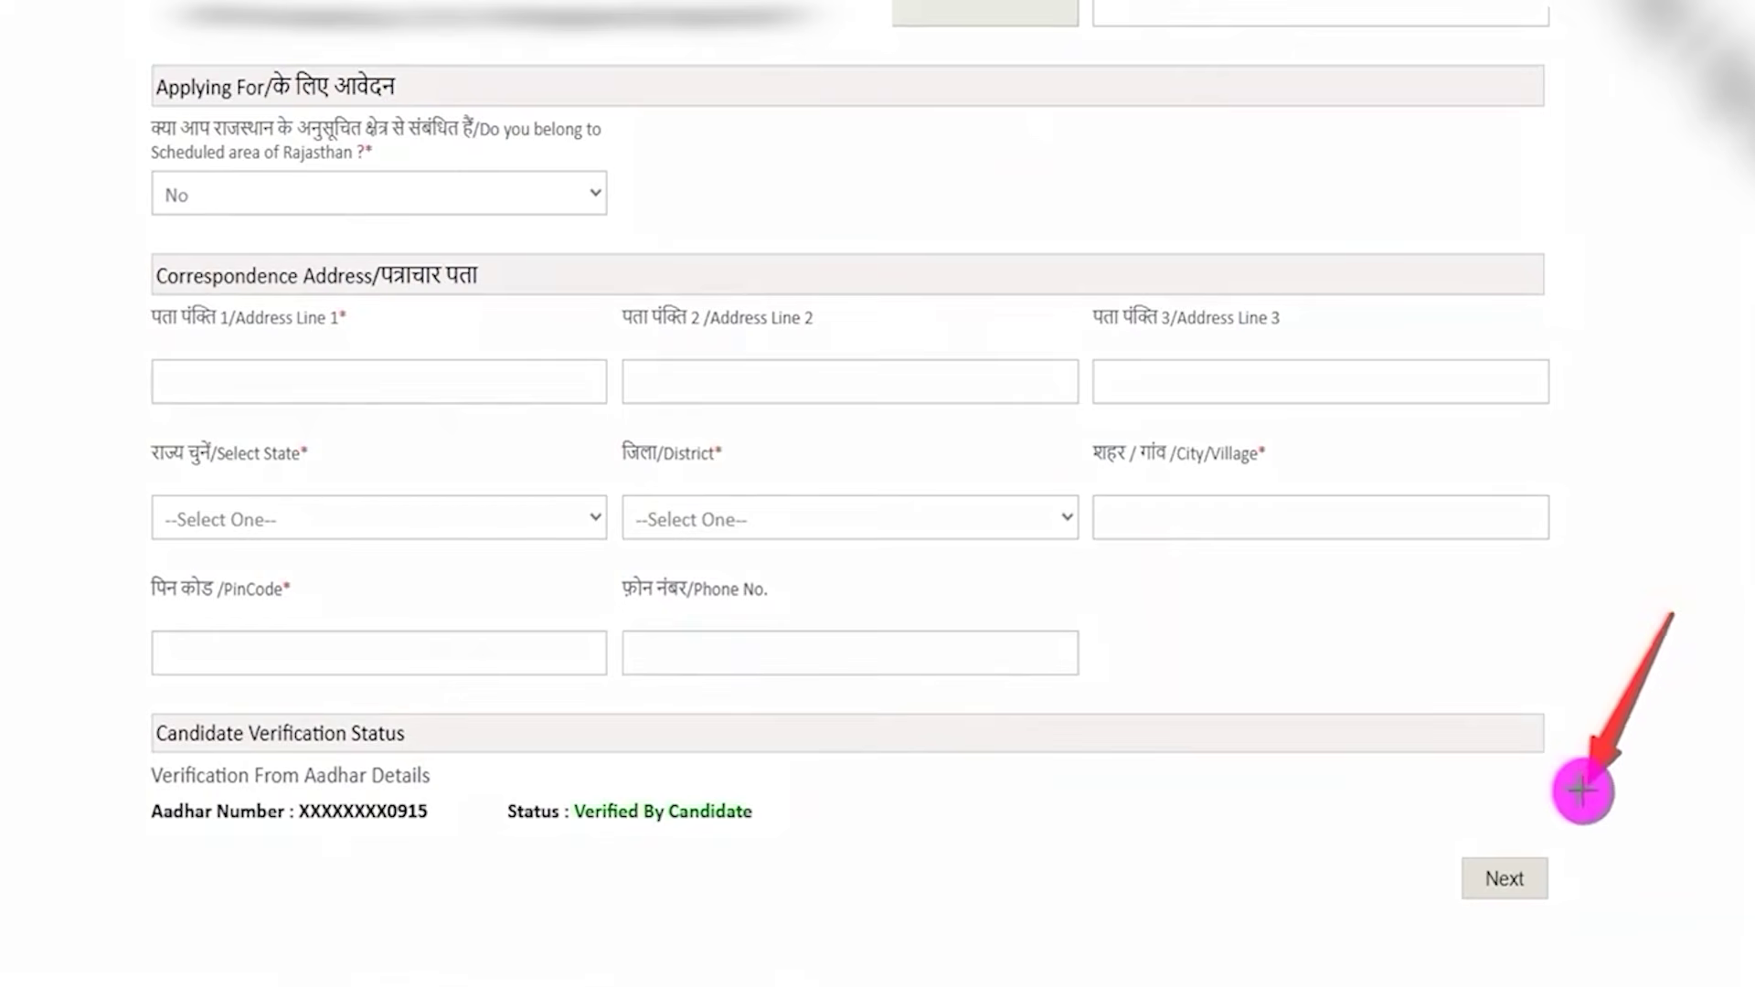
{"action": "left_click", "coordinate": [1543, 857]}
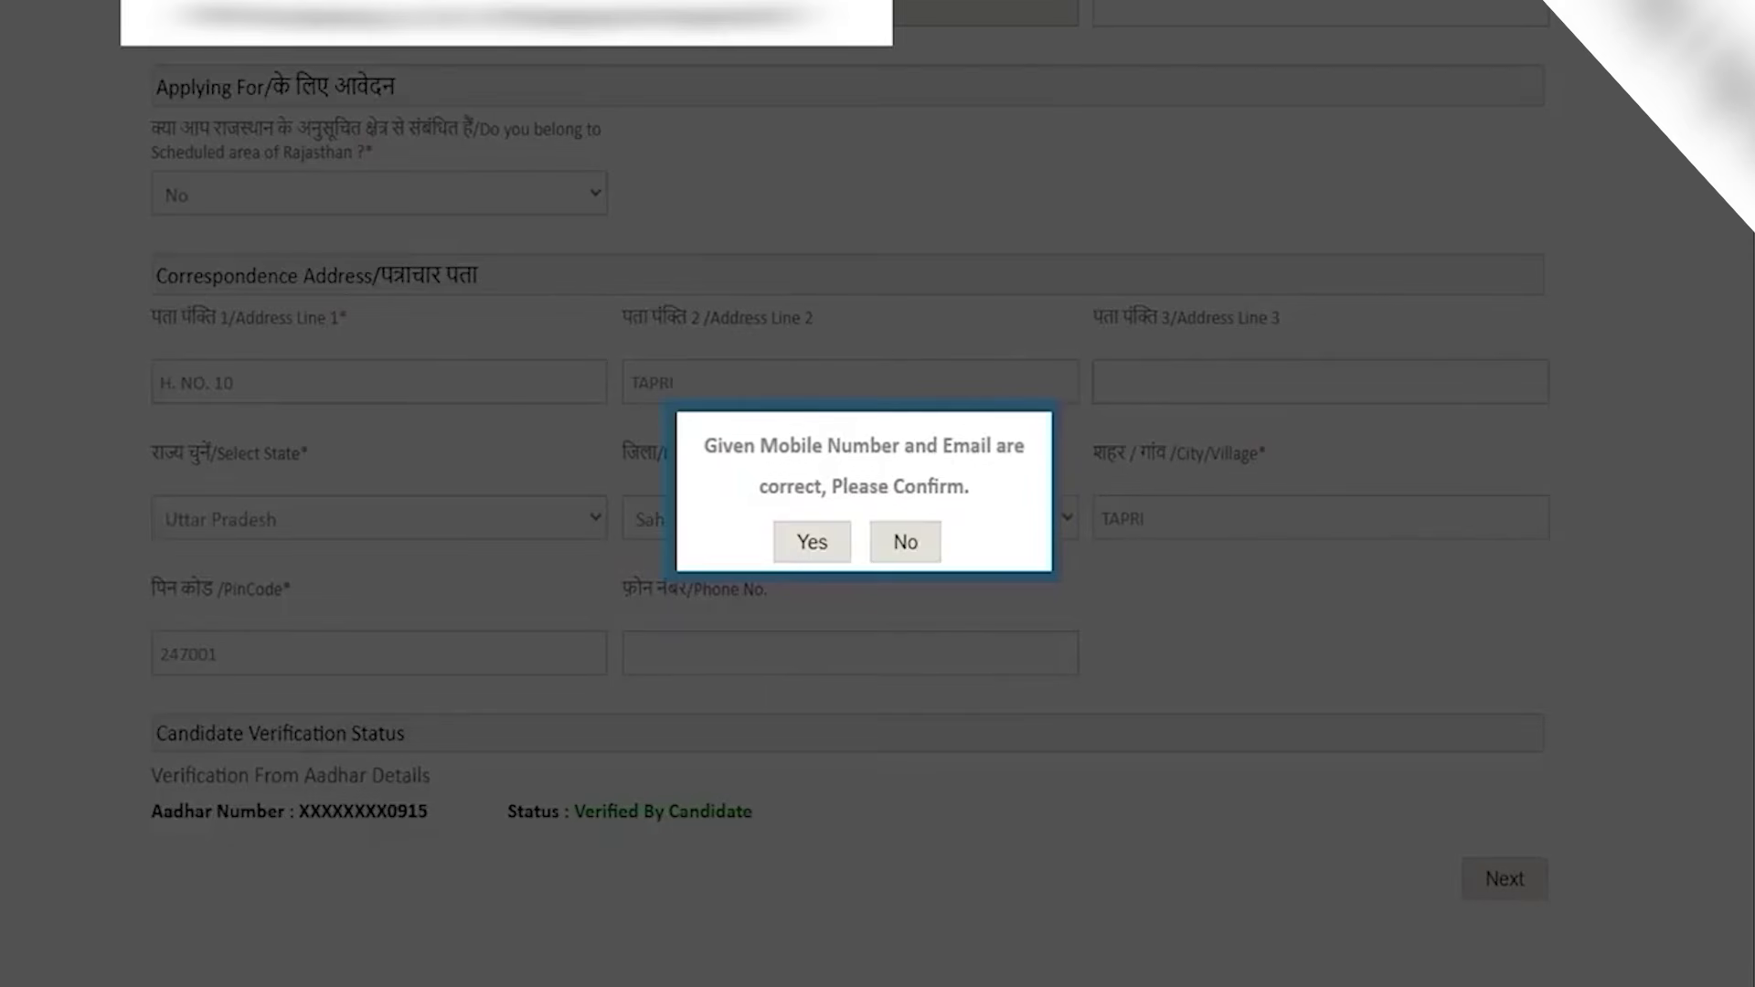
{"action": "left_click", "coordinate": [772, 529]}
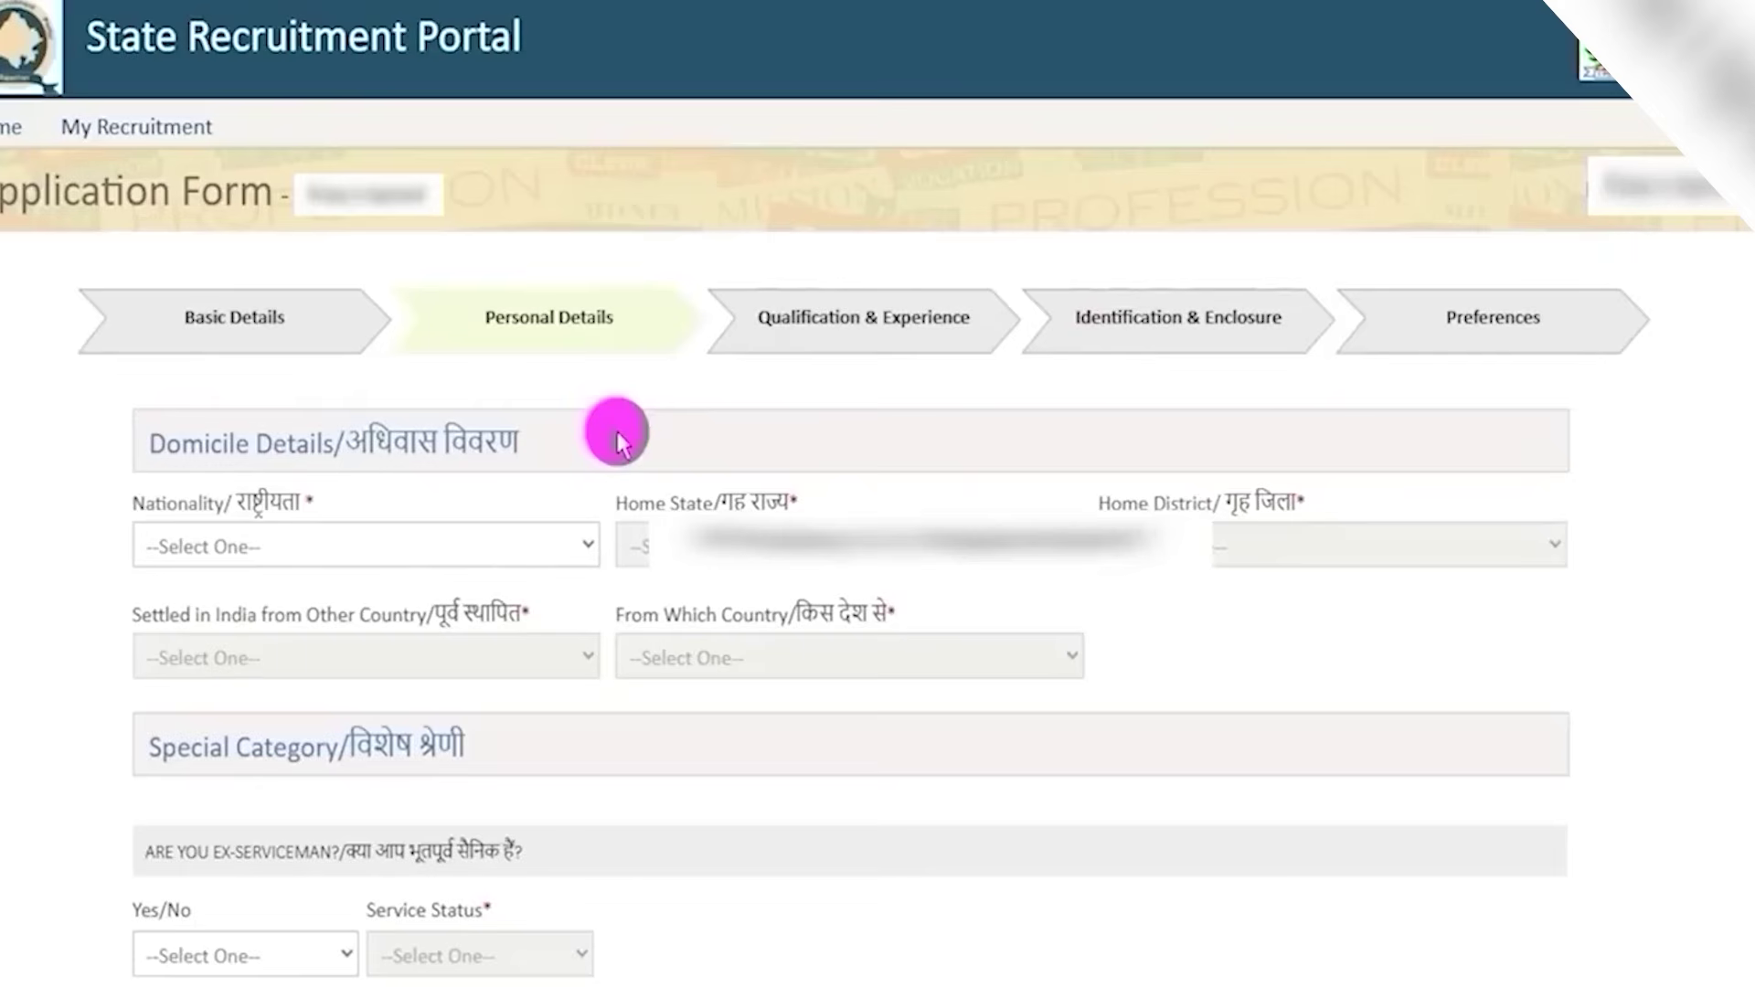
Set the Nationality to Indian and choose the candidate's home state and home district in the Domicile Details
{"action": "left_click", "coordinate": [474, 557]}
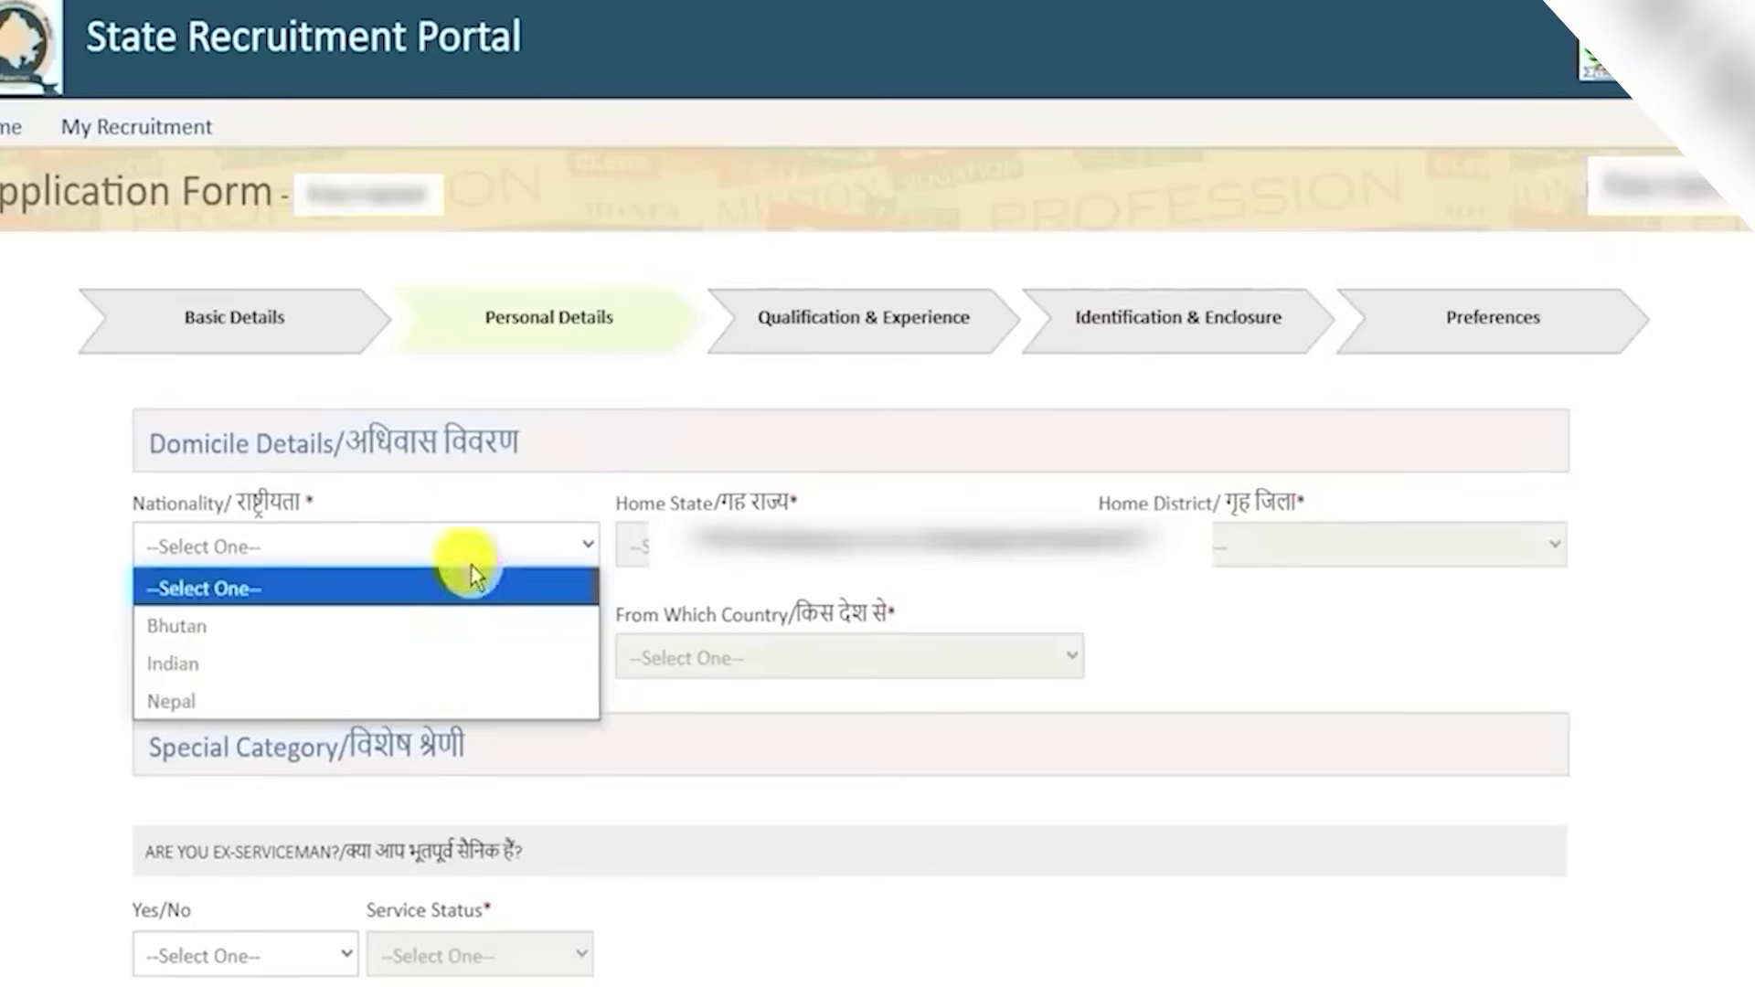
{"action": "left_click", "coordinate": [237, 661]}
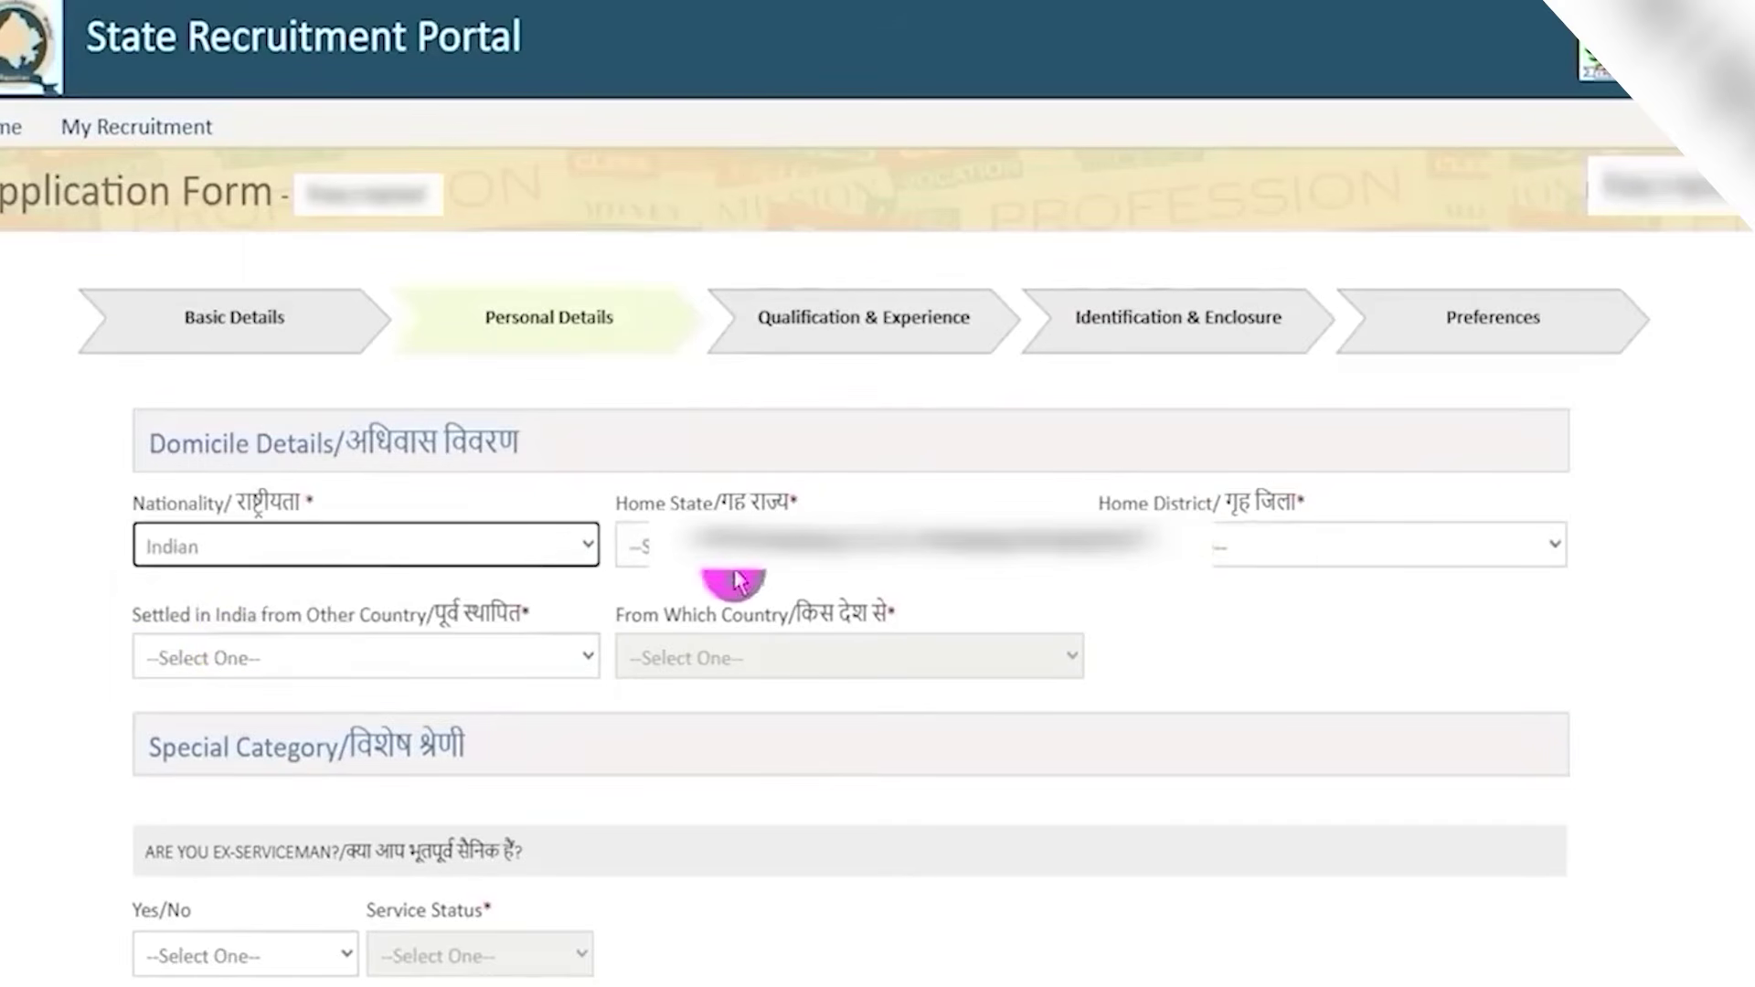
{"action": "left_click", "coordinate": [771, 562]}
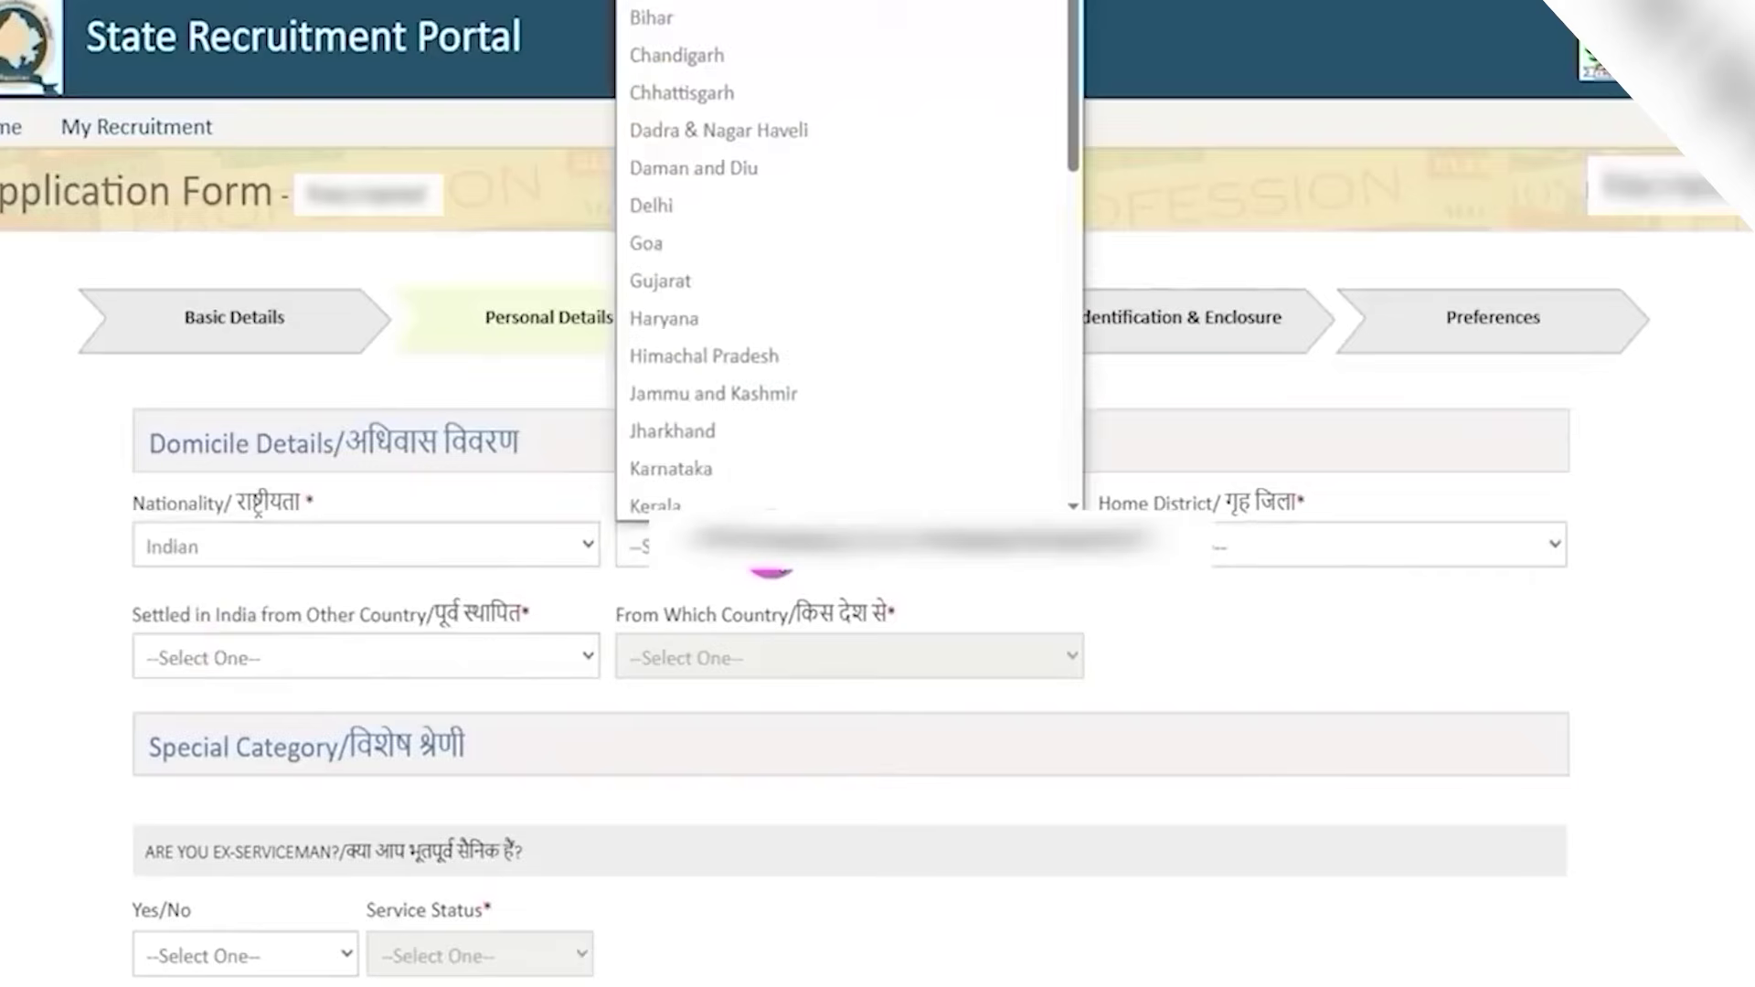
{"action": "scroll", "coordinate": [744, 411], "scroll_direction": "down", "scroll_amount": 5}
{"action": "left_click", "coordinate": [746, 426]}
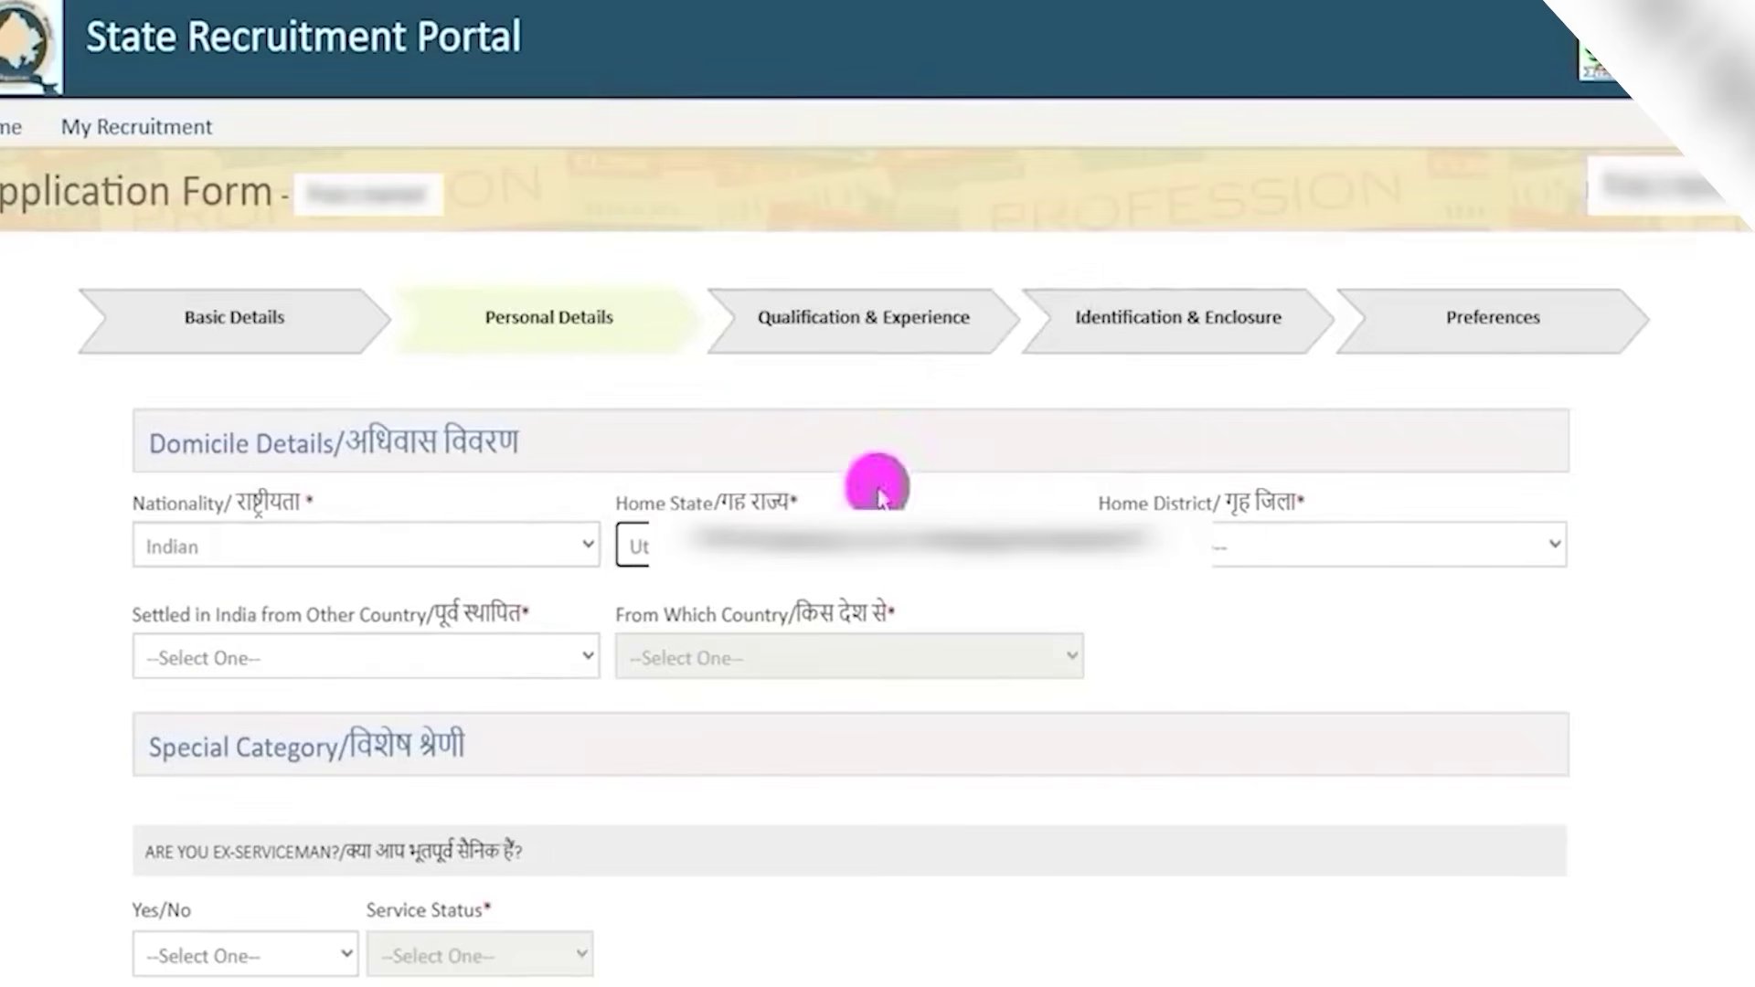
{"action": "left_click", "coordinate": [1165, 570]}
{"action": "key", "text": "s"}
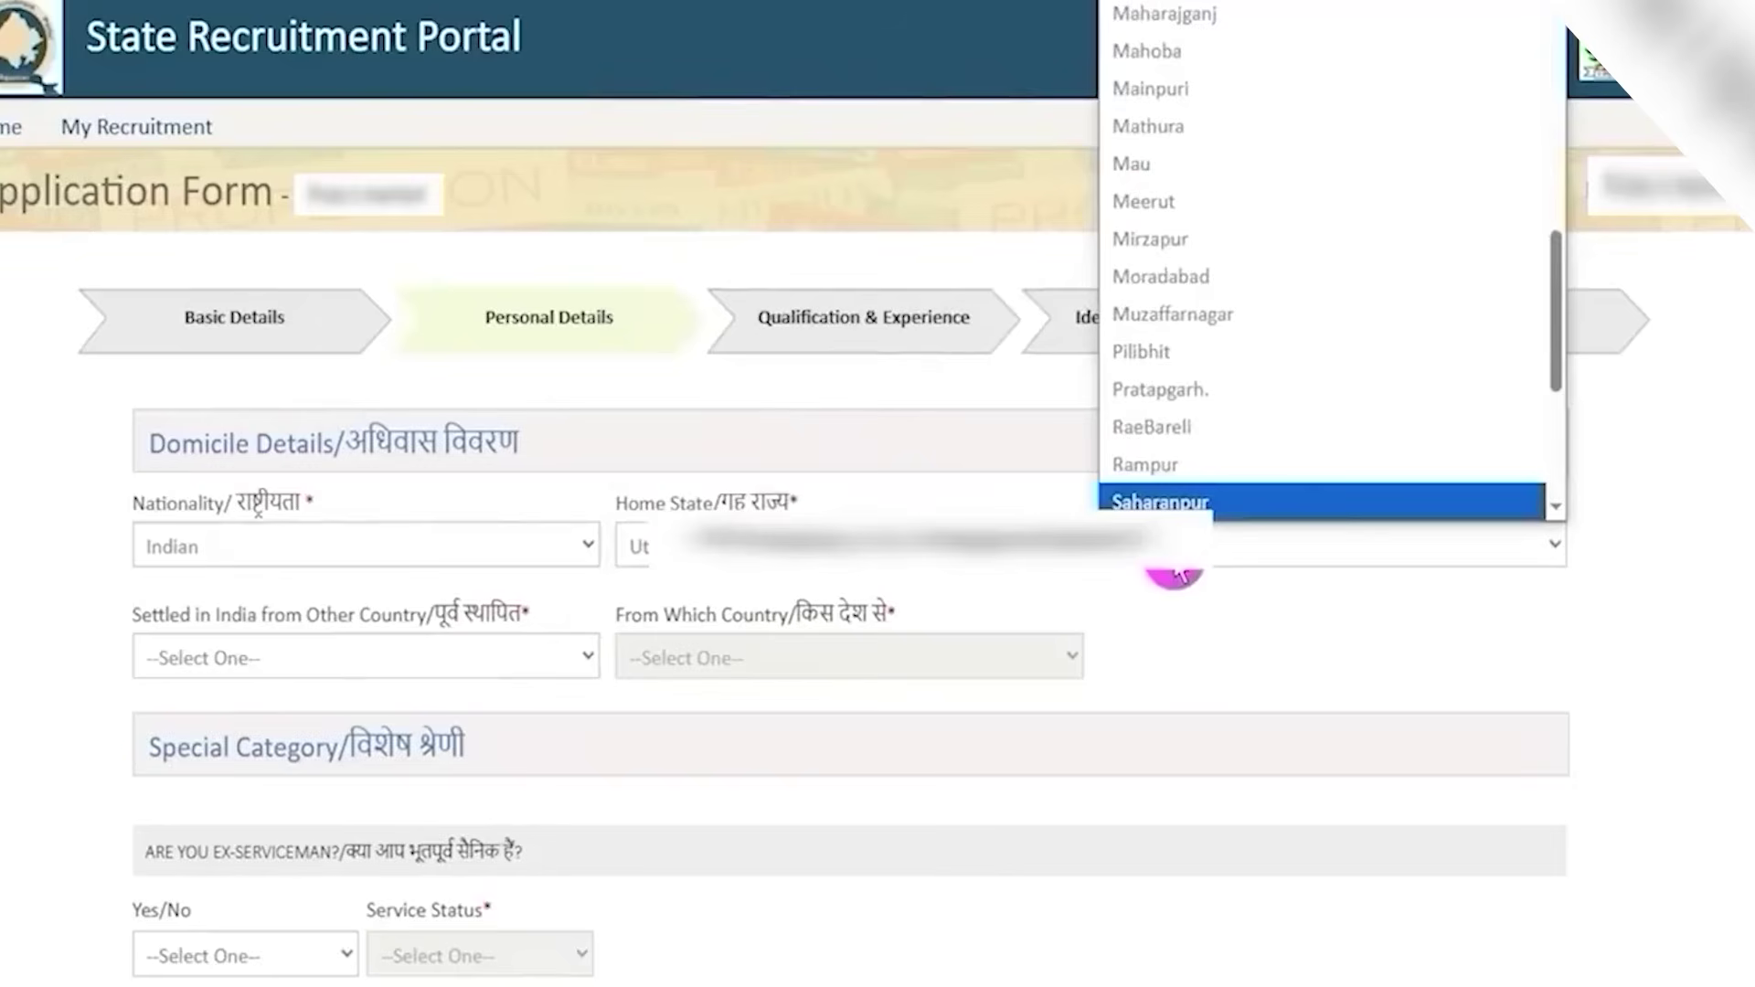
Try Yes for Settled in India from Other Country and view the From Which Country options
{"action": "left_click", "coordinate": [420, 651]}
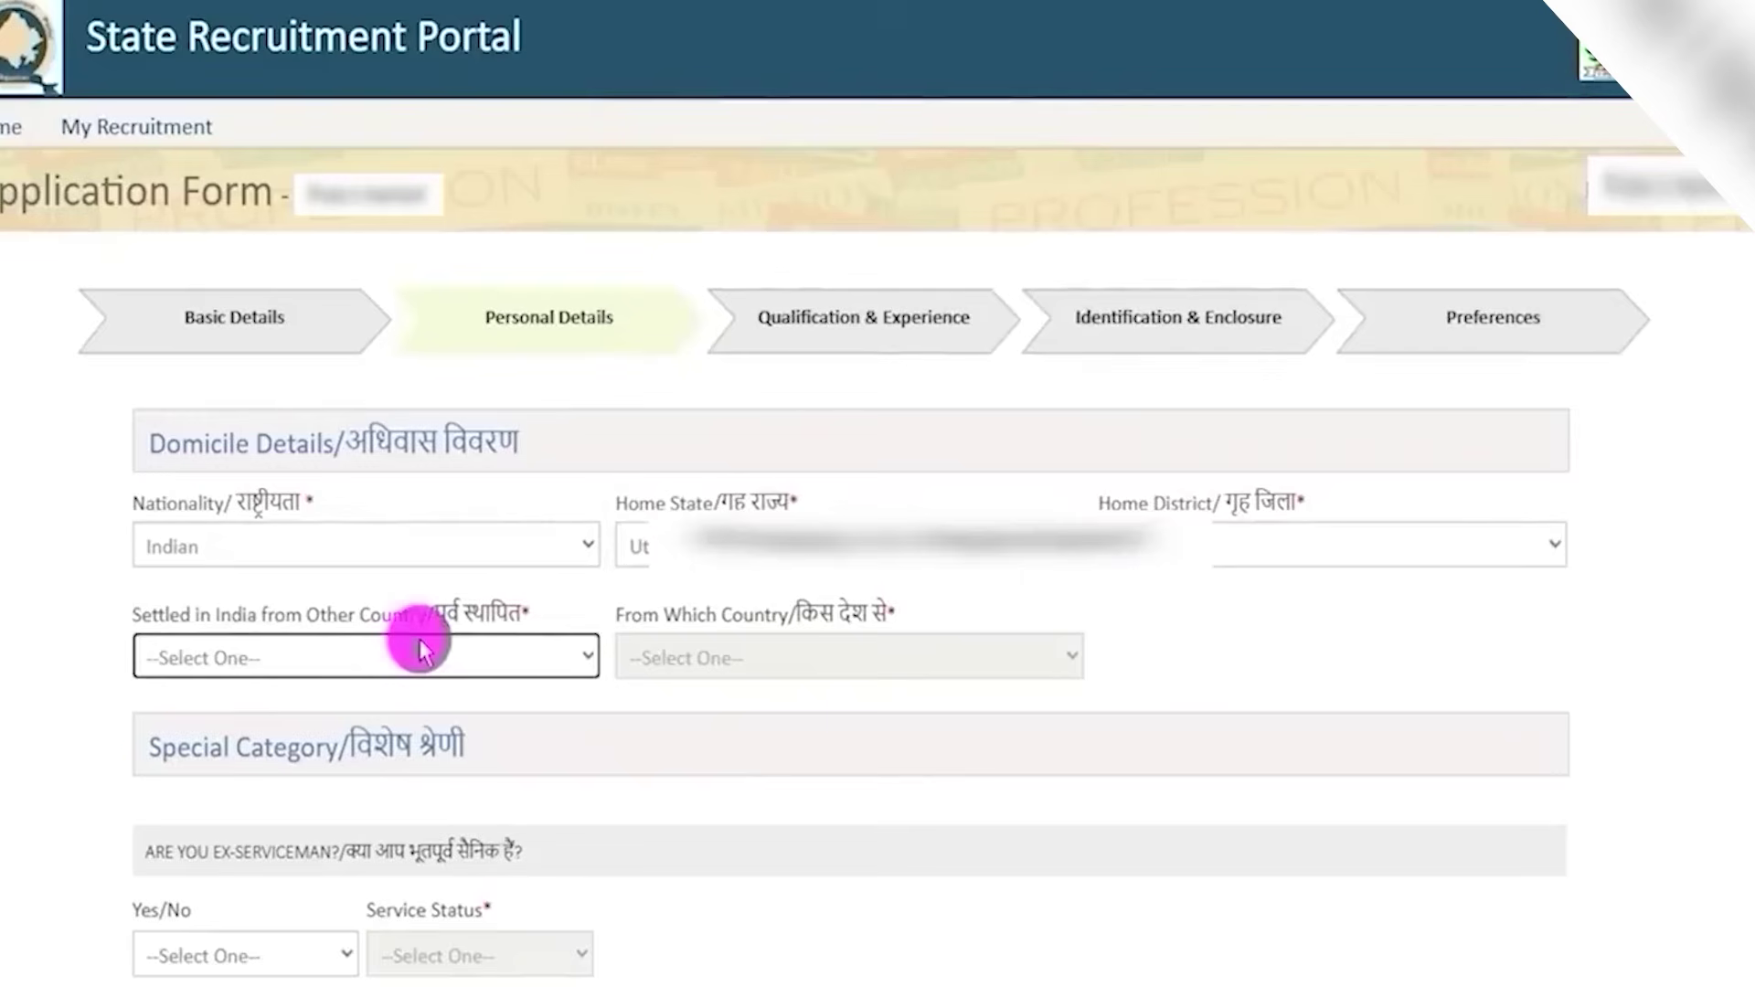
{"action": "left_click", "coordinate": [288, 656]}
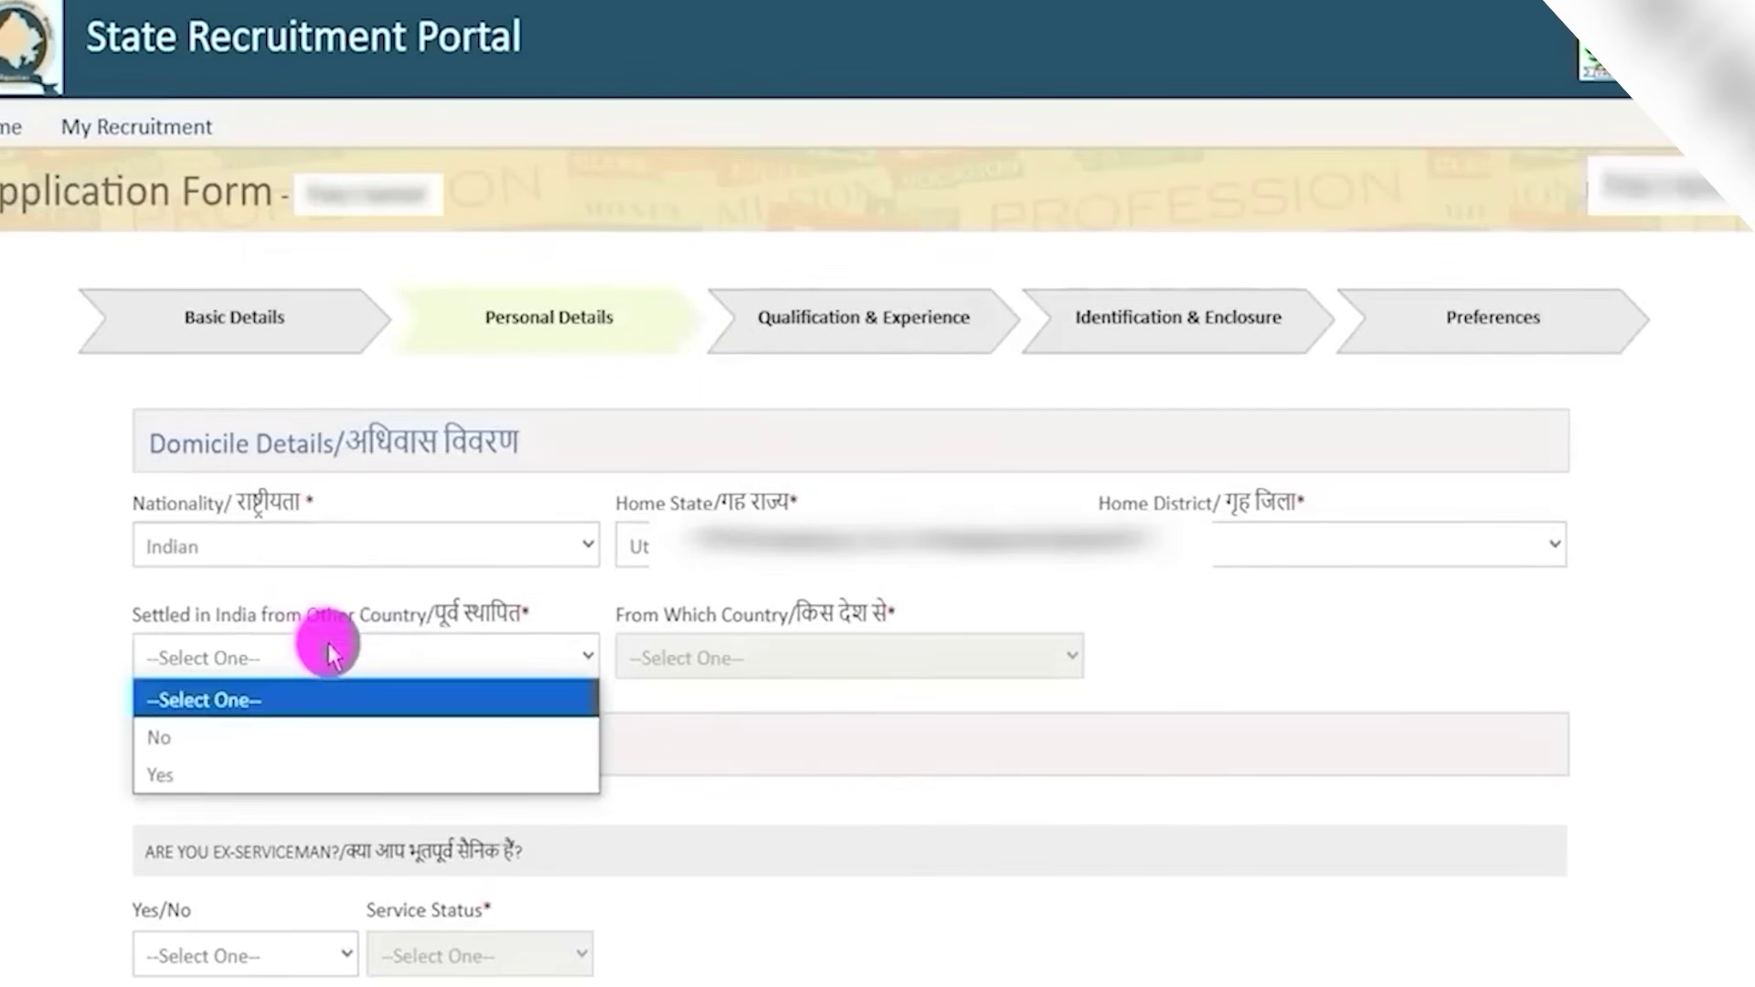
{"action": "left_click", "coordinate": [174, 774]}
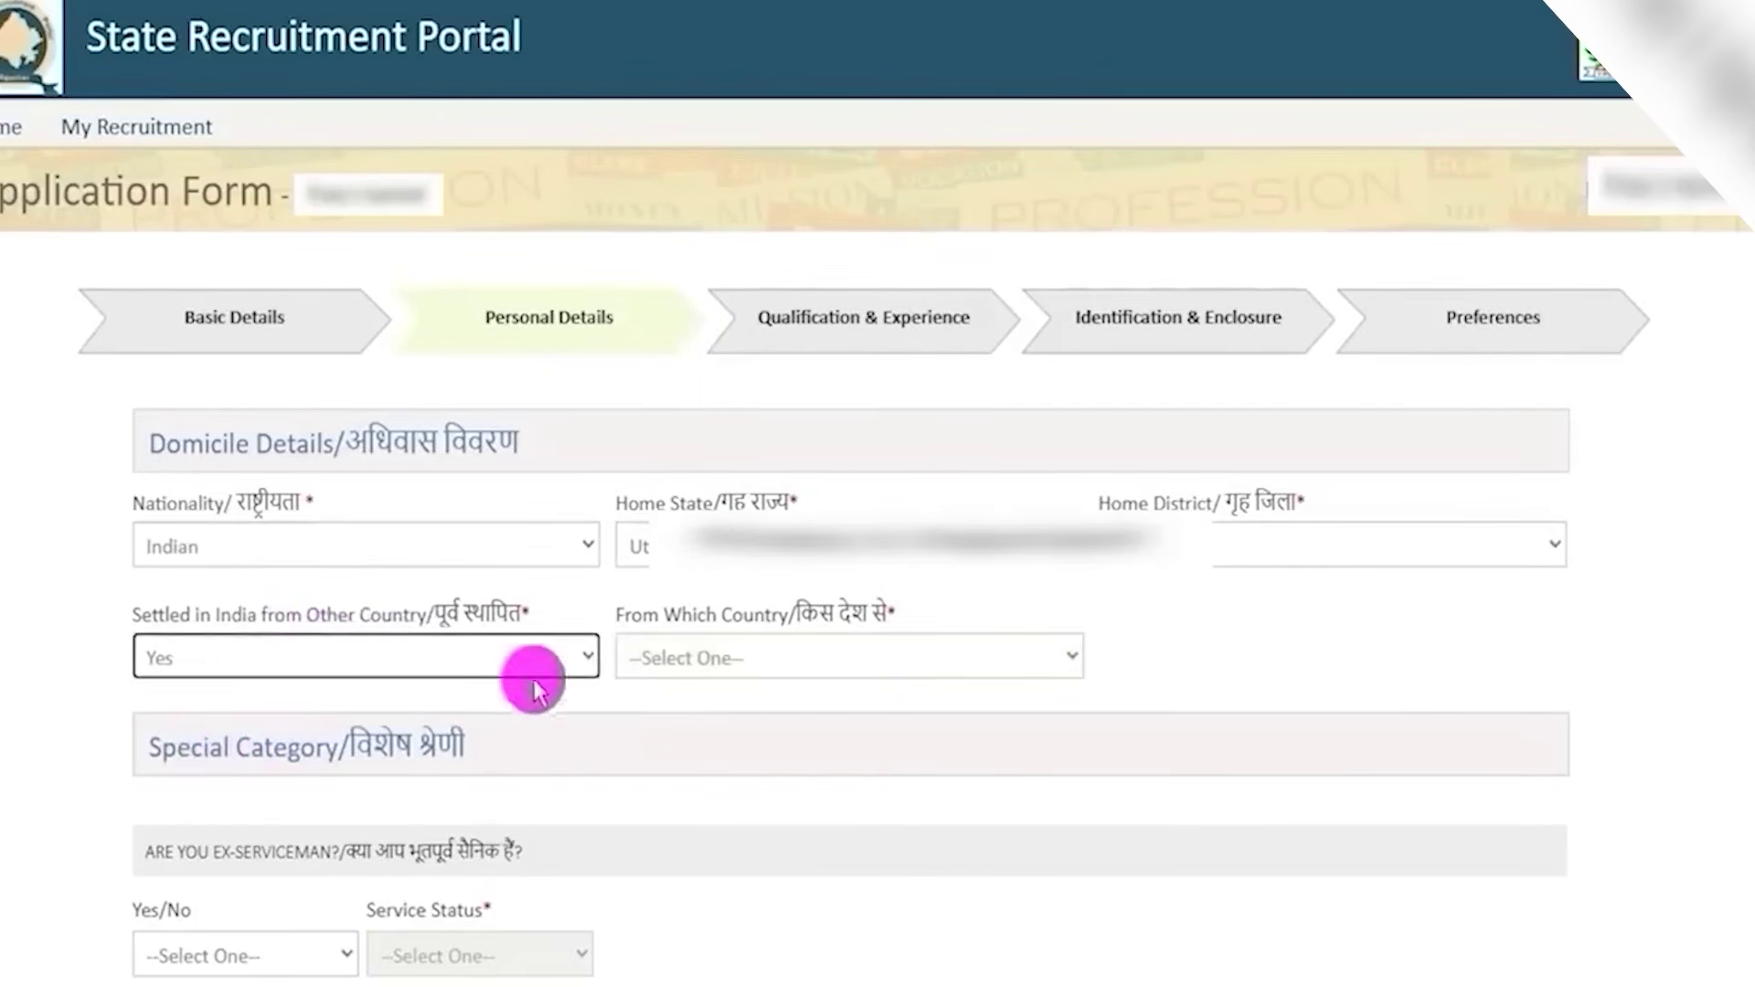
{"action": "left_click", "coordinate": [710, 658]}
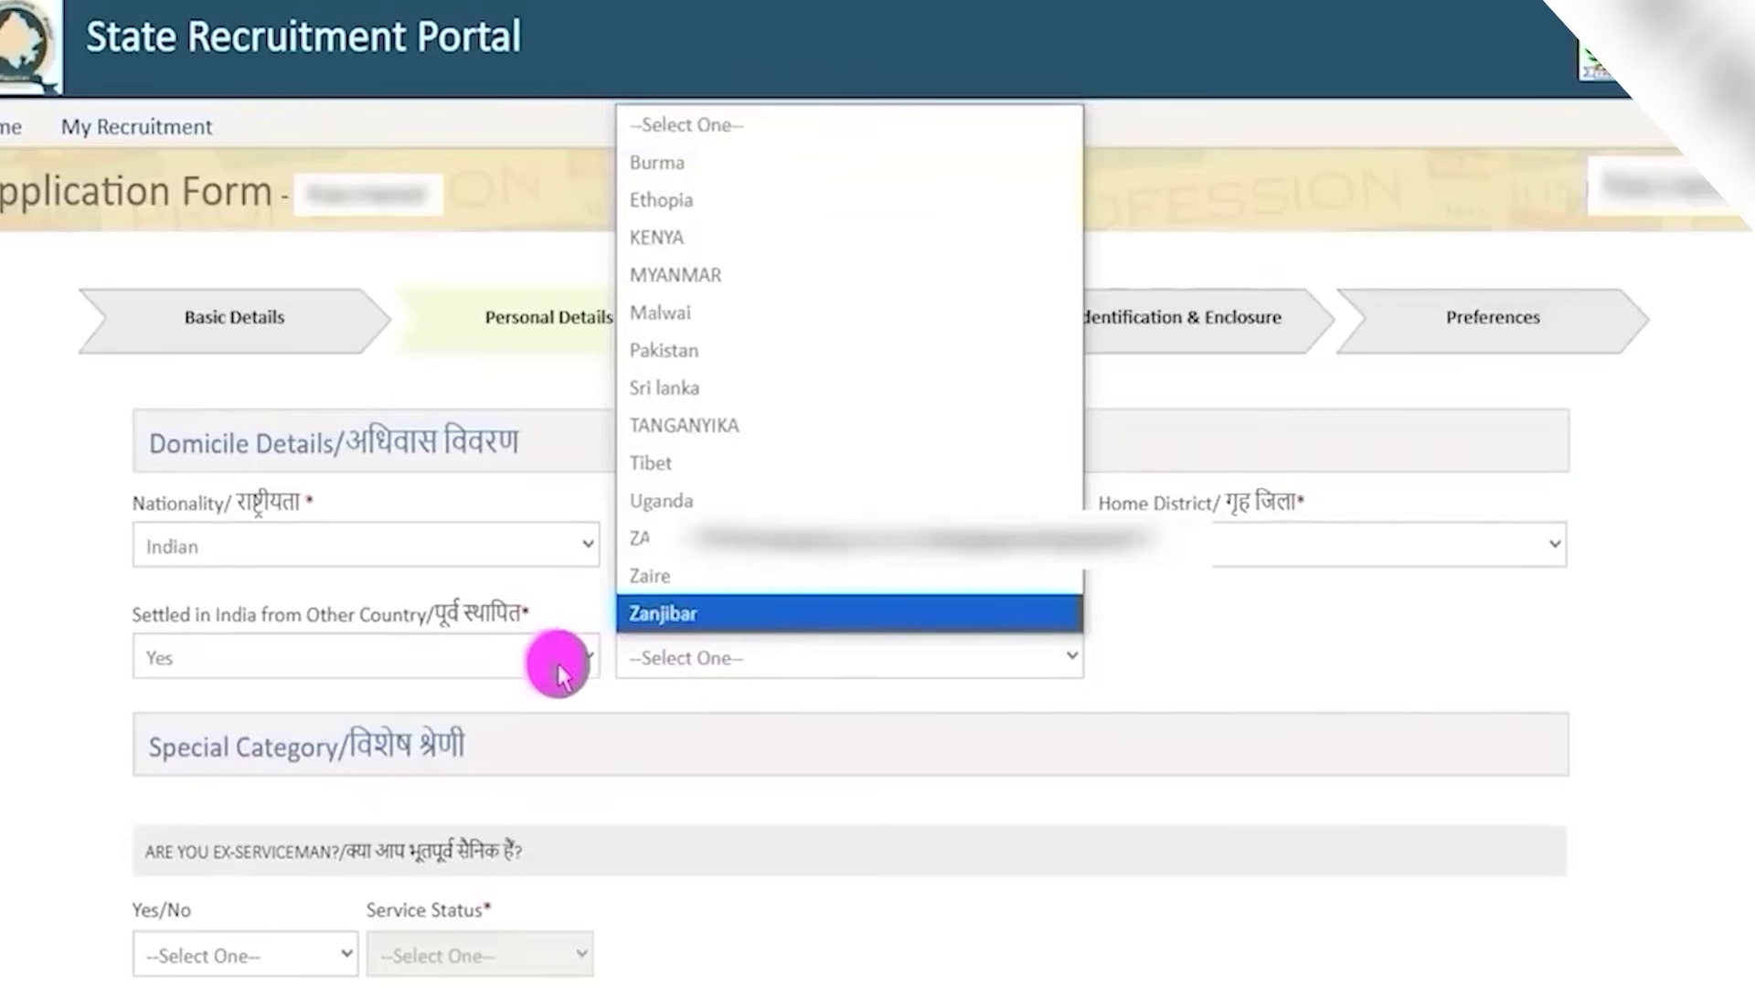
Set Settled in India from Other Country to No
{"action": "left_click", "coordinate": [530, 658]}
{"action": "left_click", "coordinate": [245, 732]}
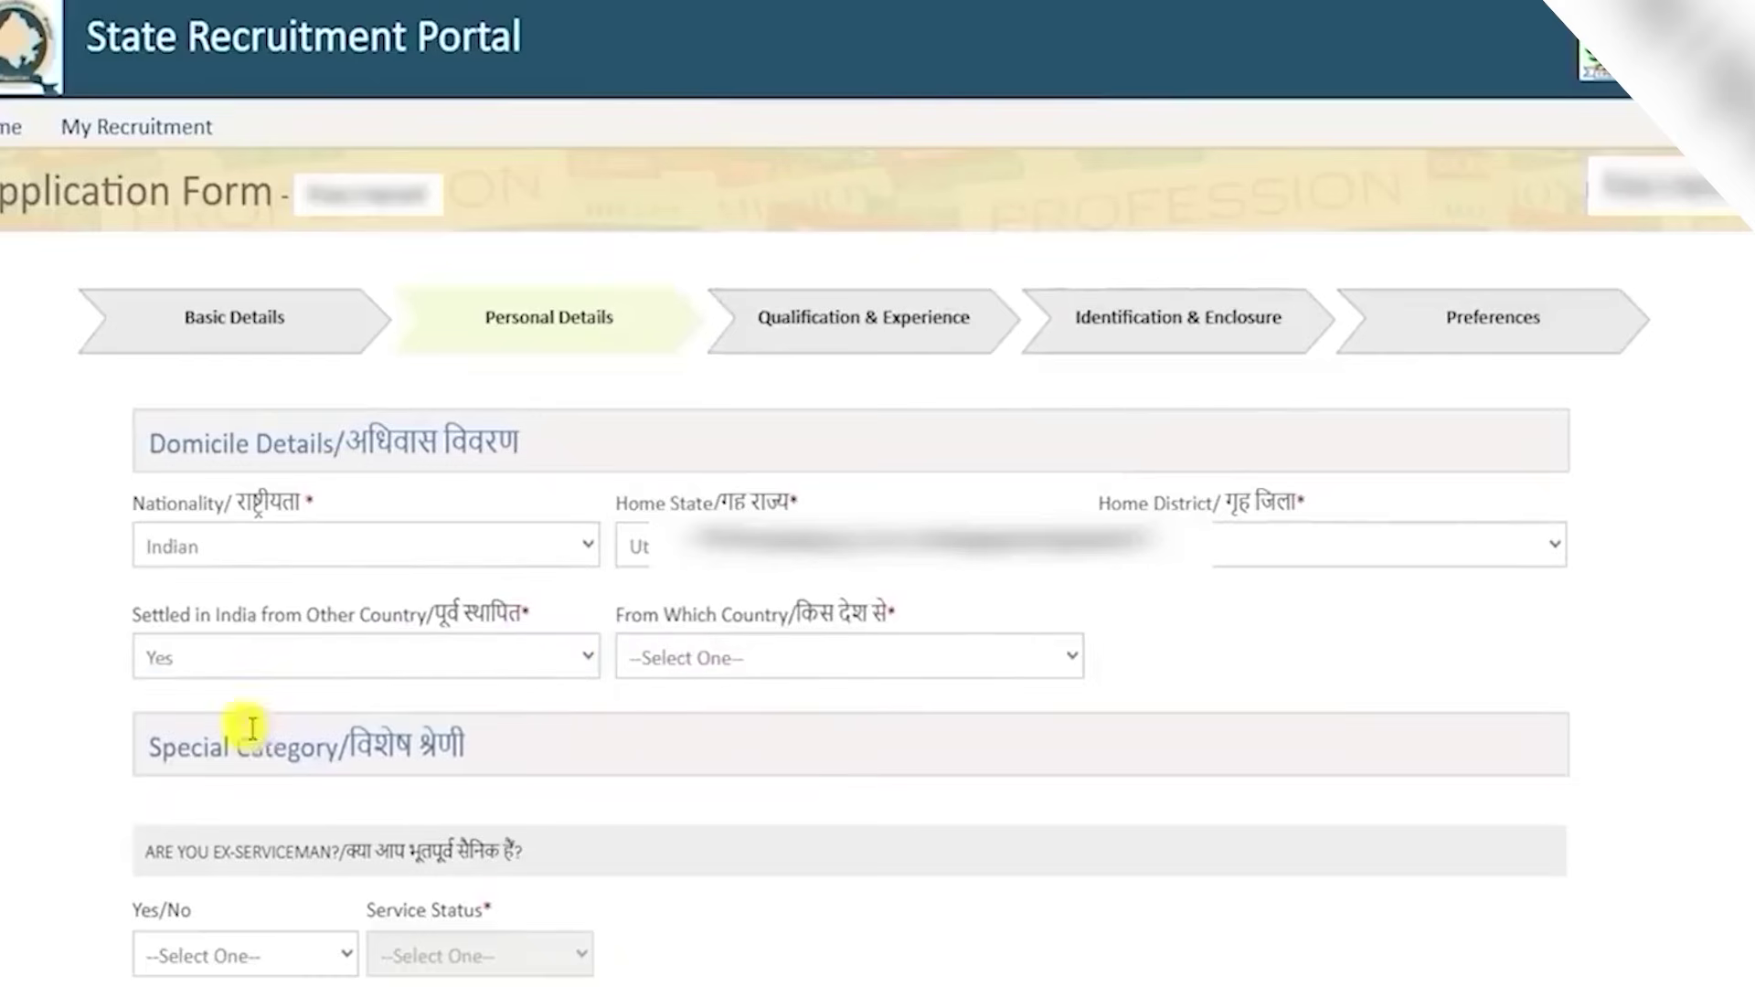
{"action": "scroll", "coordinate": [580, 635], "scroll_direction": "down", "scroll_amount": 5}
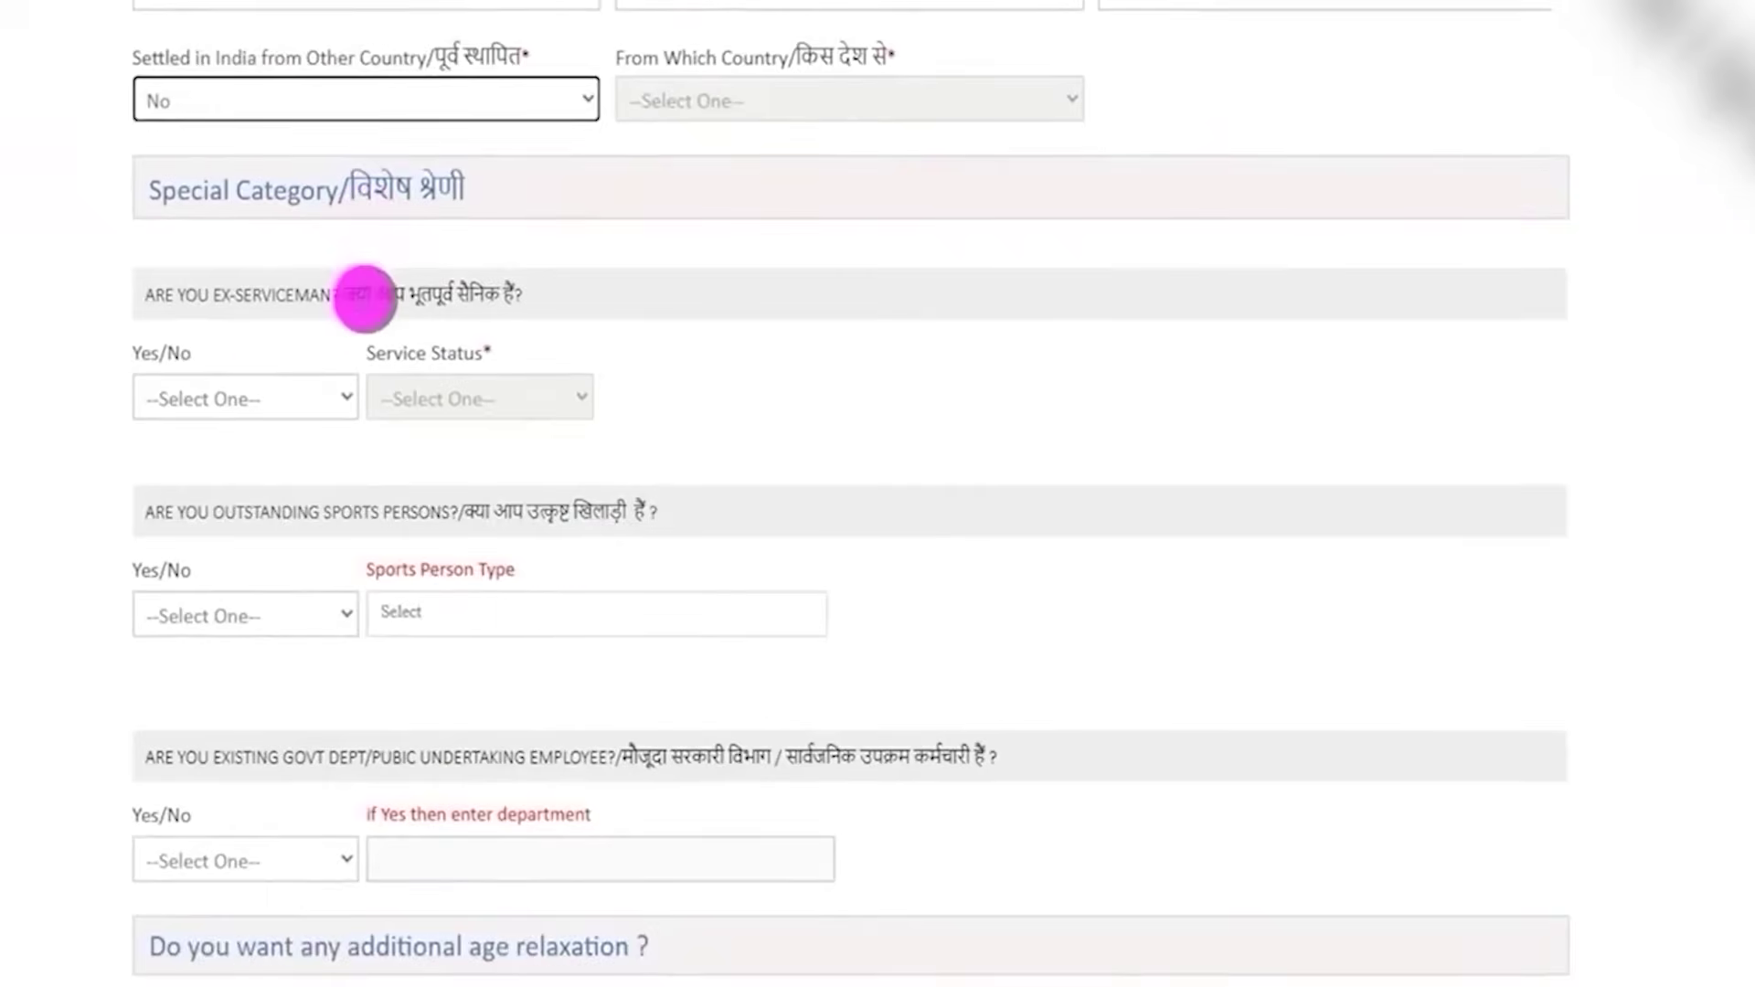
Try Yes for Ex-Serviceman with Service Status "In service and NOC Taken", highlight the NOC fields and open the Date of NOC calendar
{"action": "left_click", "coordinate": [245, 400]}
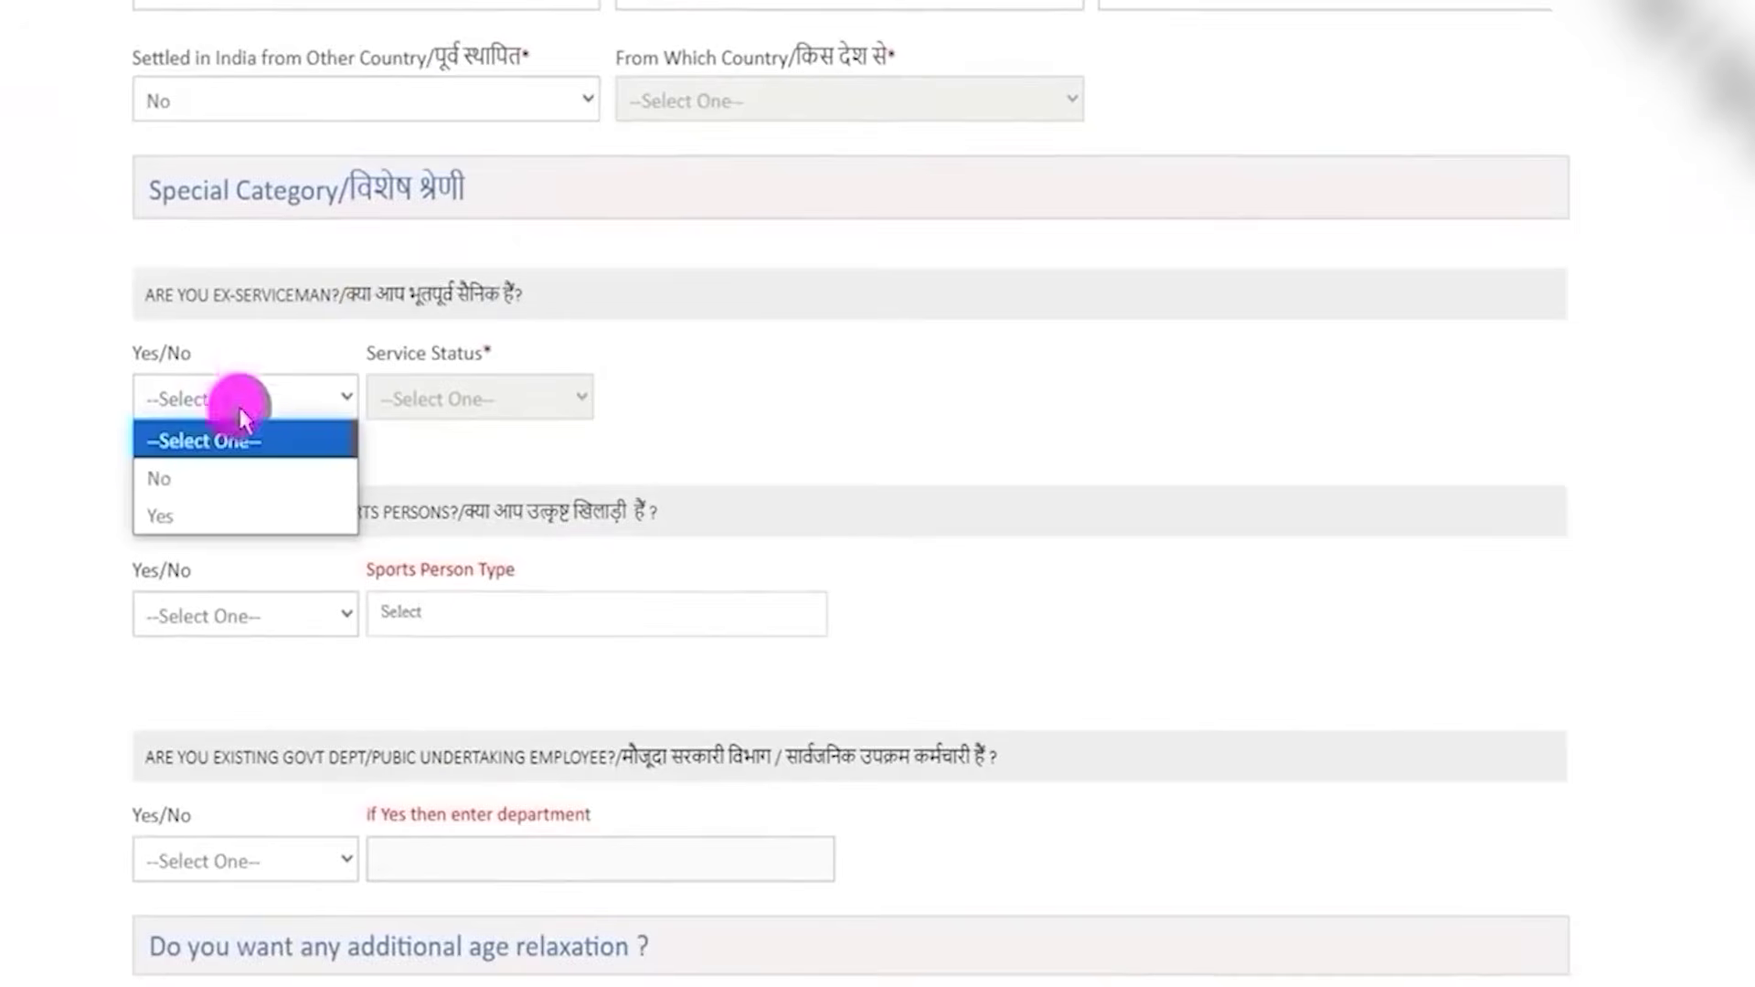
{"action": "left_click", "coordinate": [195, 508]}
{"action": "left_click", "coordinate": [487, 399]}
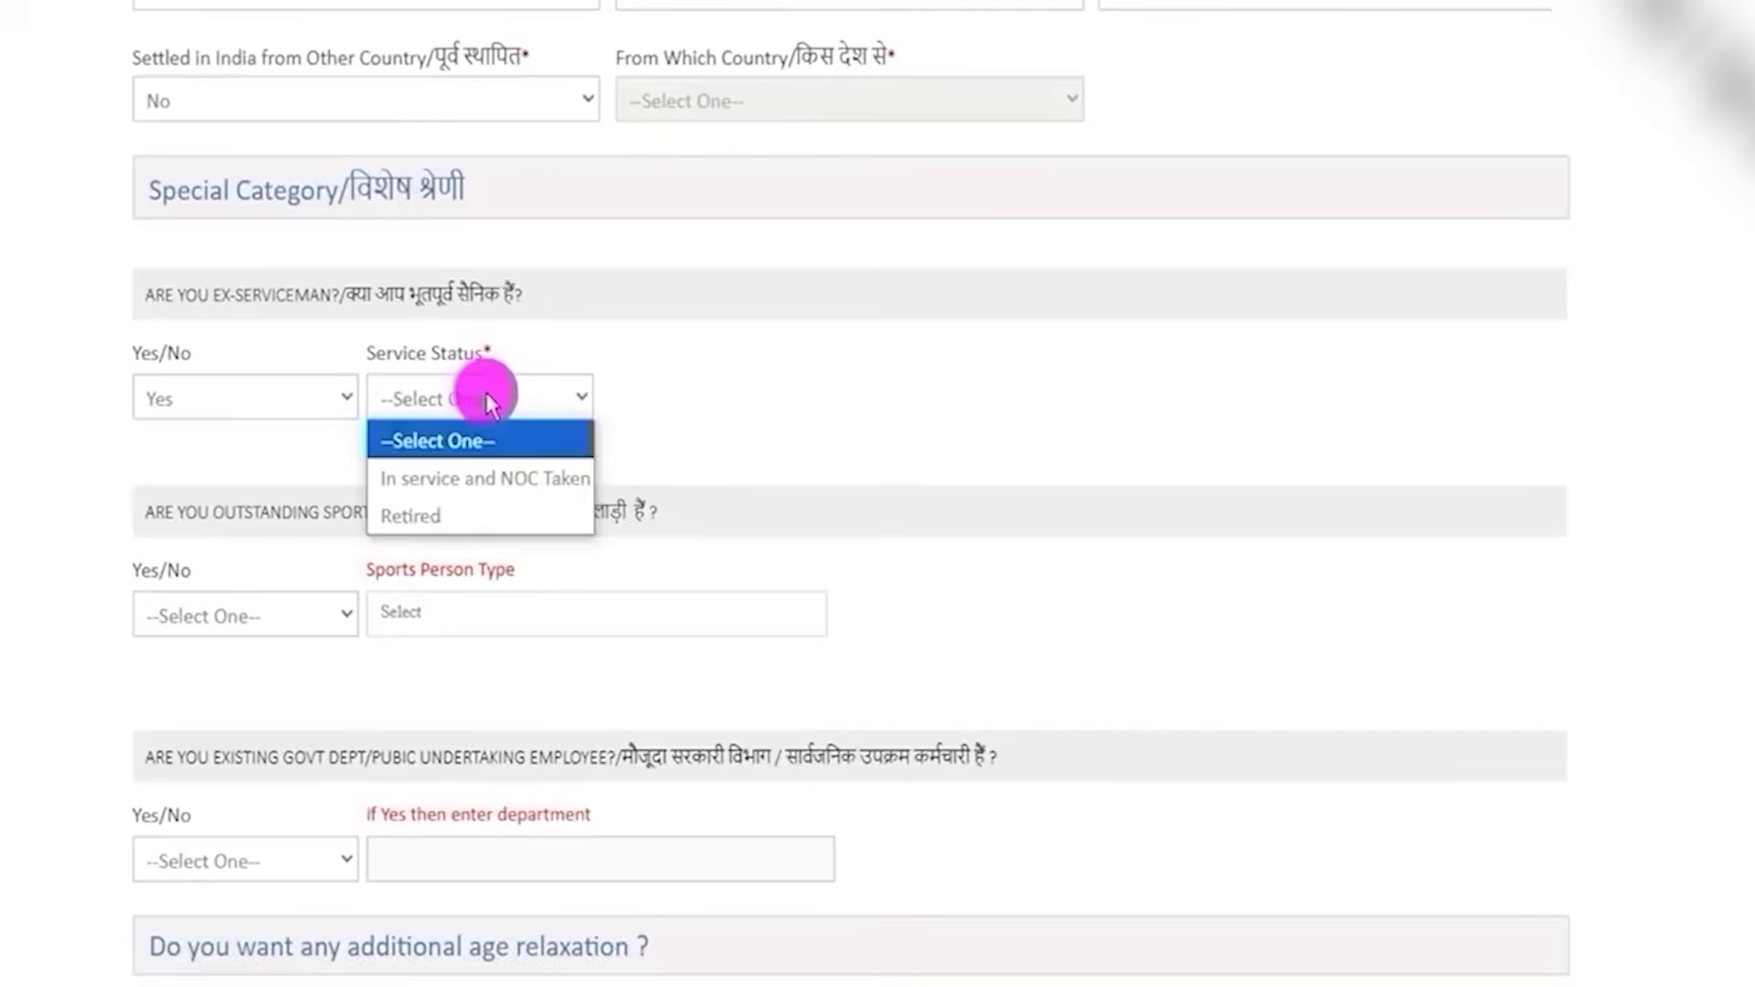
{"action": "left_click", "coordinate": [467, 488]}
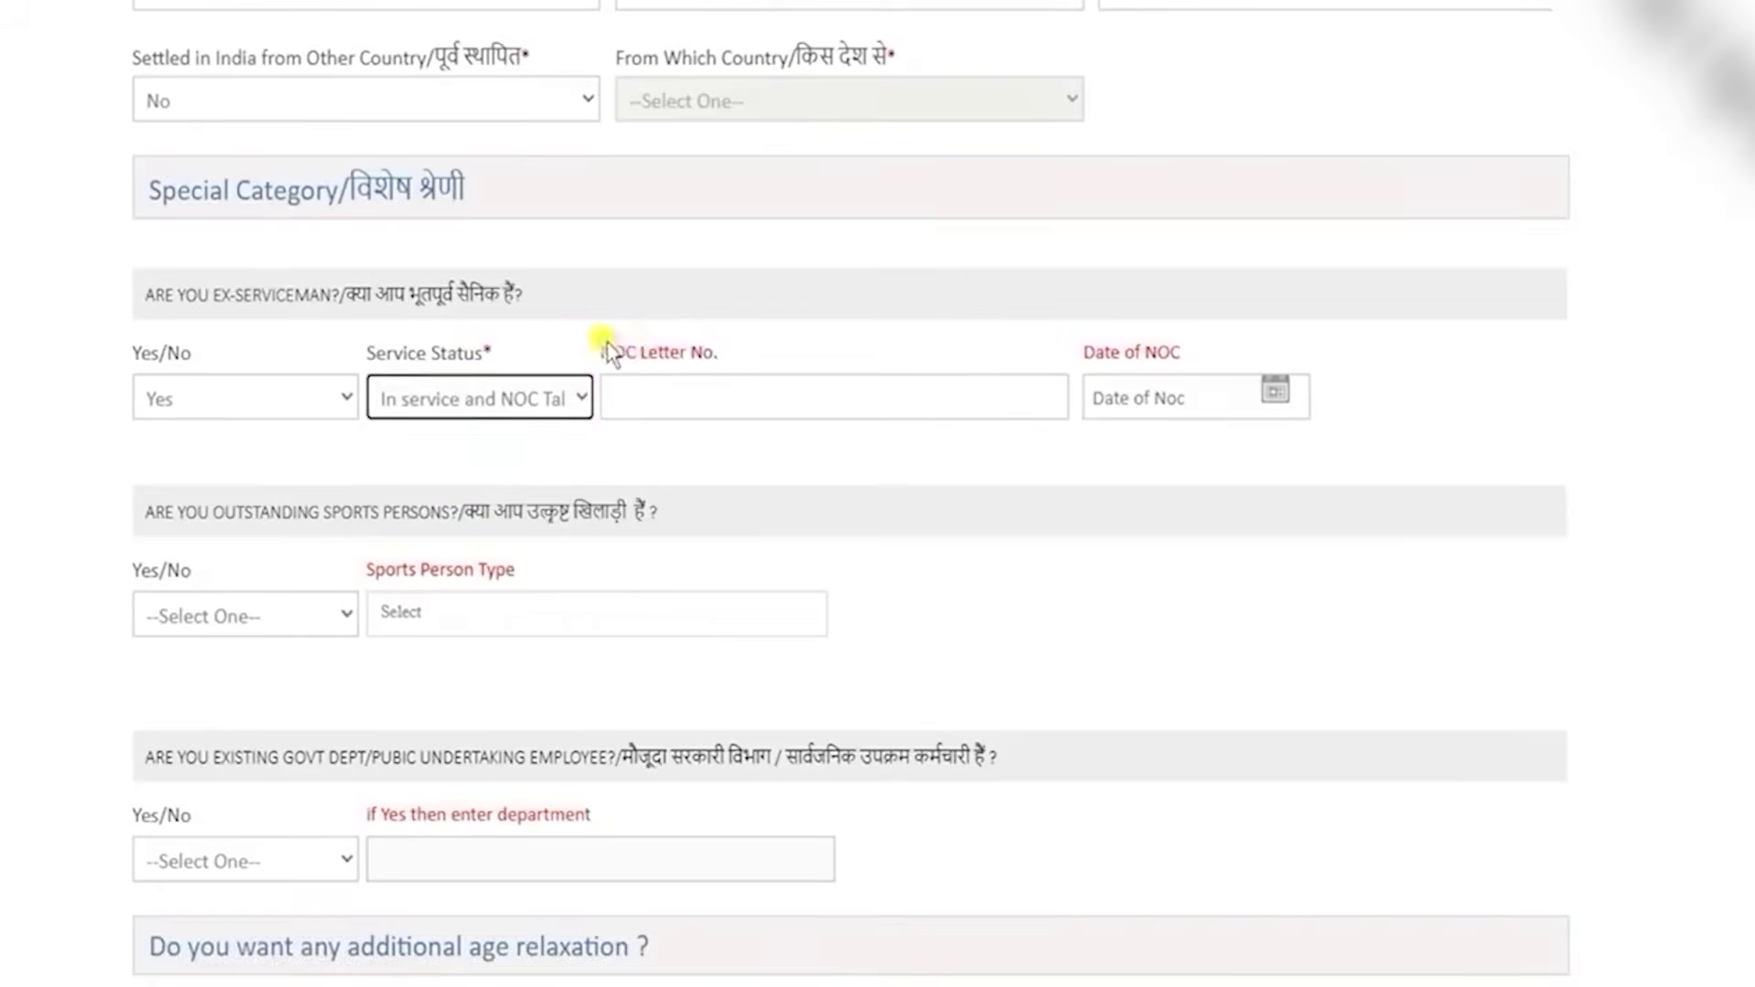
{"action": "left_click_drag", "start_coordinate": [605, 352], "coordinate": [721, 353]}
{"action": "left_click_drag", "start_coordinate": [1112, 365], "coordinate": [1167, 353]}
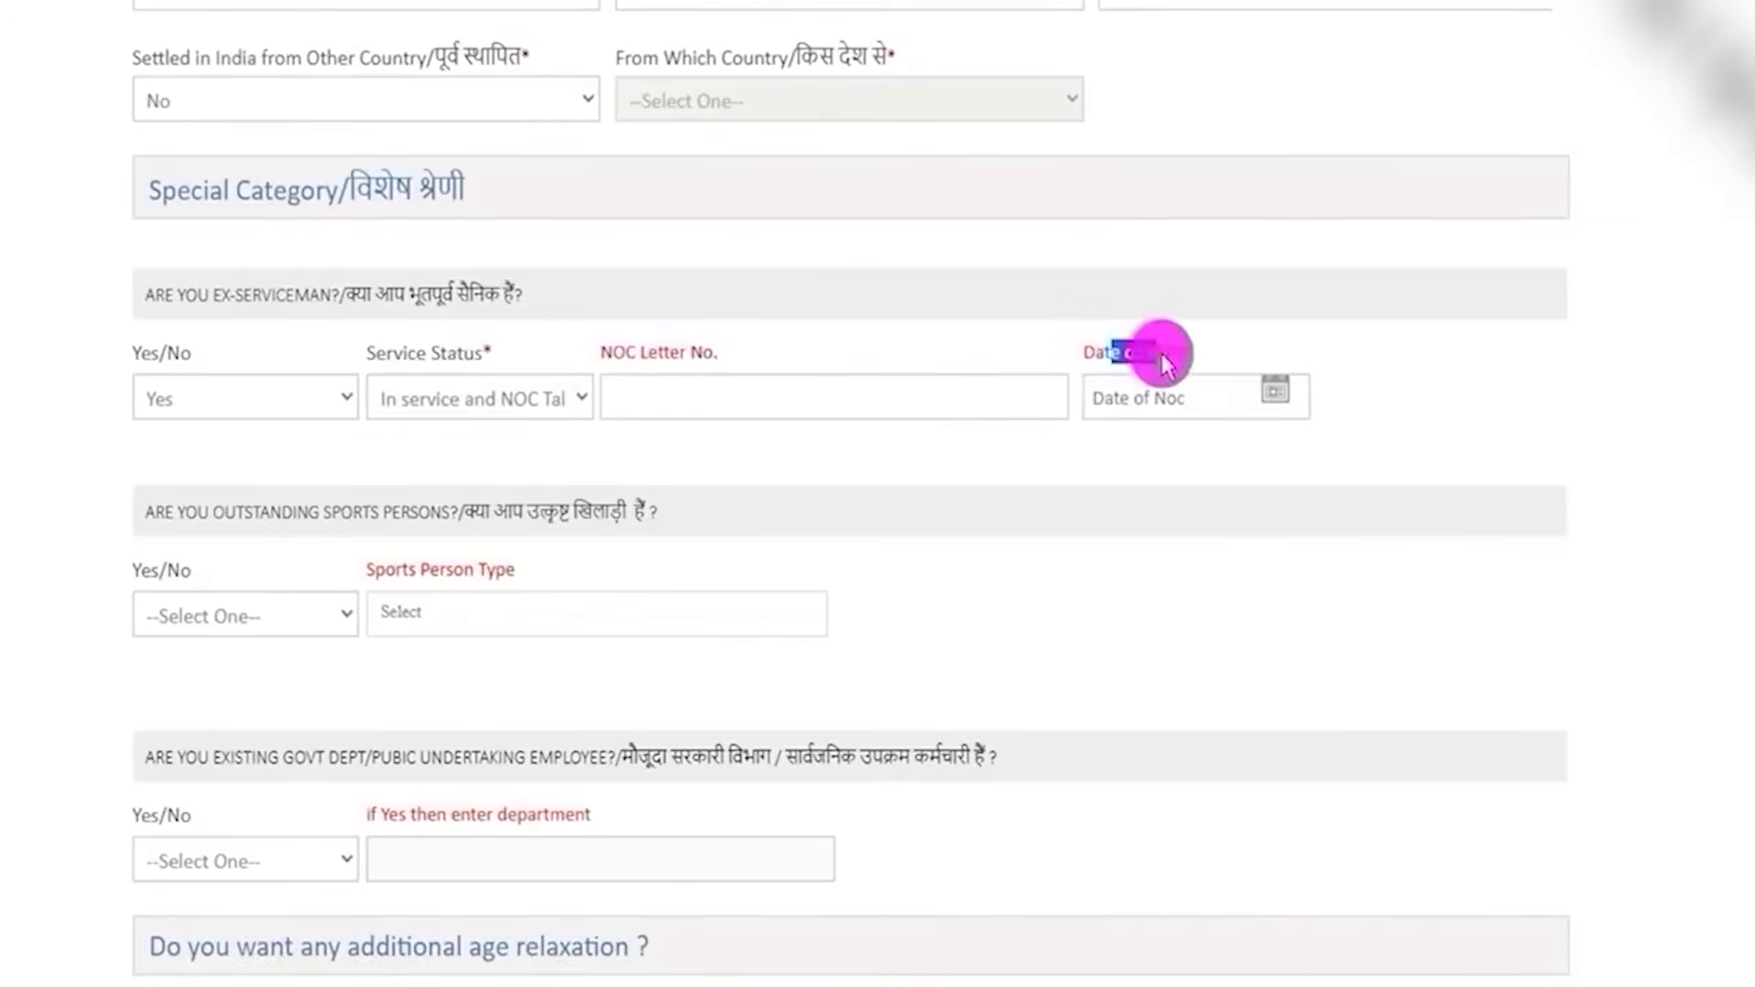
{"action": "left_click", "coordinate": [1265, 390]}
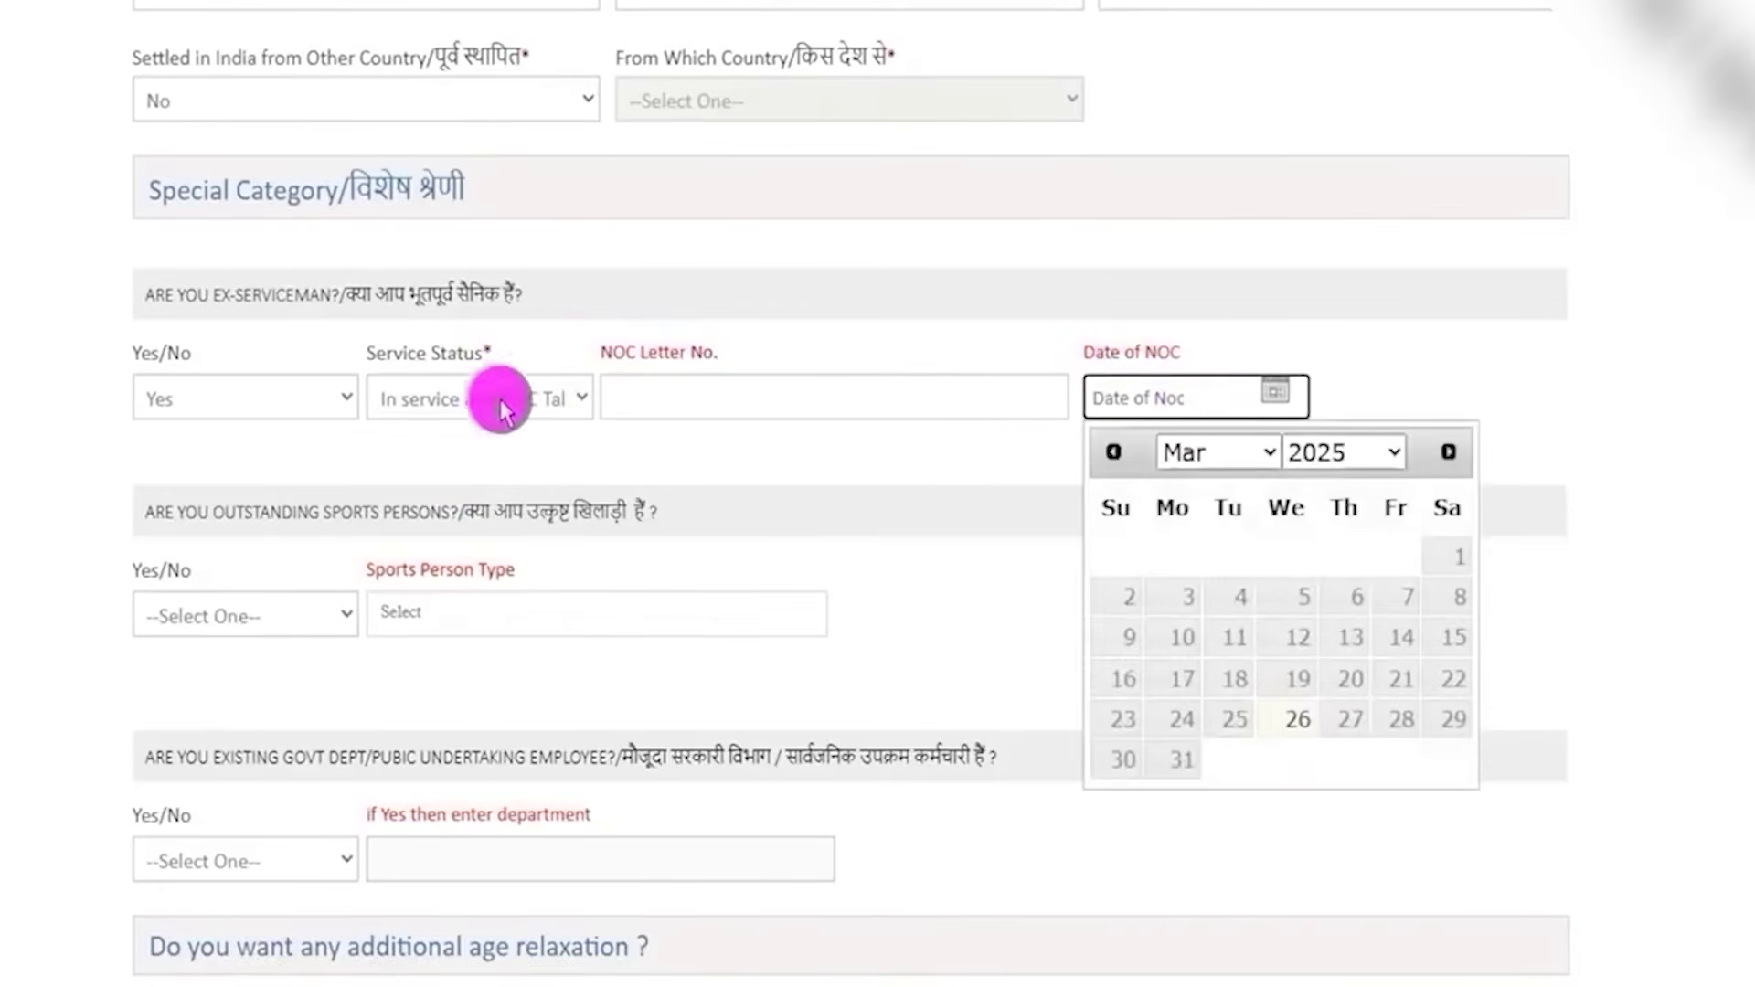
Try the Service Status Retired and open the Date of Retirement calendar
{"action": "left_click", "coordinate": [566, 398]}
{"action": "left_click", "coordinate": [453, 522]}
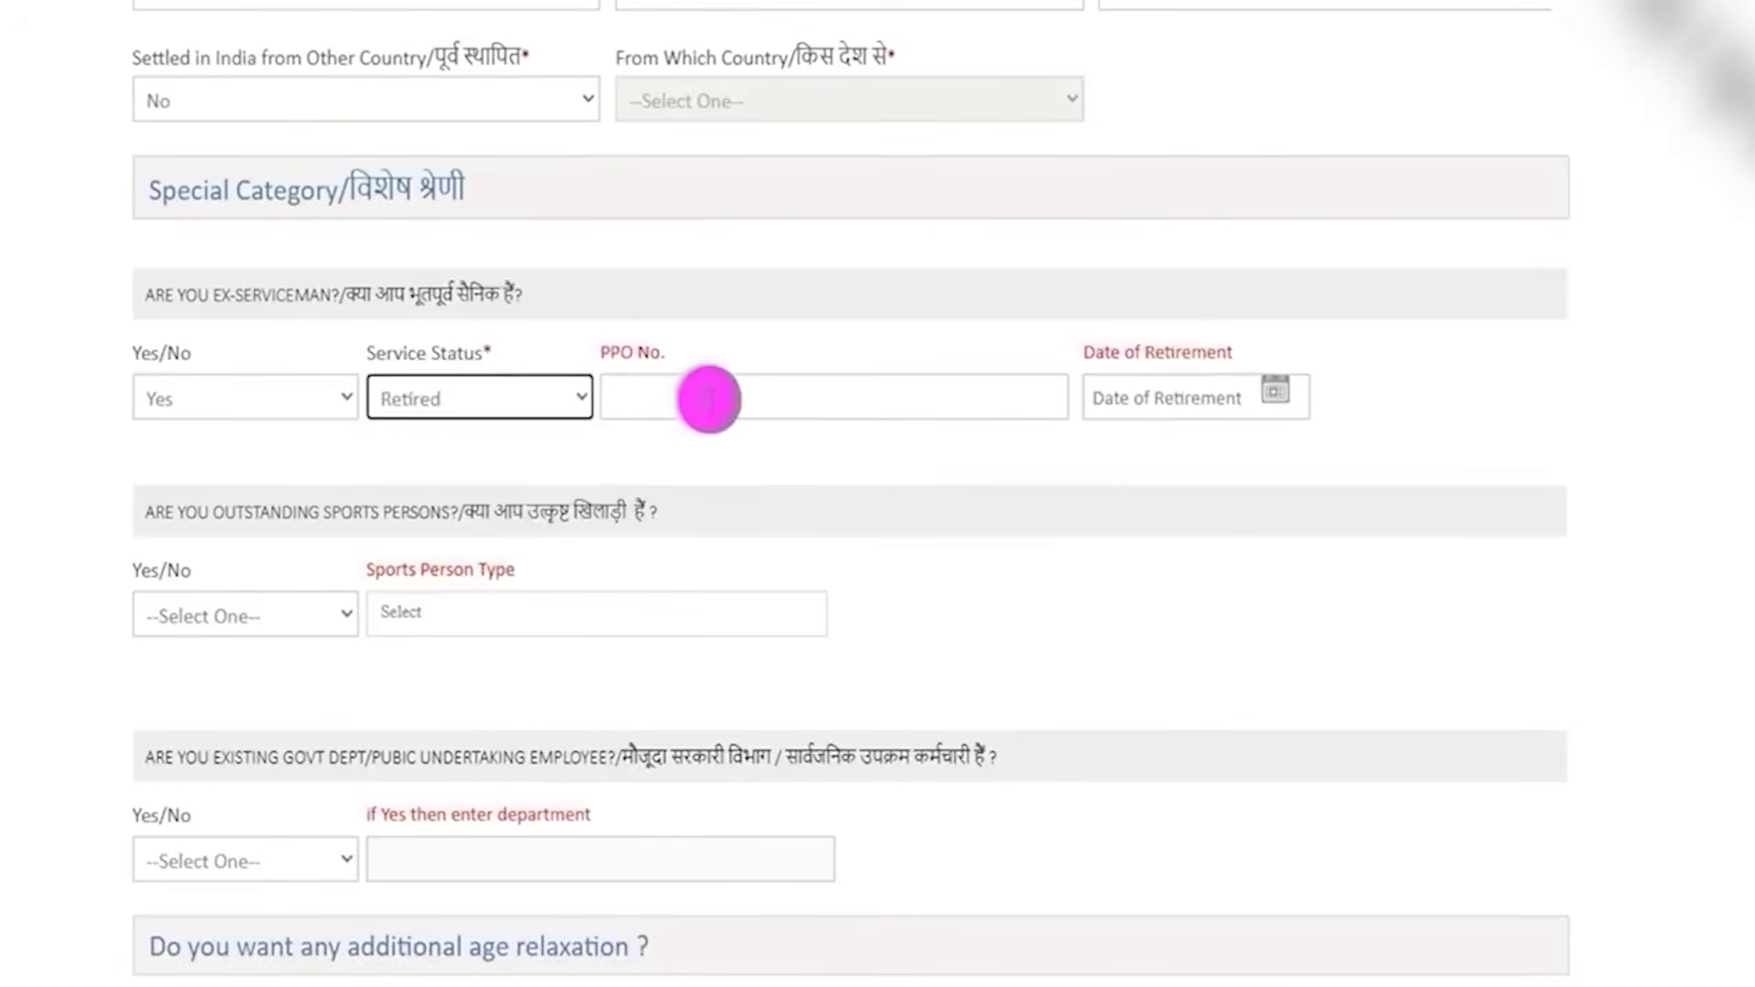
{"action": "left_click", "coordinate": [1269, 393]}
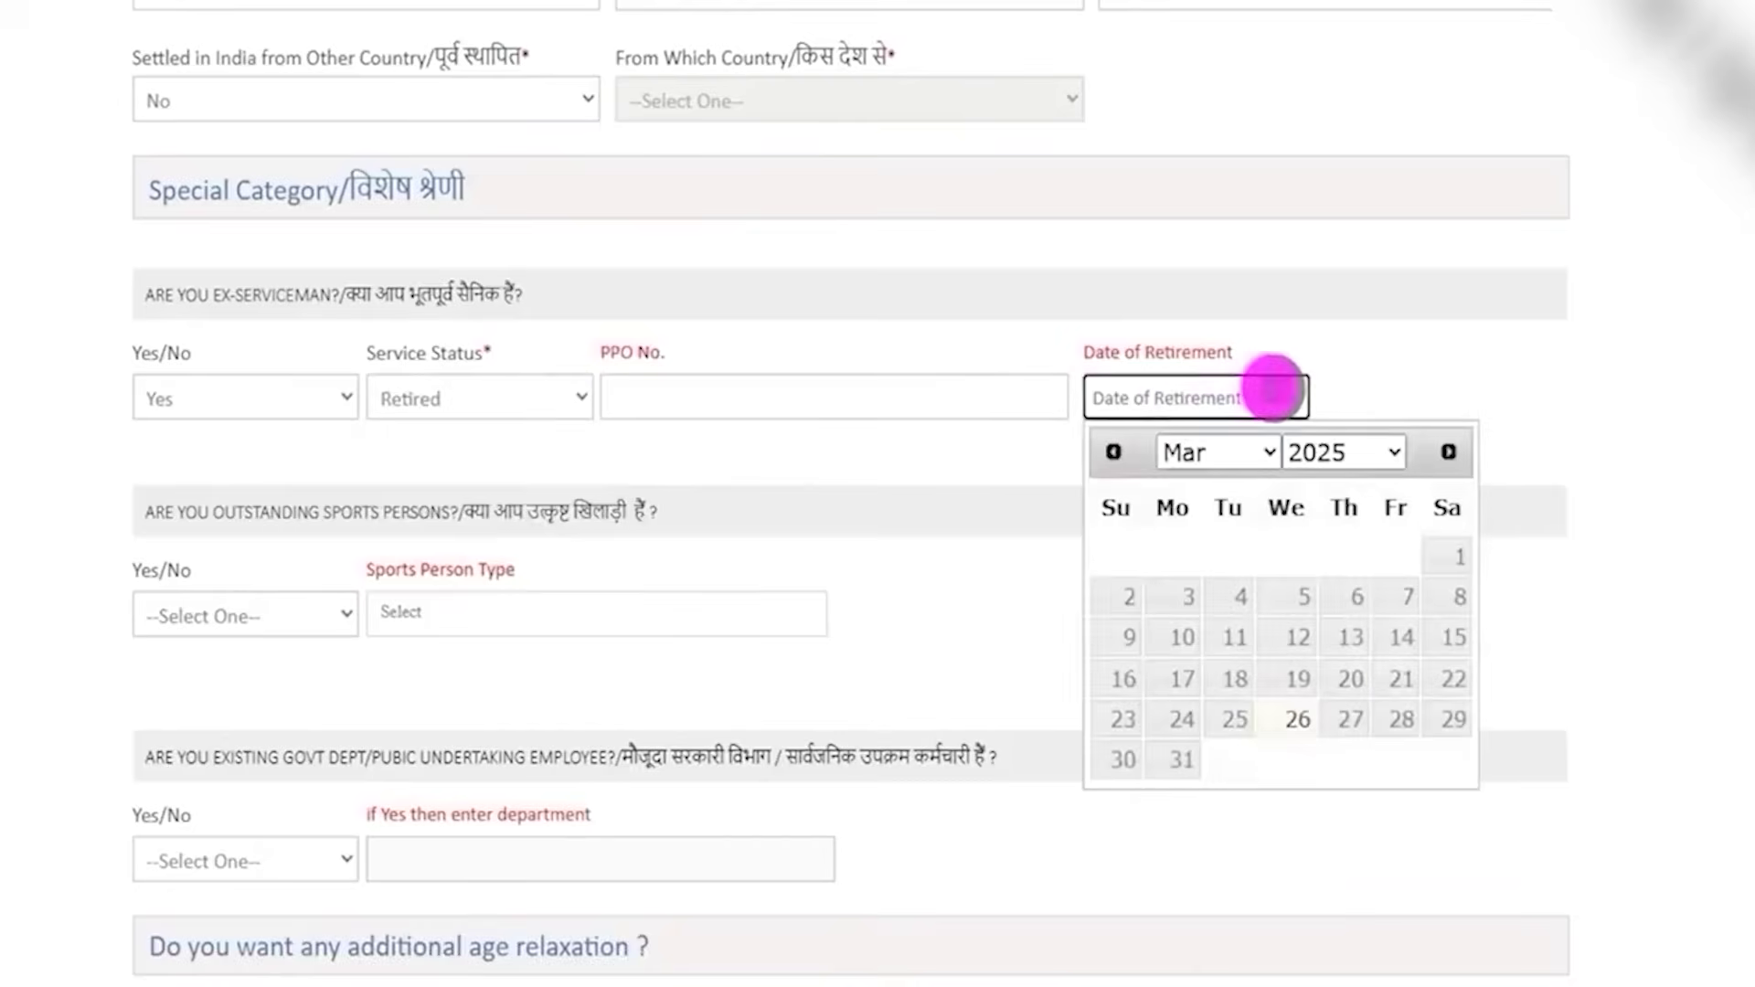
Set the Ex-Serviceman answer to No
{"action": "left_click", "coordinate": [237, 402]}
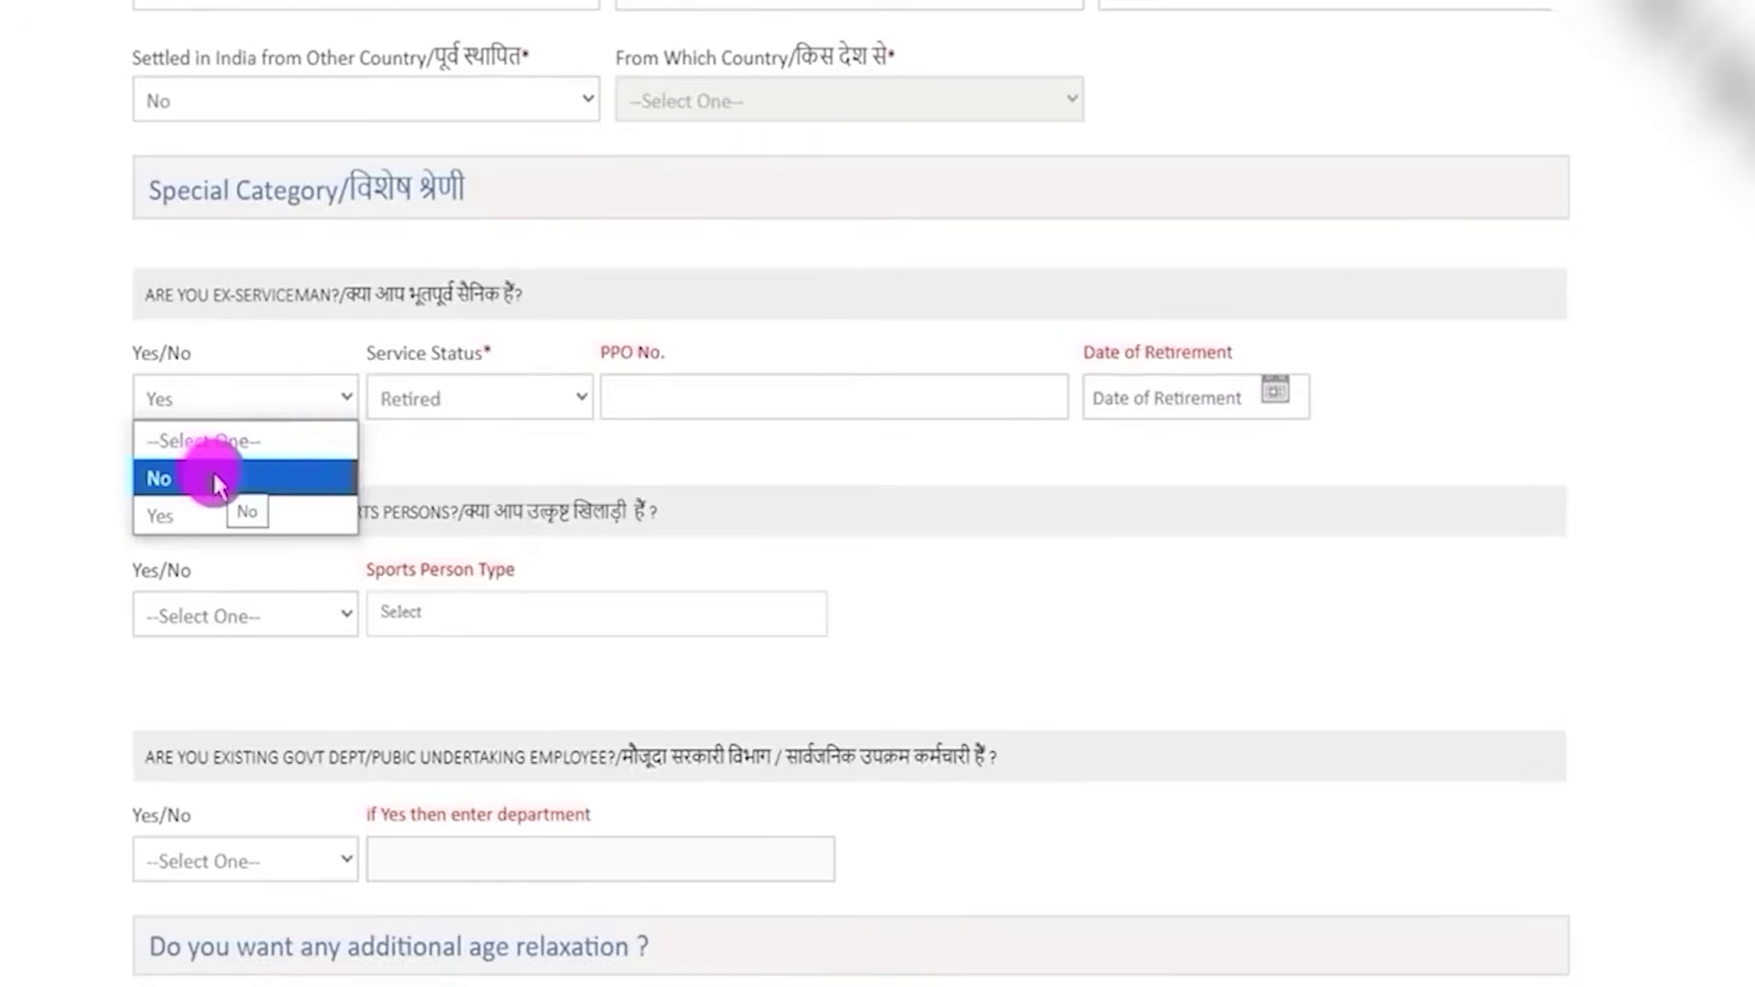
{"action": "left_click", "coordinate": [214, 479]}
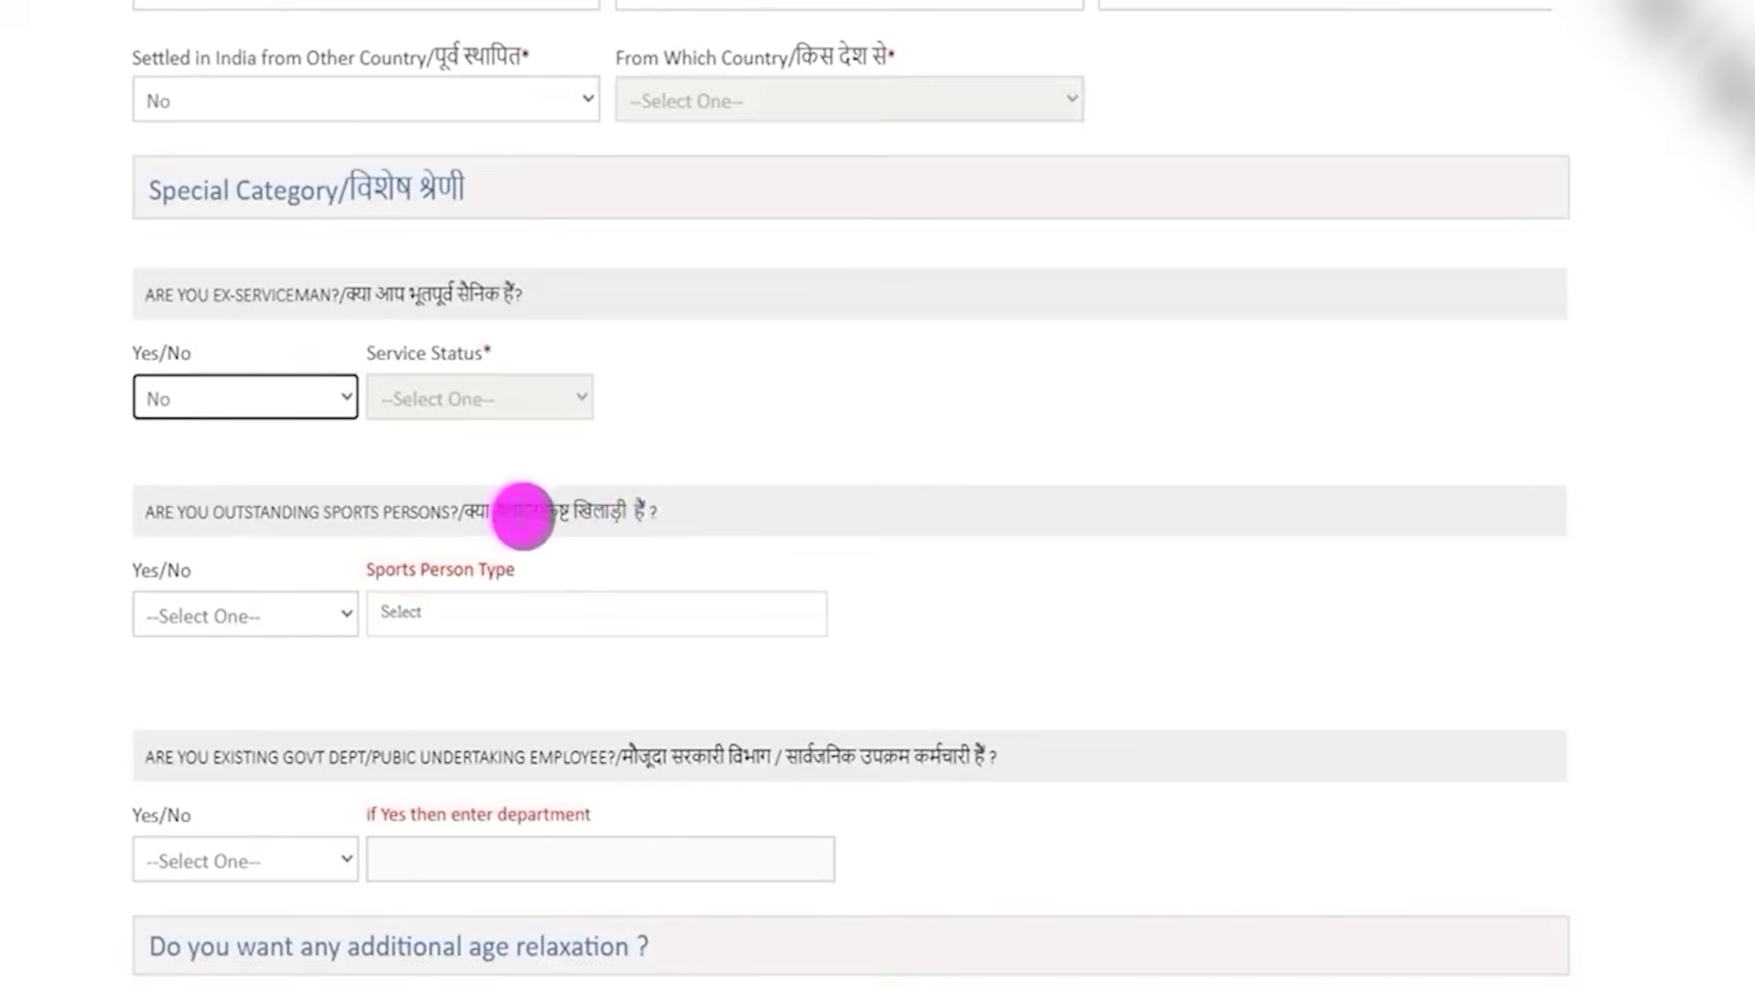
Highlight the Outstanding Sports Persons question, try Yes and view the Sports Person Type options
{"action": "left_click_drag", "start_coordinate": [300, 510], "coordinate": [431, 511]}
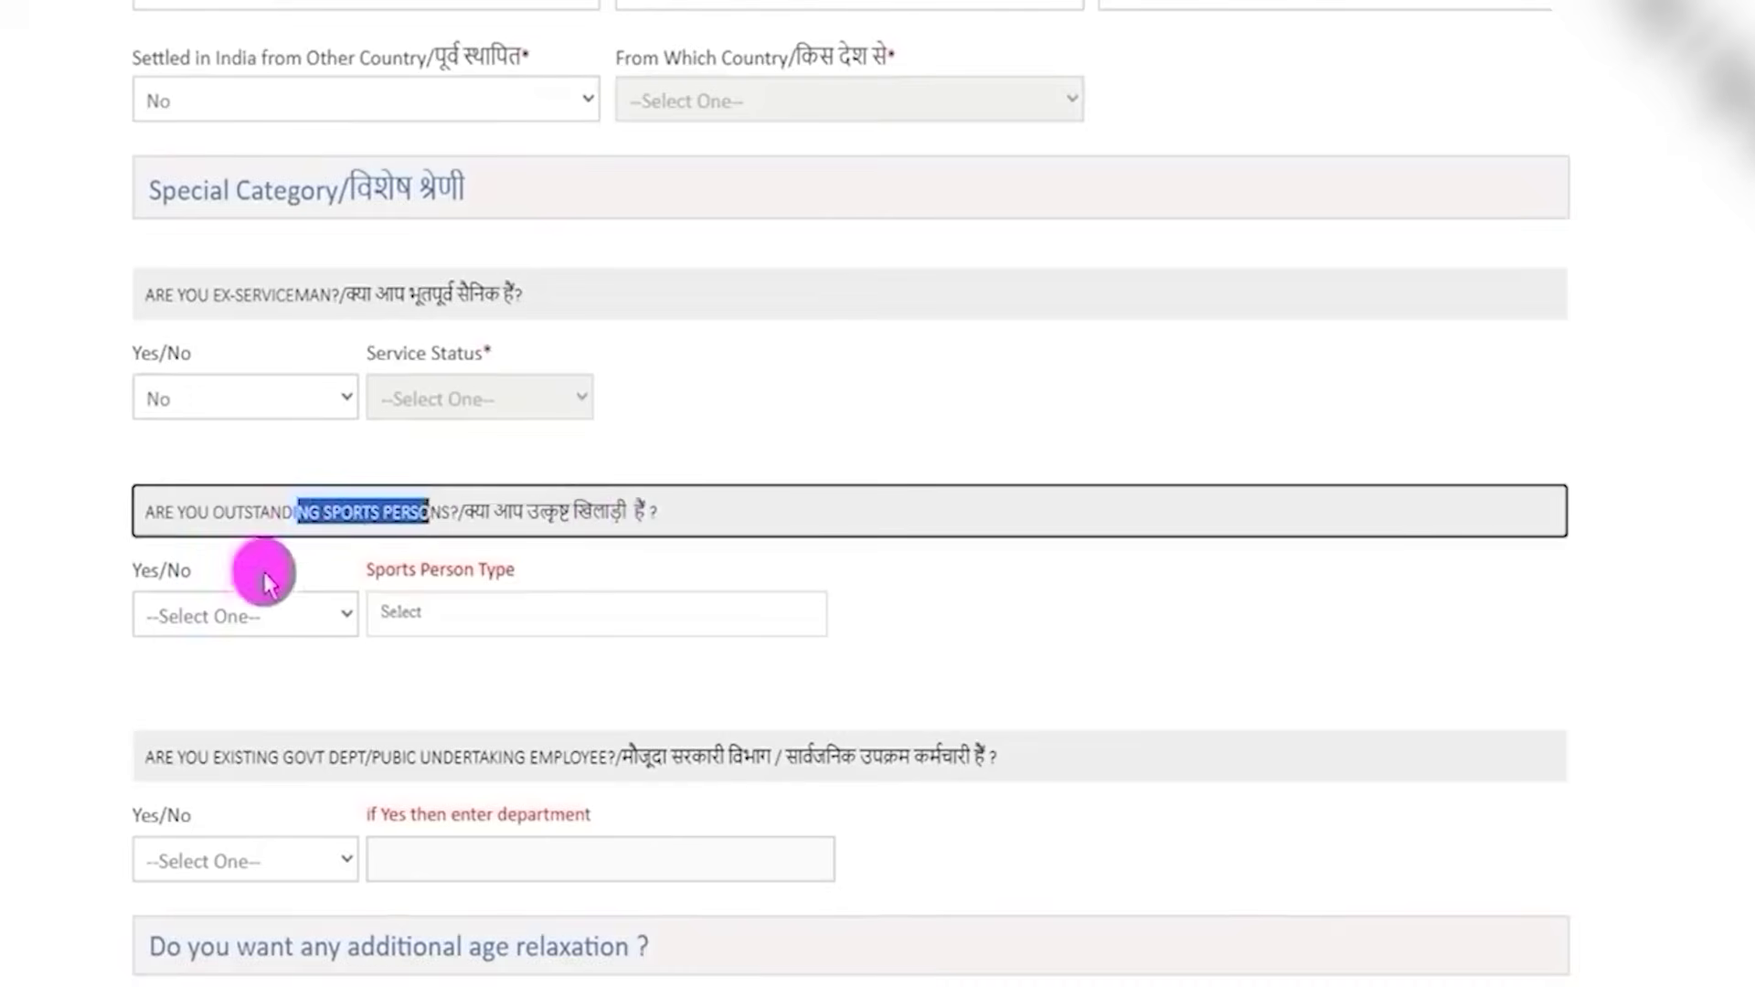
{"action": "left_click", "coordinate": [194, 625]}
{"action": "left_click", "coordinate": [173, 732]}
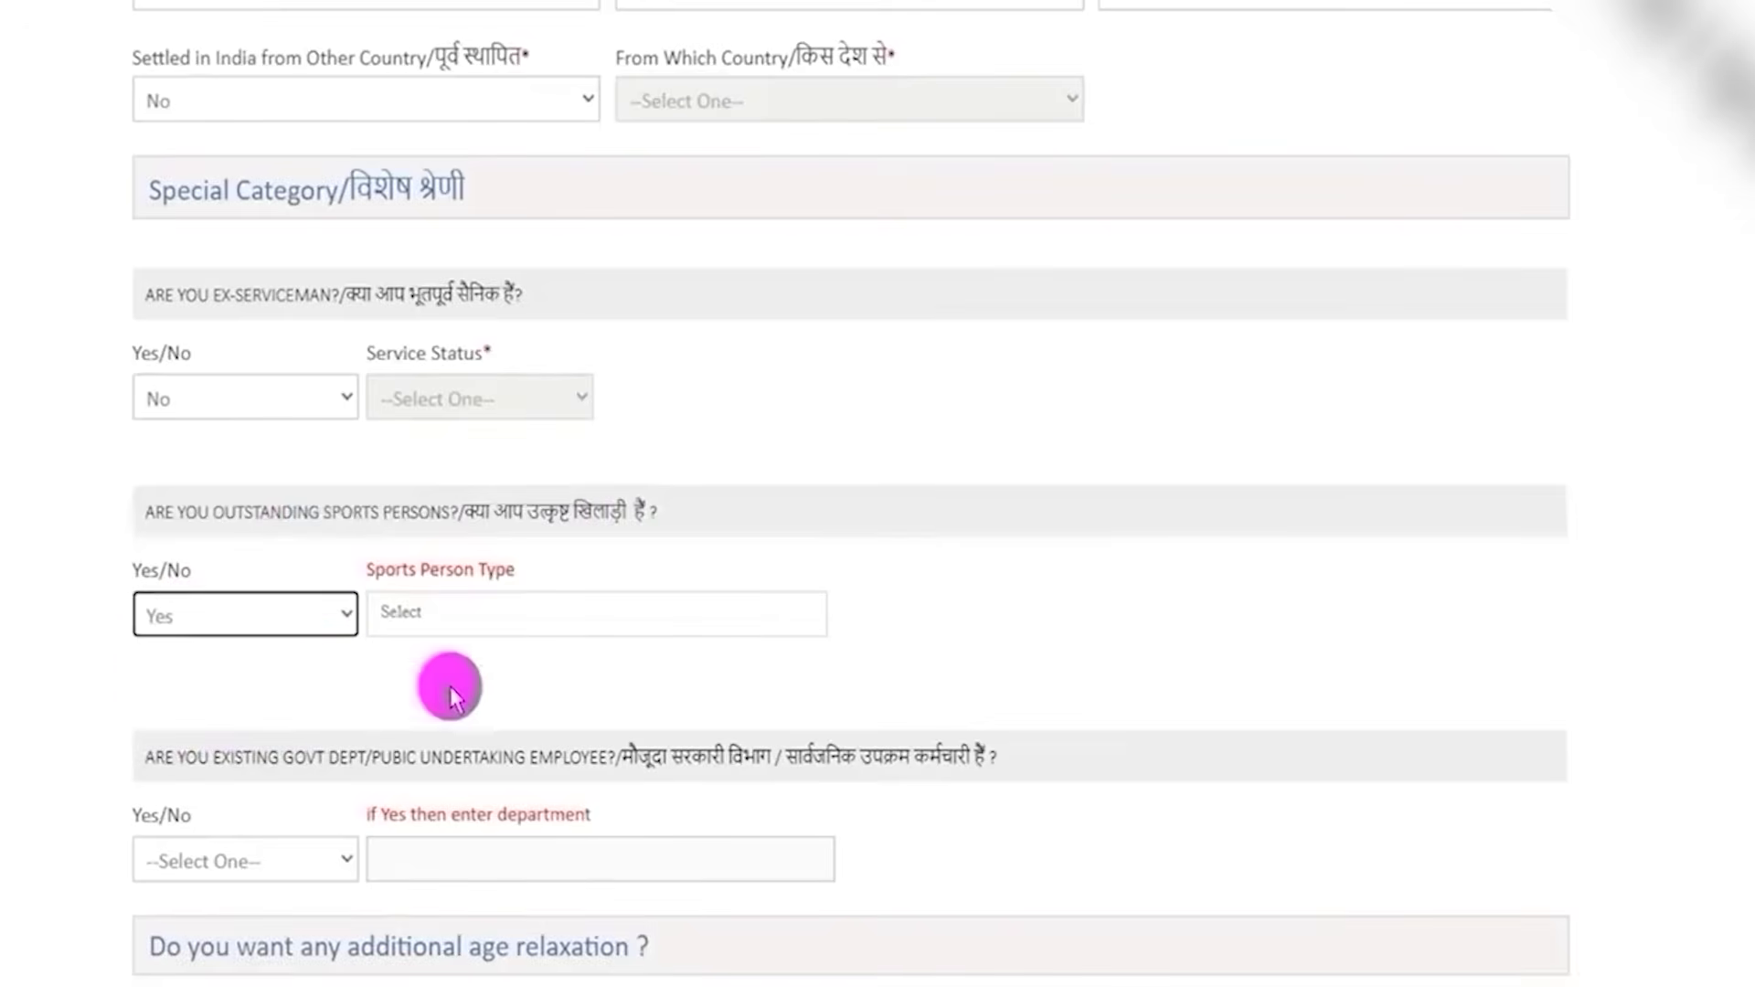
{"action": "left_click", "coordinate": [483, 625]}
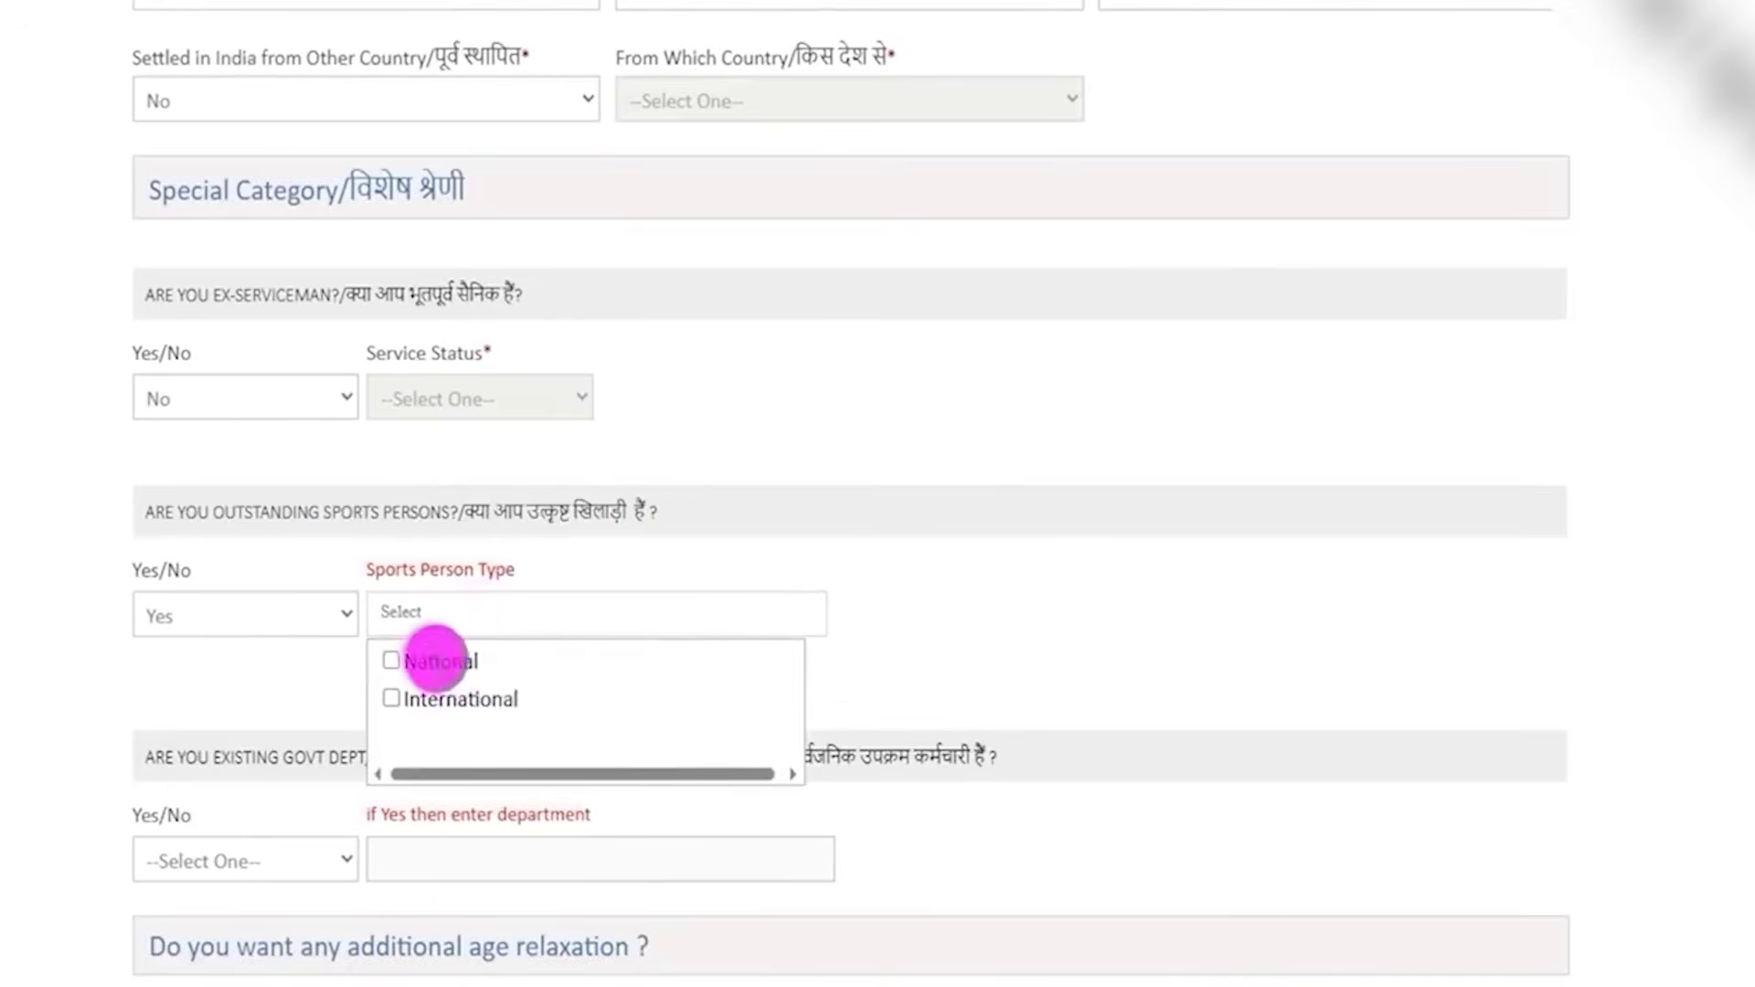
Set the Outstanding Sports Persons answer to No
{"action": "left_click", "coordinate": [223, 614]}
{"action": "left_click", "coordinate": [195, 694]}
Highlight the existing government department or public undertaking employee question, try Yes and activate its department field
{"action": "scroll", "coordinate": [462, 676], "scroll_direction": "down", "scroll_amount": 2}
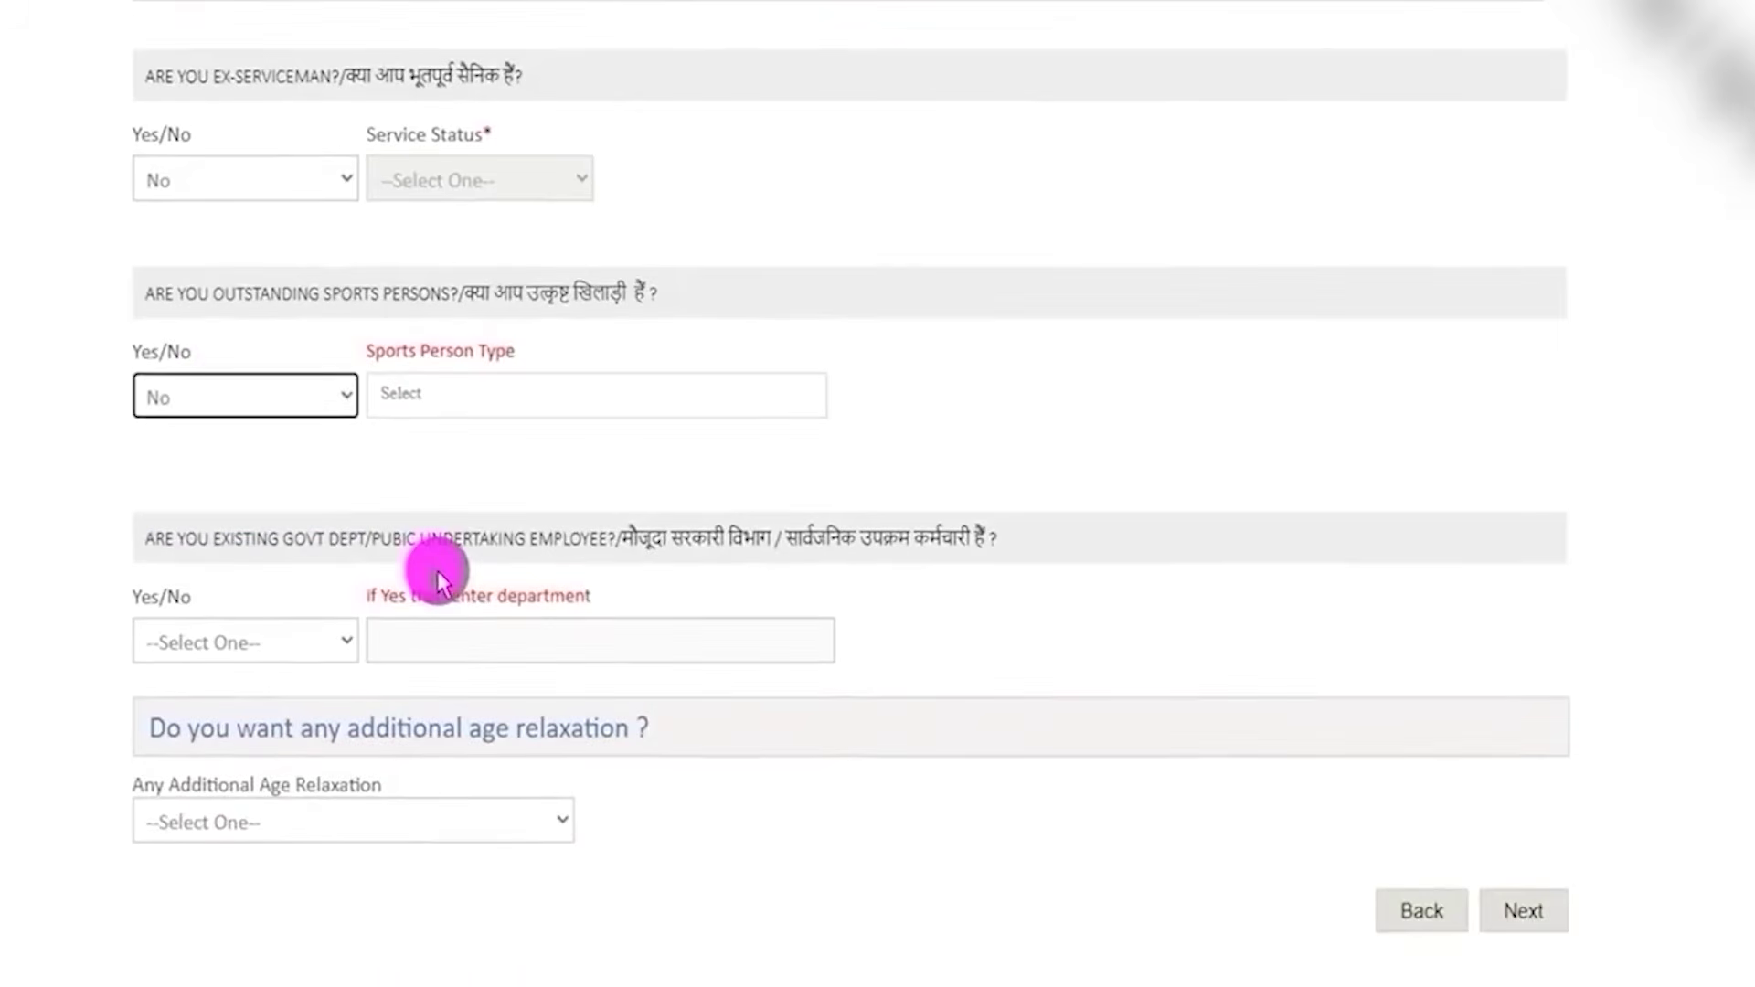
{"action": "left_click_drag", "start_coordinate": [651, 540], "coordinate": [972, 537]}
{"action": "left_click", "coordinate": [274, 643]}
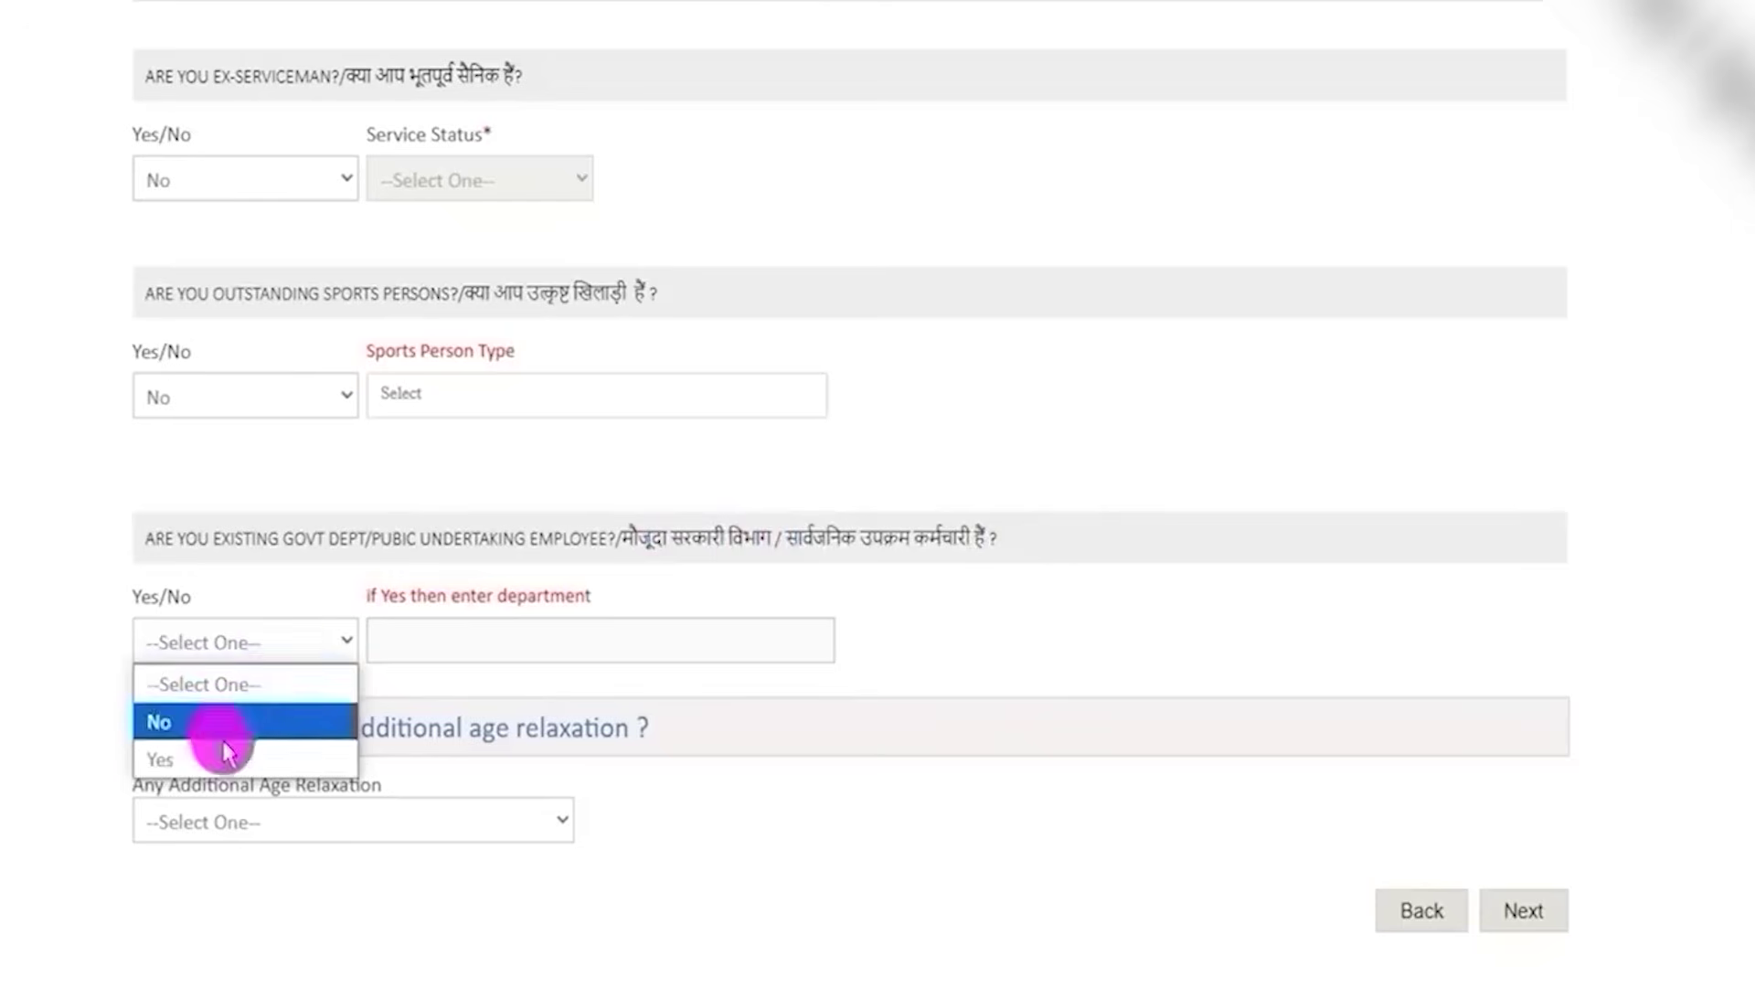
{"action": "left_click", "coordinate": [261, 757]}
{"action": "left_click", "coordinate": [497, 644]}
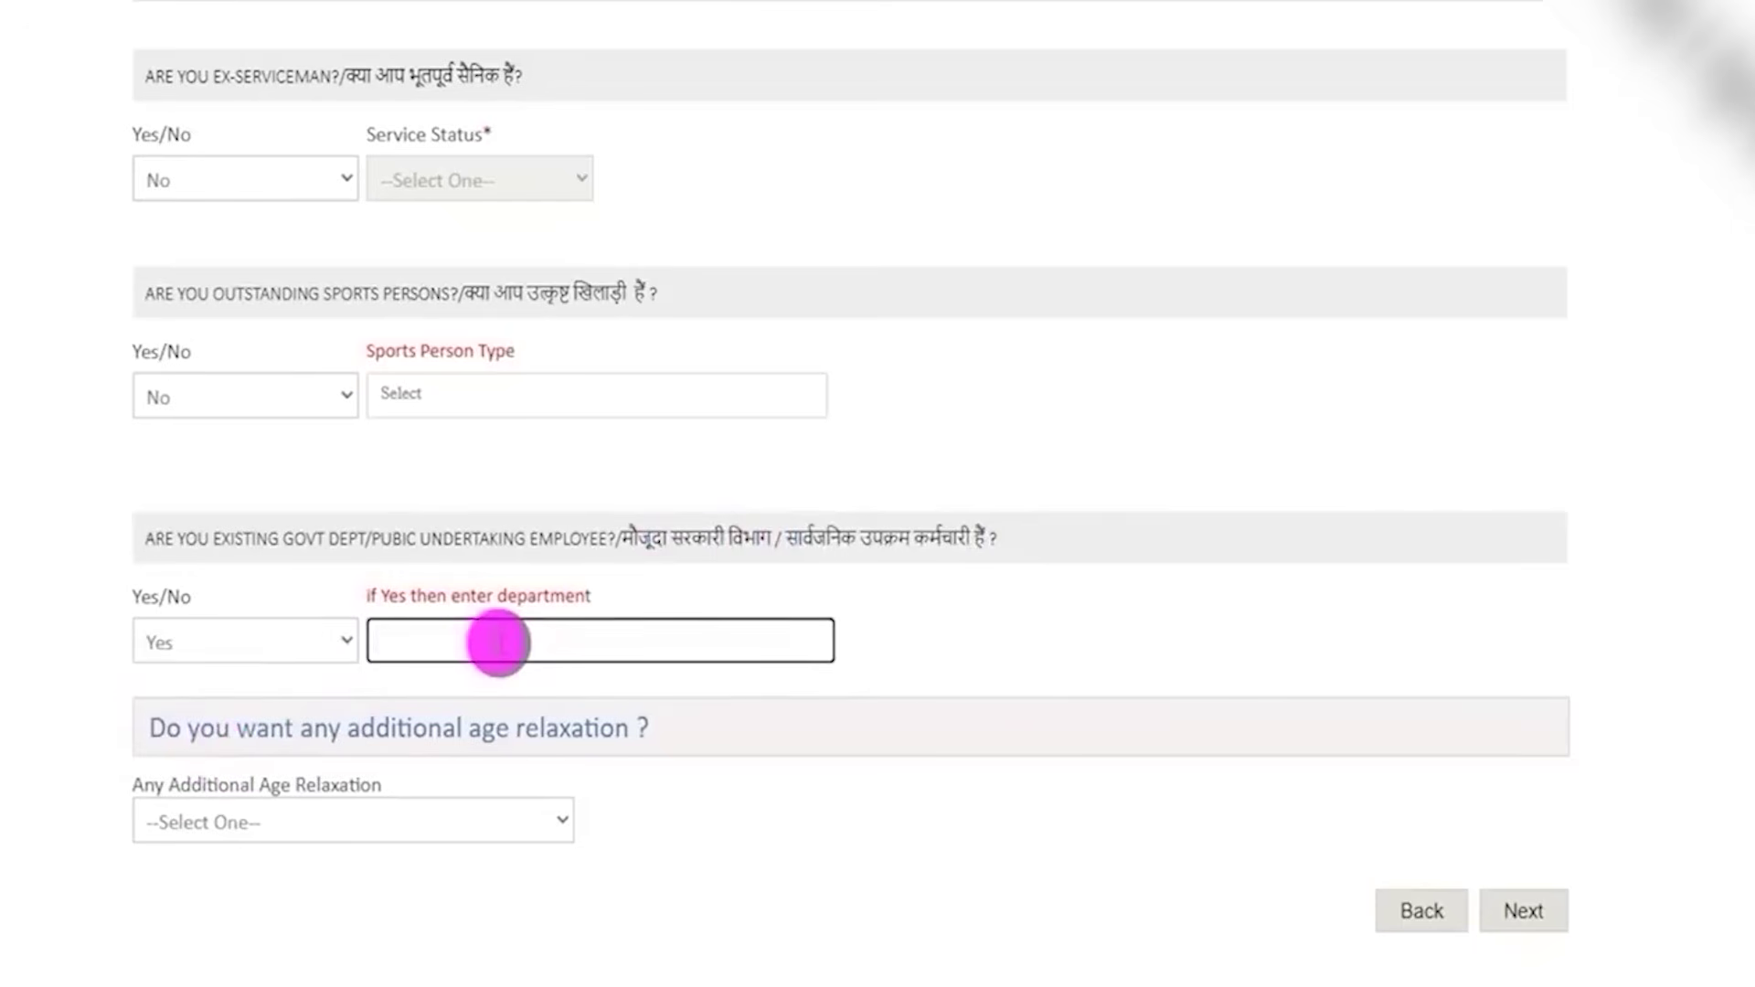
Set the existing government department or public undertaking employee answer to No
{"action": "left_click", "coordinate": [243, 640]}
{"action": "left_click", "coordinate": [240, 718]}
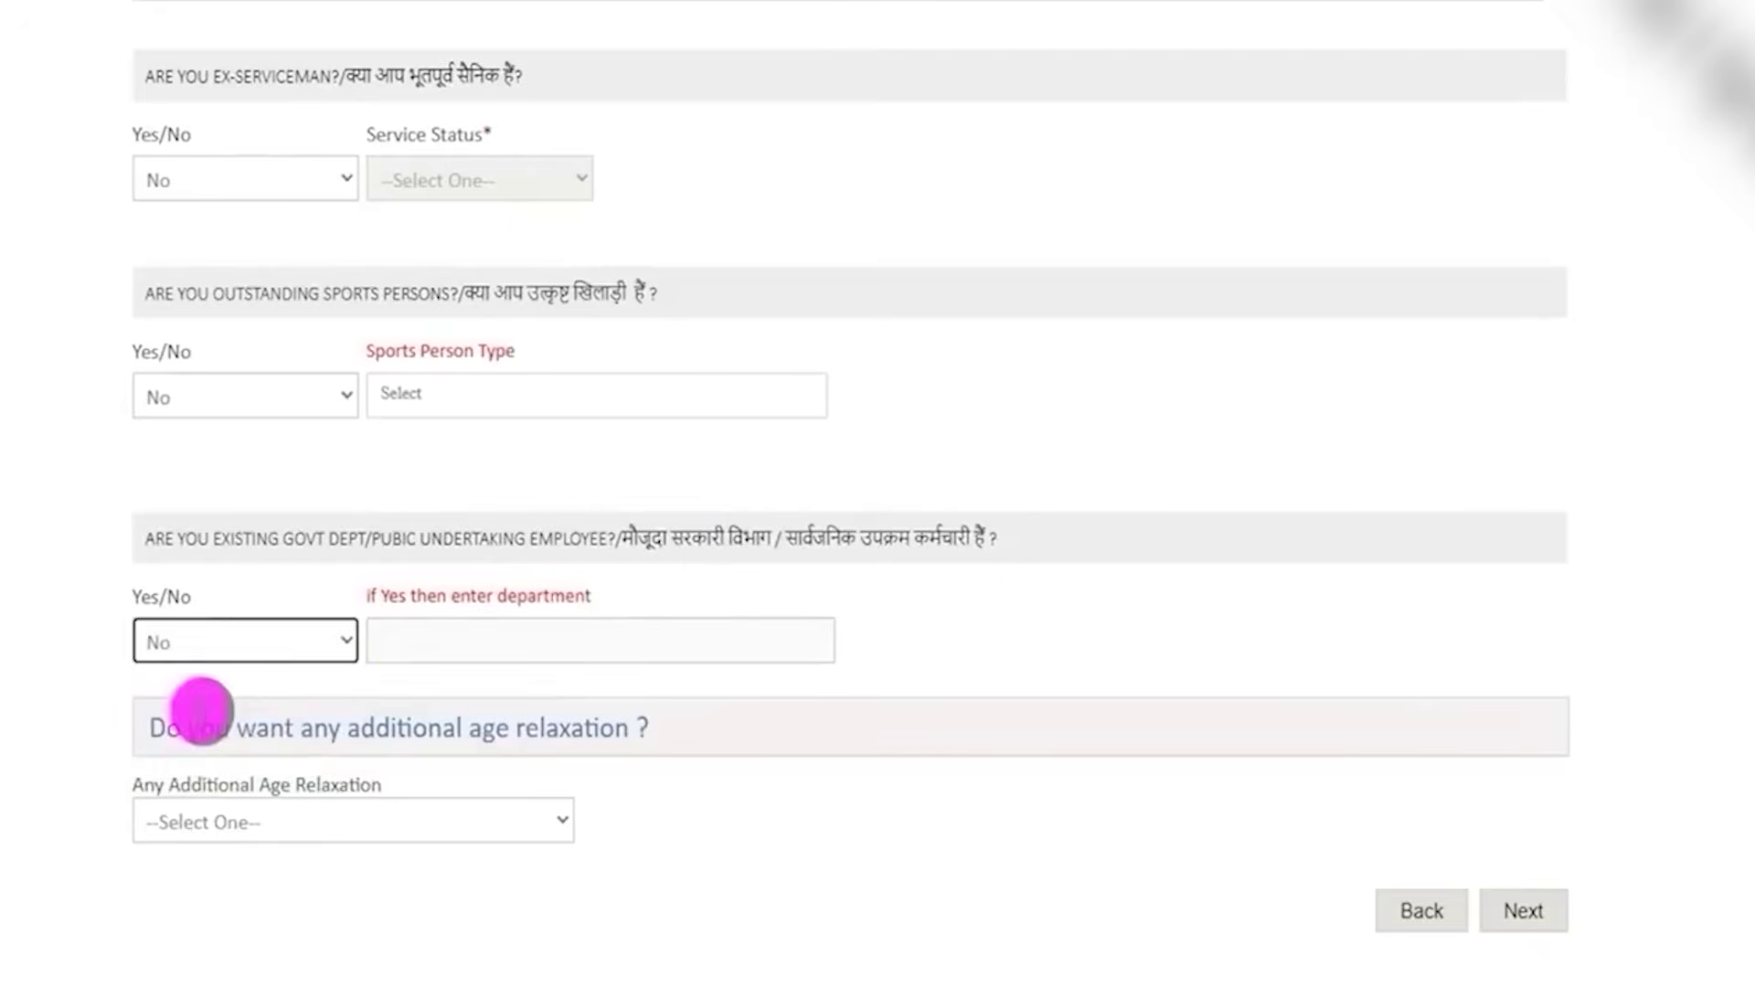
{"action": "left_click", "coordinate": [405, 649]}
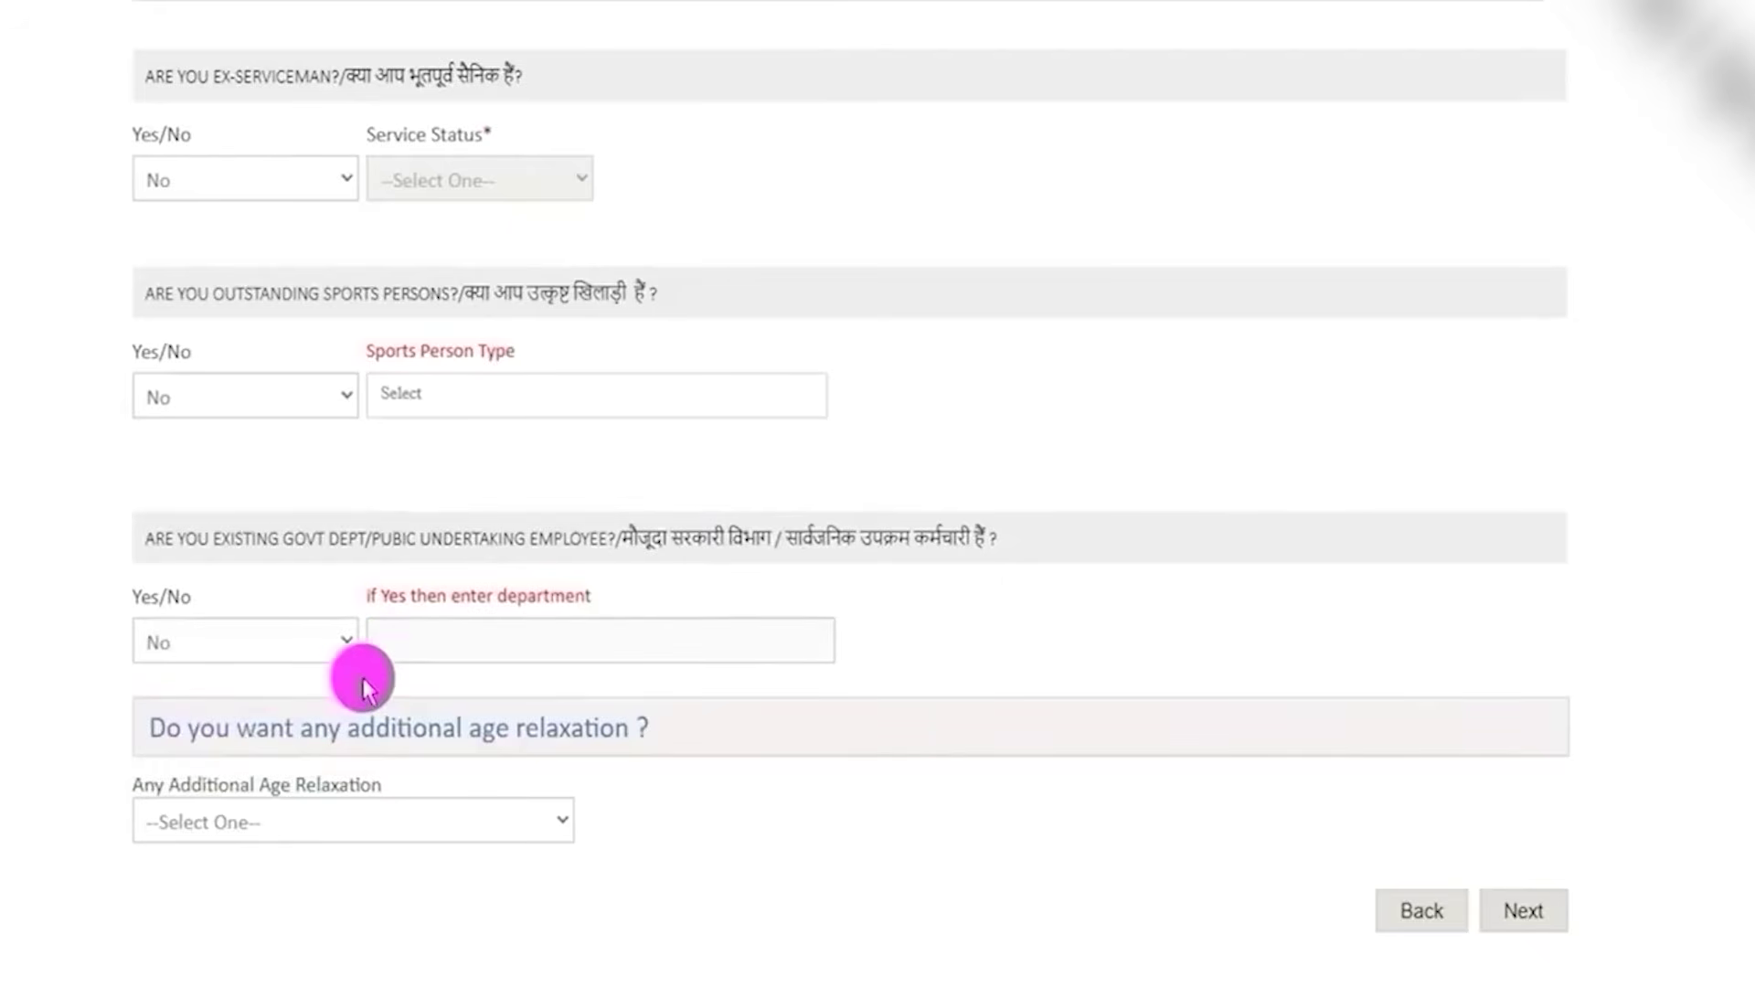
Set Any Additional Age Relaxation to NOT APPLICABLE and proceed to the next part of the form
{"action": "left_click", "coordinate": [320, 834]}
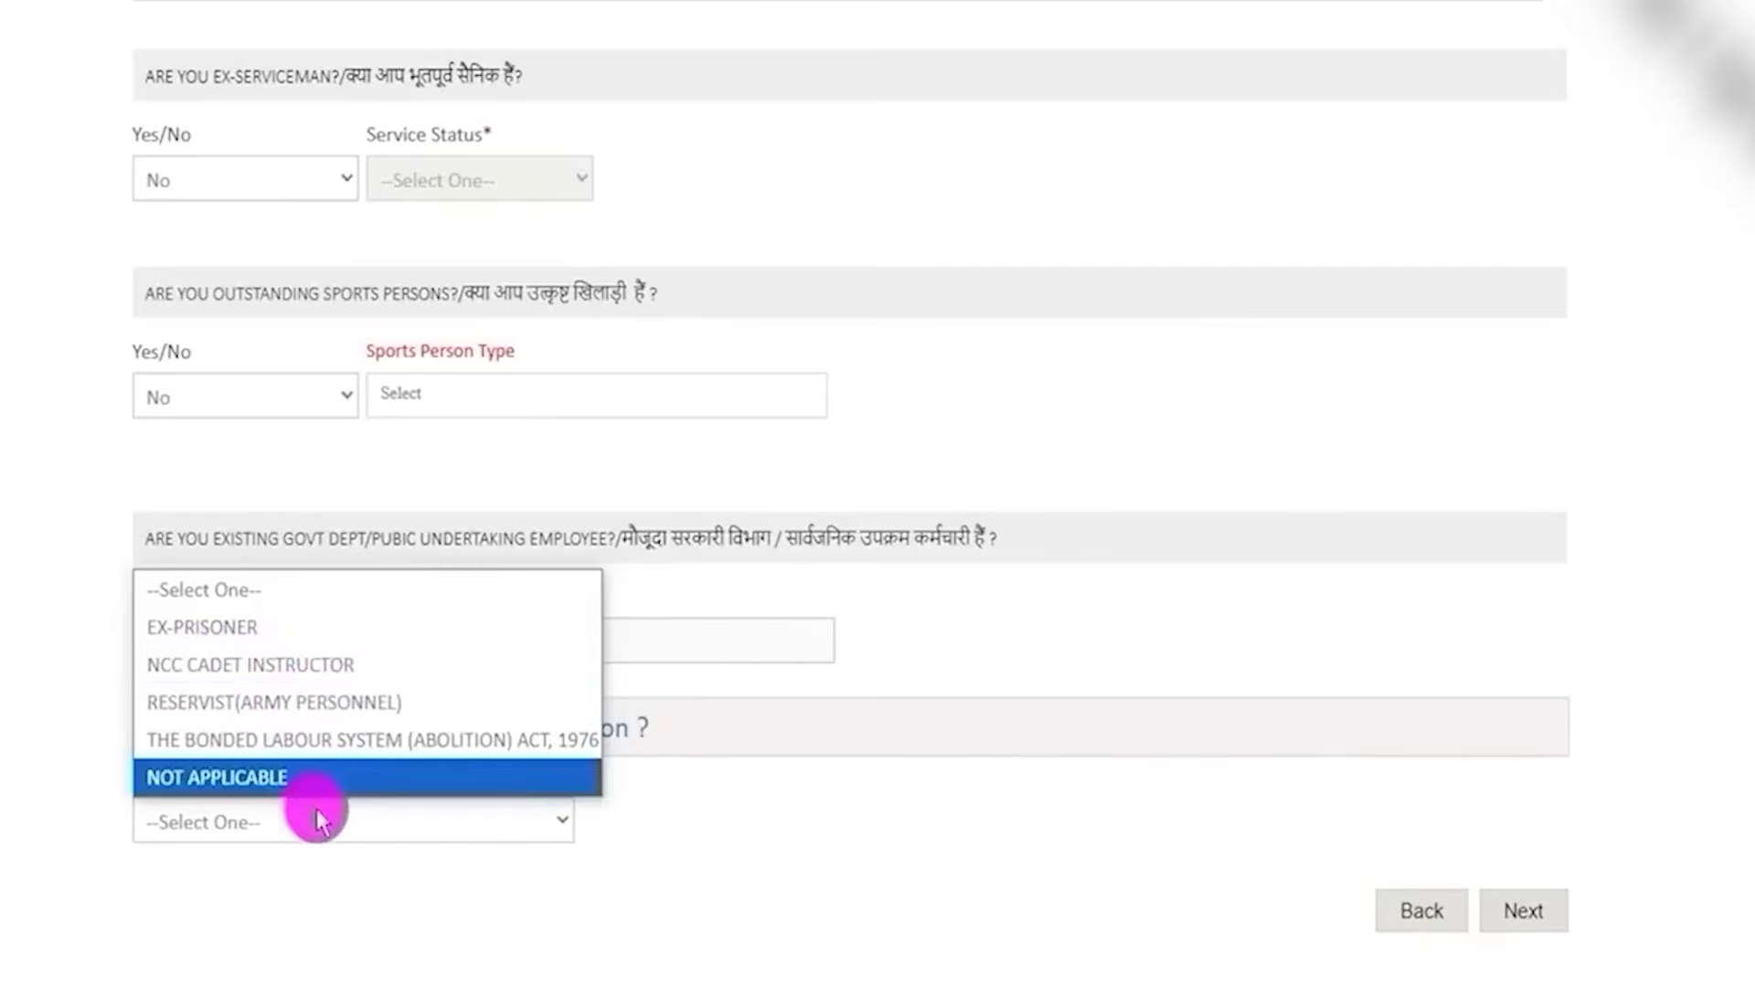
{"action": "left_click", "coordinate": [275, 778]}
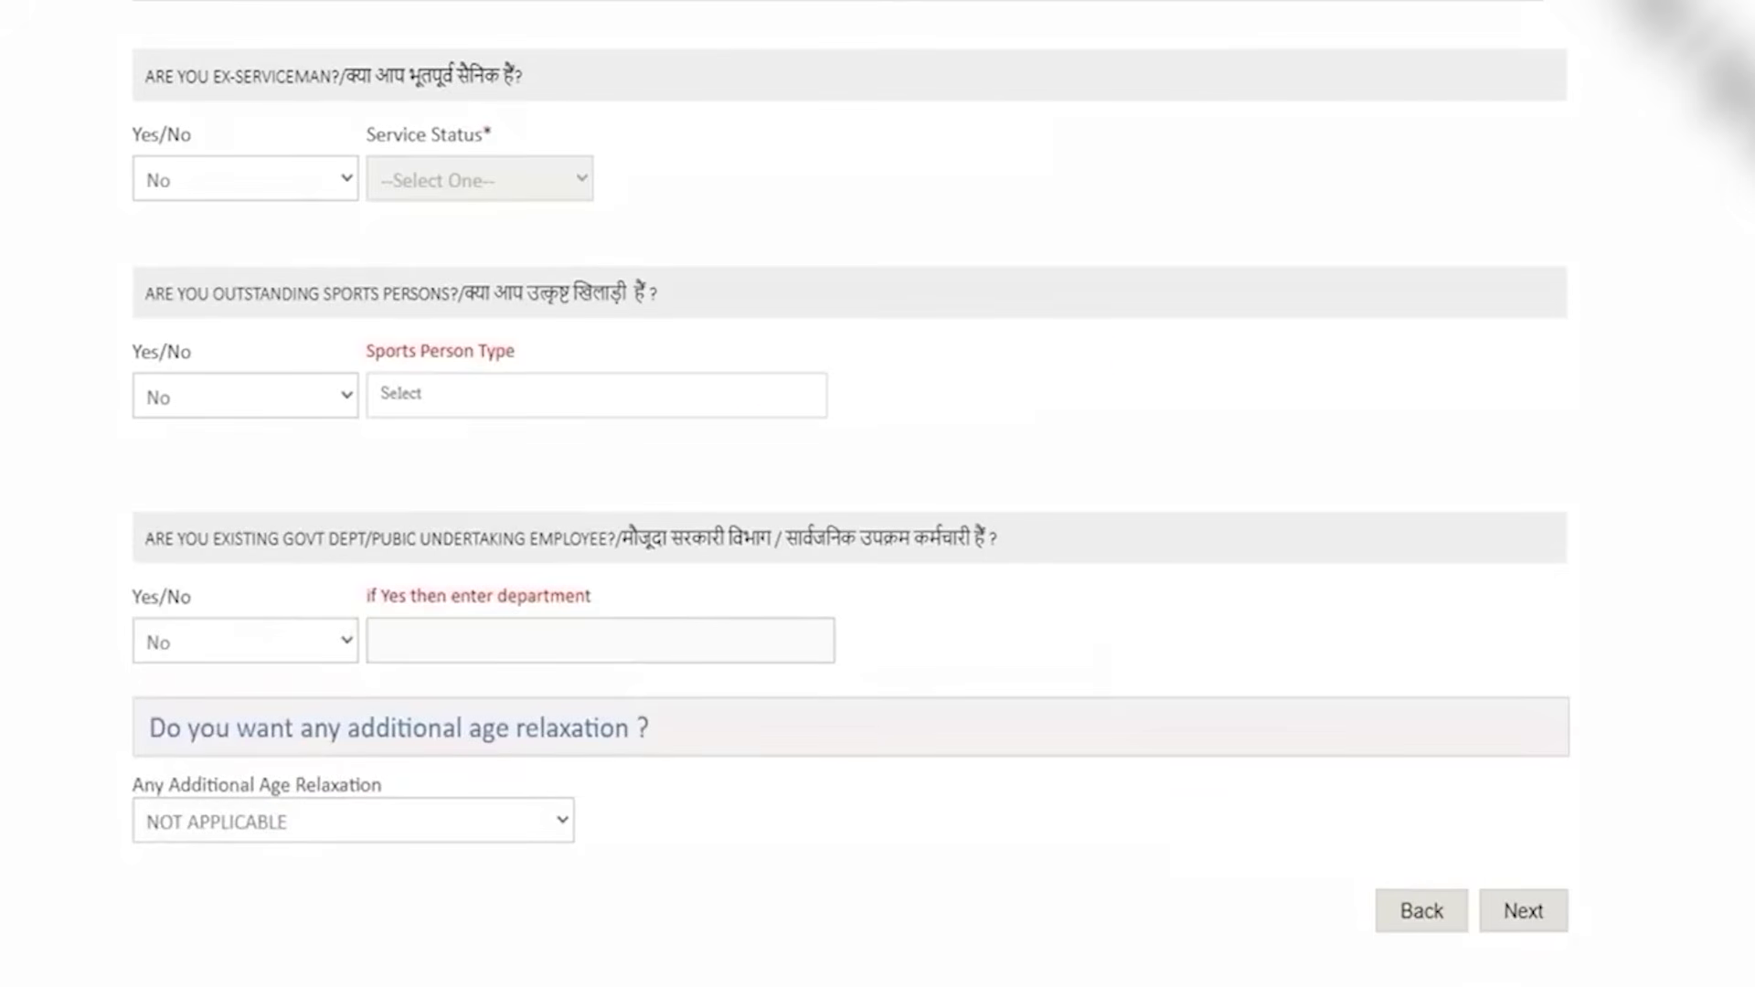
{"action": "left_click", "coordinate": [1554, 892]}
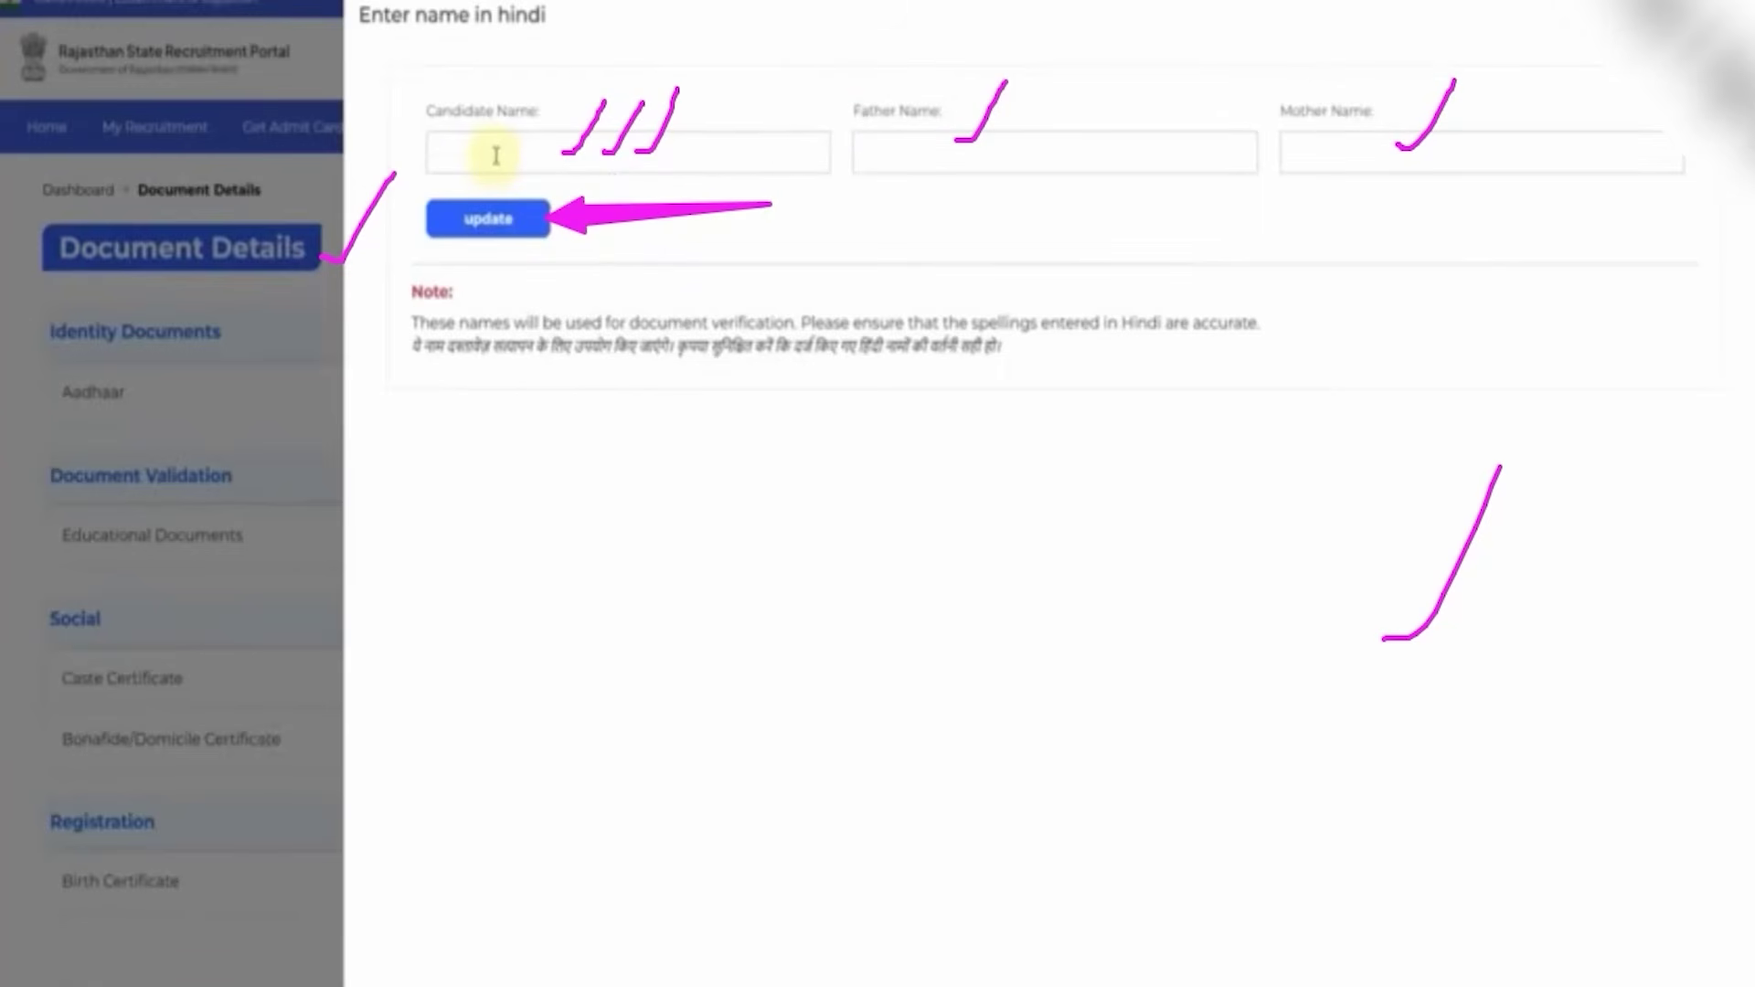
Bring up the Hindi keyboard for the Candidate Name and tick-mark the candidate, father and mother name fields
{"action": "left_click", "coordinate": [505, 142]}
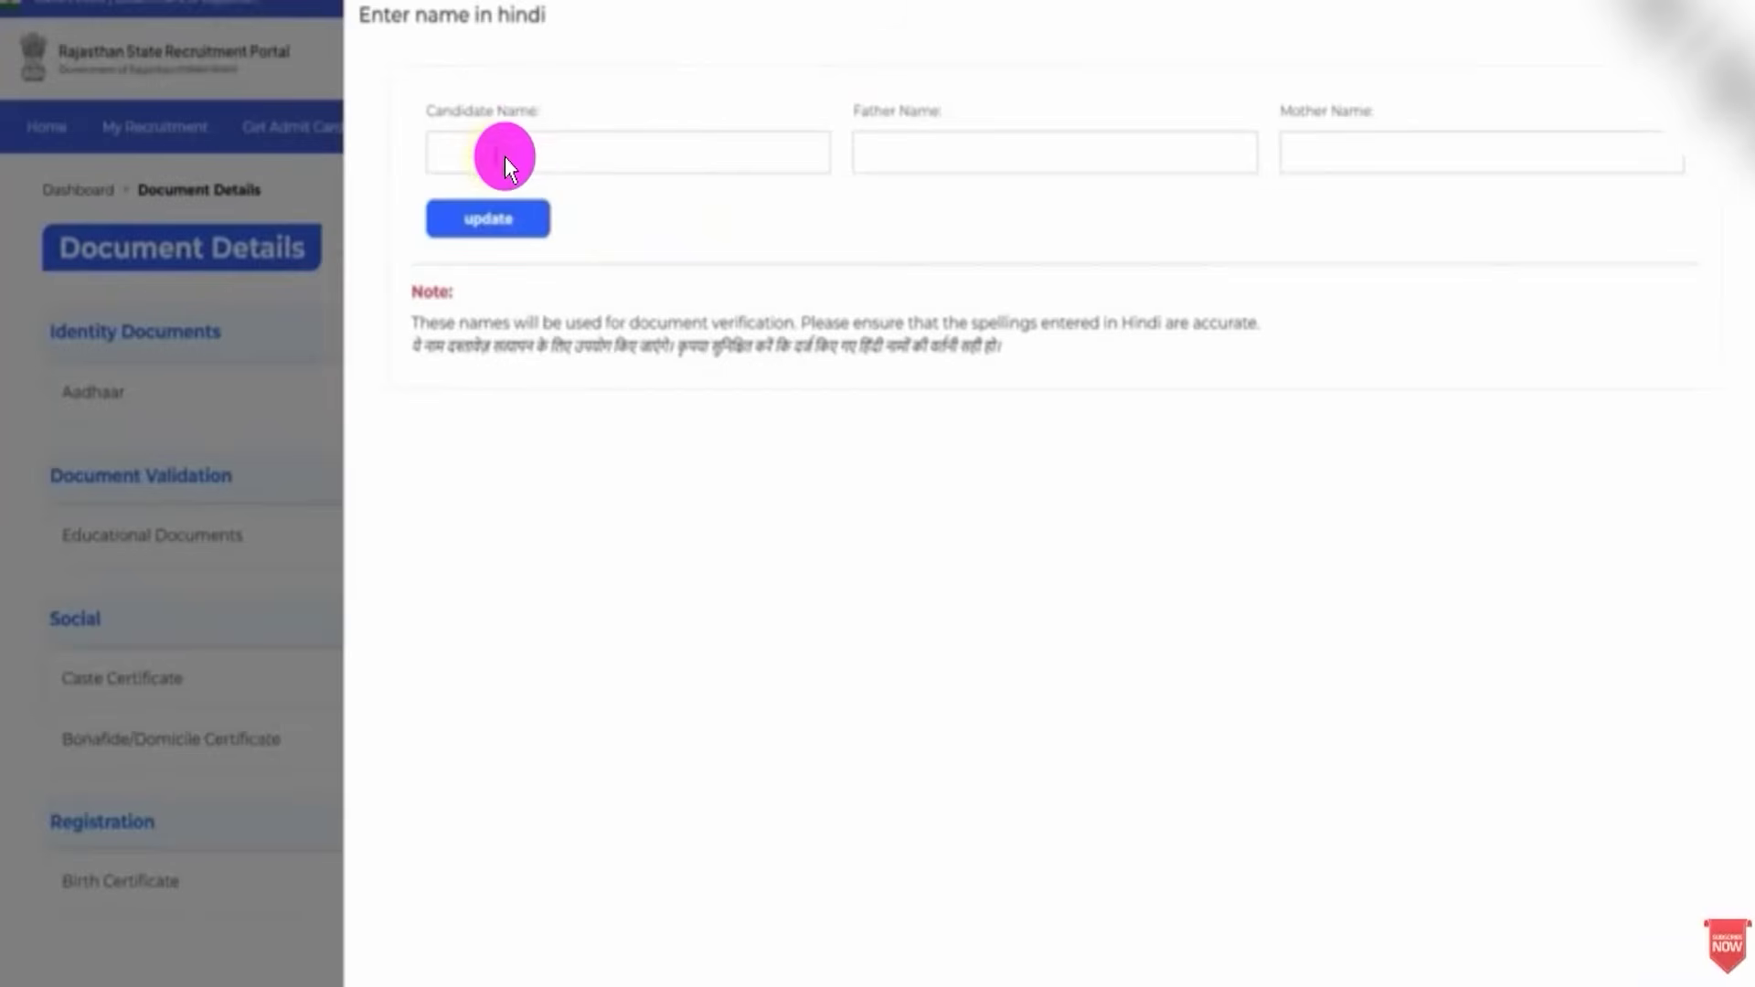
{"action": "left_click", "coordinate": [536, 151]}
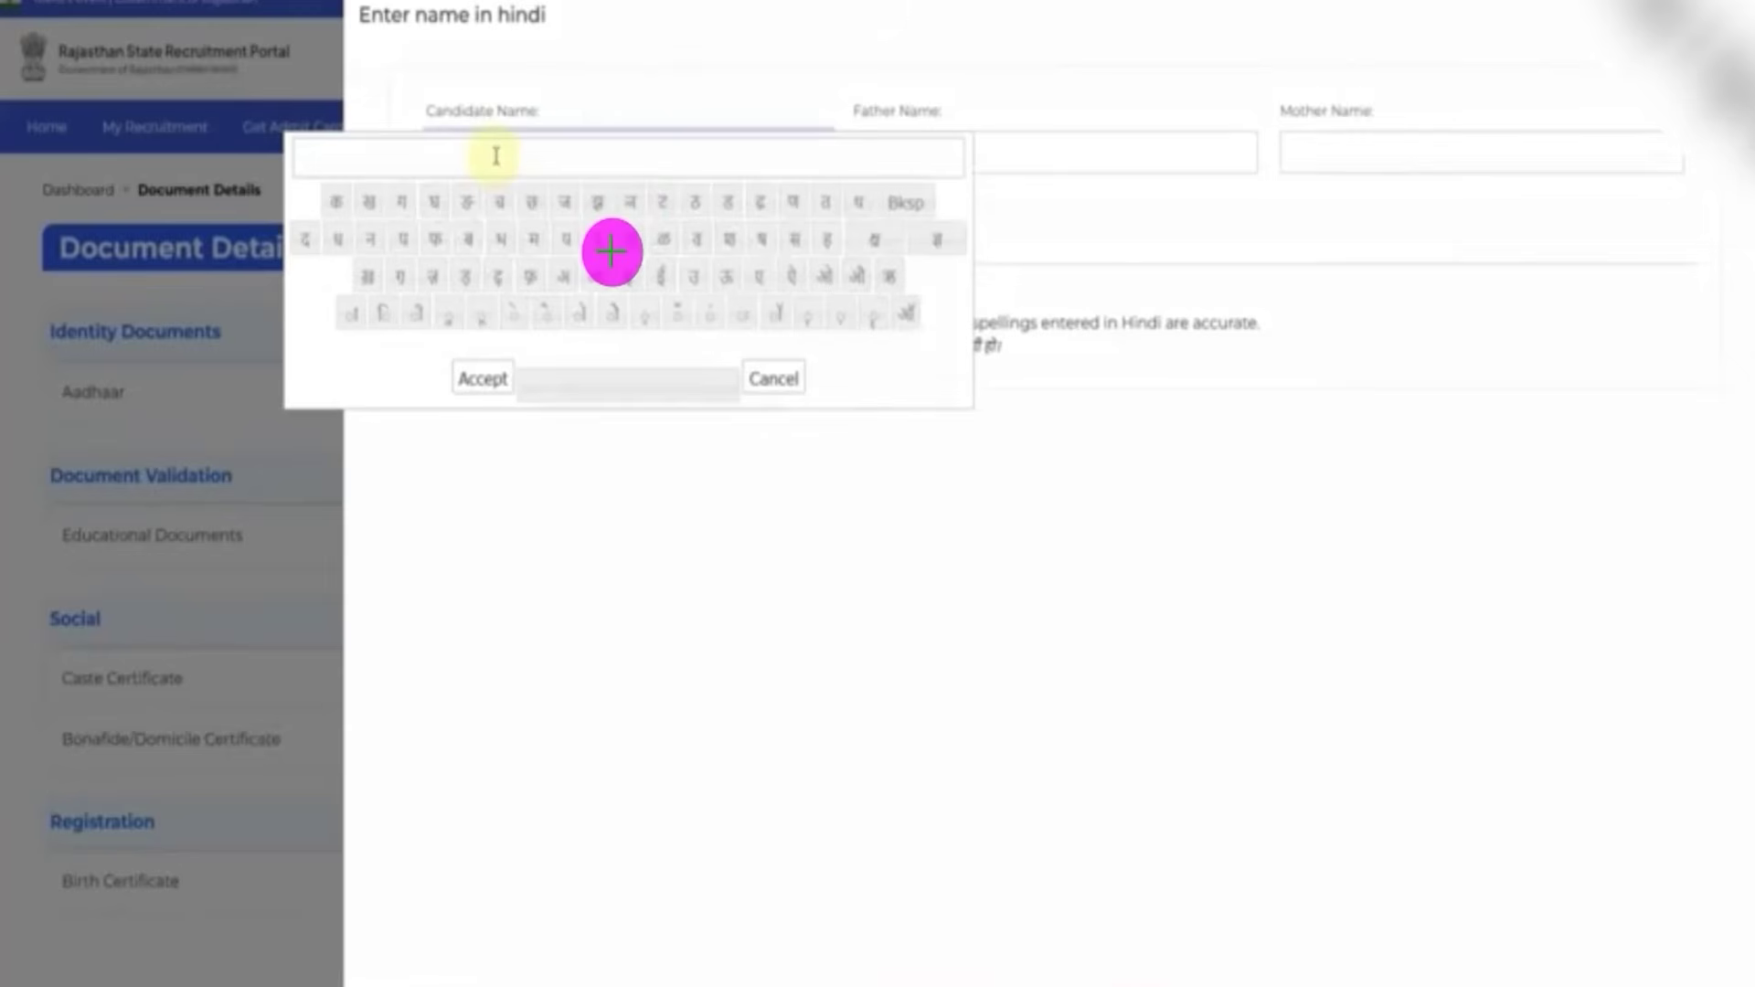
{"action": "left_click_drag", "start_coordinate": [623, 245], "coordinate": [649, 211]}
{"action": "left_click_drag", "start_coordinate": [583, 155], "coordinate": [636, 91]}
{"action": "left_click_drag", "start_coordinate": [1034, 149], "coordinate": [1150, 68]}
{"action": "left_click_drag", "start_coordinate": [1373, 156], "coordinate": [1437, 102]}
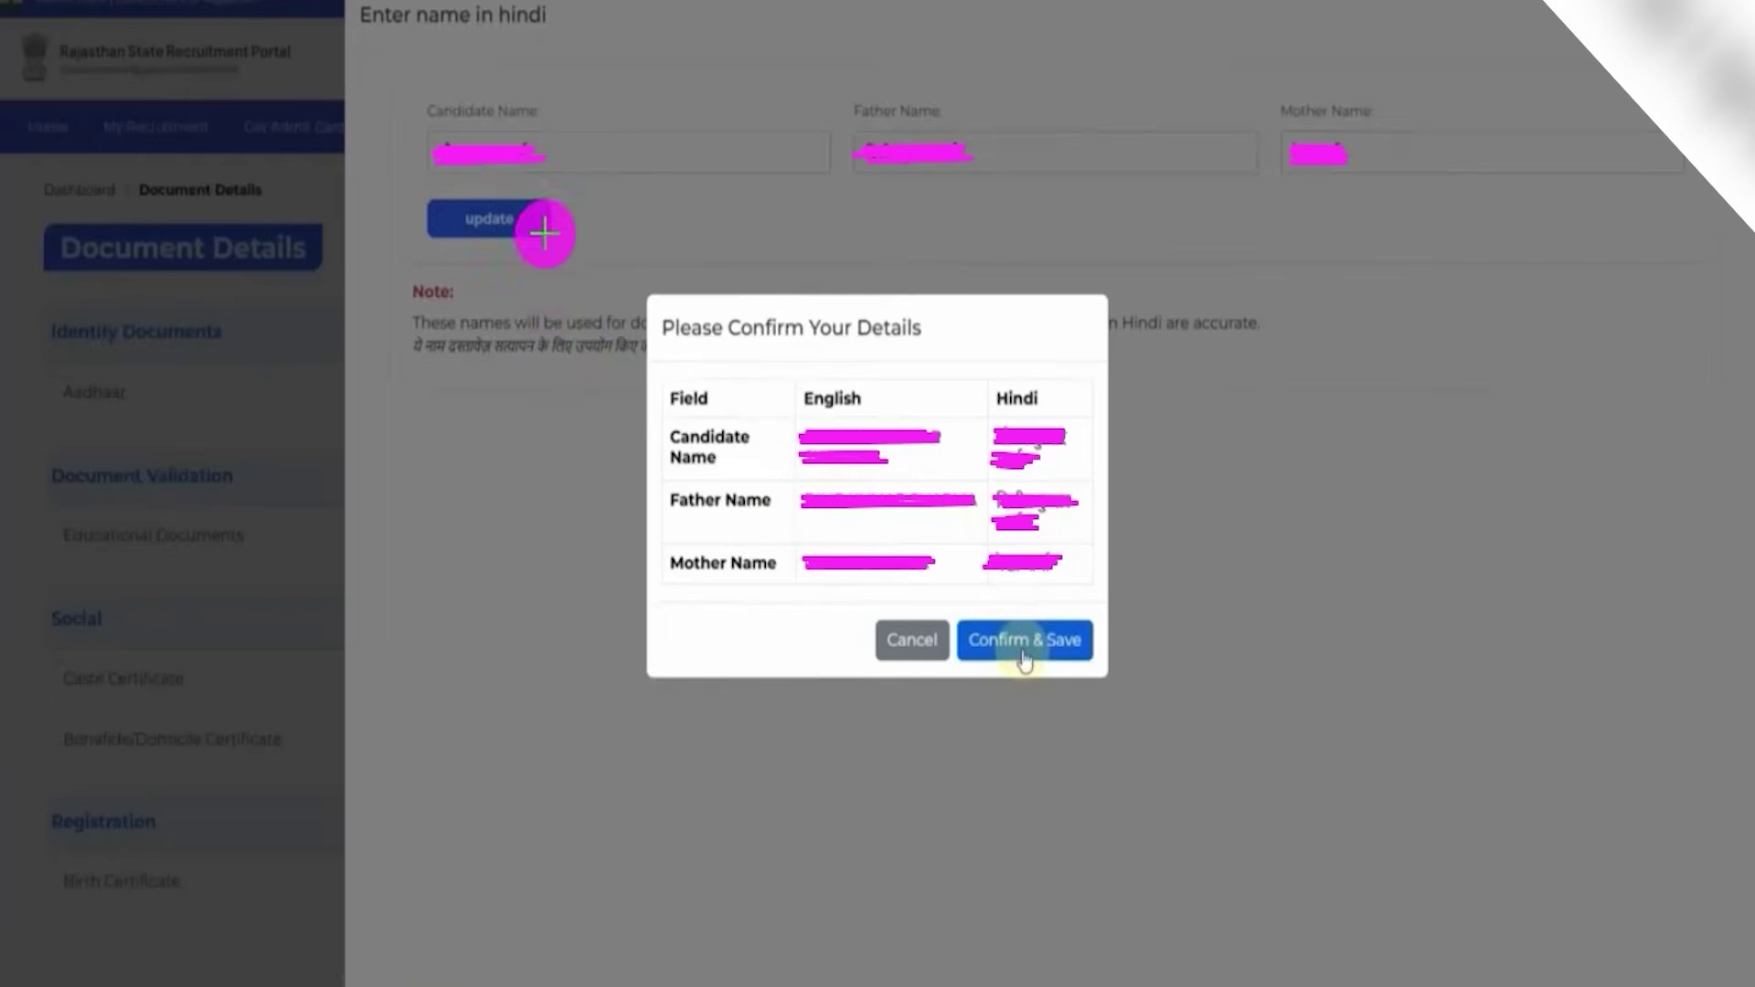
Tick-mark the update option and the English and Hindi name details in the confirmation, and confirm and save them
{"action": "left_click_drag", "start_coordinate": [569, 229], "coordinate": [649, 167]}
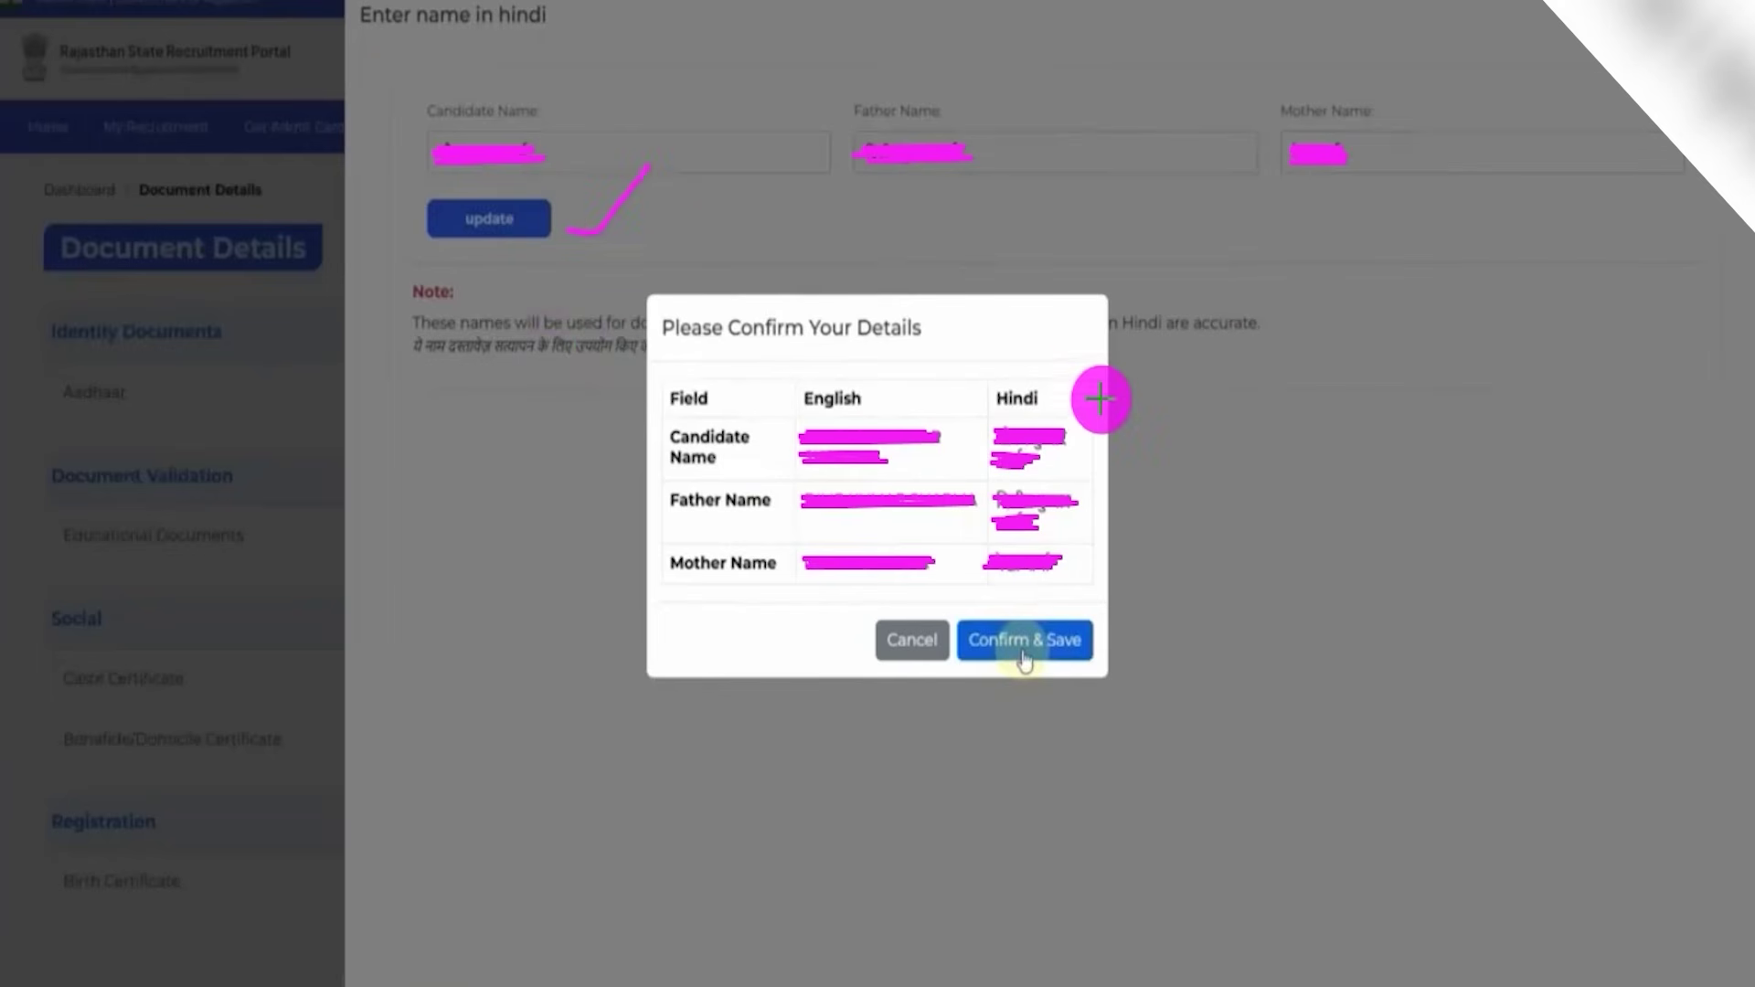
{"action": "left_click_drag", "start_coordinate": [891, 392], "coordinate": [919, 362]}
{"action": "mouse_move", "coordinate": [1053, 387]}
{"action": "left_mouse_down"}
{"action": "mouse_move", "coordinate": [1083, 375]}
{"action": "mouse_move", "coordinate": [1085, 343]}
{"action": "left_mouse_up"}
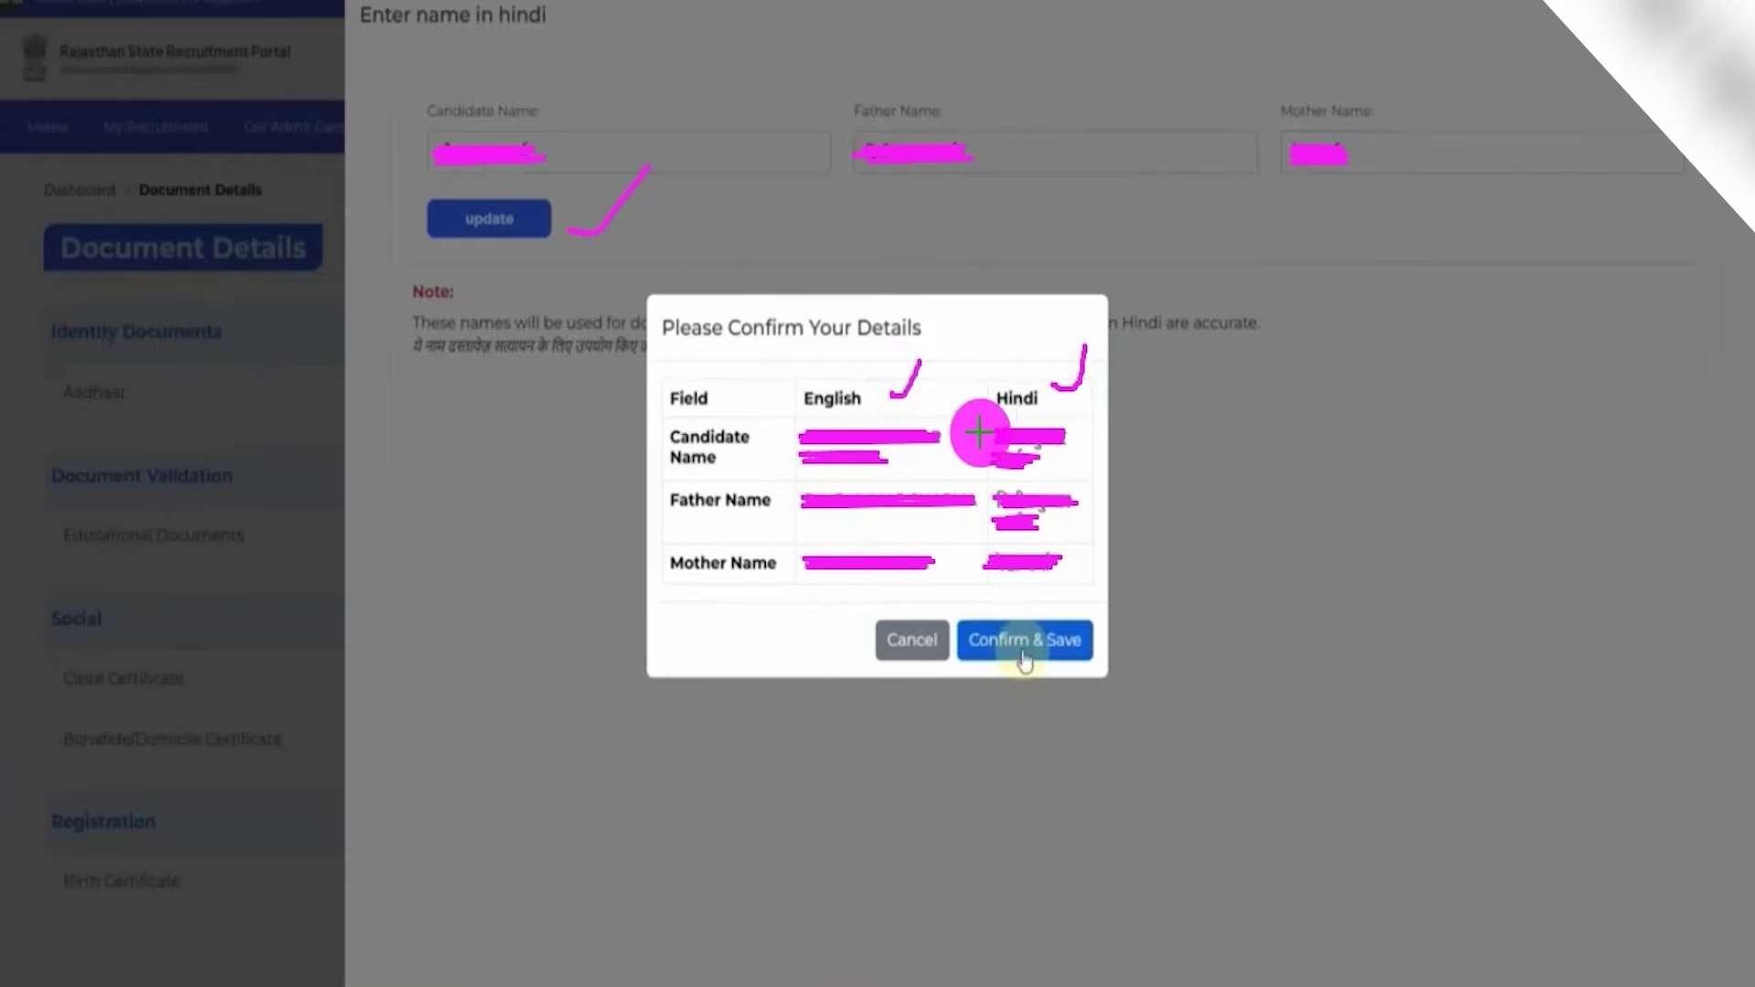
{"action": "left_click_drag", "start_coordinate": [931, 460], "coordinate": [956, 435]}
{"action": "mouse_move", "coordinate": [908, 519]}
{"action": "left_mouse_down"}
{"action": "mouse_move", "coordinate": [932, 504]}
{"action": "mouse_move", "coordinate": [957, 536]}
{"action": "left_mouse_up"}
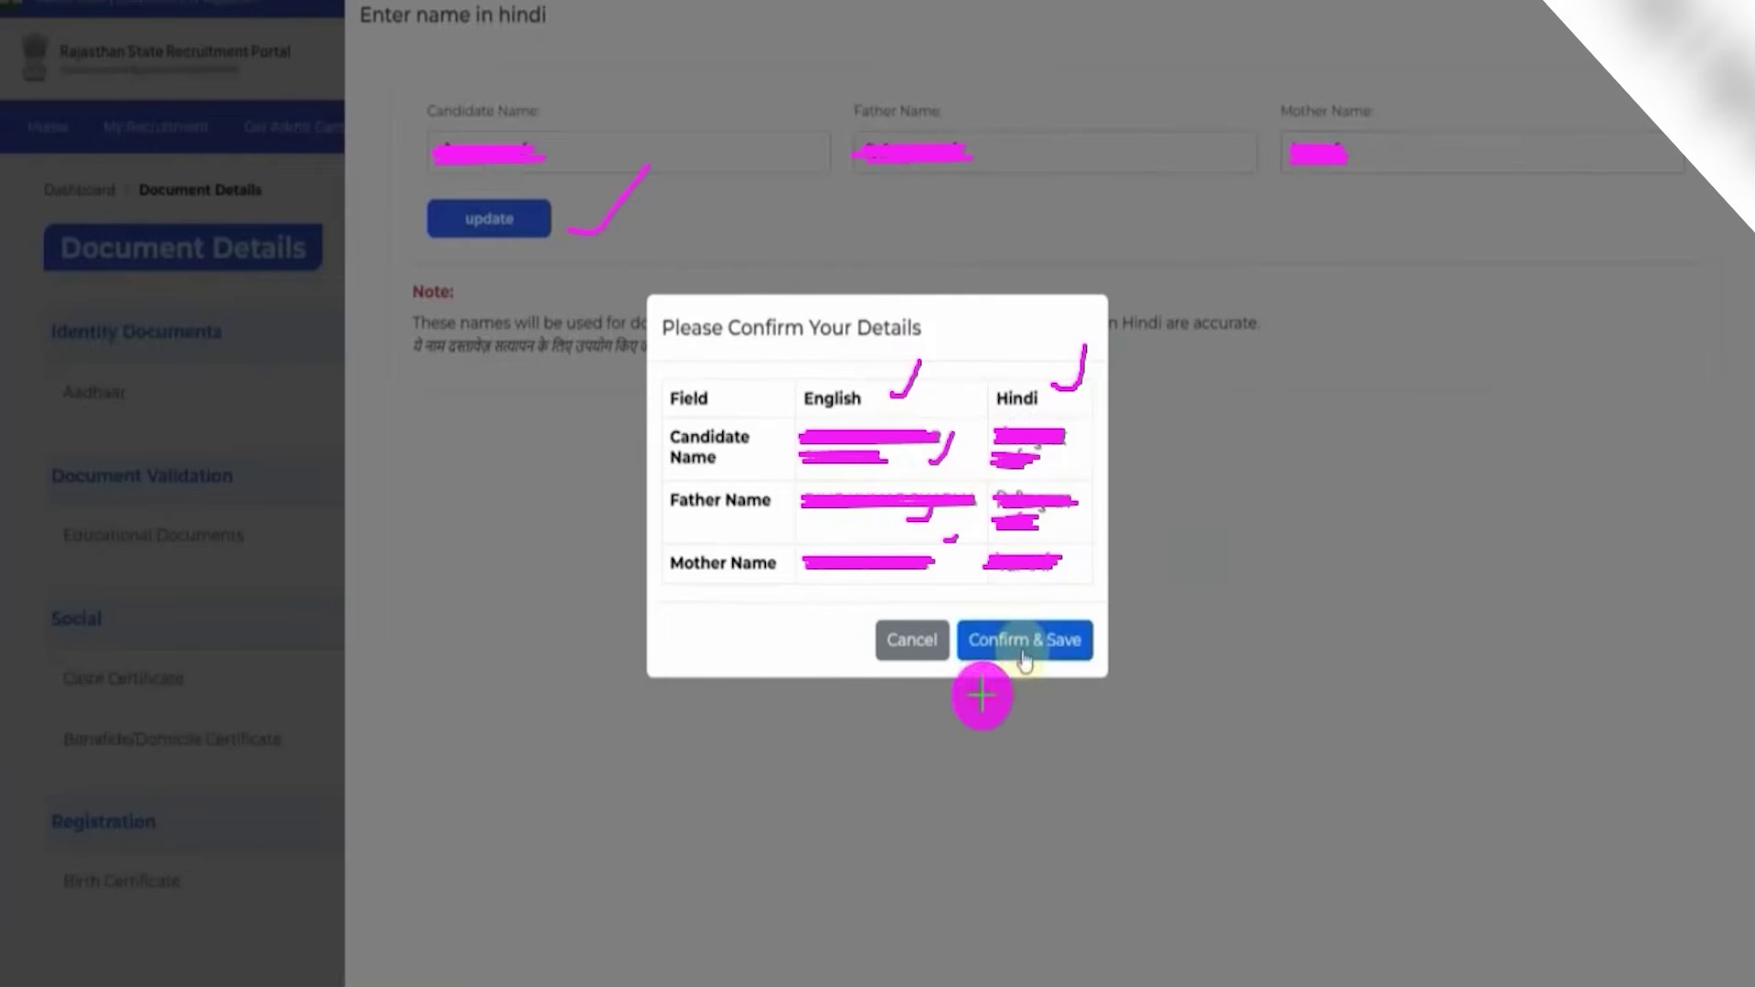
{"action": "left_click_drag", "start_coordinate": [1595, 533], "coordinate": [1218, 623]}
{"action": "left_click", "coordinate": [1025, 641]}
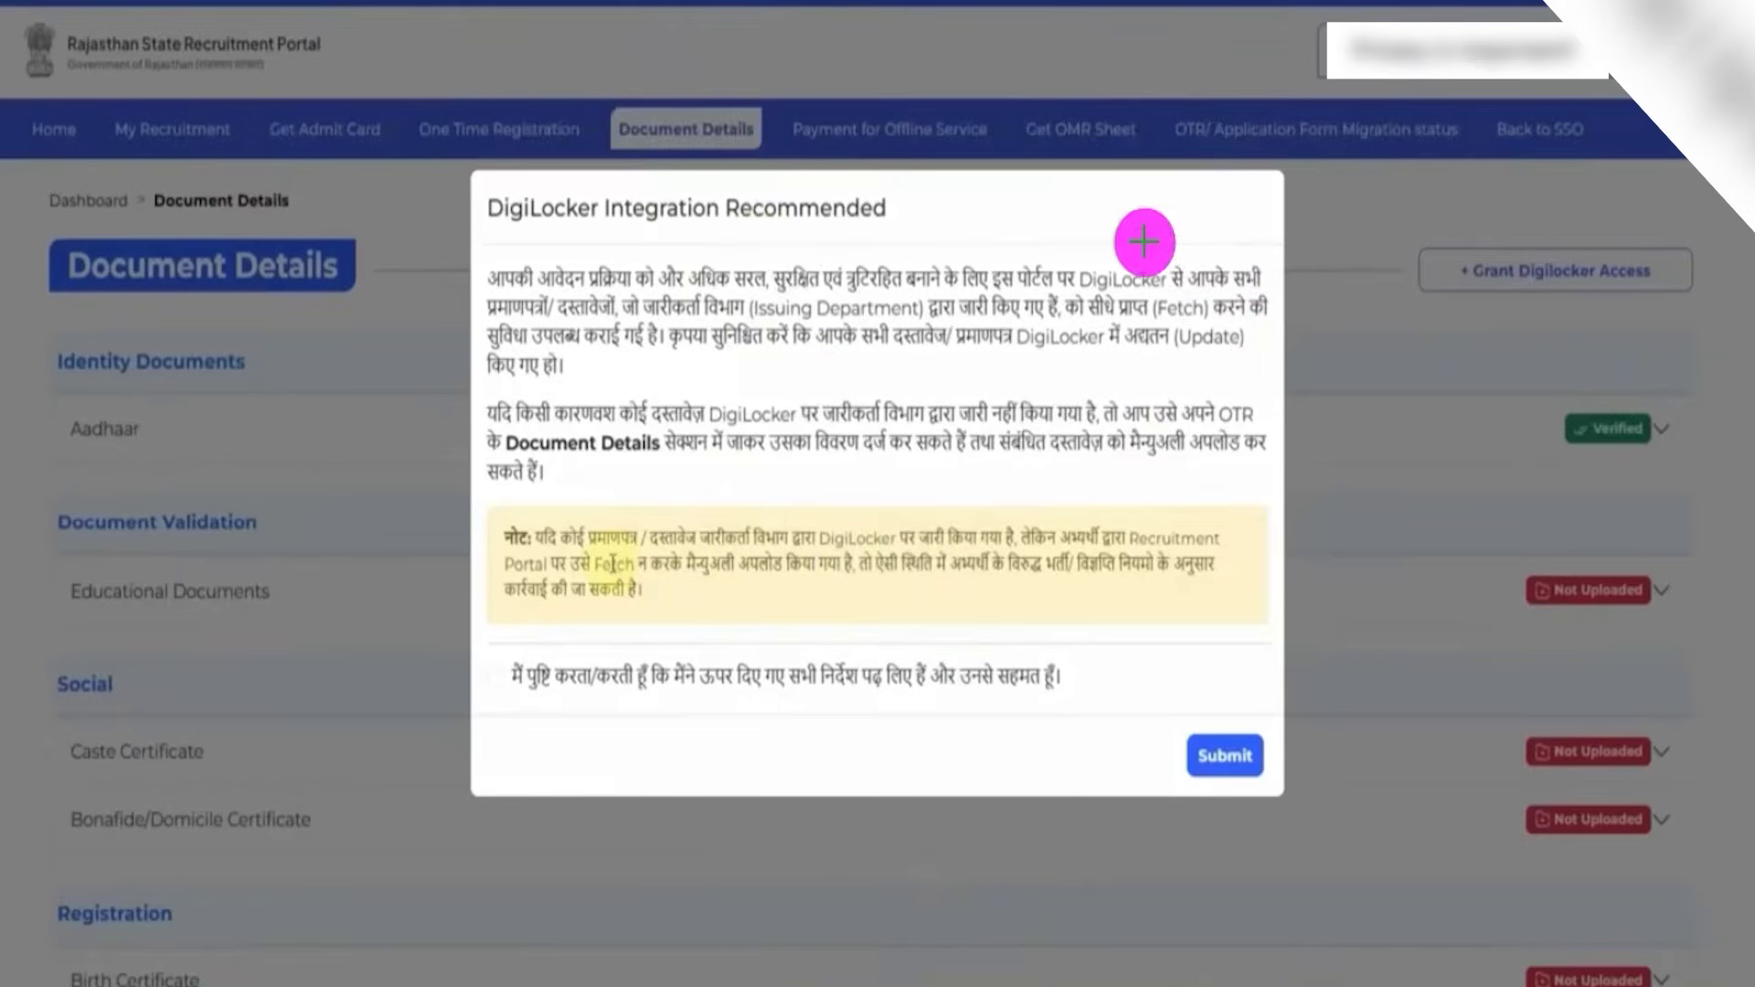
Underline the DigiLocker Integration Recommended heading, tick-mark its instructions and declaration, submit the notice and mark the Grant Digilocker Access option
{"action": "left_click_drag", "start_coordinate": [1144, 243], "coordinate": [1197, 183]}
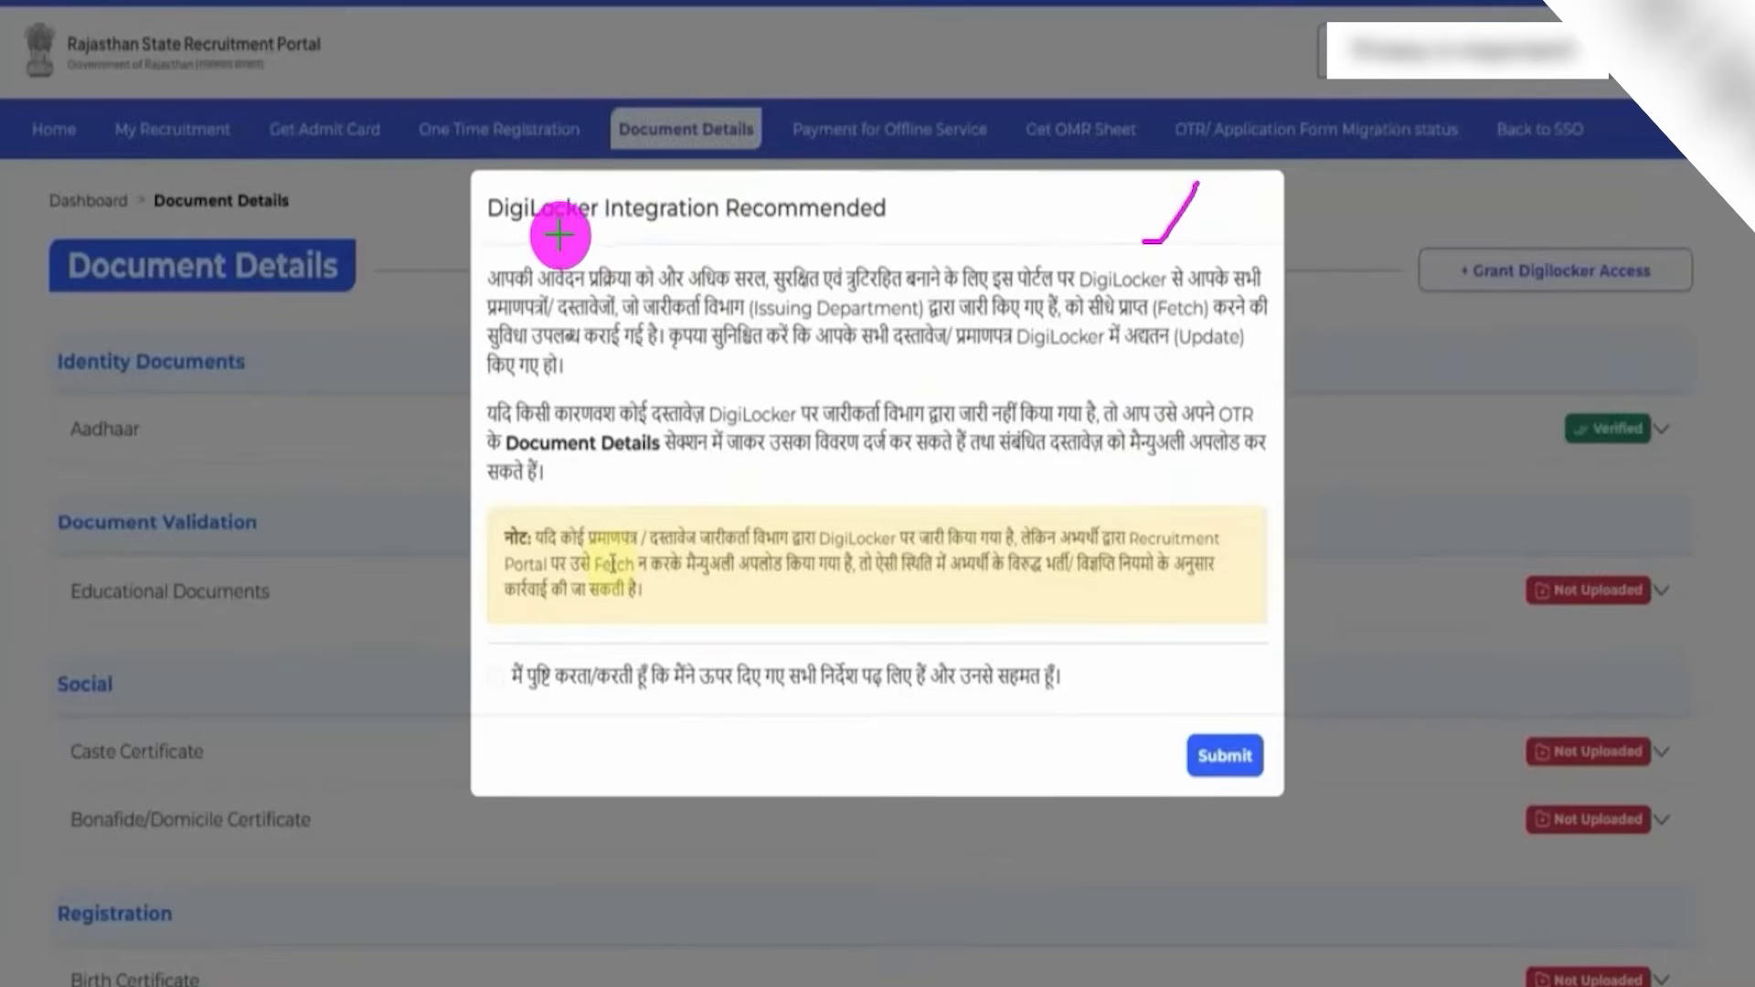
{"action": "left_click_drag", "start_coordinate": [507, 242], "coordinate": [860, 237]}
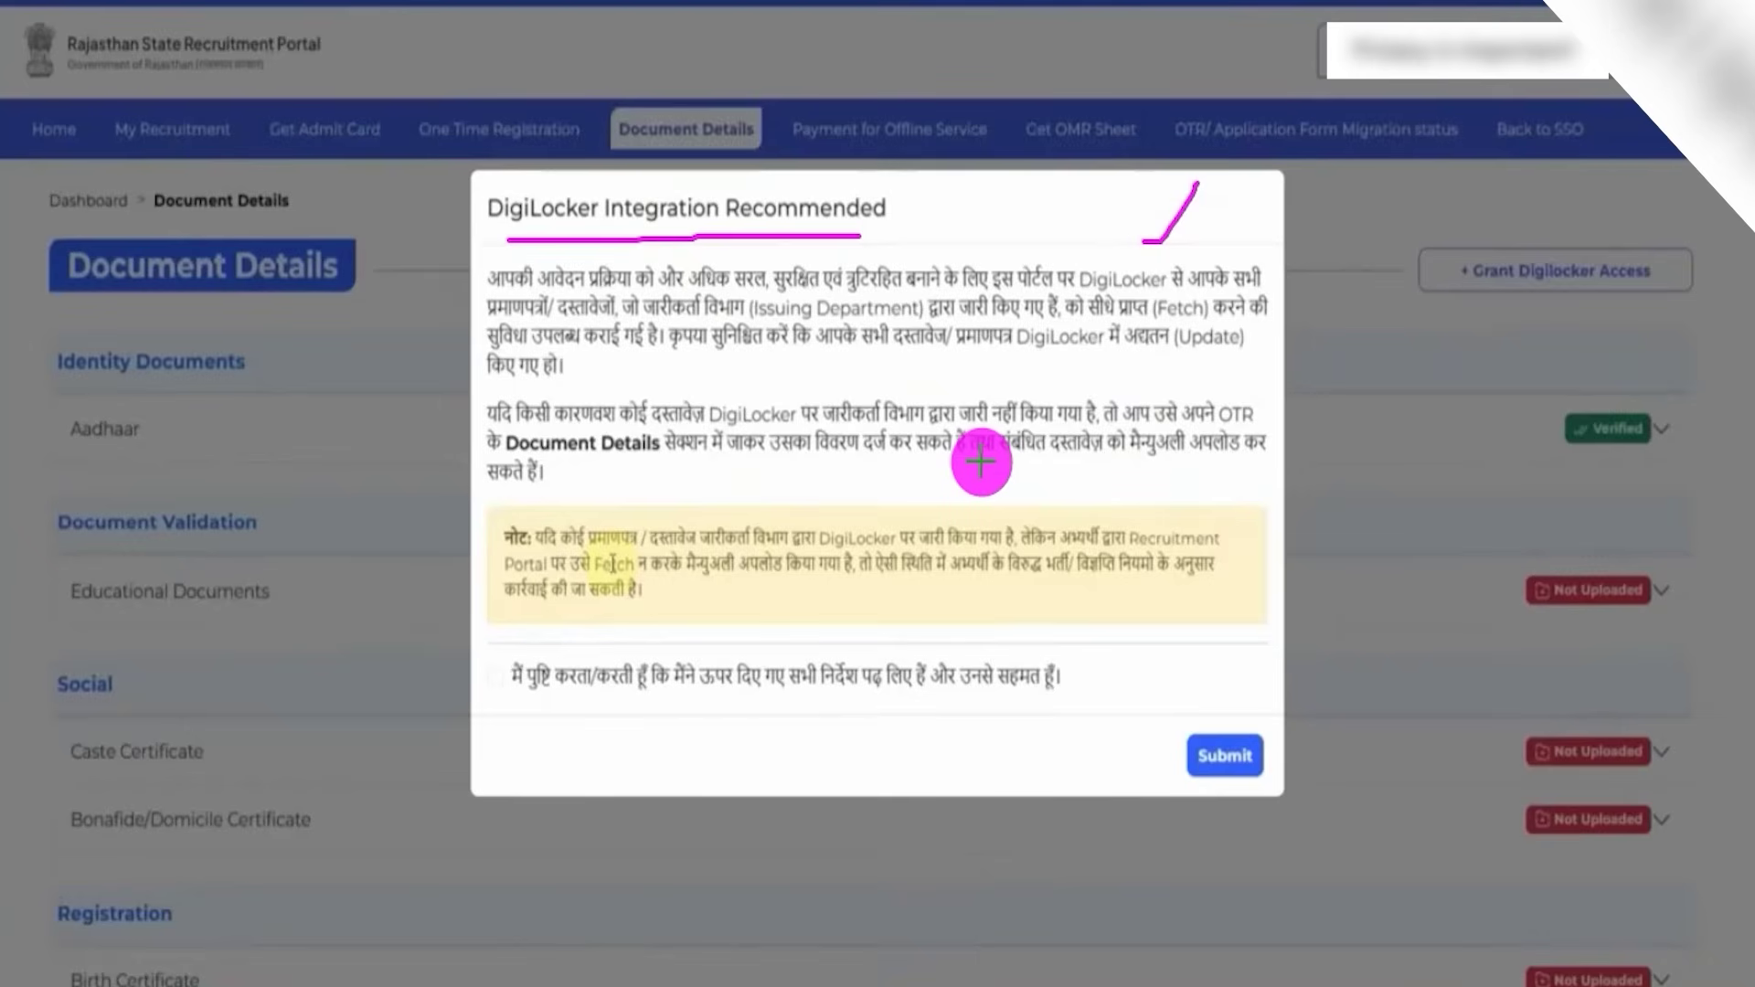
{"action": "left_click_drag", "start_coordinate": [923, 476], "coordinate": [982, 356]}
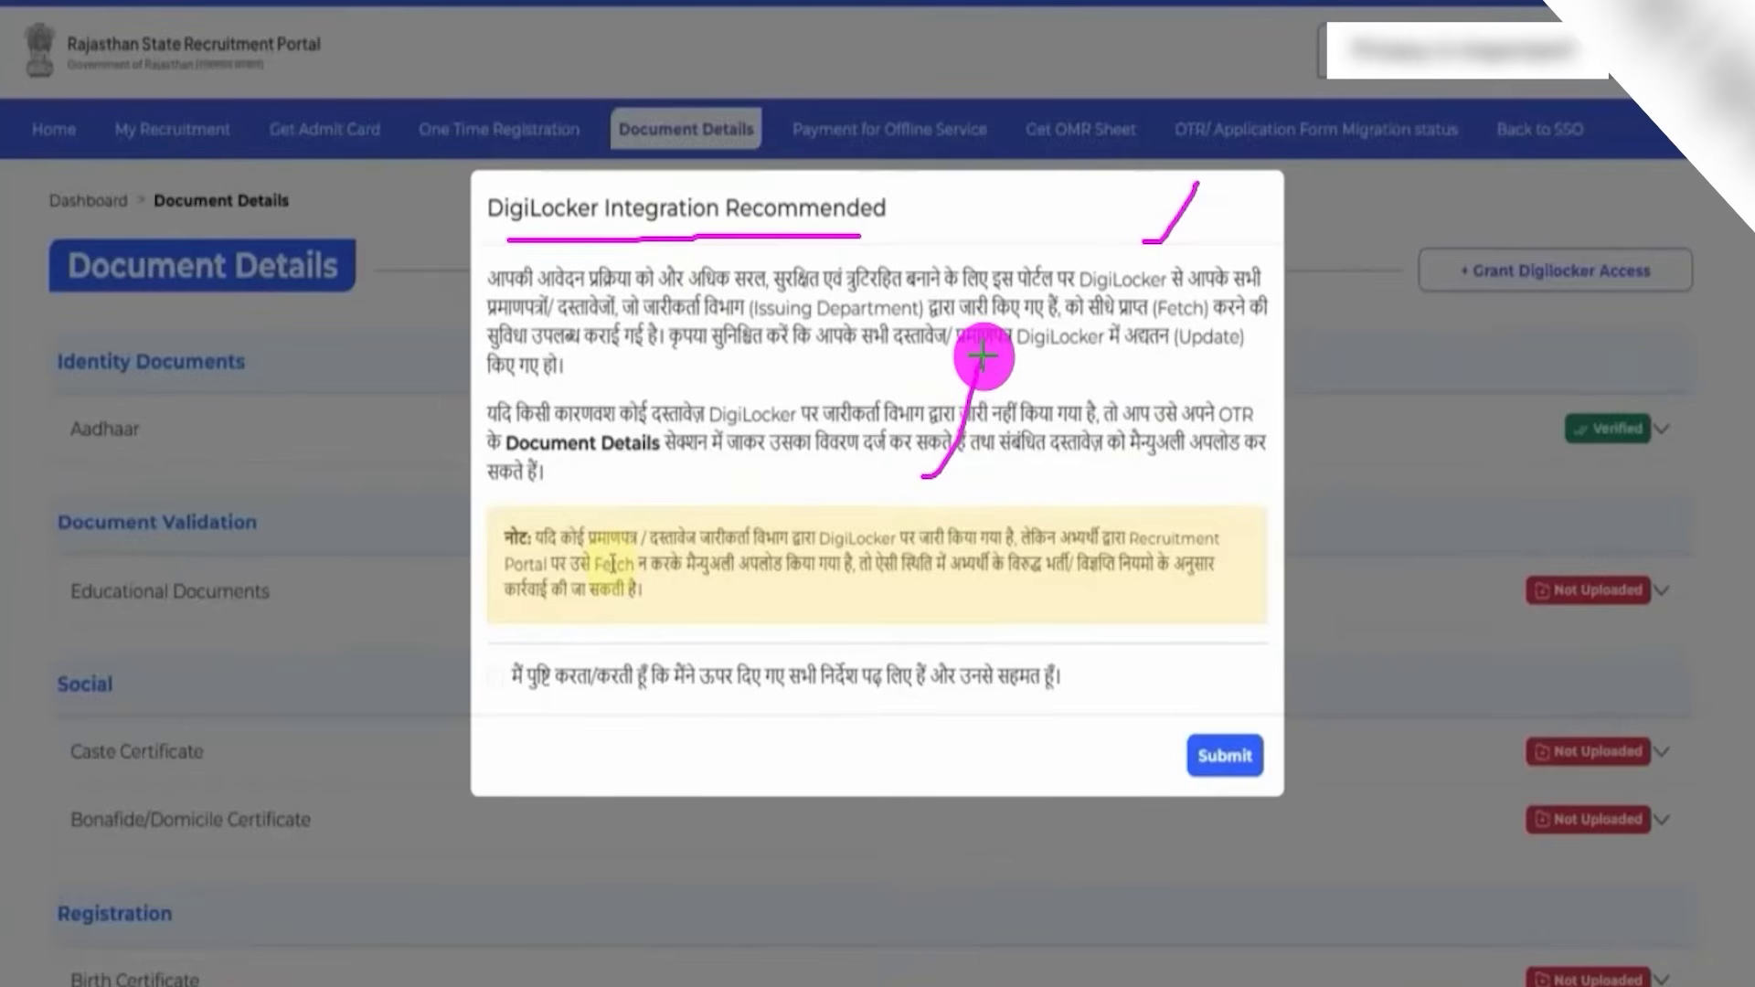
{"action": "left_click_drag", "start_coordinate": [496, 675], "coordinate": [538, 612]}
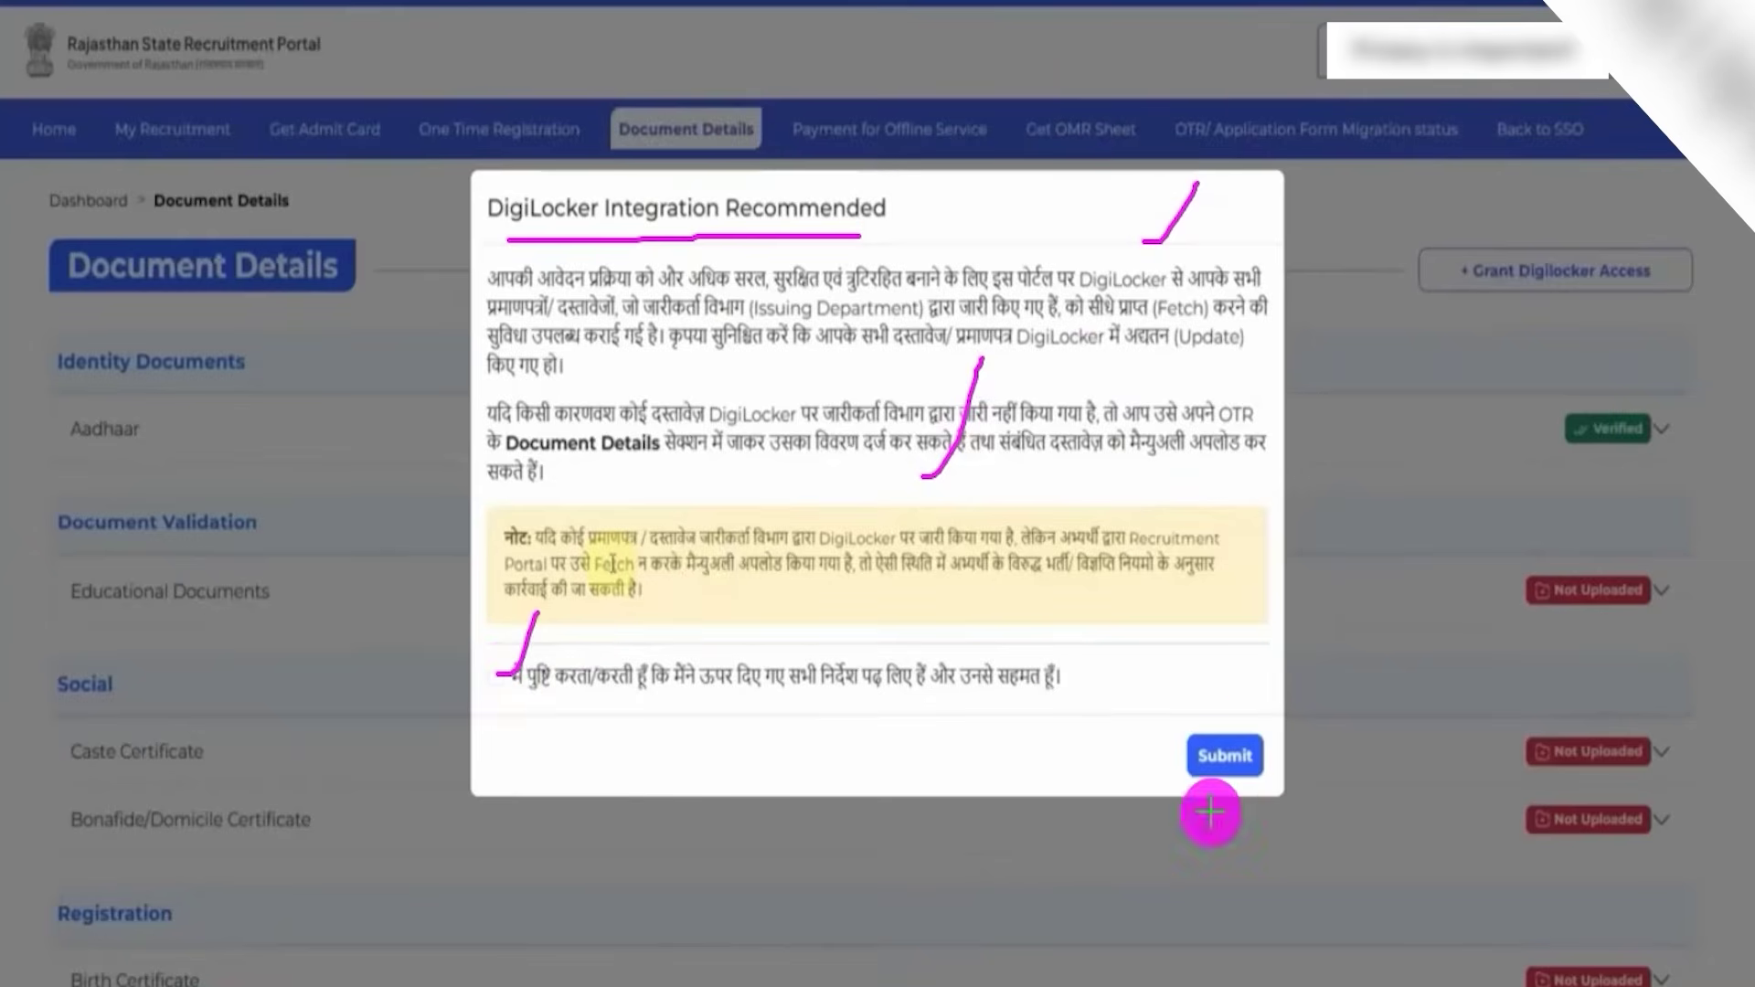
{"action": "left_click", "coordinate": [1225, 755]}
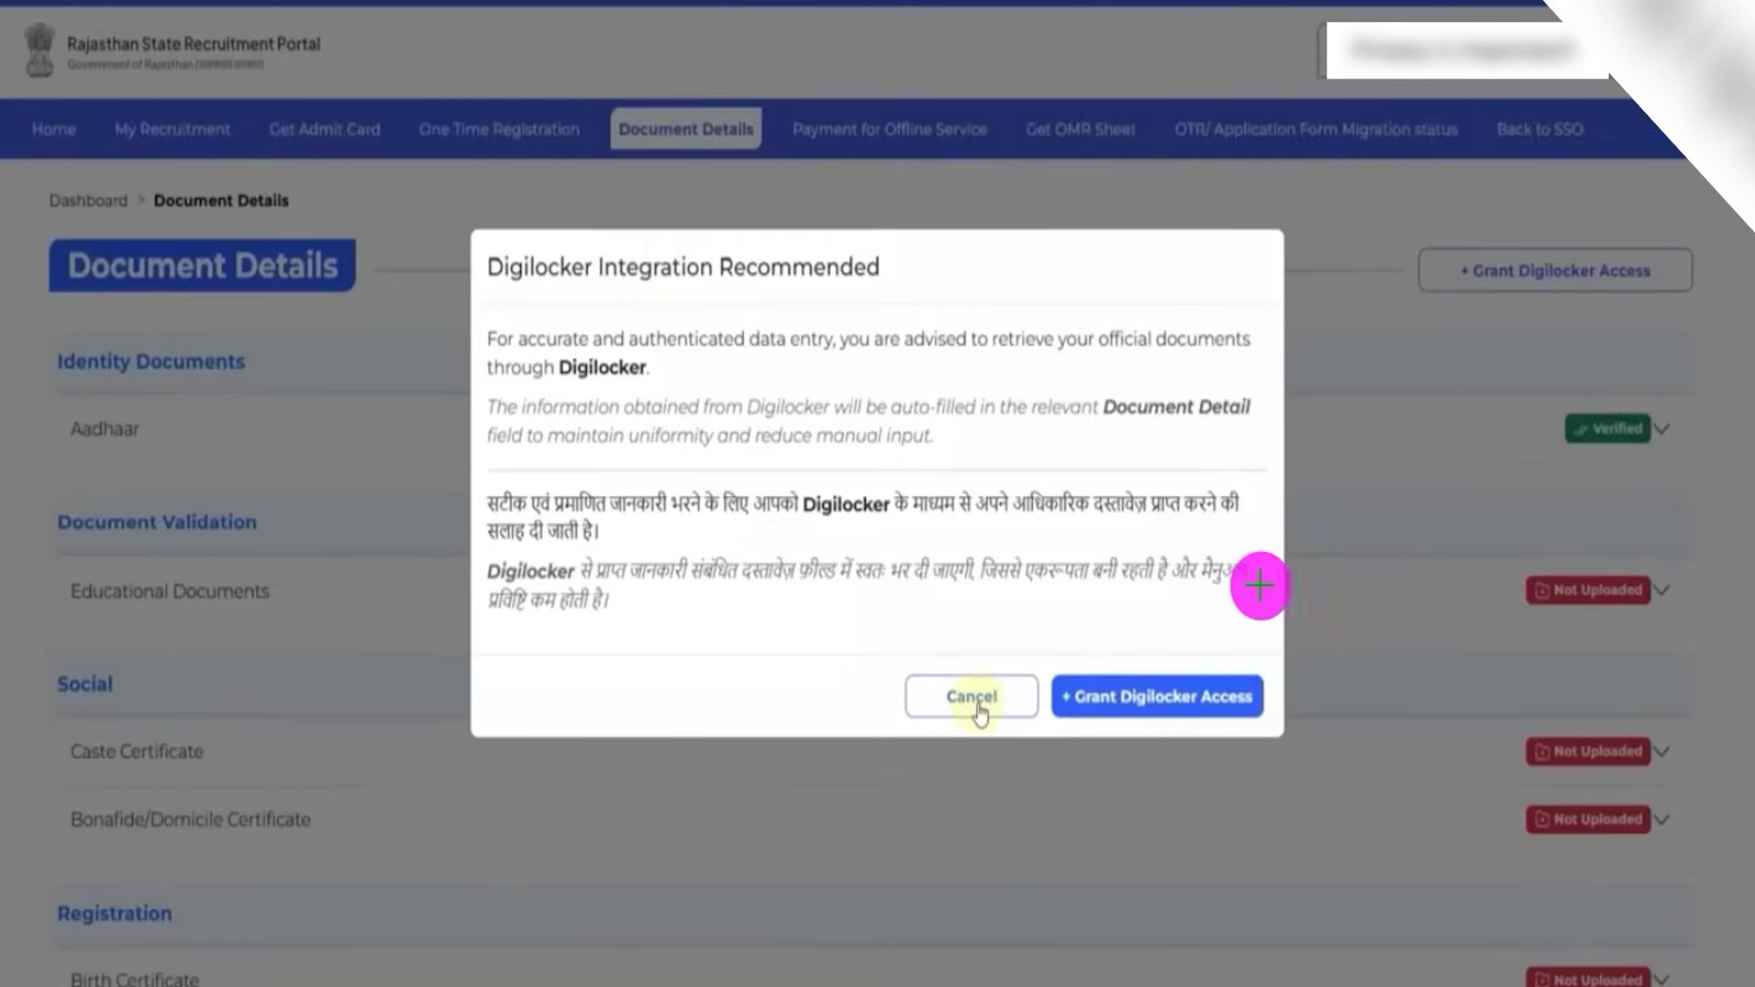
{"action": "mouse_move", "coordinate": [1154, 655]}
{"action": "left_mouse_down"}
{"action": "mouse_move", "coordinate": [1045, 674]}
{"action": "mouse_move", "coordinate": [1085, 732]}
{"action": "mouse_move", "coordinate": [1276, 747]}
{"action": "mouse_move", "coordinate": [1246, 657]}
{"action": "mouse_move", "coordinate": [1165, 656]}
{"action": "left_mouse_up"}
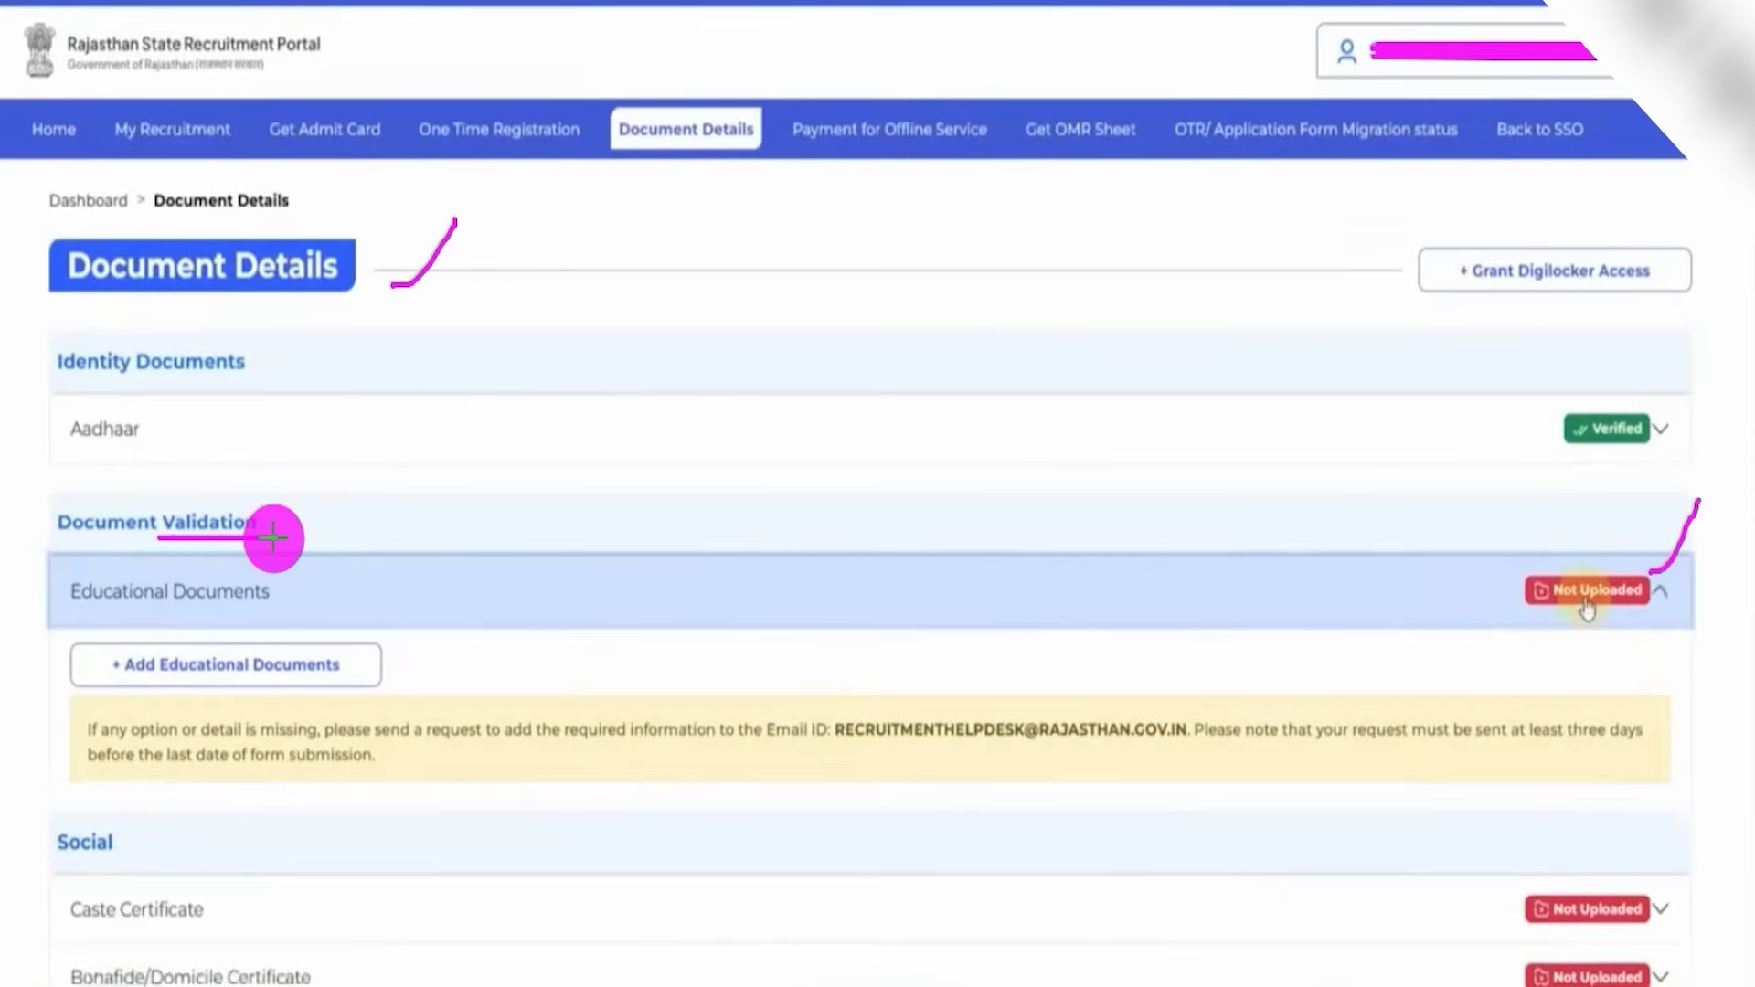
Add an educational document entry with Qualification Group Secondary (10th) and Qualification Level Tenth
{"action": "left_click", "coordinate": [372, 665]}
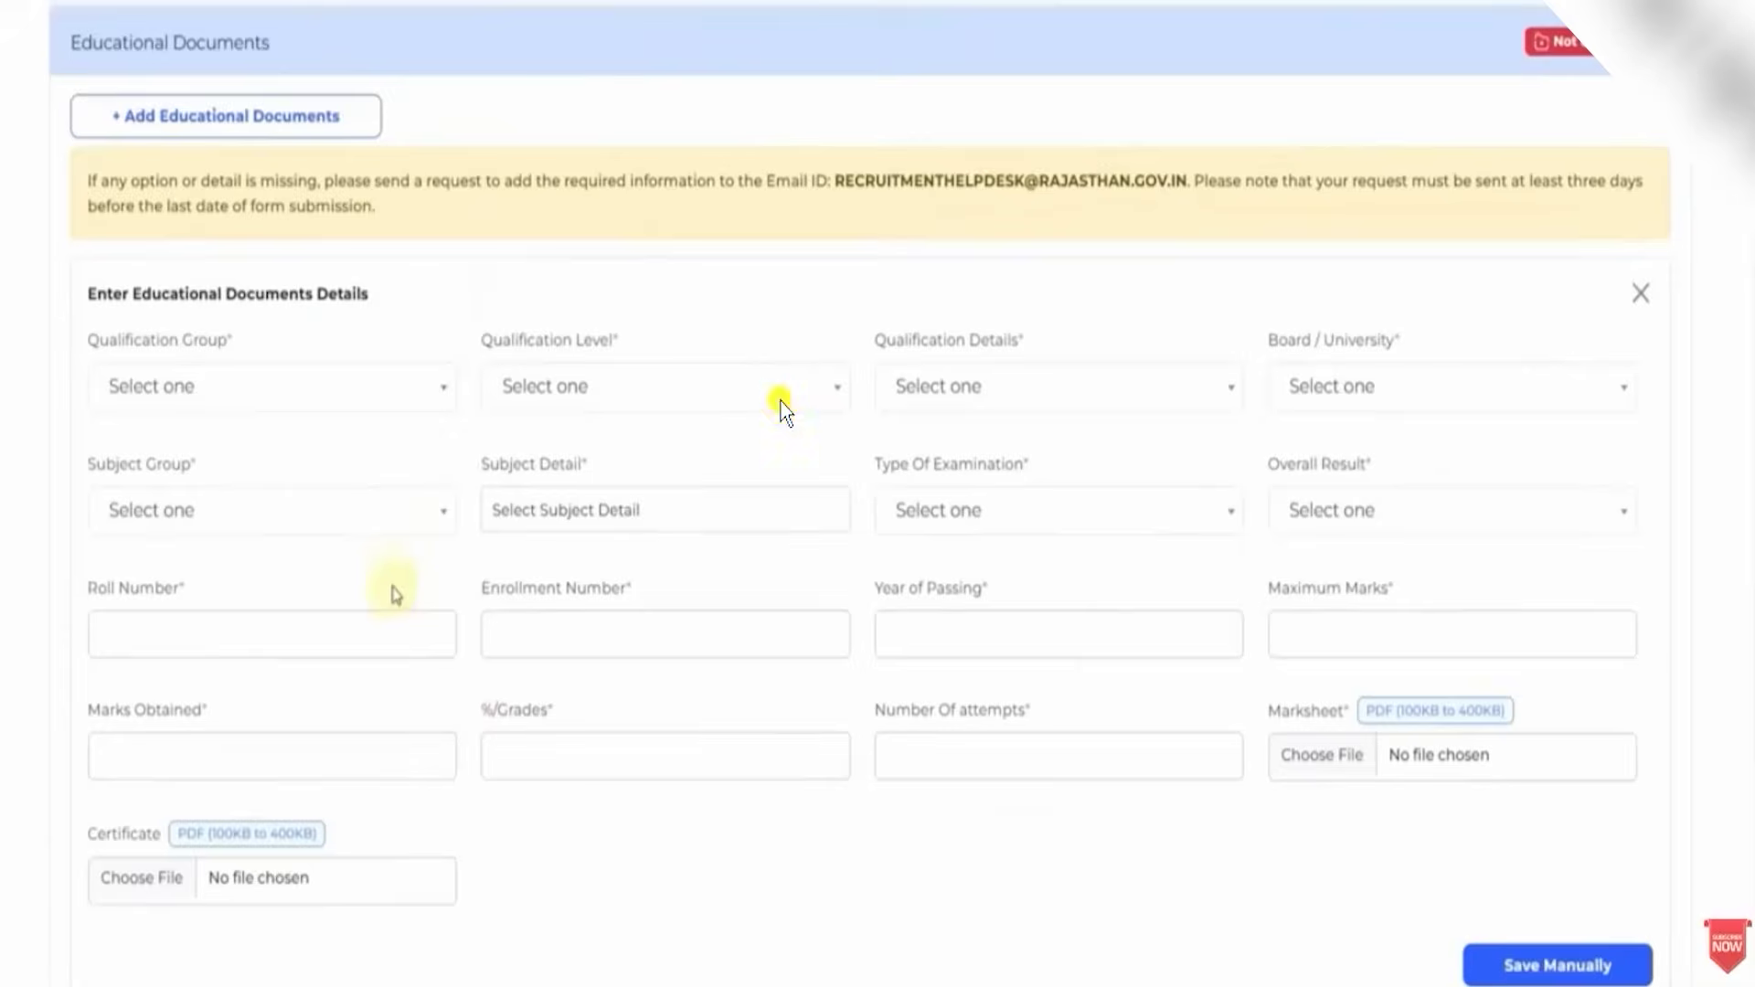
{"action": "scroll", "coordinate": [393, 566], "scroll_direction": "down", "scroll_amount": 1}
{"action": "left_click", "coordinate": [243, 289]}
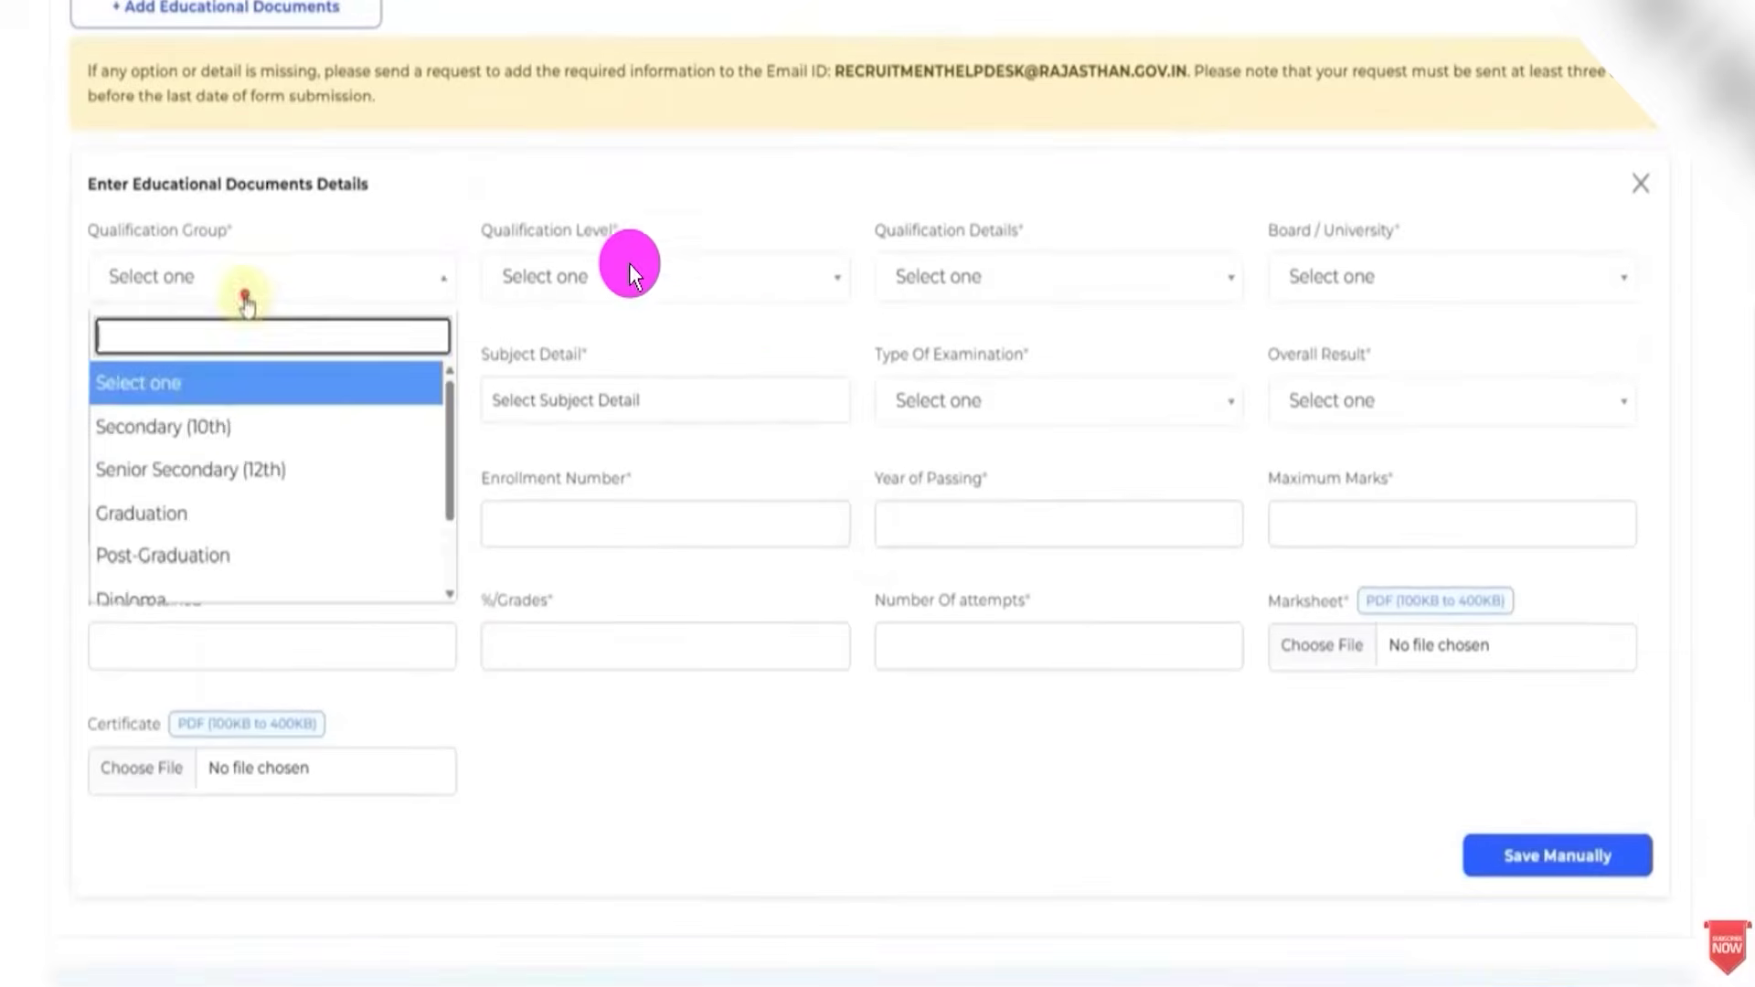
{"action": "left_click", "coordinate": [243, 424]}
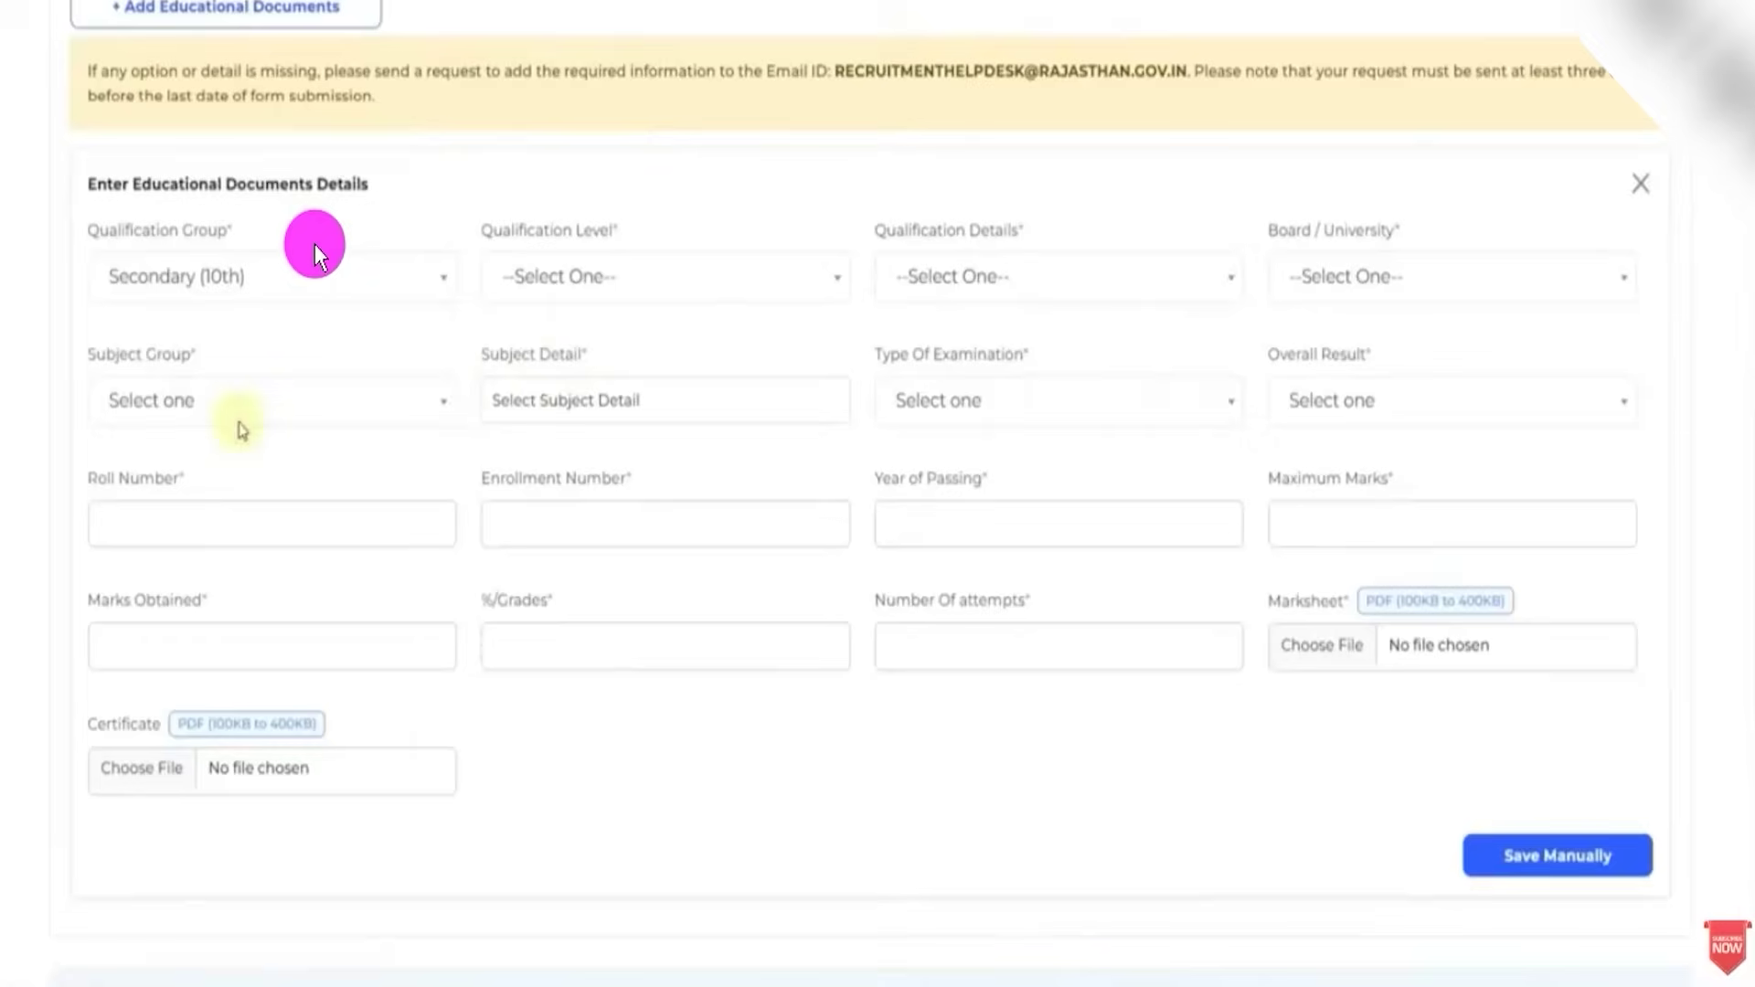
{"action": "left_click", "coordinate": [582, 299]}
{"action": "left_click", "coordinate": [564, 423]}
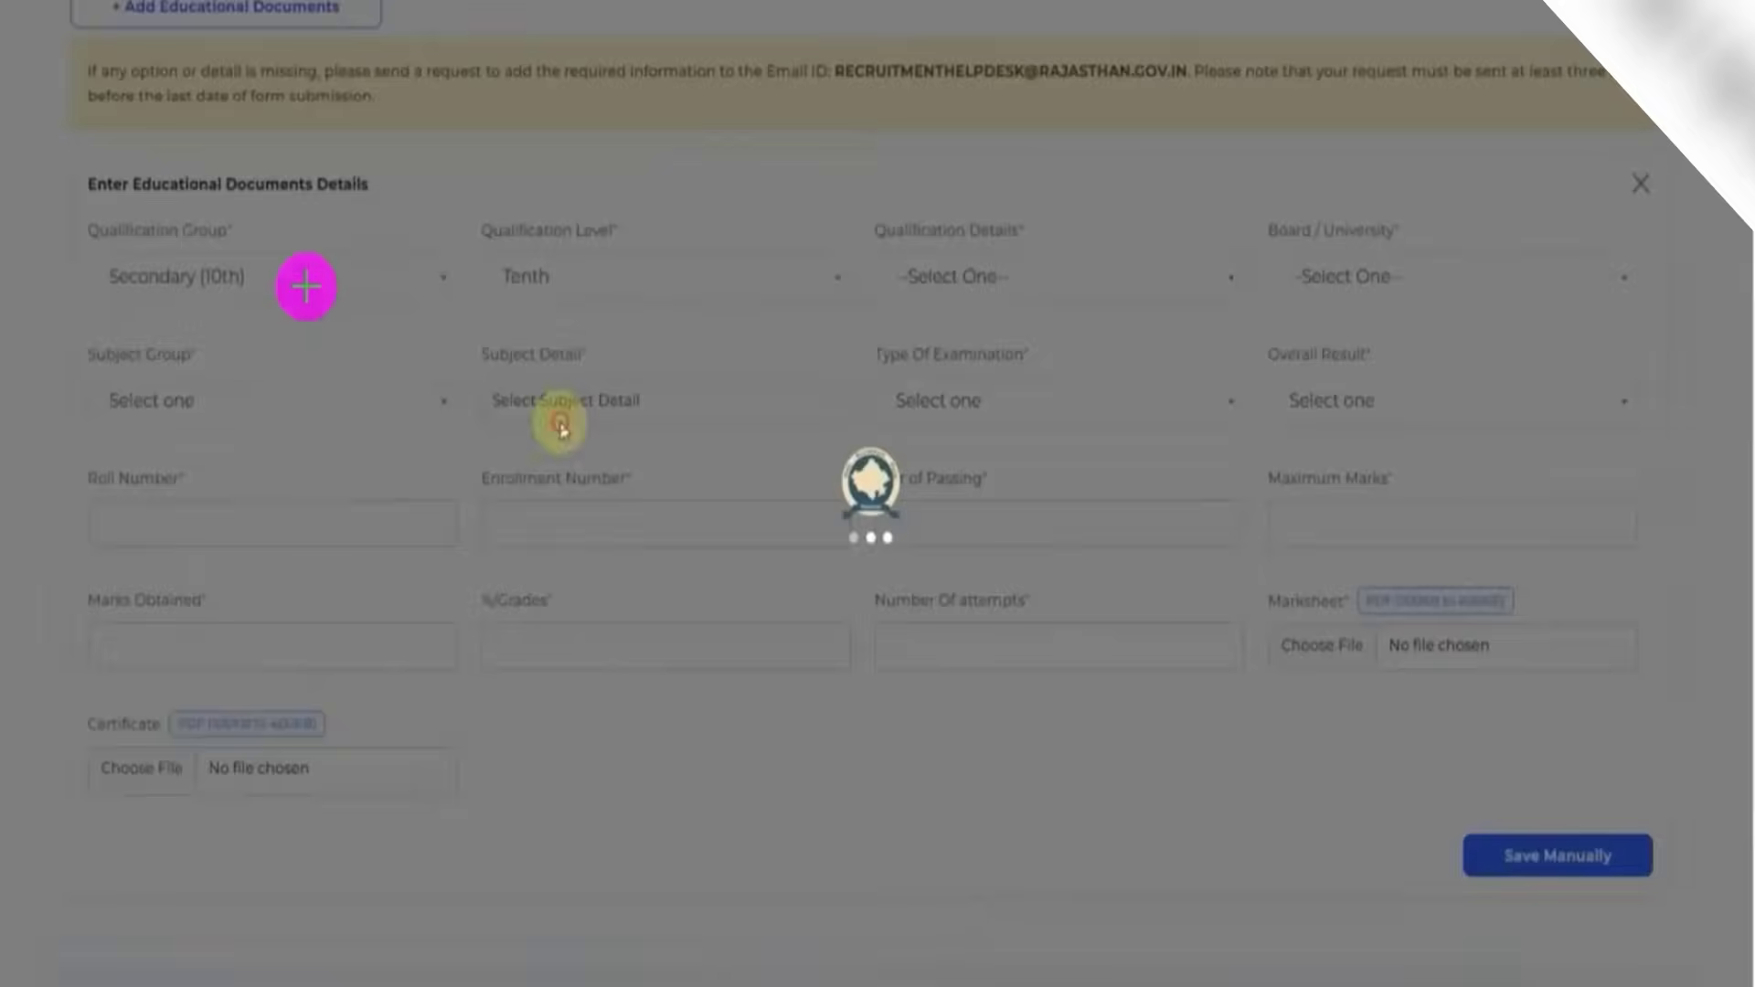
Set Qualification Details to Secondary/Equivalent and Board / University to RBSE-RAJASTHAN
{"action": "left_click", "coordinate": [1038, 276]}
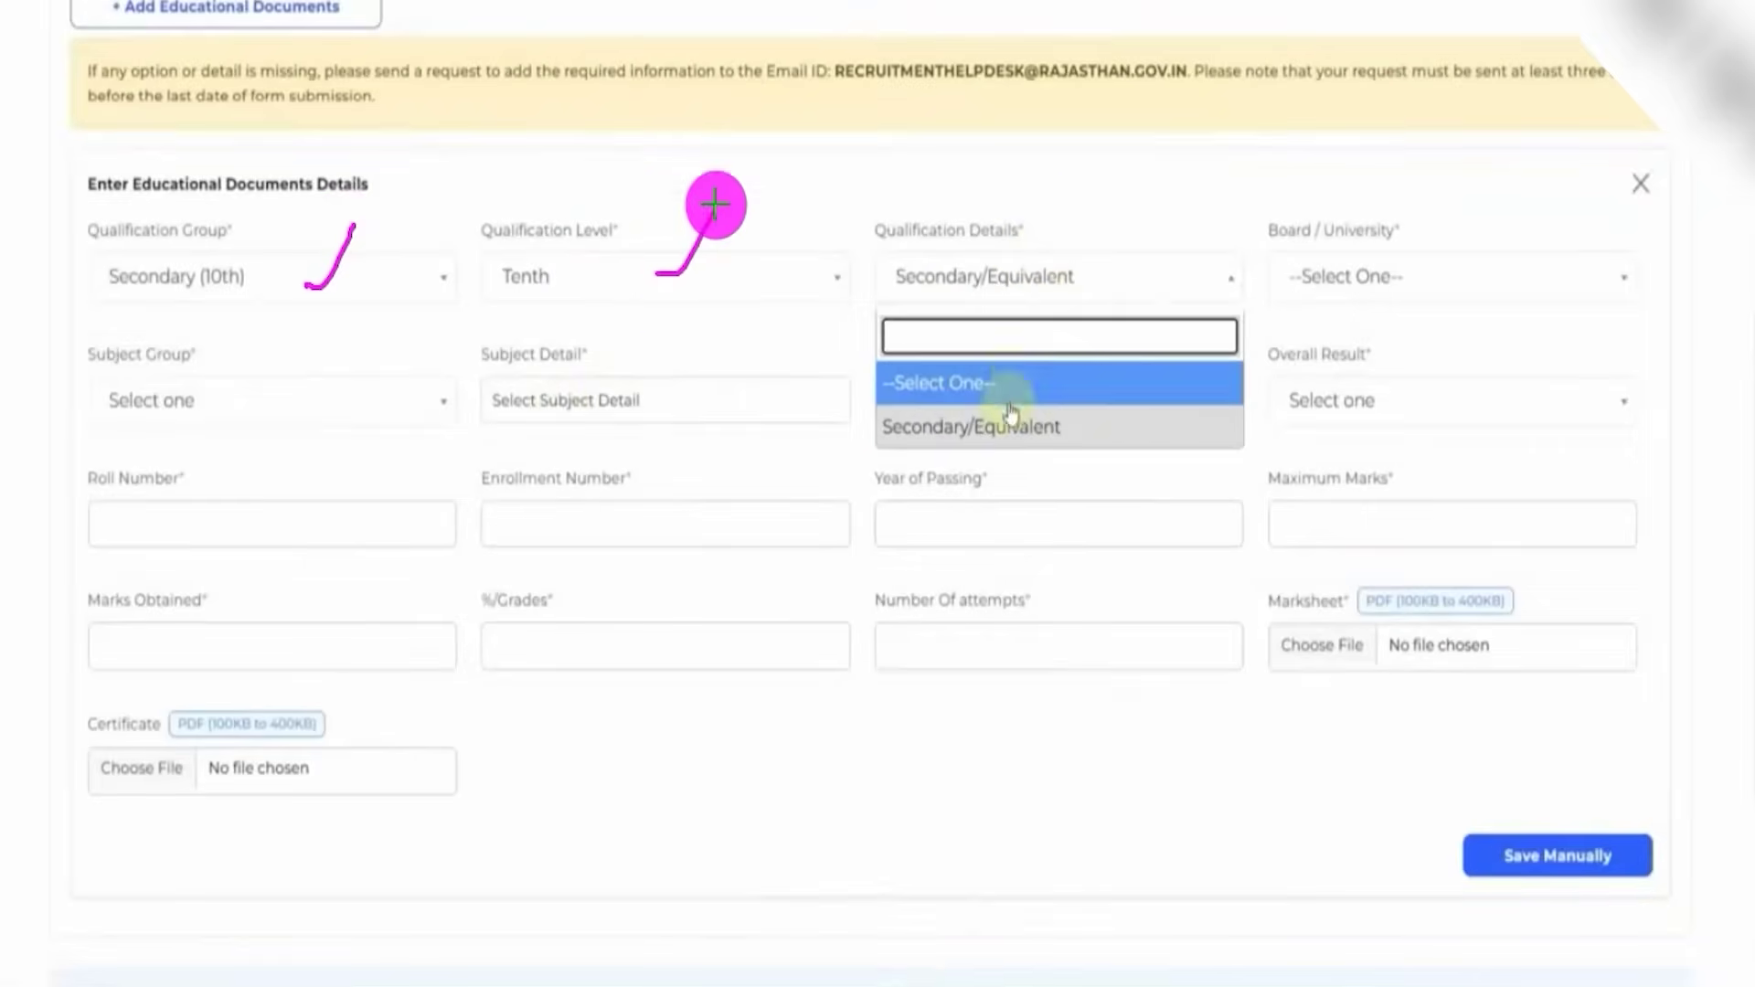
{"action": "left_click", "coordinate": [1398, 298]}
{"action": "left_click", "coordinate": [1399, 291]}
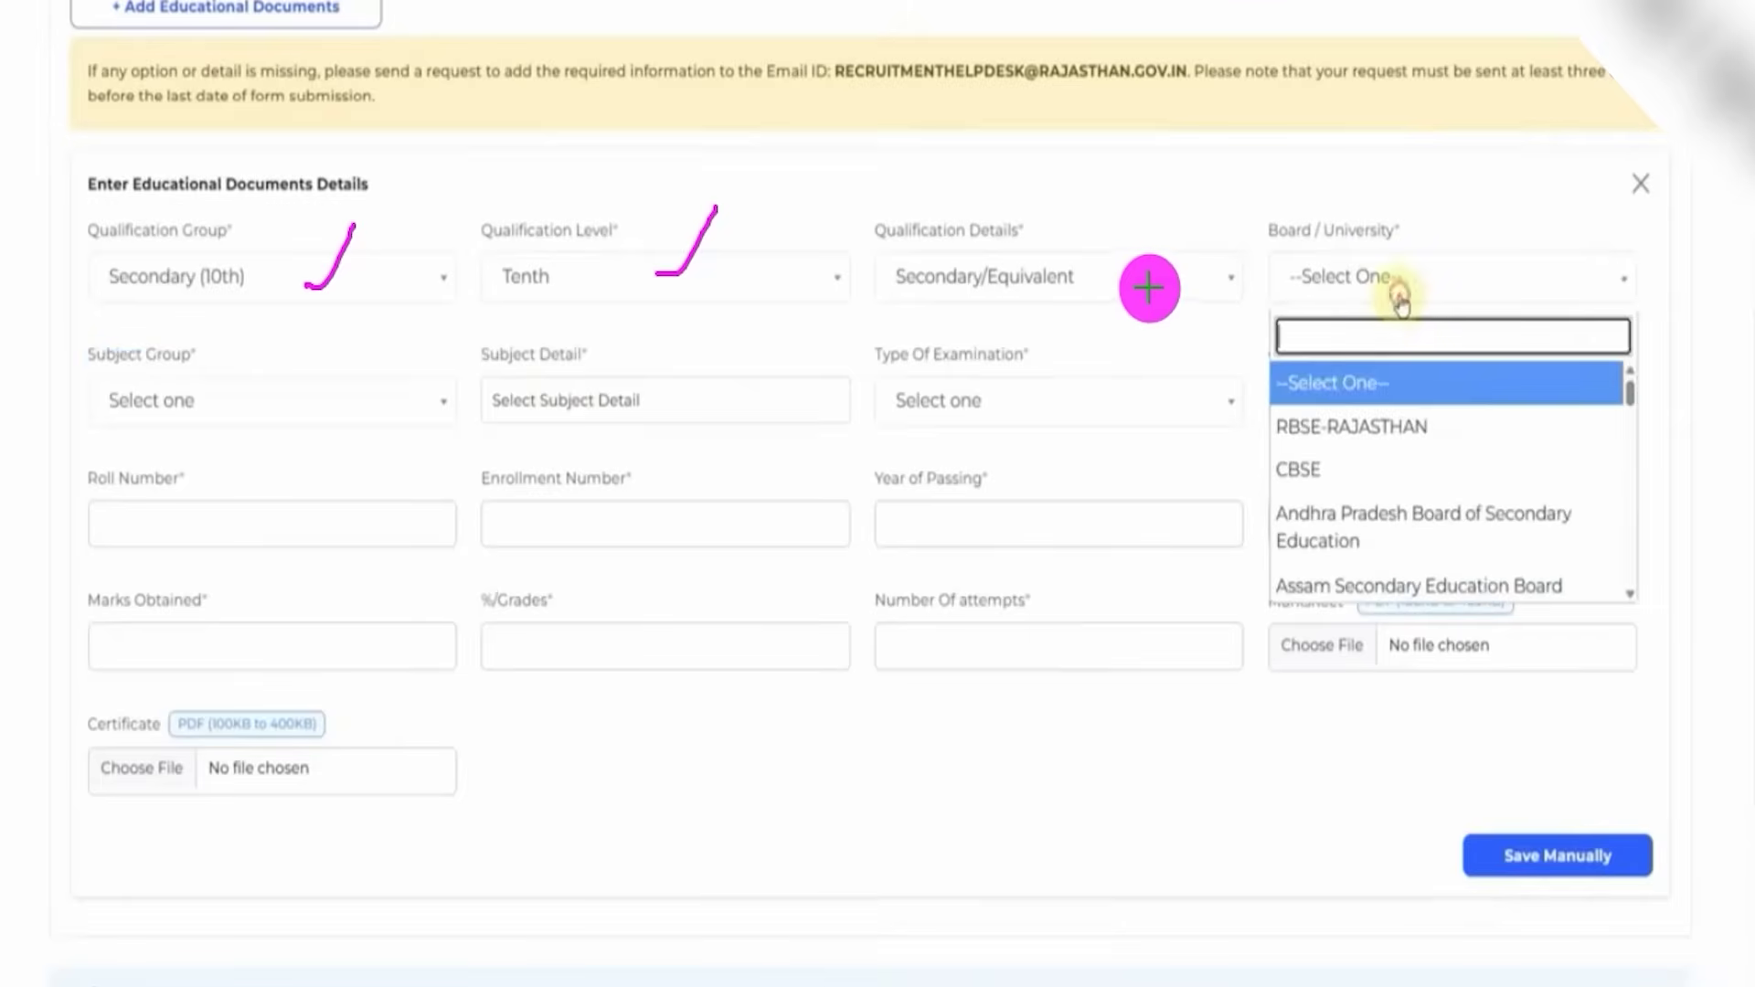
{"action": "left_click", "coordinate": [1380, 426]}
Set both the Subject Group and the Subject Detail of the tenth qualification to Not Applicable
{"action": "left_click", "coordinate": [293, 403]}
{"action": "scroll", "coordinate": [302, 517], "scroll_direction": "down", "scroll_amount": 3}
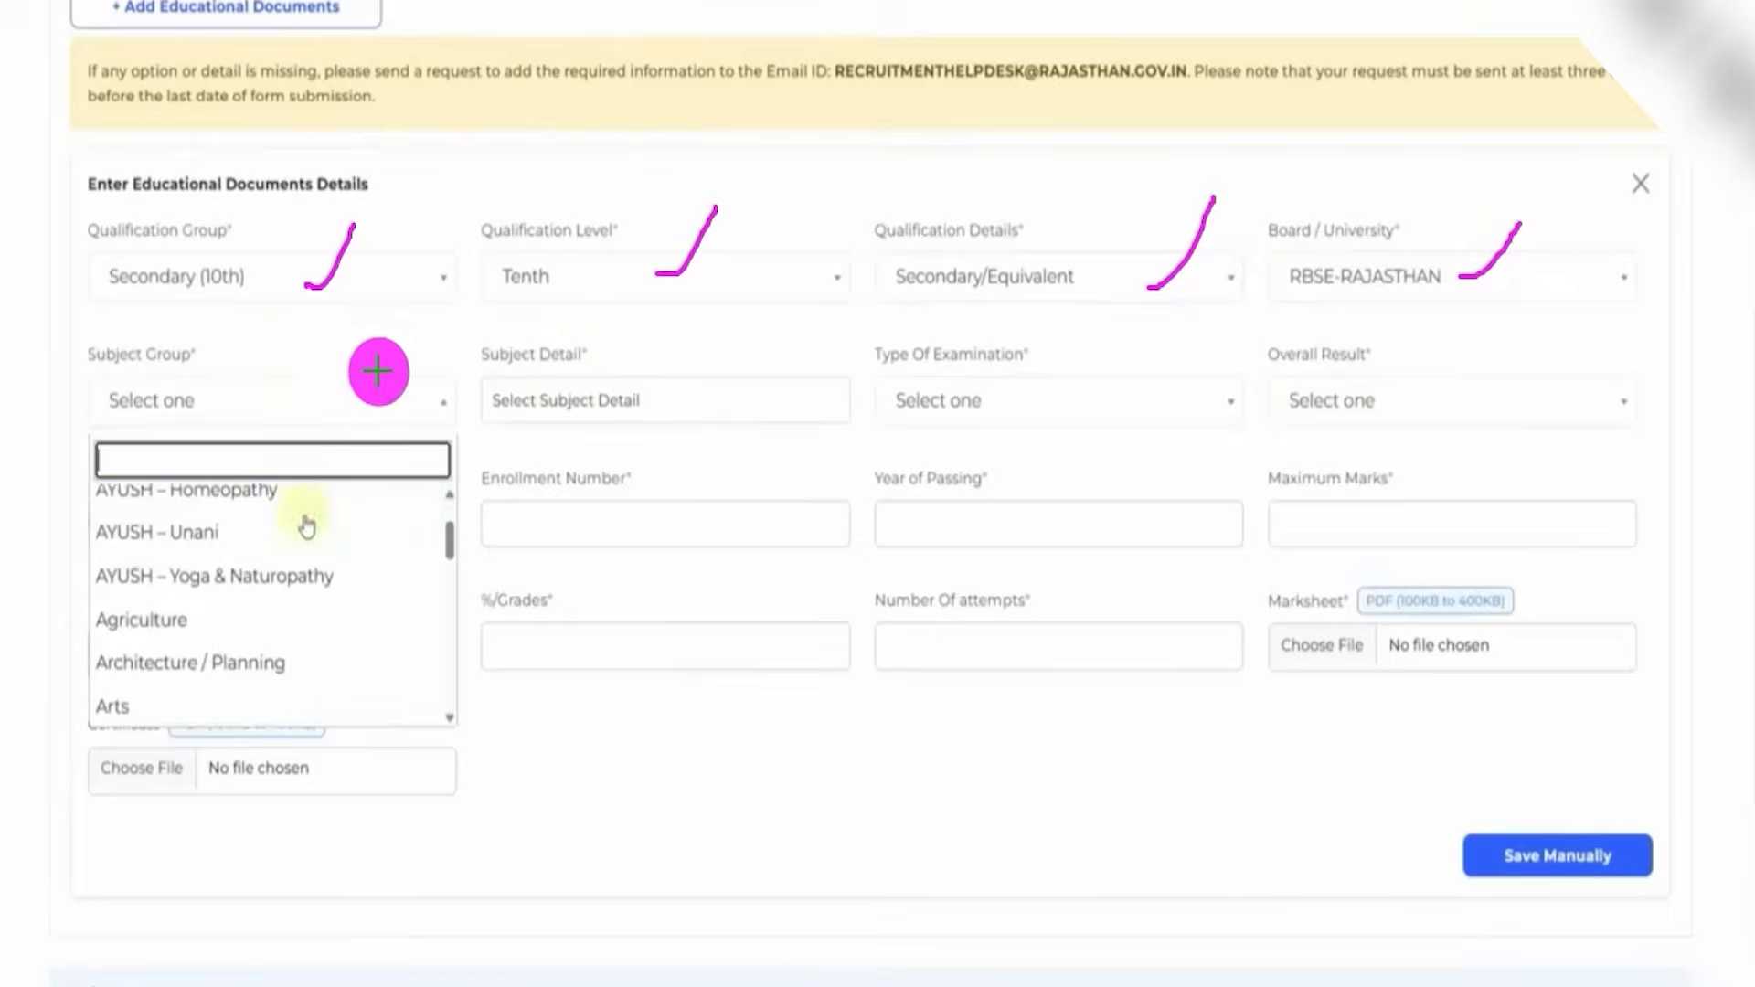
{"action": "scroll", "coordinate": [306, 526], "scroll_direction": "down", "scroll_amount": 5}
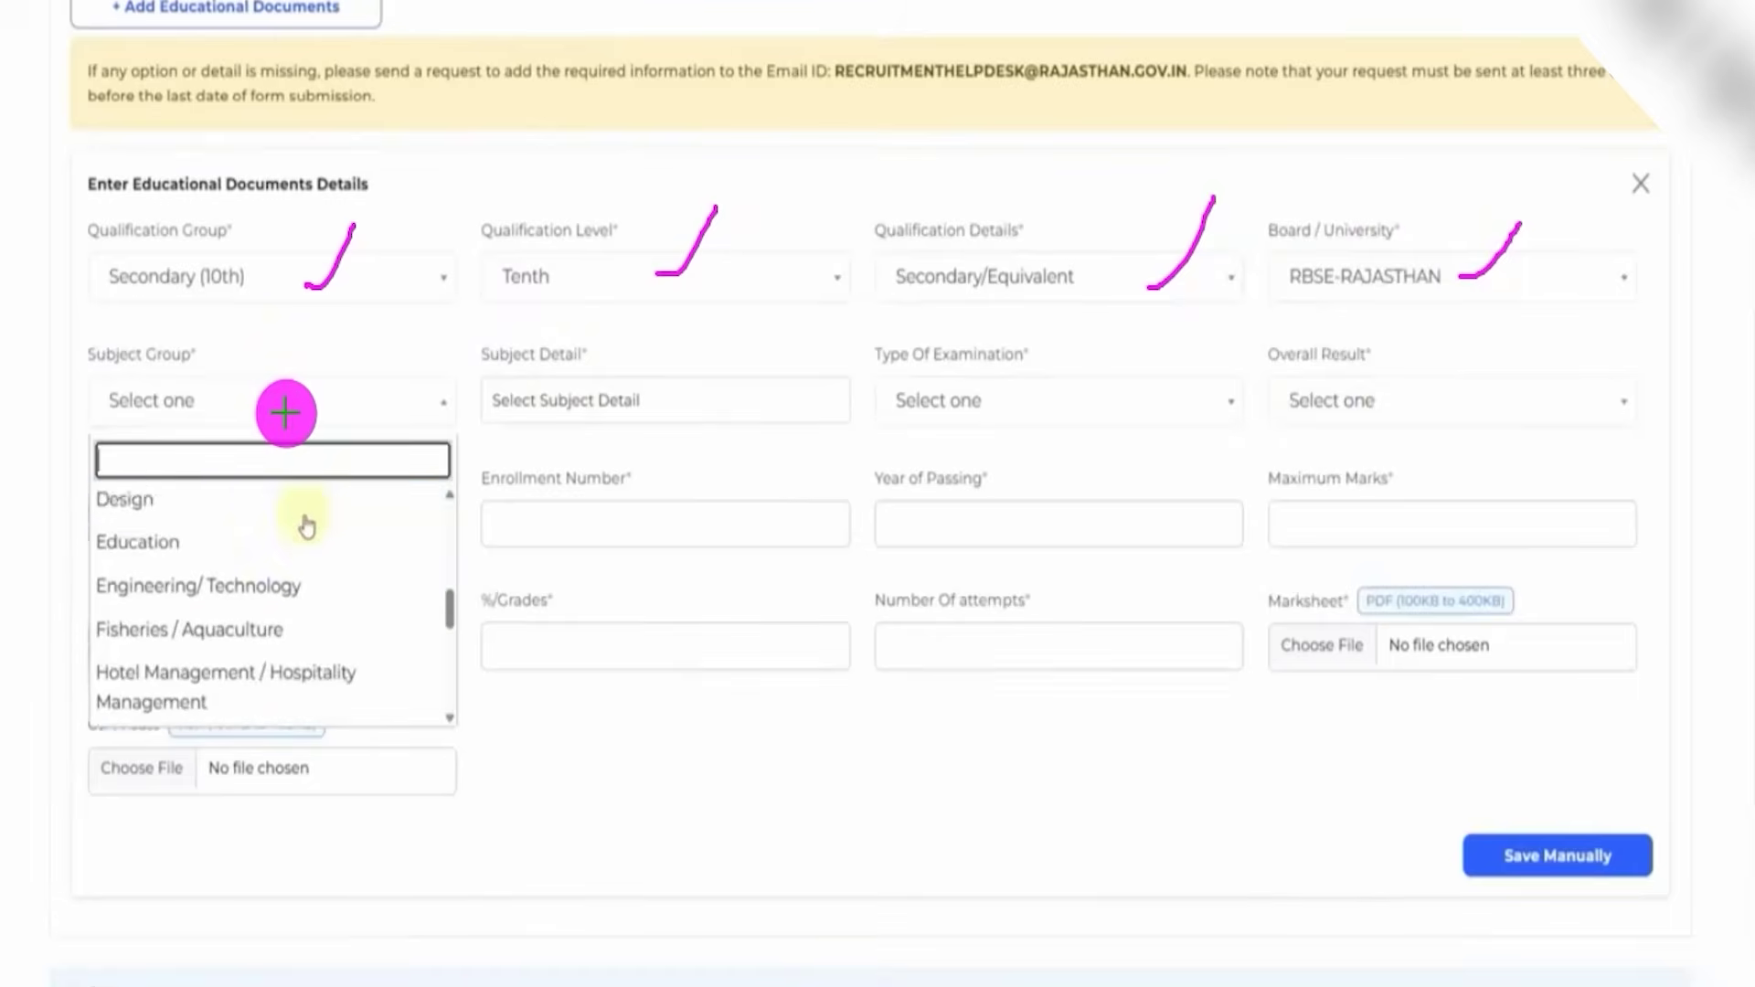
{"action": "scroll", "coordinate": [306, 525], "scroll_direction": "down", "scroll_amount": 6}
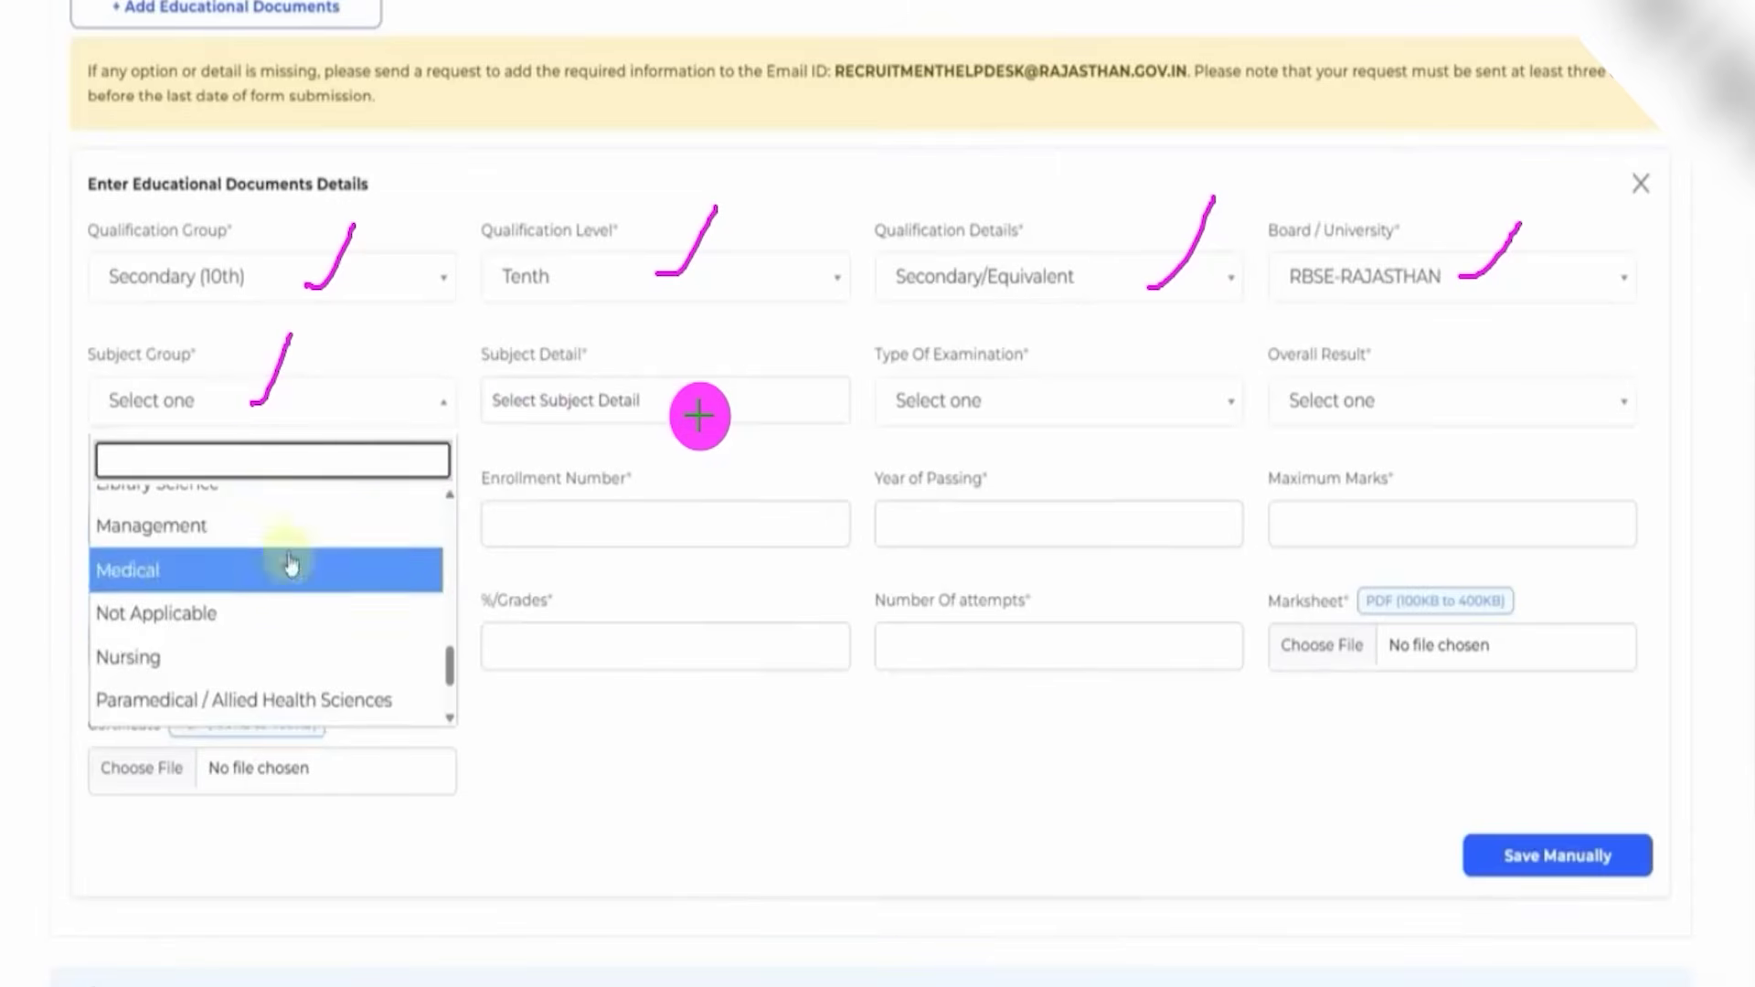
{"action": "left_click", "coordinate": [210, 630]}
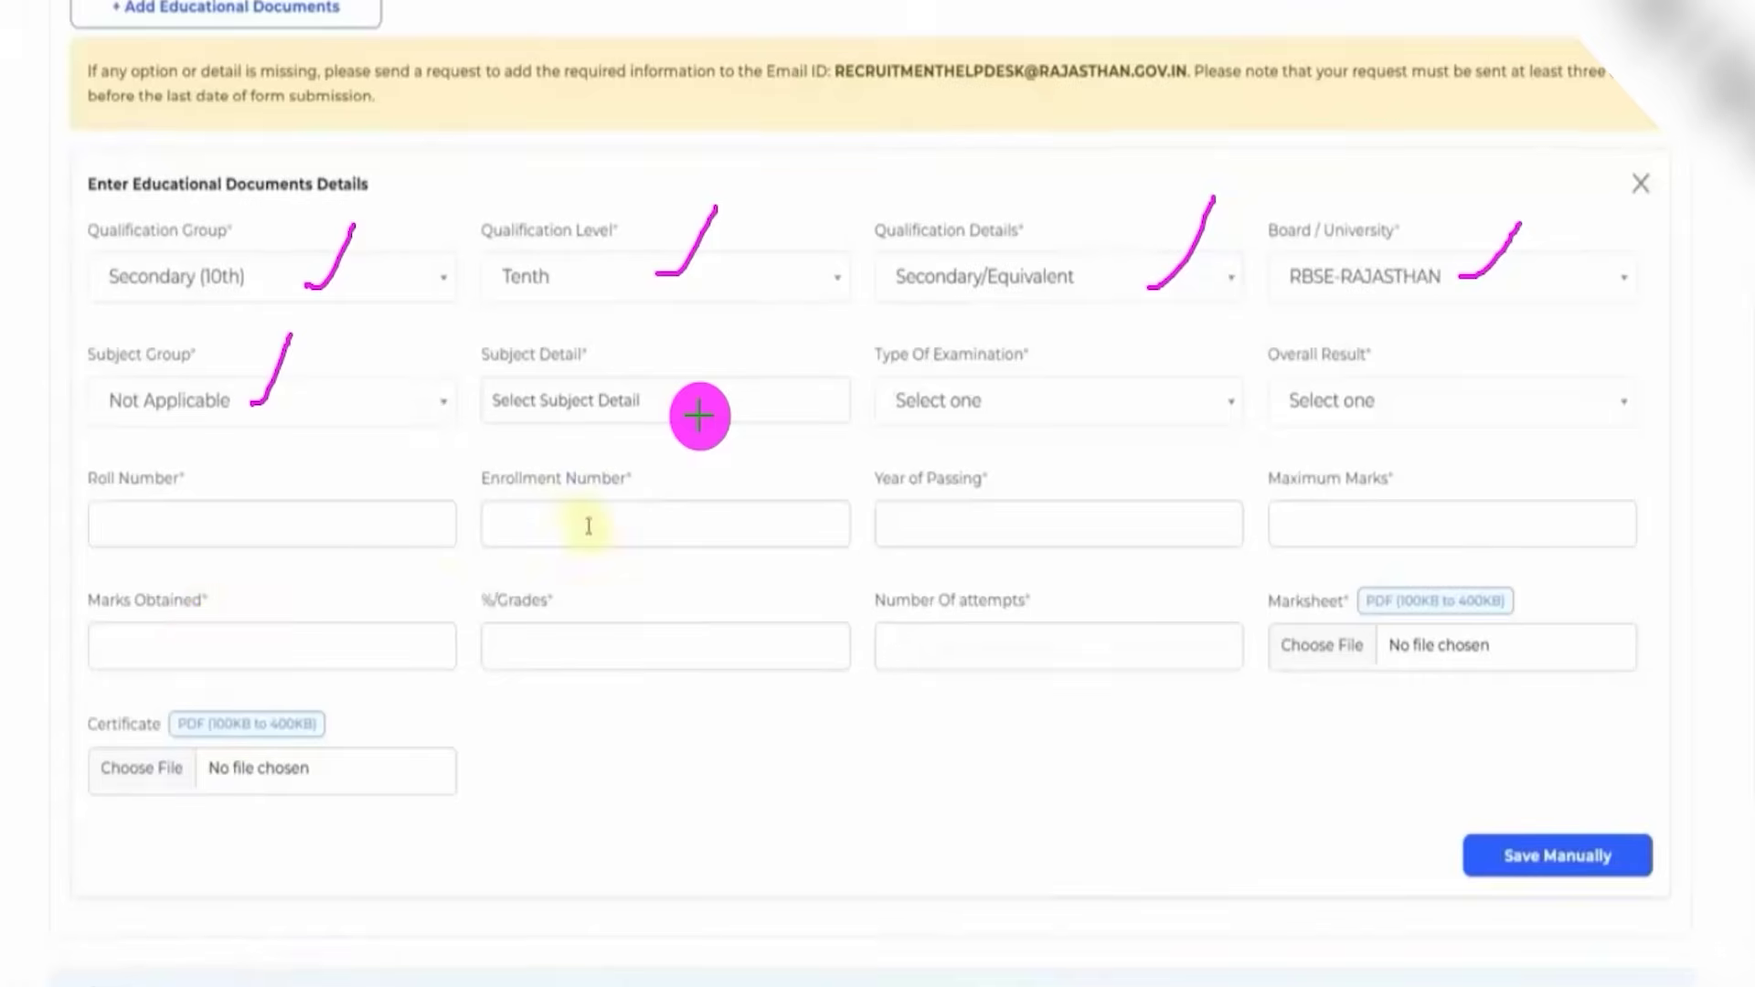
{"action": "left_click", "coordinate": [537, 422]}
{"action": "left_click", "coordinate": [499, 464]}
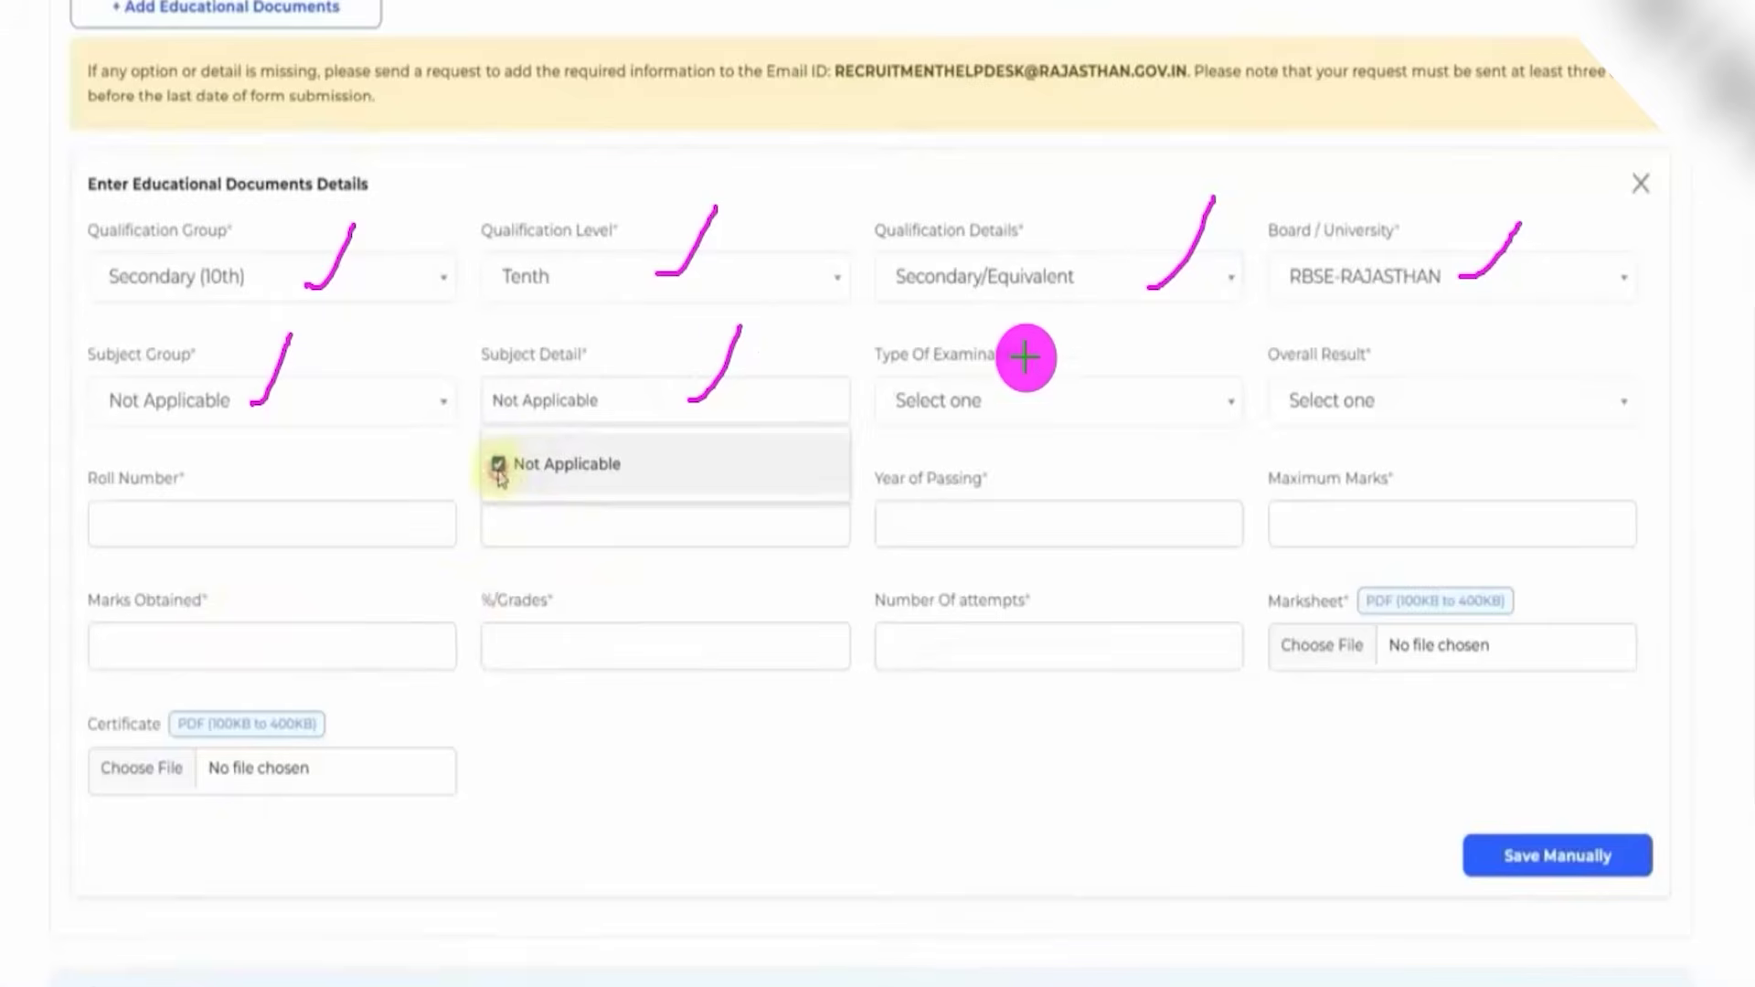
Set Type Of Examination to REGULAR and Overall Result to Percentage, and tick-mark the Overall Result field
{"action": "left_click", "coordinate": [942, 400]}
{"action": "left_click", "coordinate": [949, 402]}
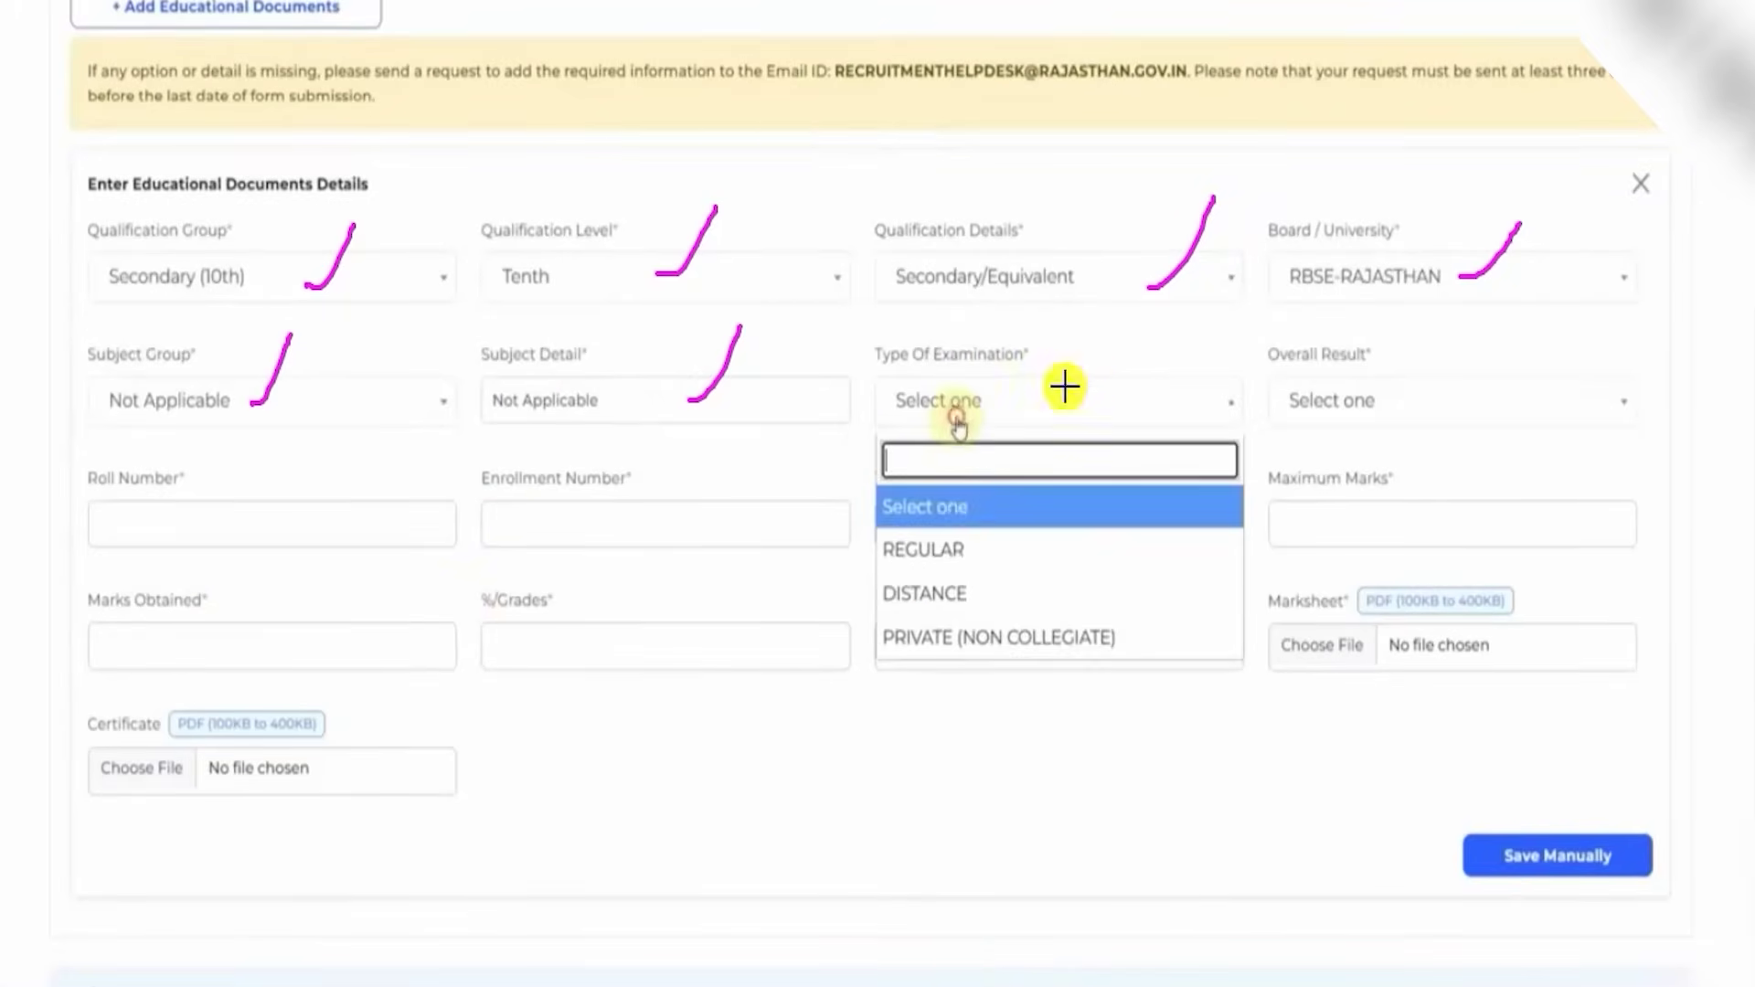
{"action": "left_click", "coordinate": [949, 550]}
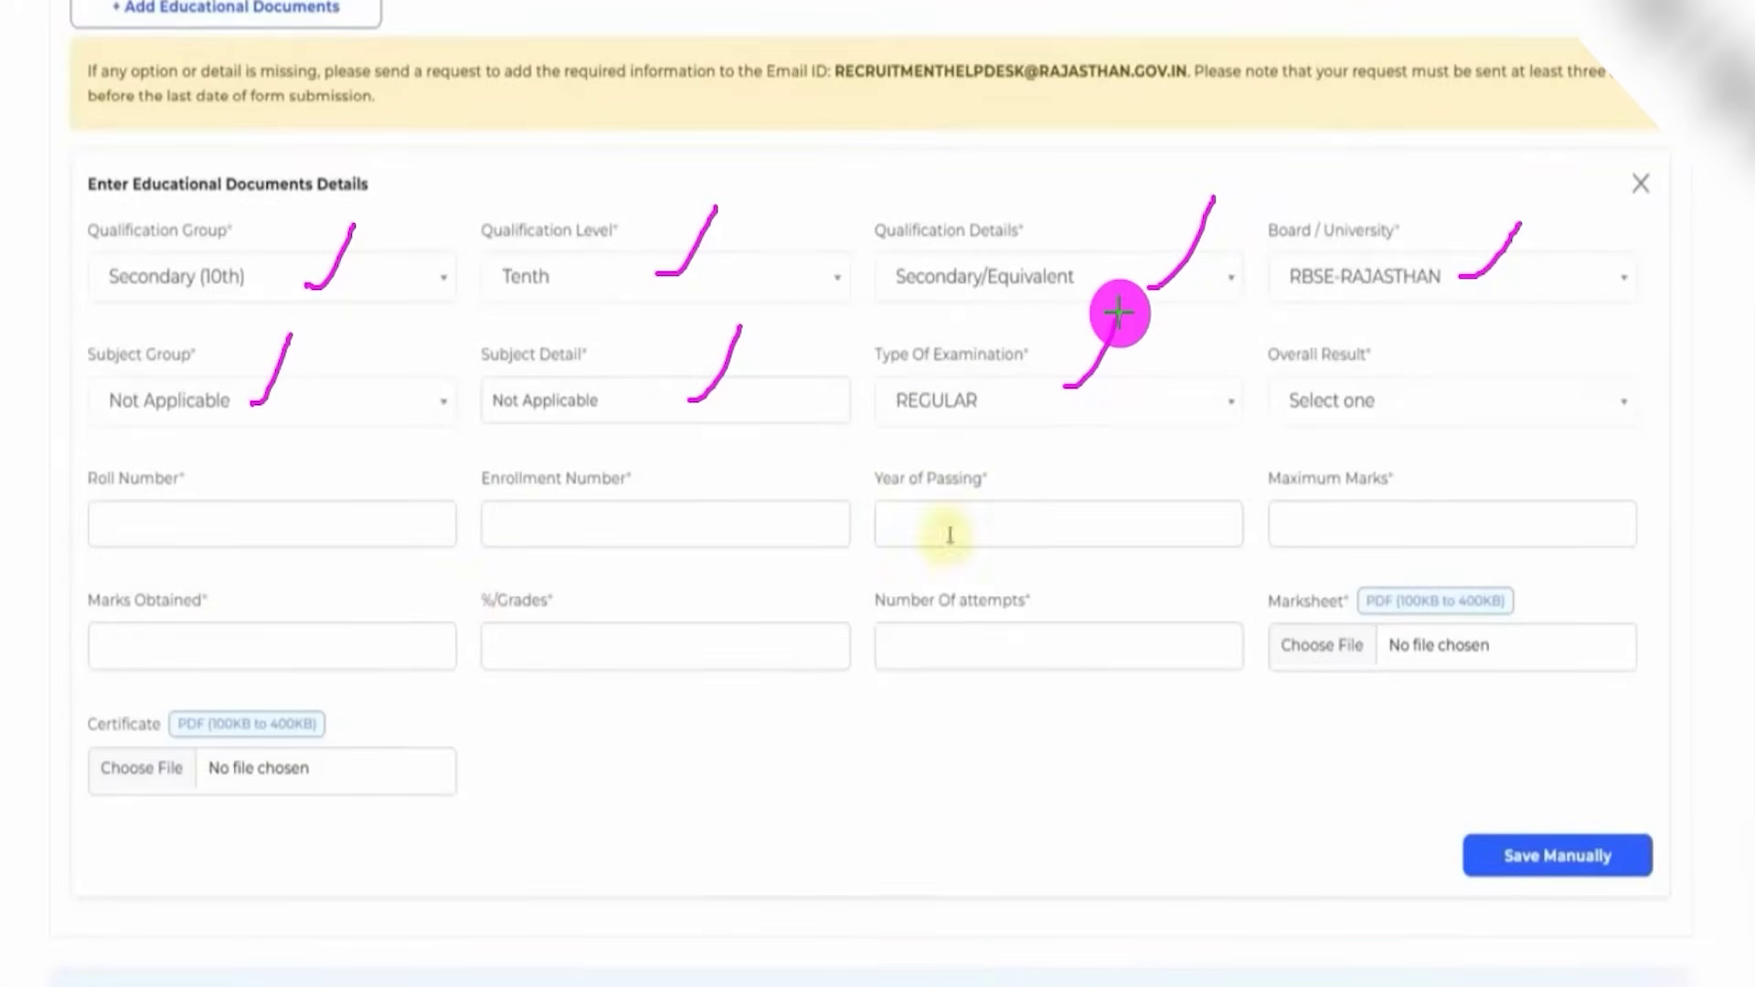
{"action": "left_click", "coordinate": [1334, 419]}
{"action": "left_click_drag", "start_coordinate": [1417, 400], "coordinate": [1452, 345]}
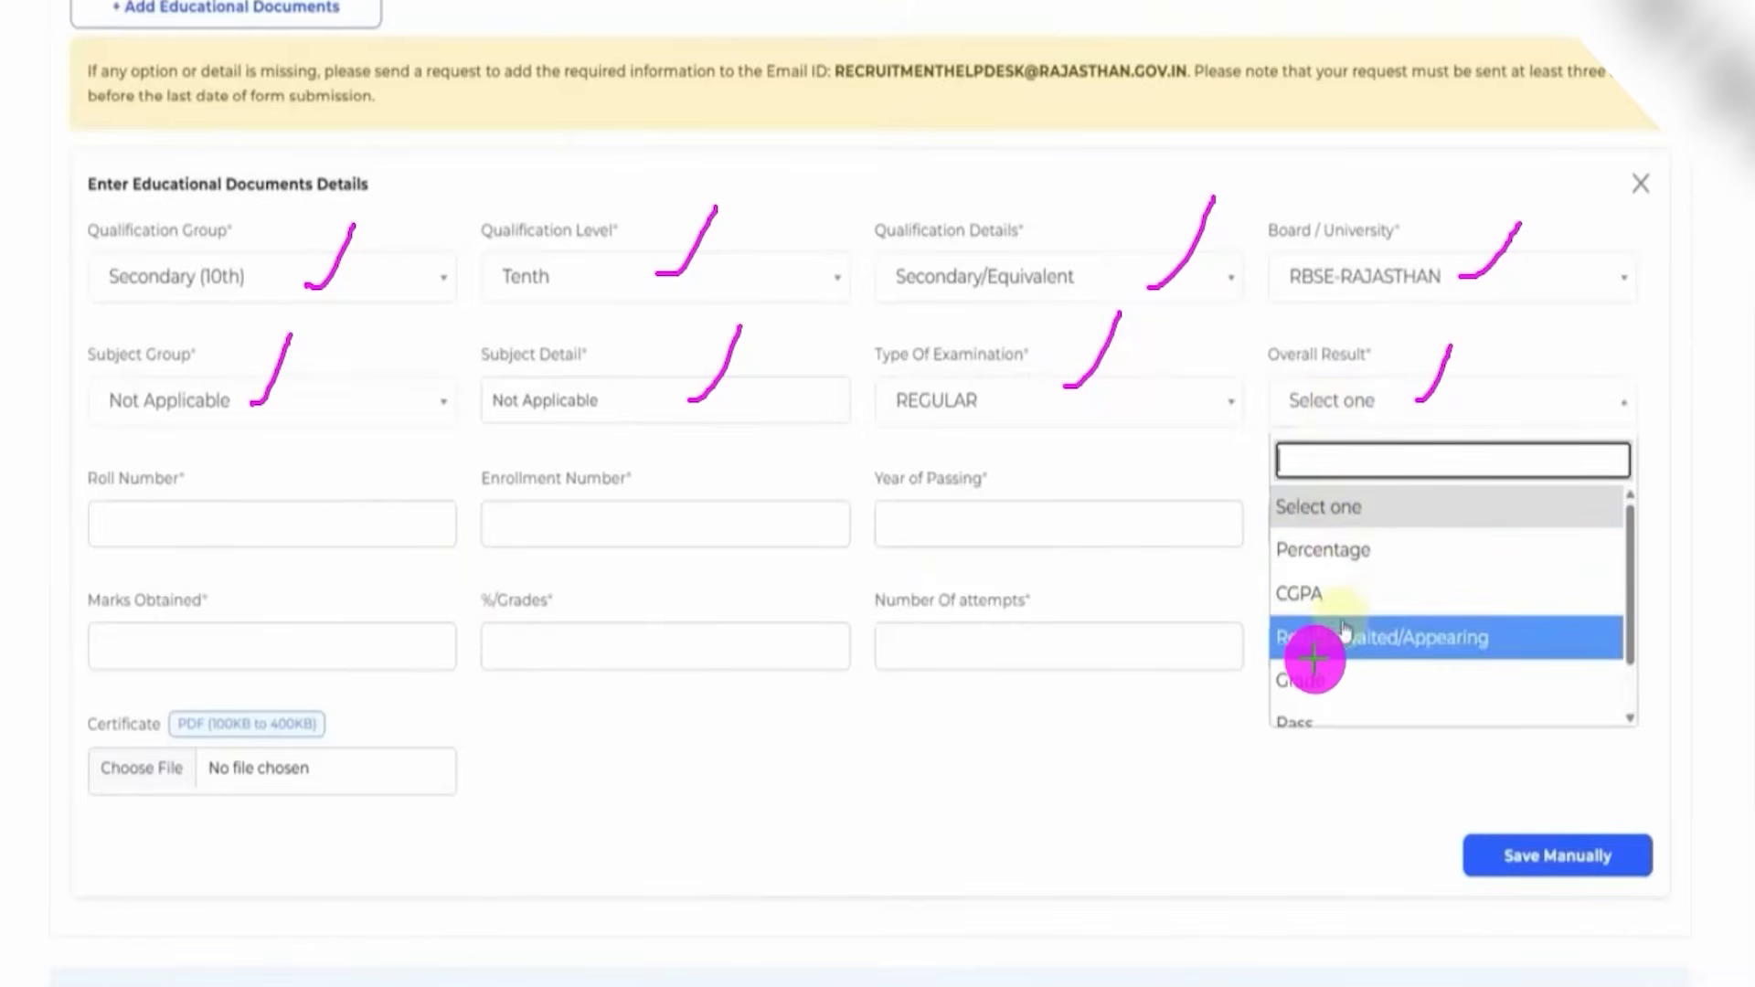
{"action": "scroll", "coordinate": [1313, 655], "scroll_direction": "down", "scroll_amount": 1}
{"action": "scroll", "coordinate": [1335, 631], "scroll_direction": "up", "scroll_amount": 1}
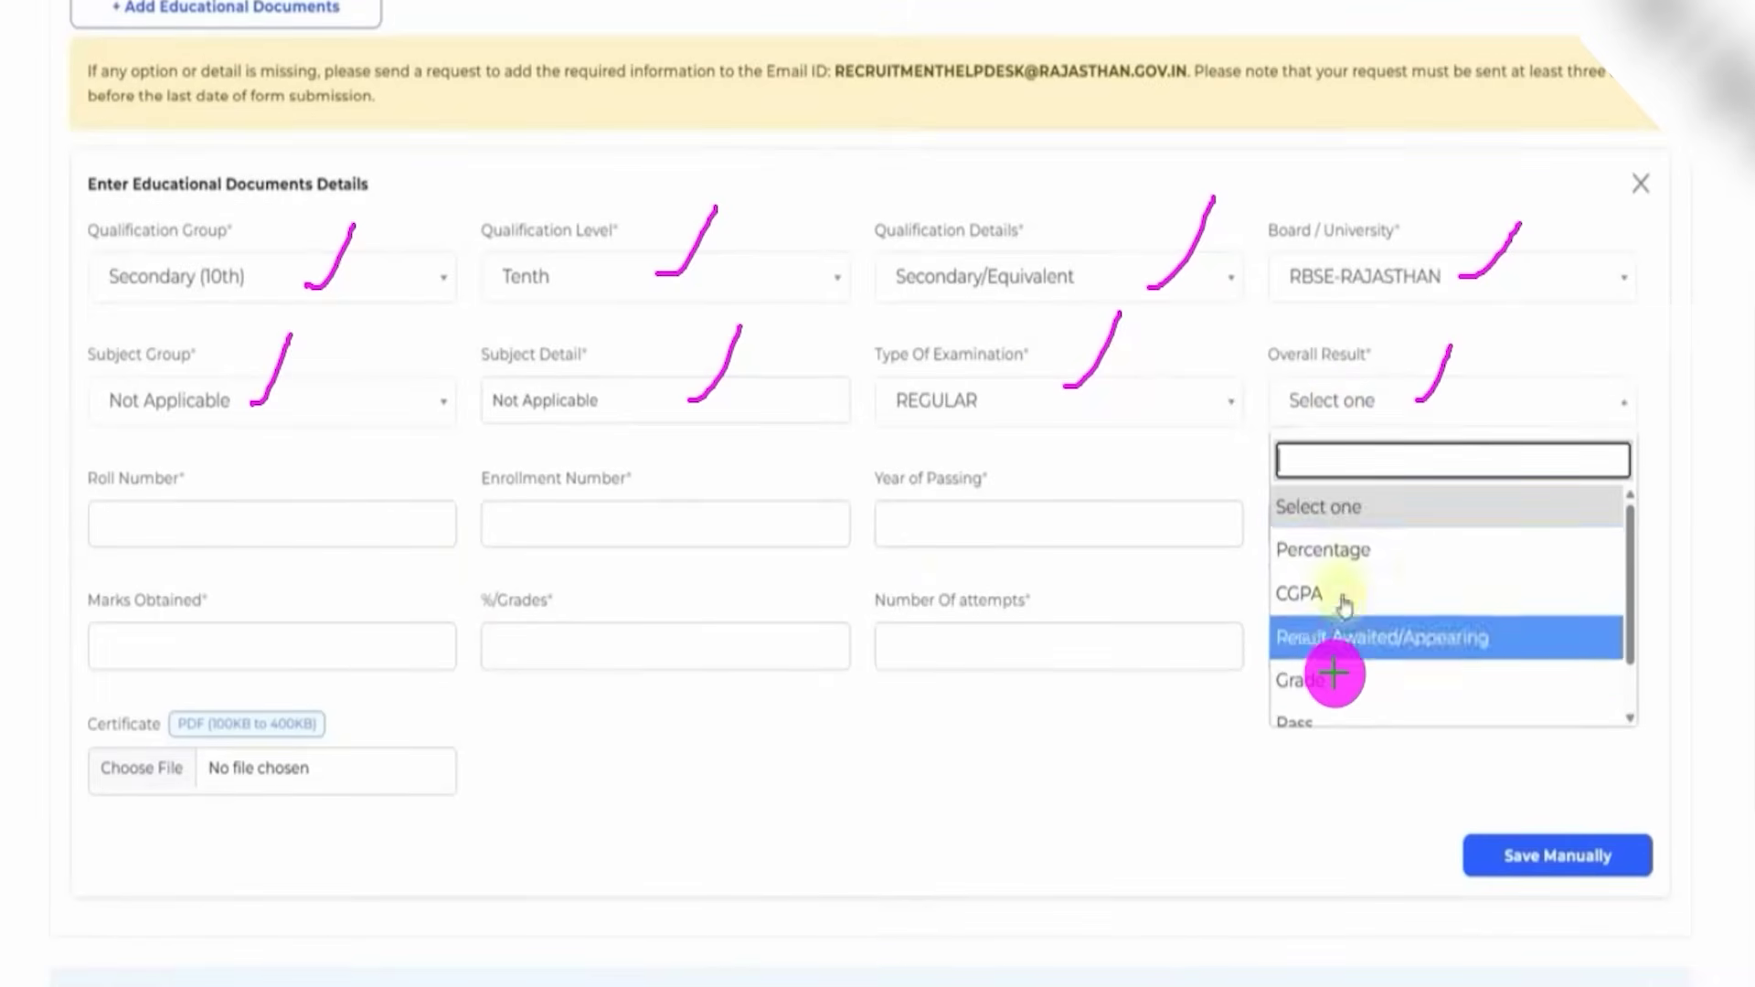
{"action": "left_click", "coordinate": [1330, 548]}
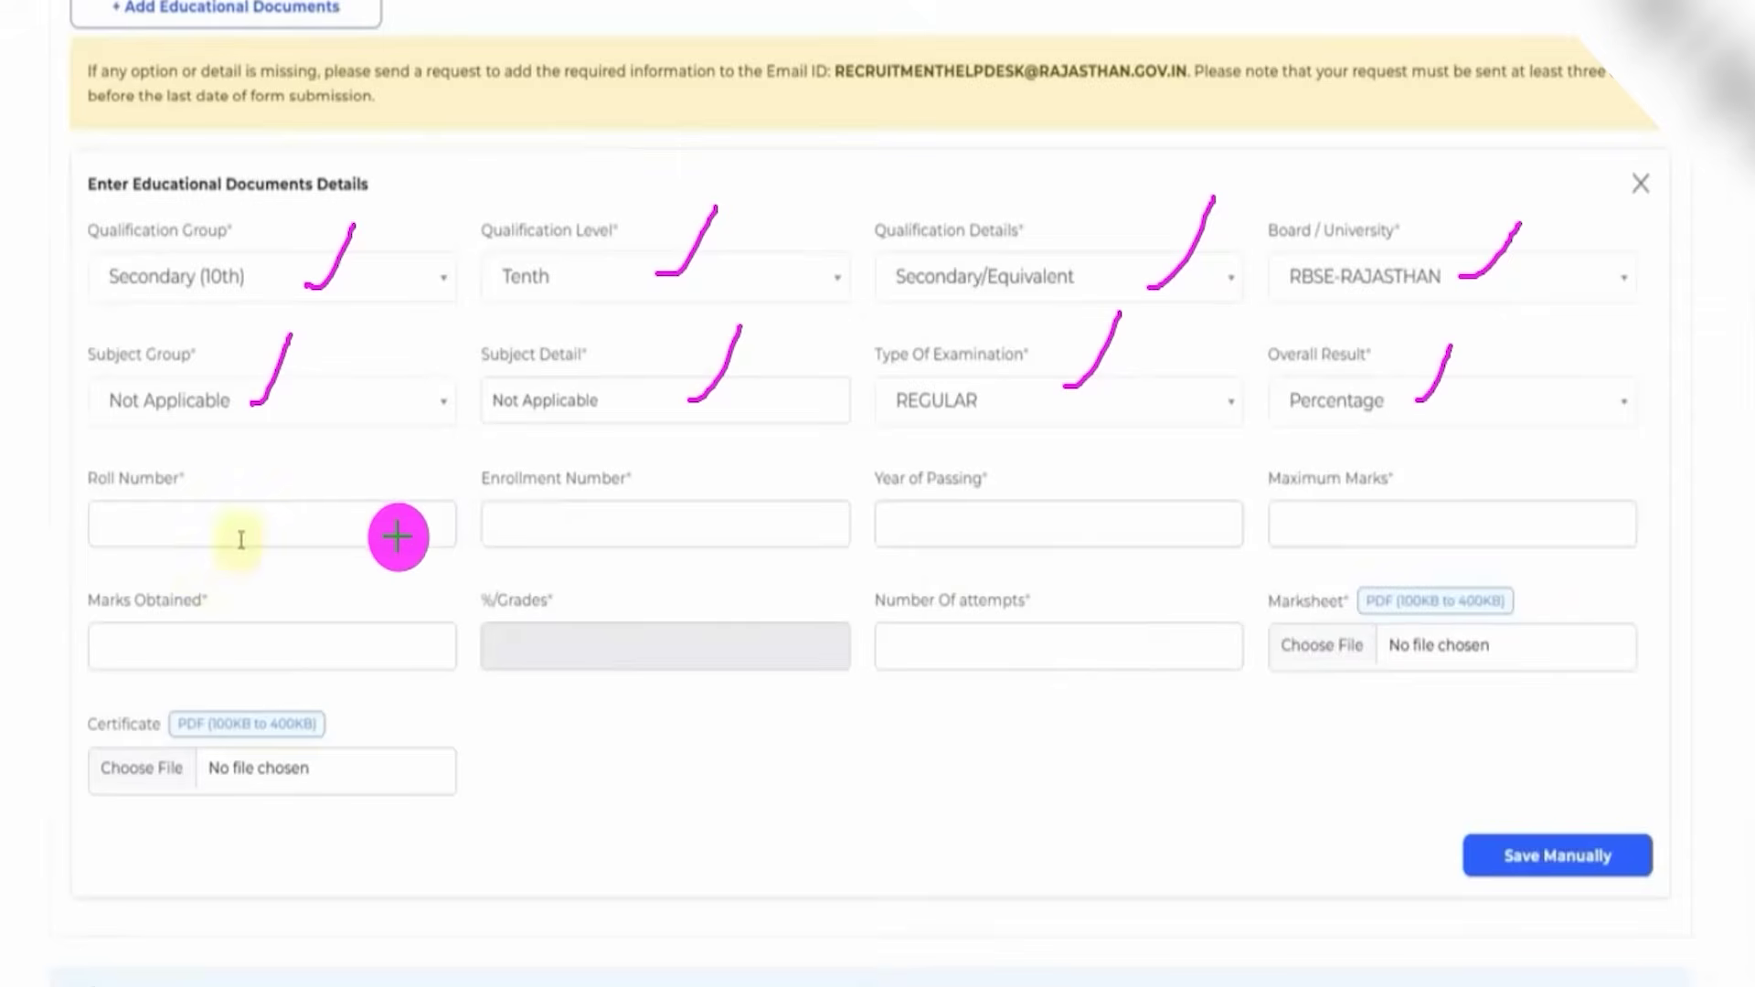
Go through the Enrollment Number, Year of Passing and Number Of attempts fields without filling them in
{"action": "left_click", "coordinate": [562, 545]}
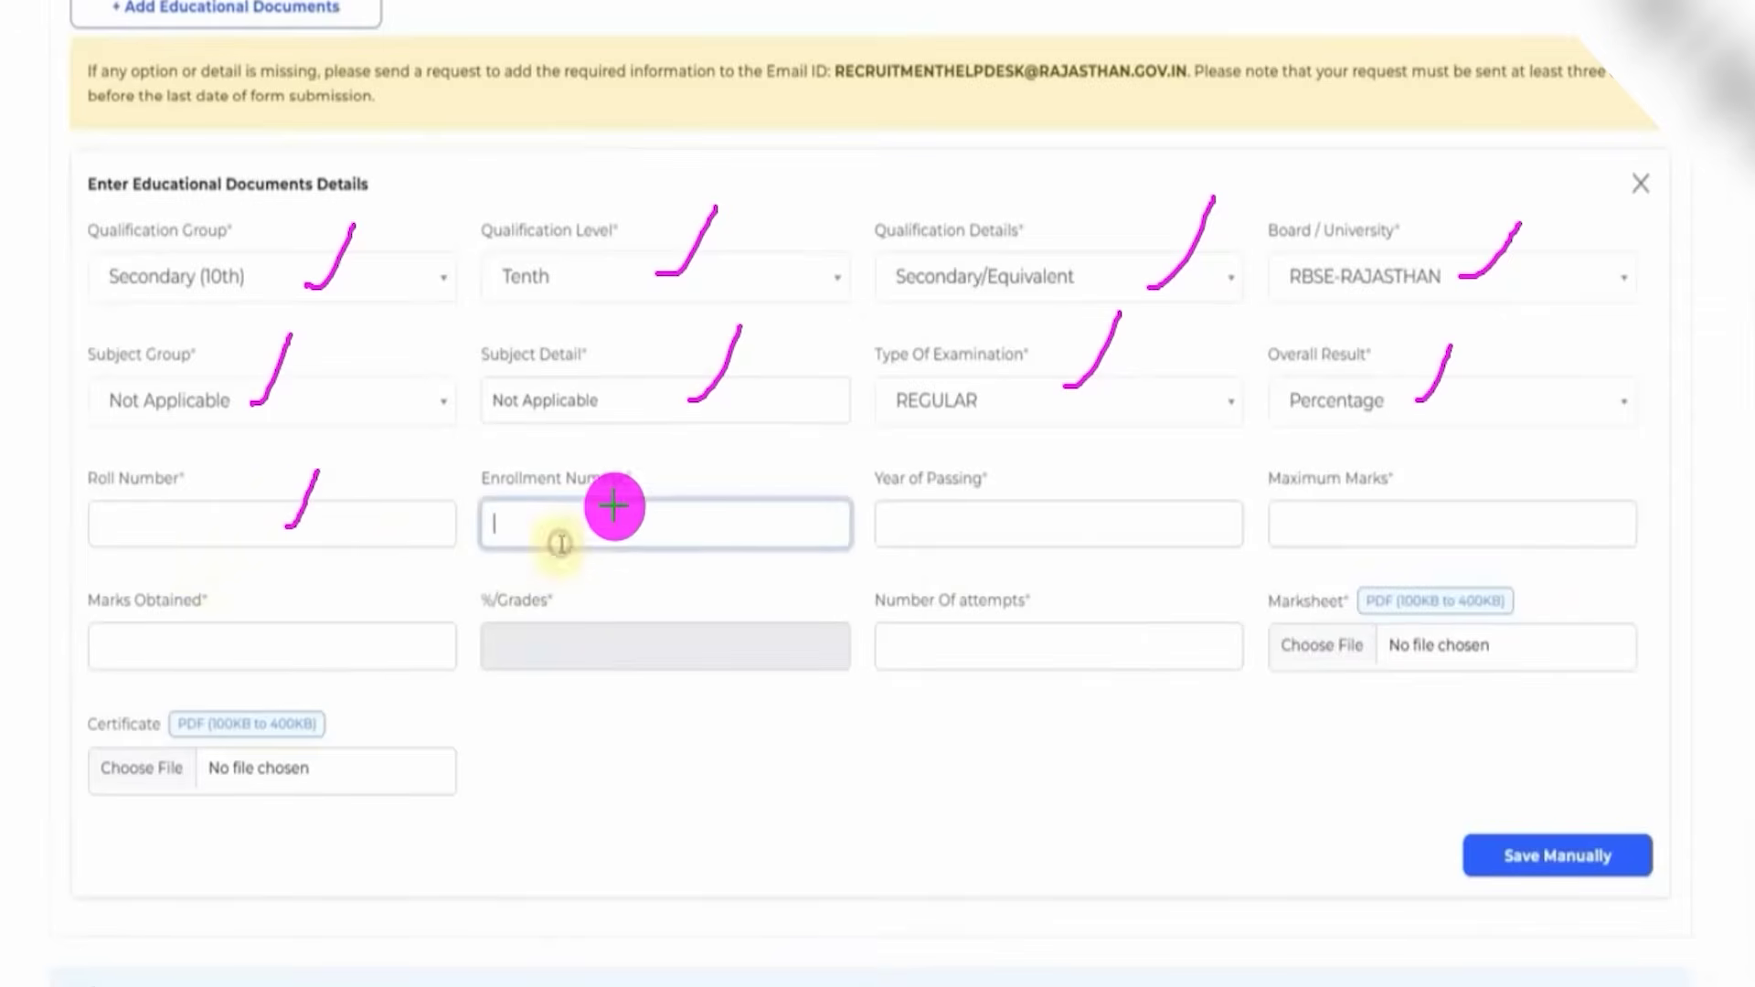
{"action": "left_click", "coordinate": [931, 539]}
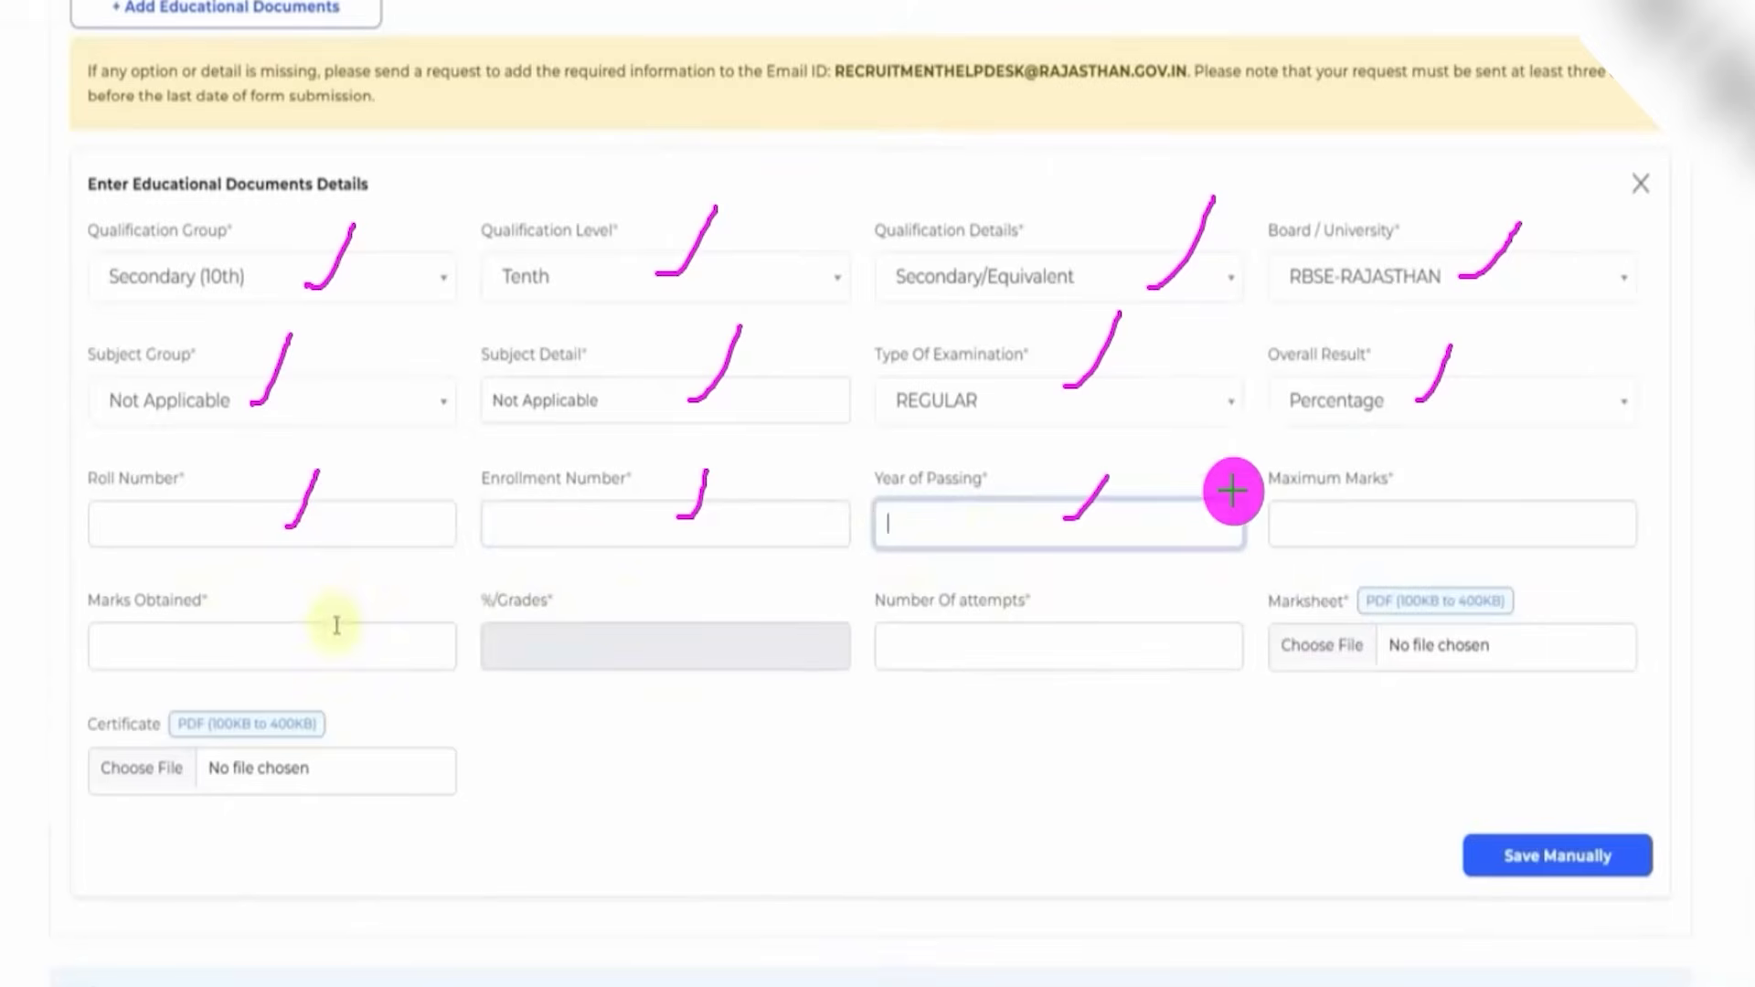
{"action": "left_click", "coordinate": [1081, 659]}
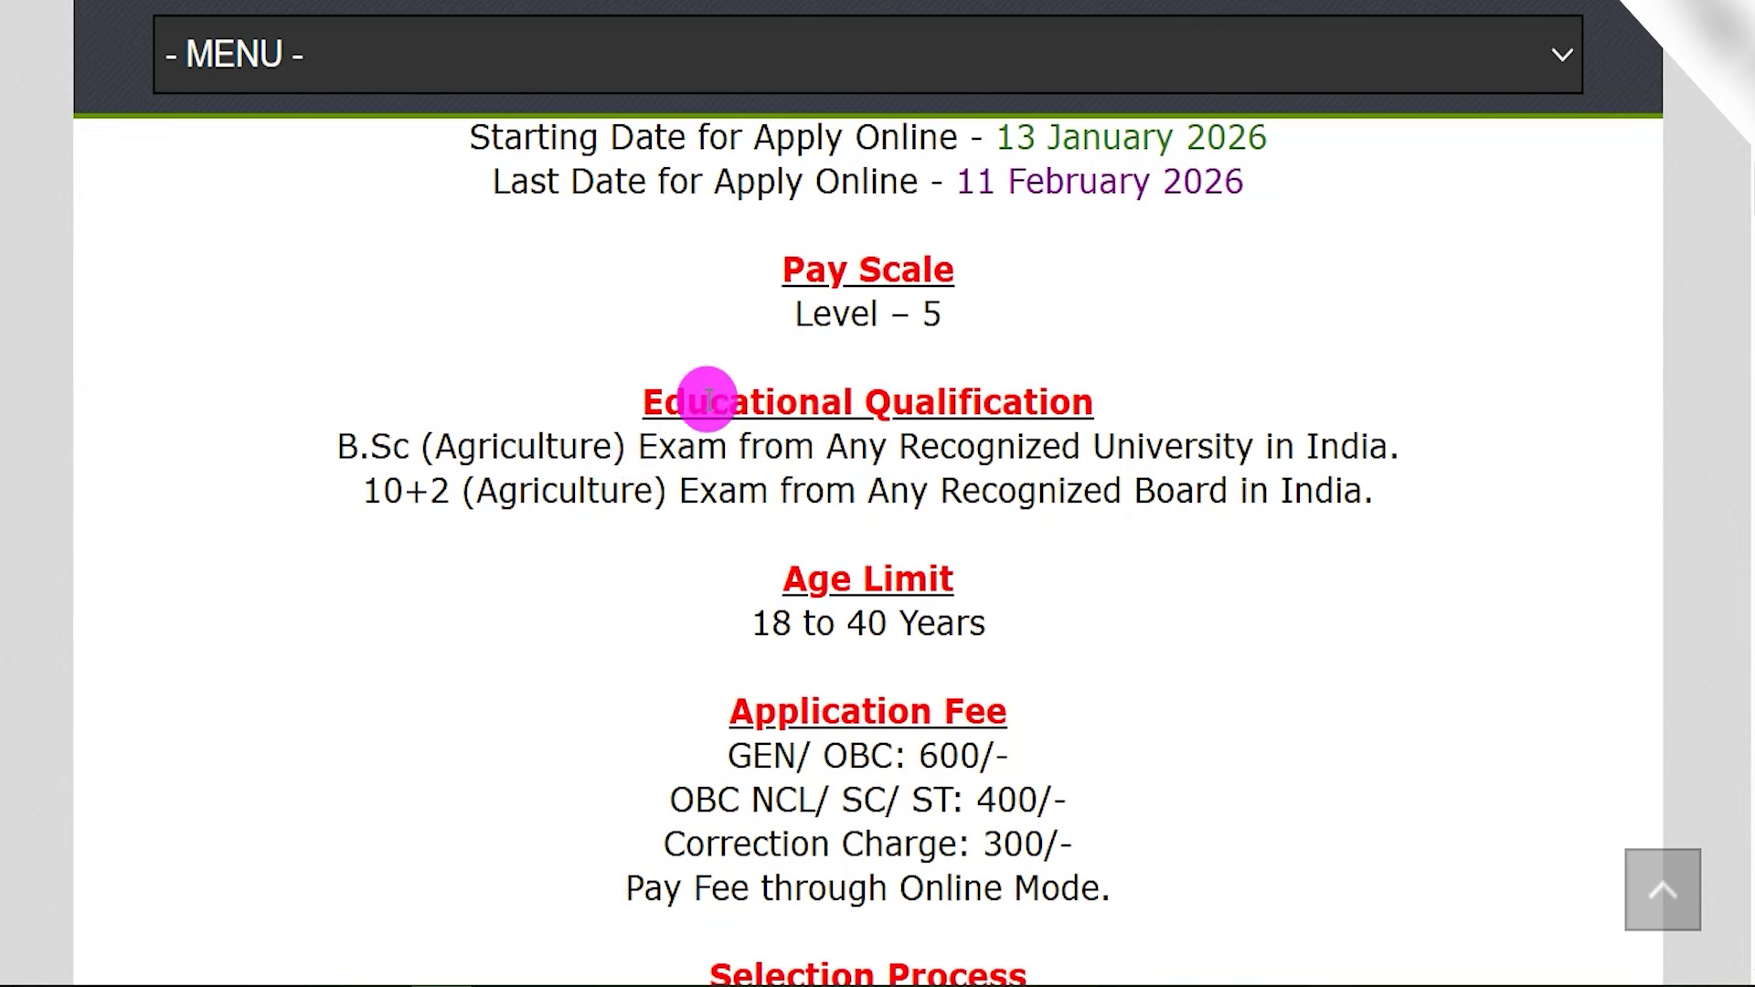
On the recruitment notice page, highlight the Educational Qualification heading and its B.Sc (Agriculture) and 10+2 (Agriculture) requirements
{"action": "left_click_drag", "start_coordinate": [669, 400], "coordinate": [1001, 402]}
{"action": "left_click_drag", "start_coordinate": [358, 452], "coordinate": [1174, 442]}
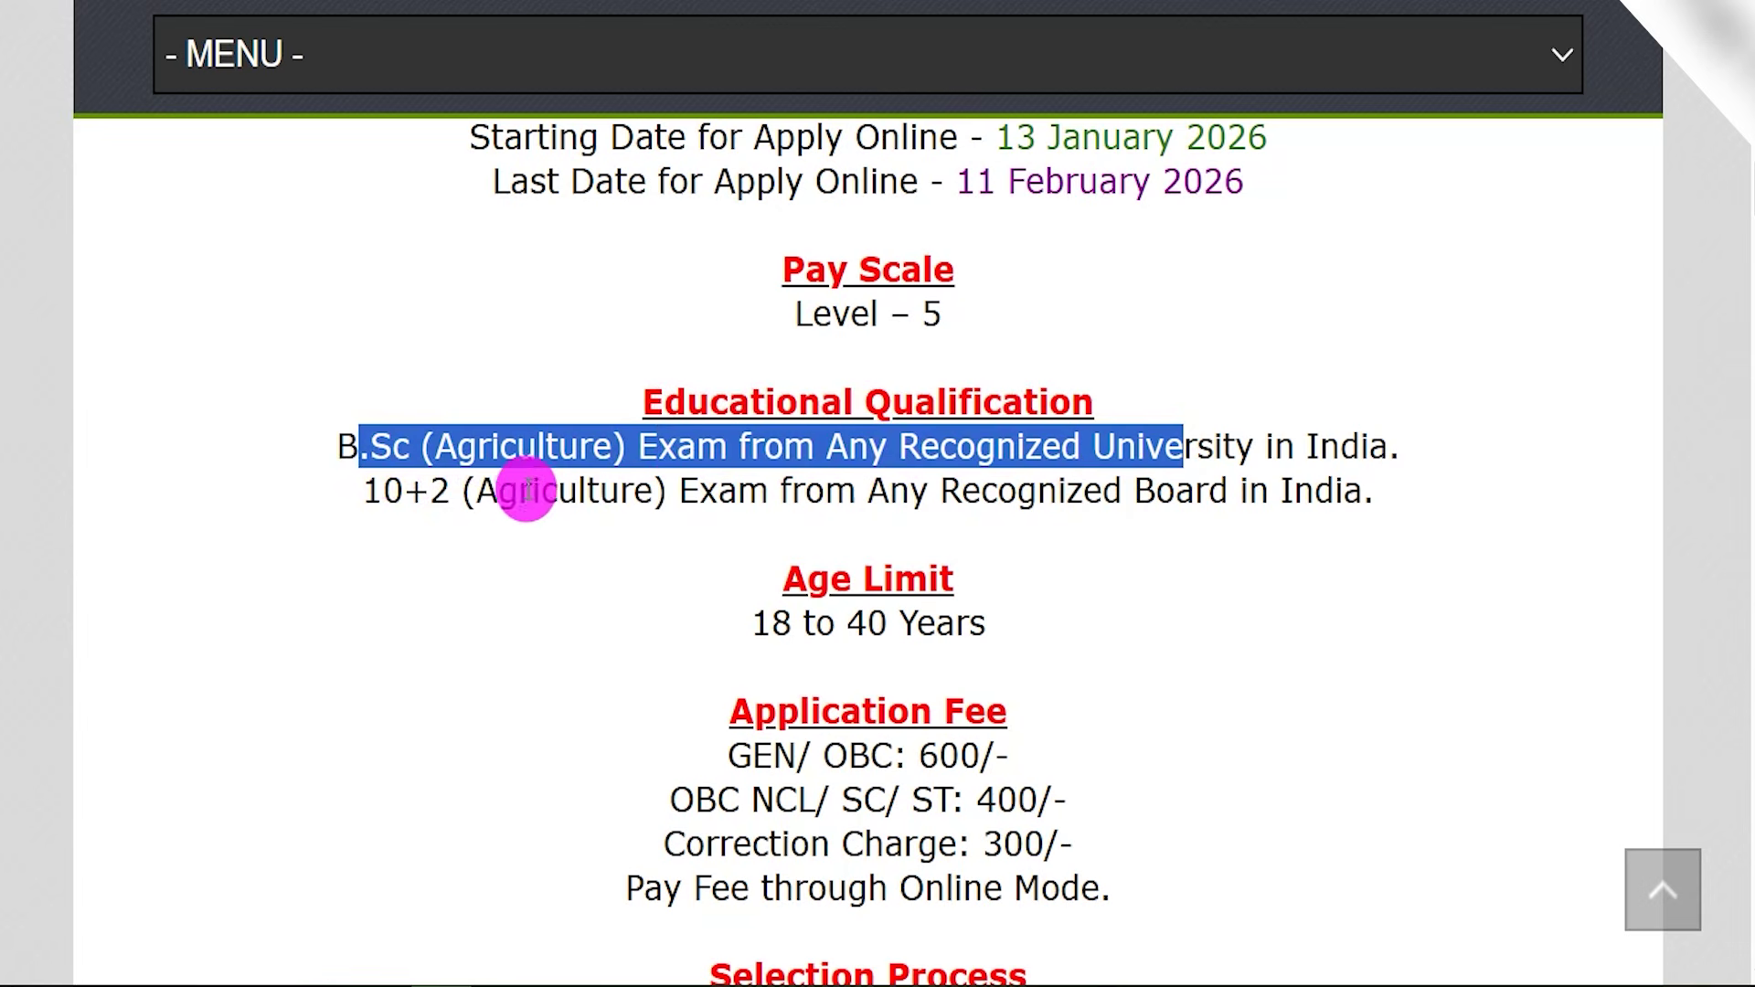
{"action": "left_click_drag", "start_coordinate": [383, 498], "coordinate": [1273, 494]}
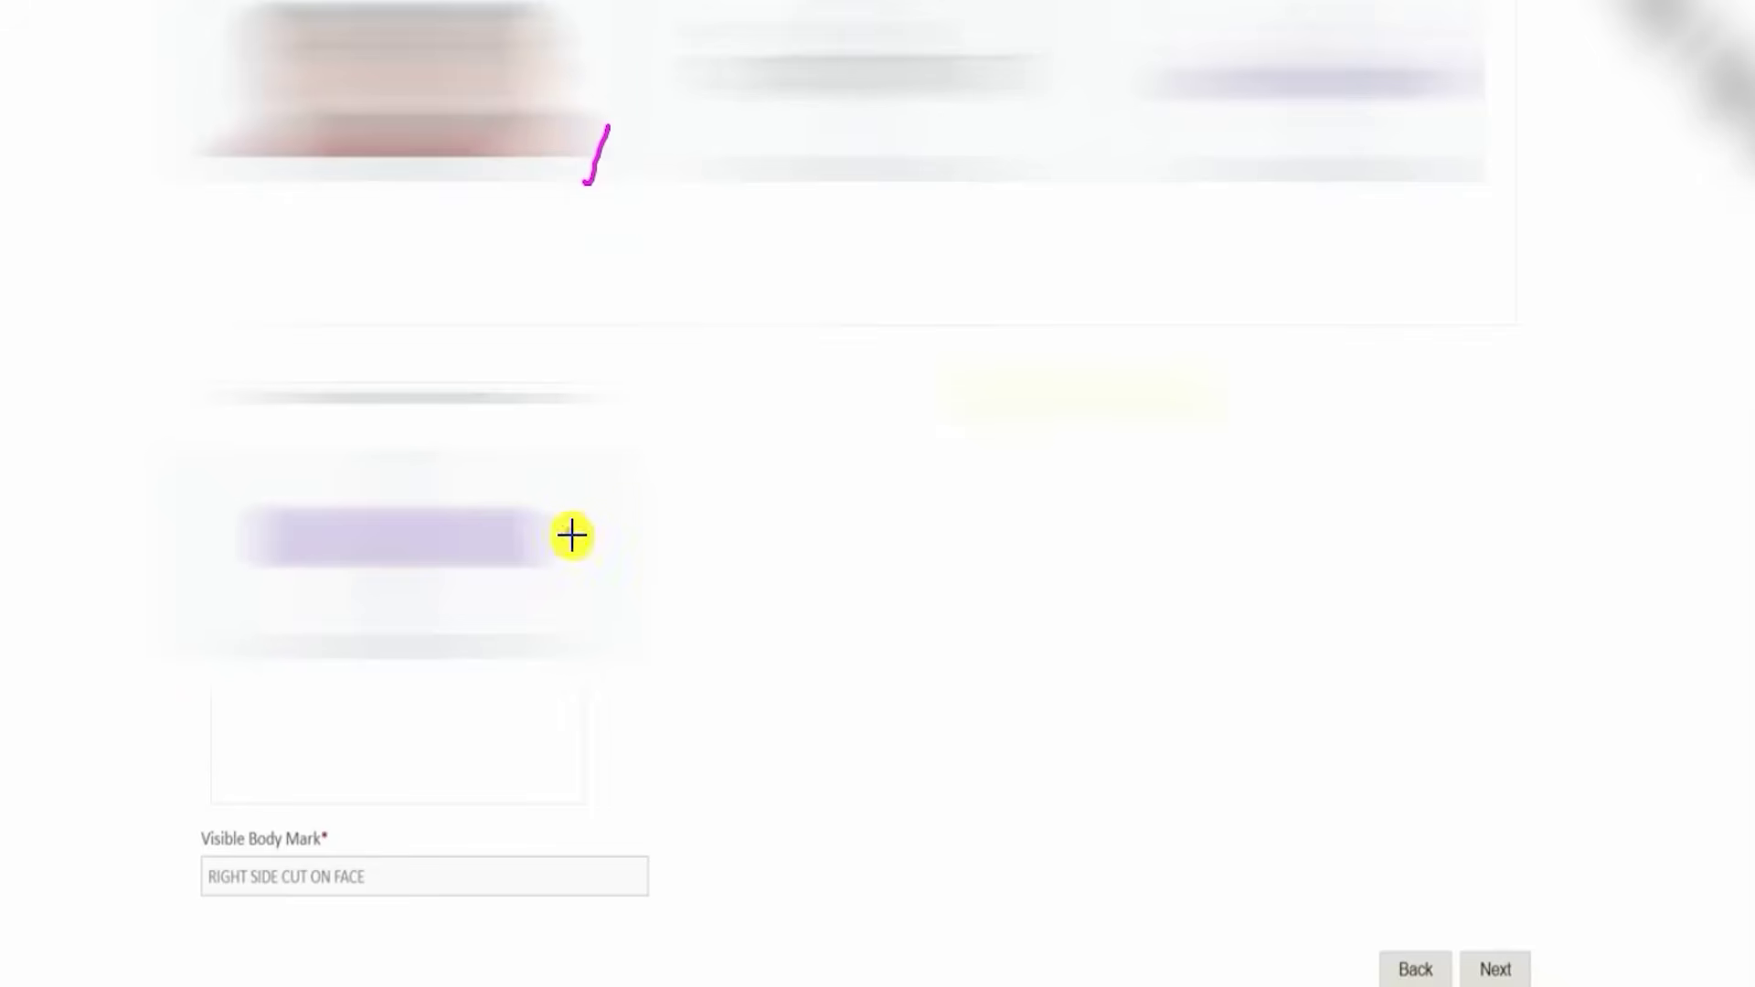
Tick-mark the uploaded photo and the image above Visible Body Mark, and draw a stroke toward Next
{"action": "left_click_drag", "start_coordinate": [571, 536], "coordinate": [626, 452]}
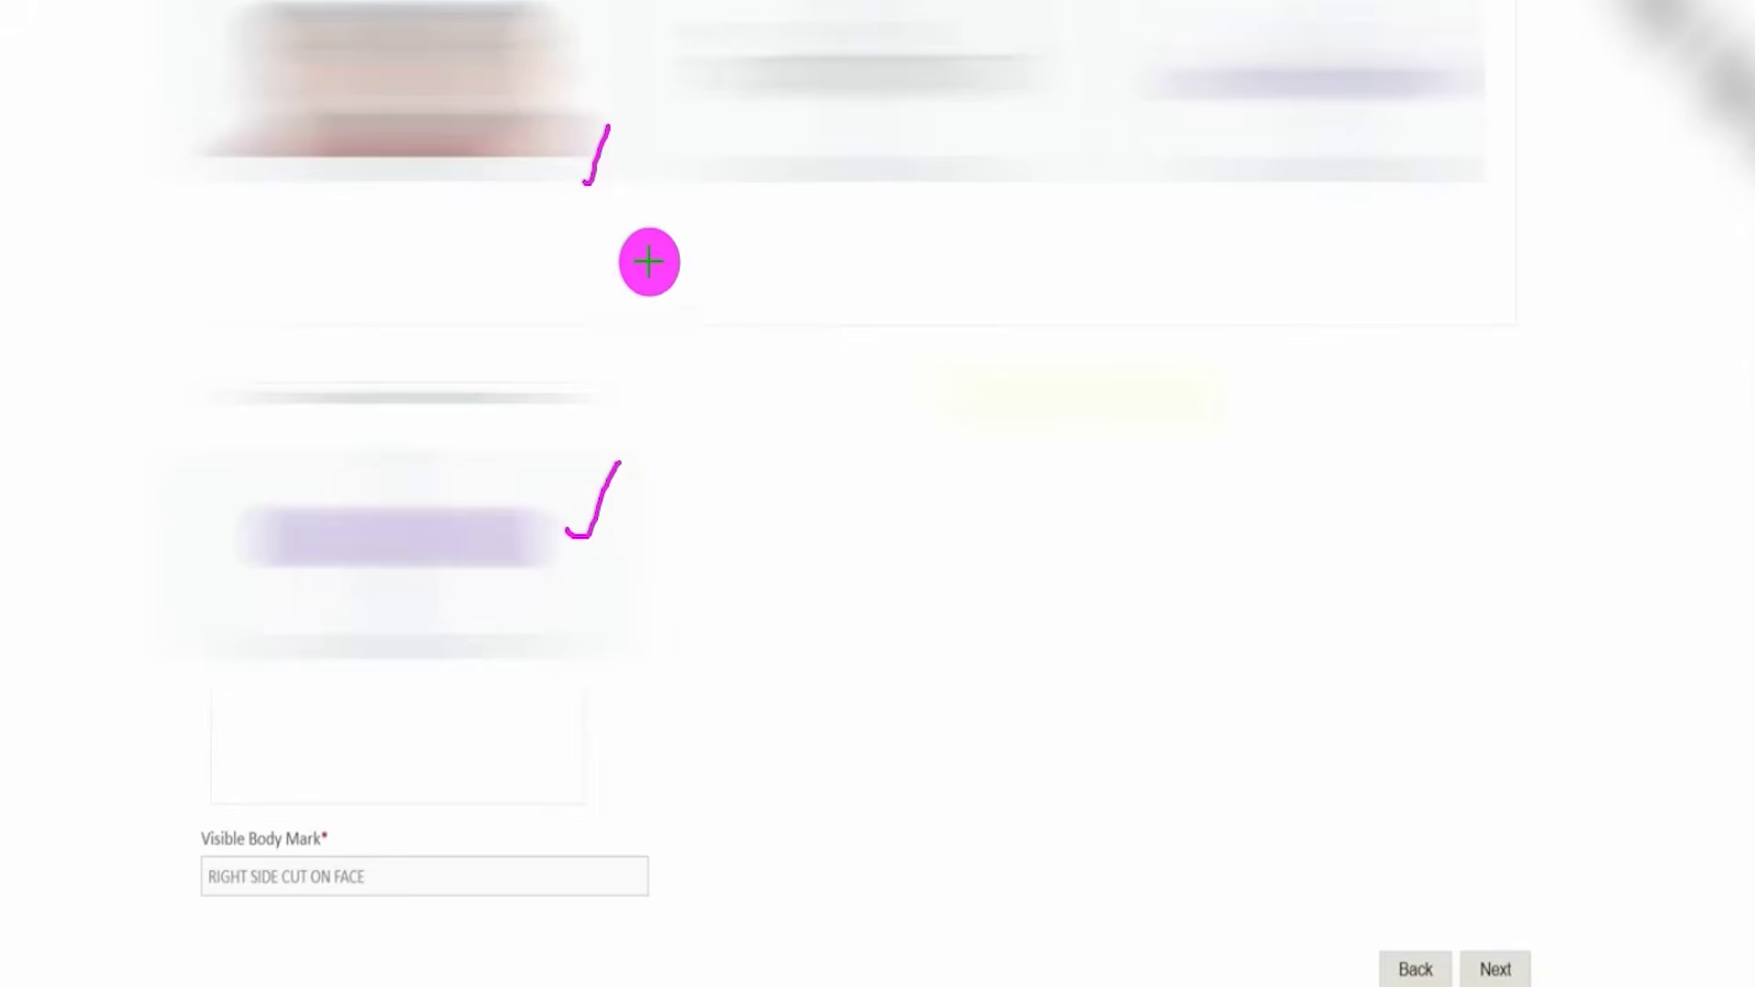
{"action": "left_click_drag", "start_coordinate": [592, 220], "coordinate": [633, 180]}
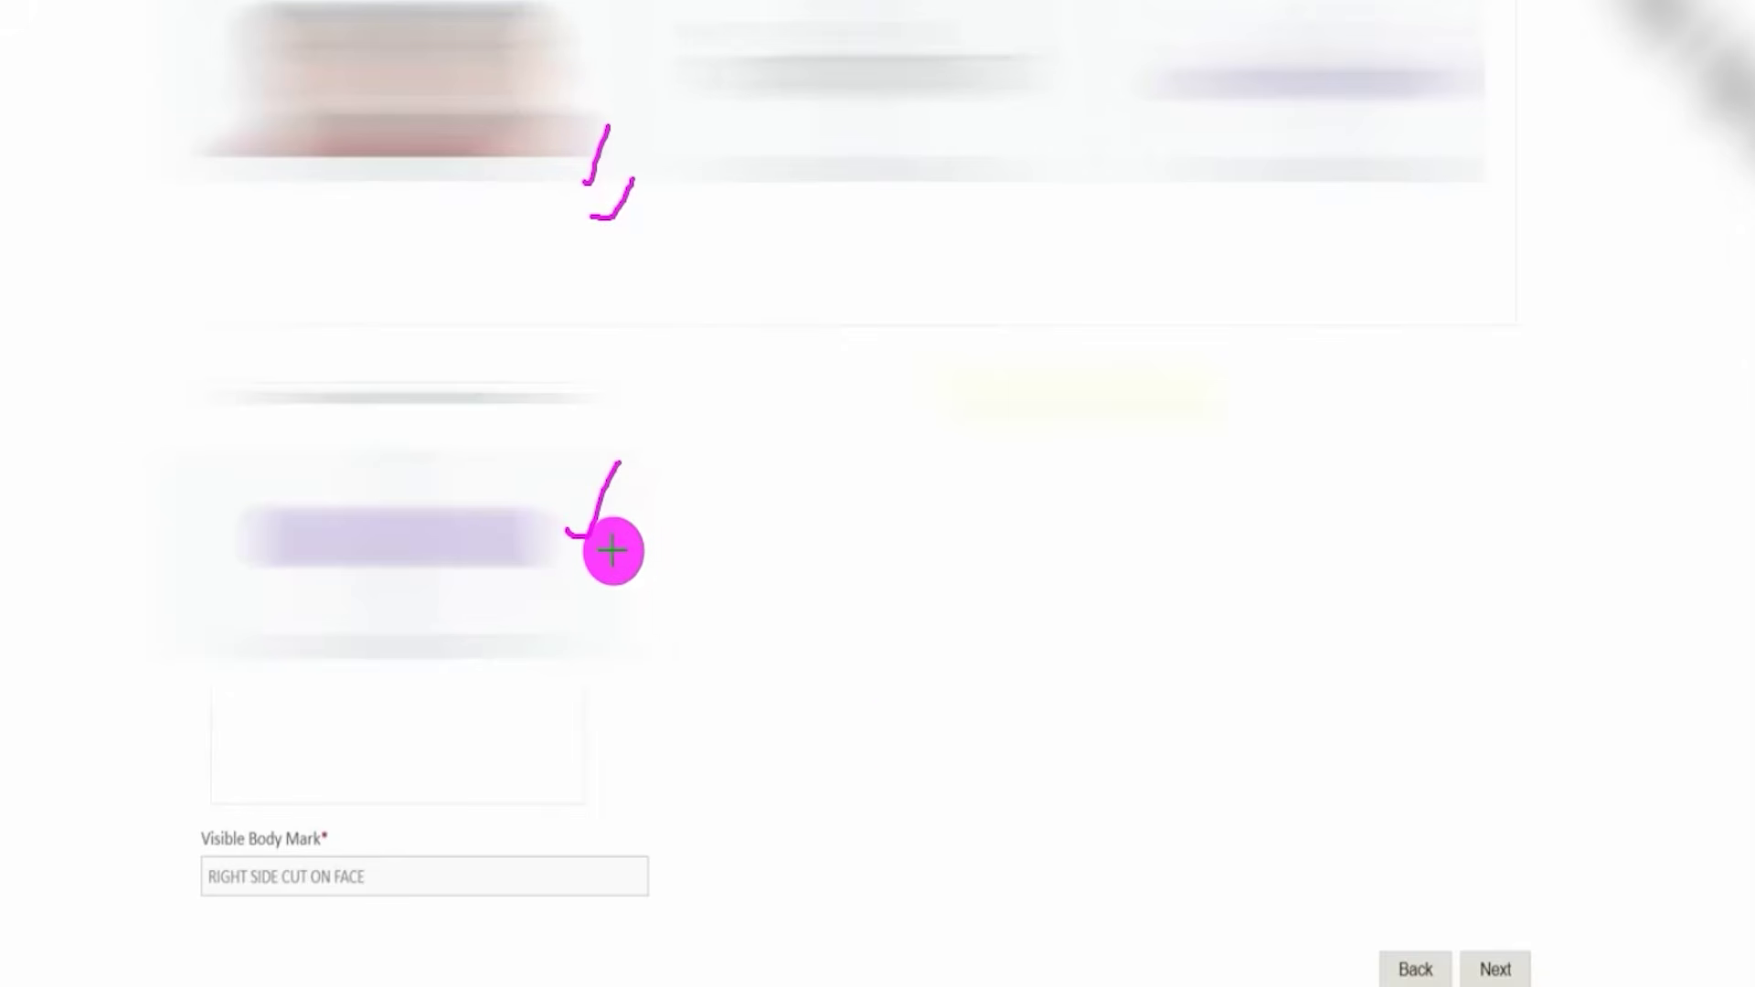
{"action": "left_click_drag", "start_coordinate": [590, 567], "coordinate": [630, 516]}
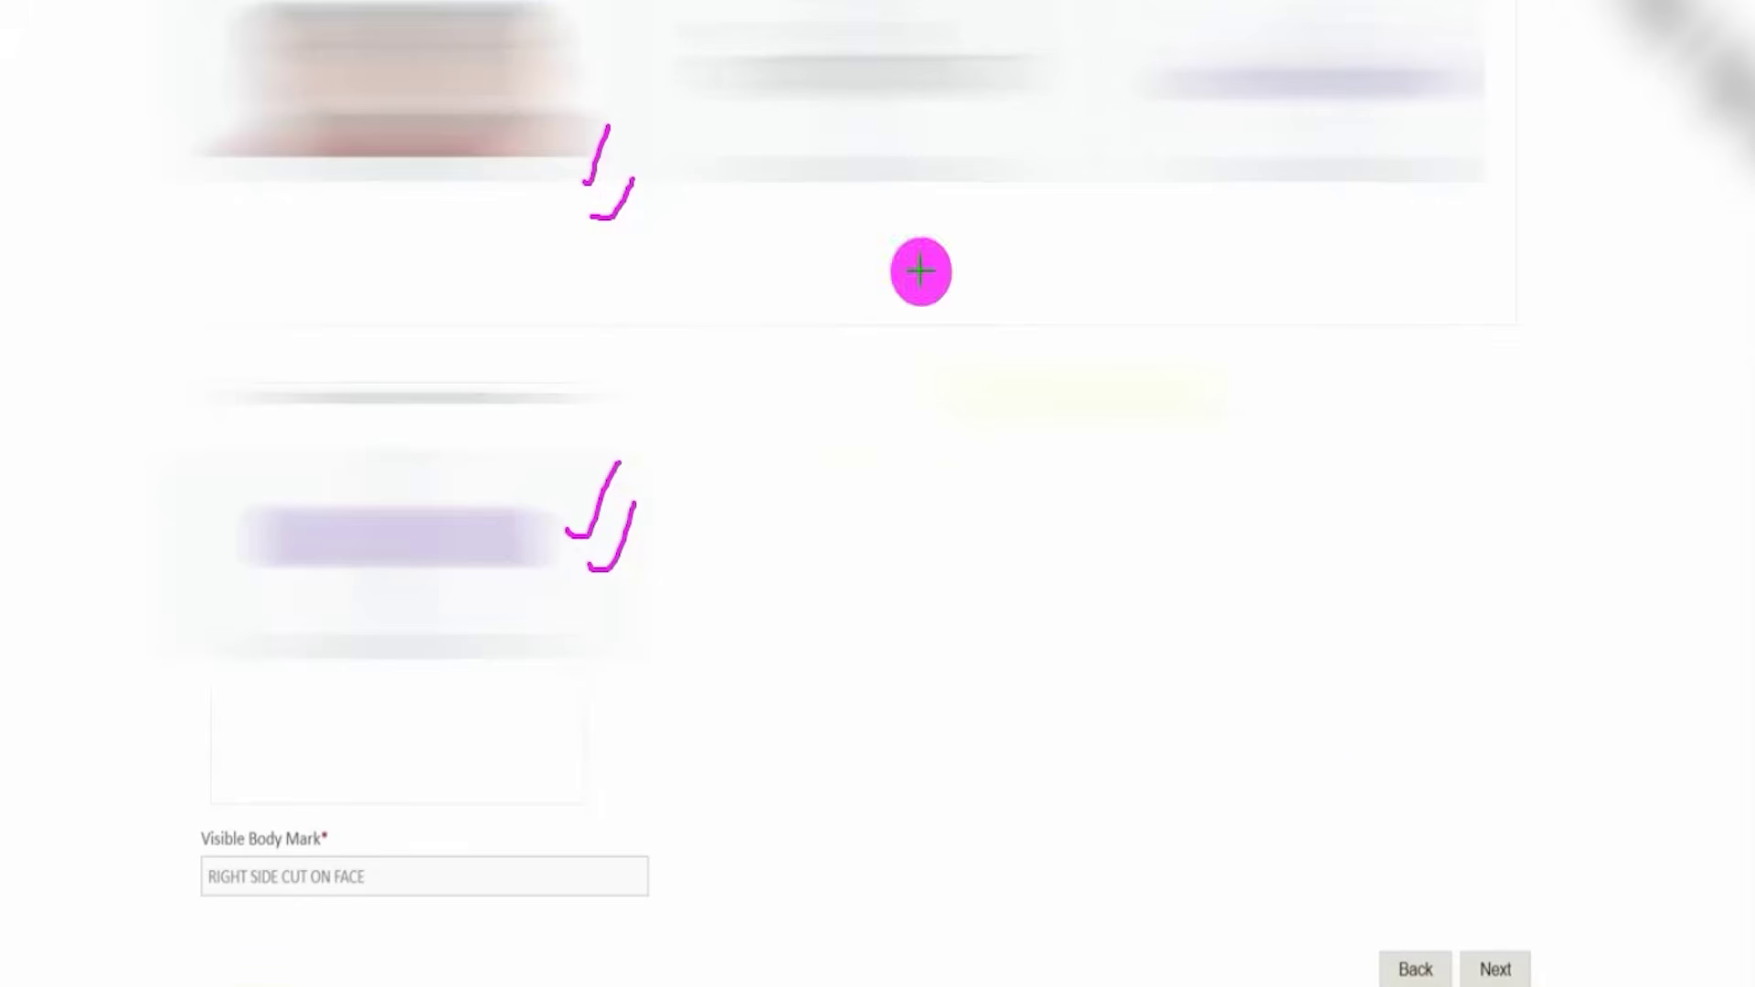
{"action": "left_click_drag", "start_coordinate": [1618, 568], "coordinate": [1519, 937]}
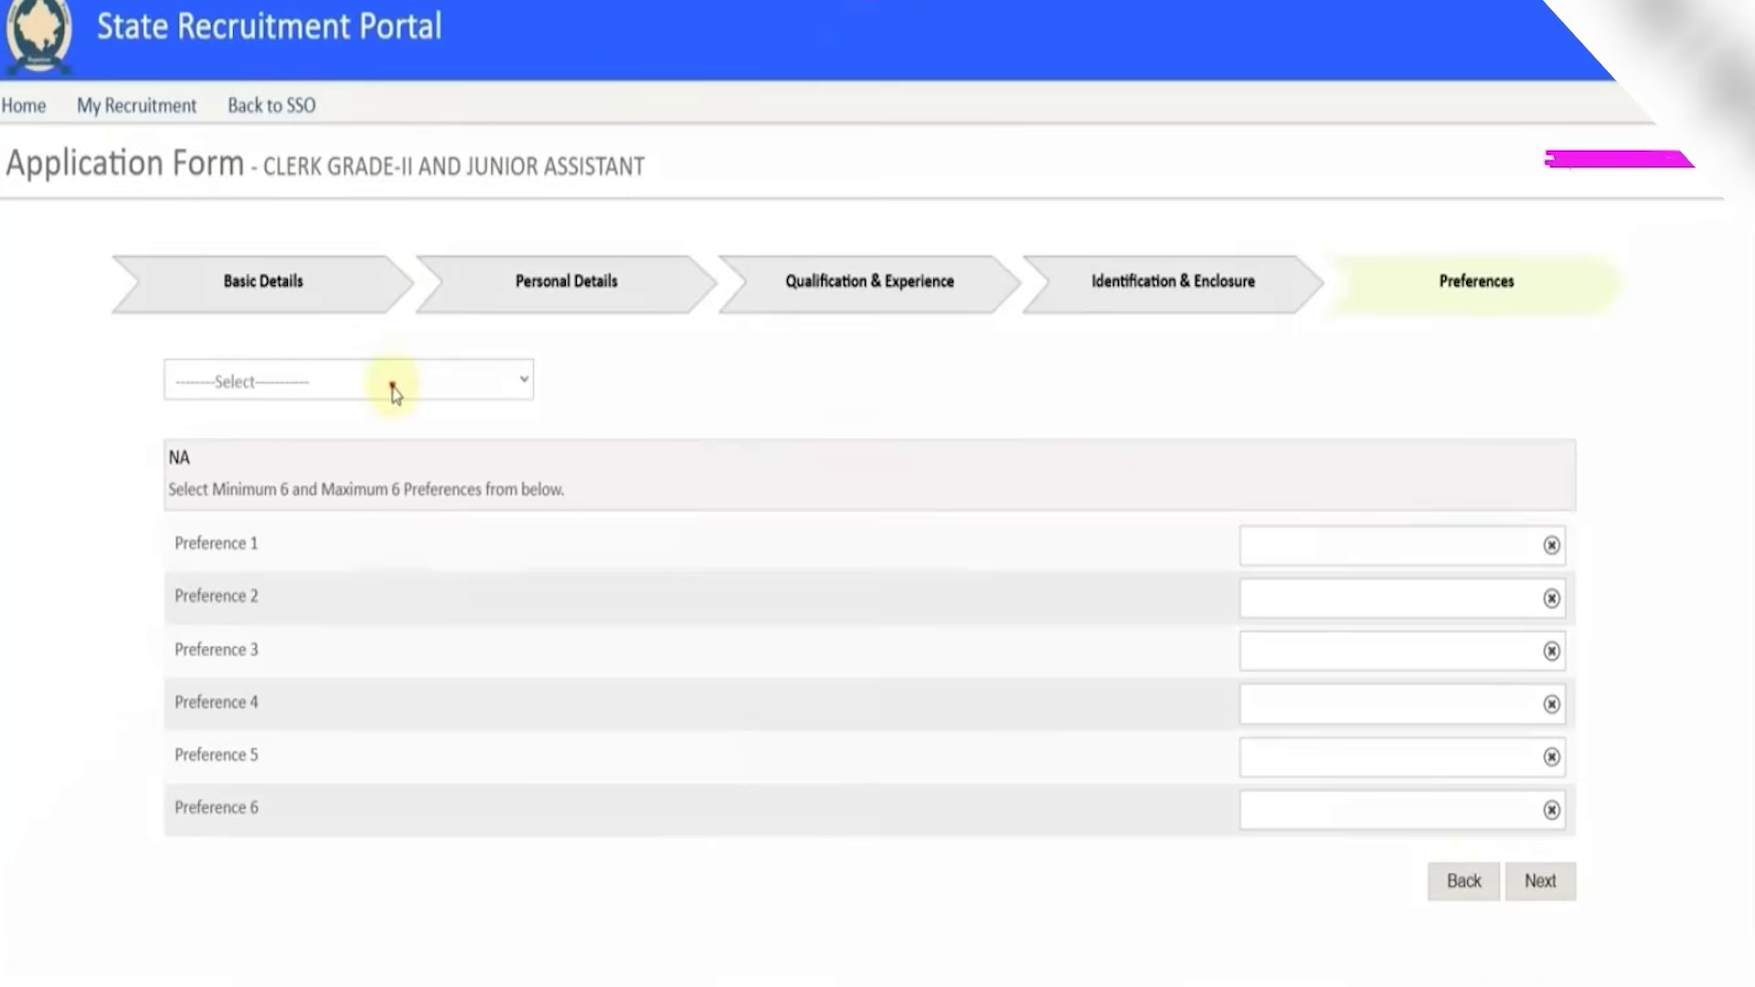
Tick-mark the Preferences stage, the selection list and the Preference 1 to 6 fields, redrawing the last mark on the list
{"action": "left_click_drag", "start_coordinate": [1541, 305], "coordinate": [1582, 225]}
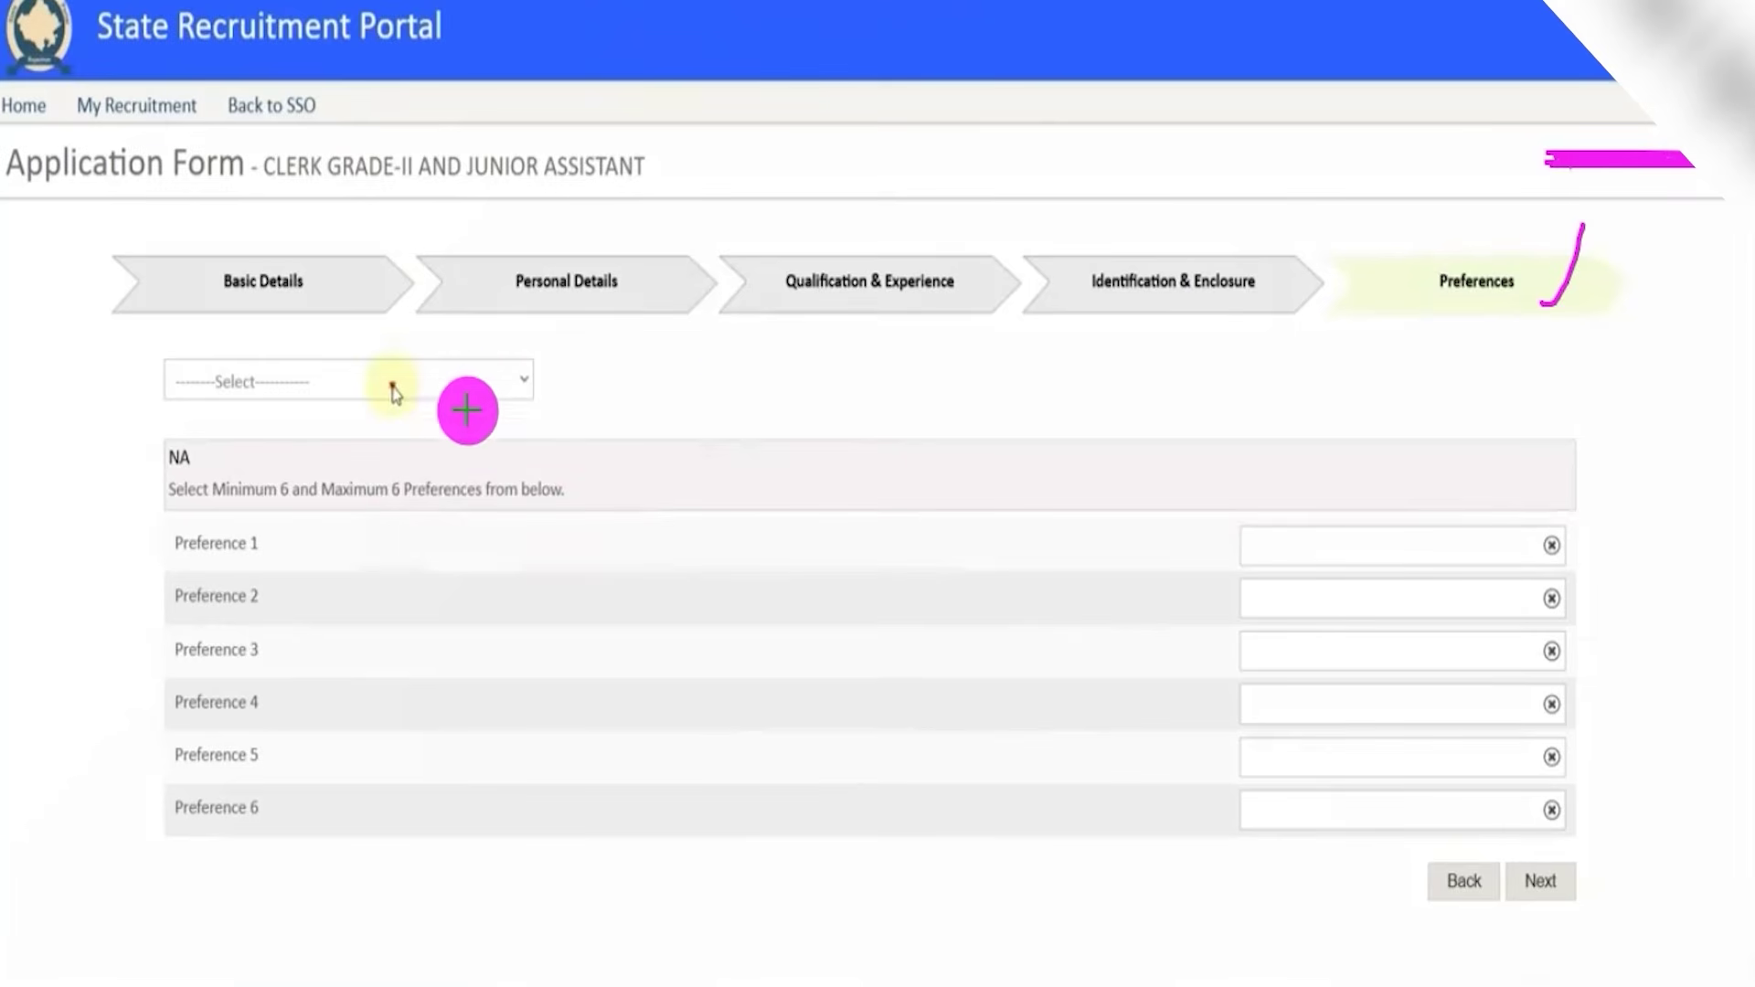
{"action": "left_click_drag", "start_coordinate": [455, 382], "coordinate": [498, 301]}
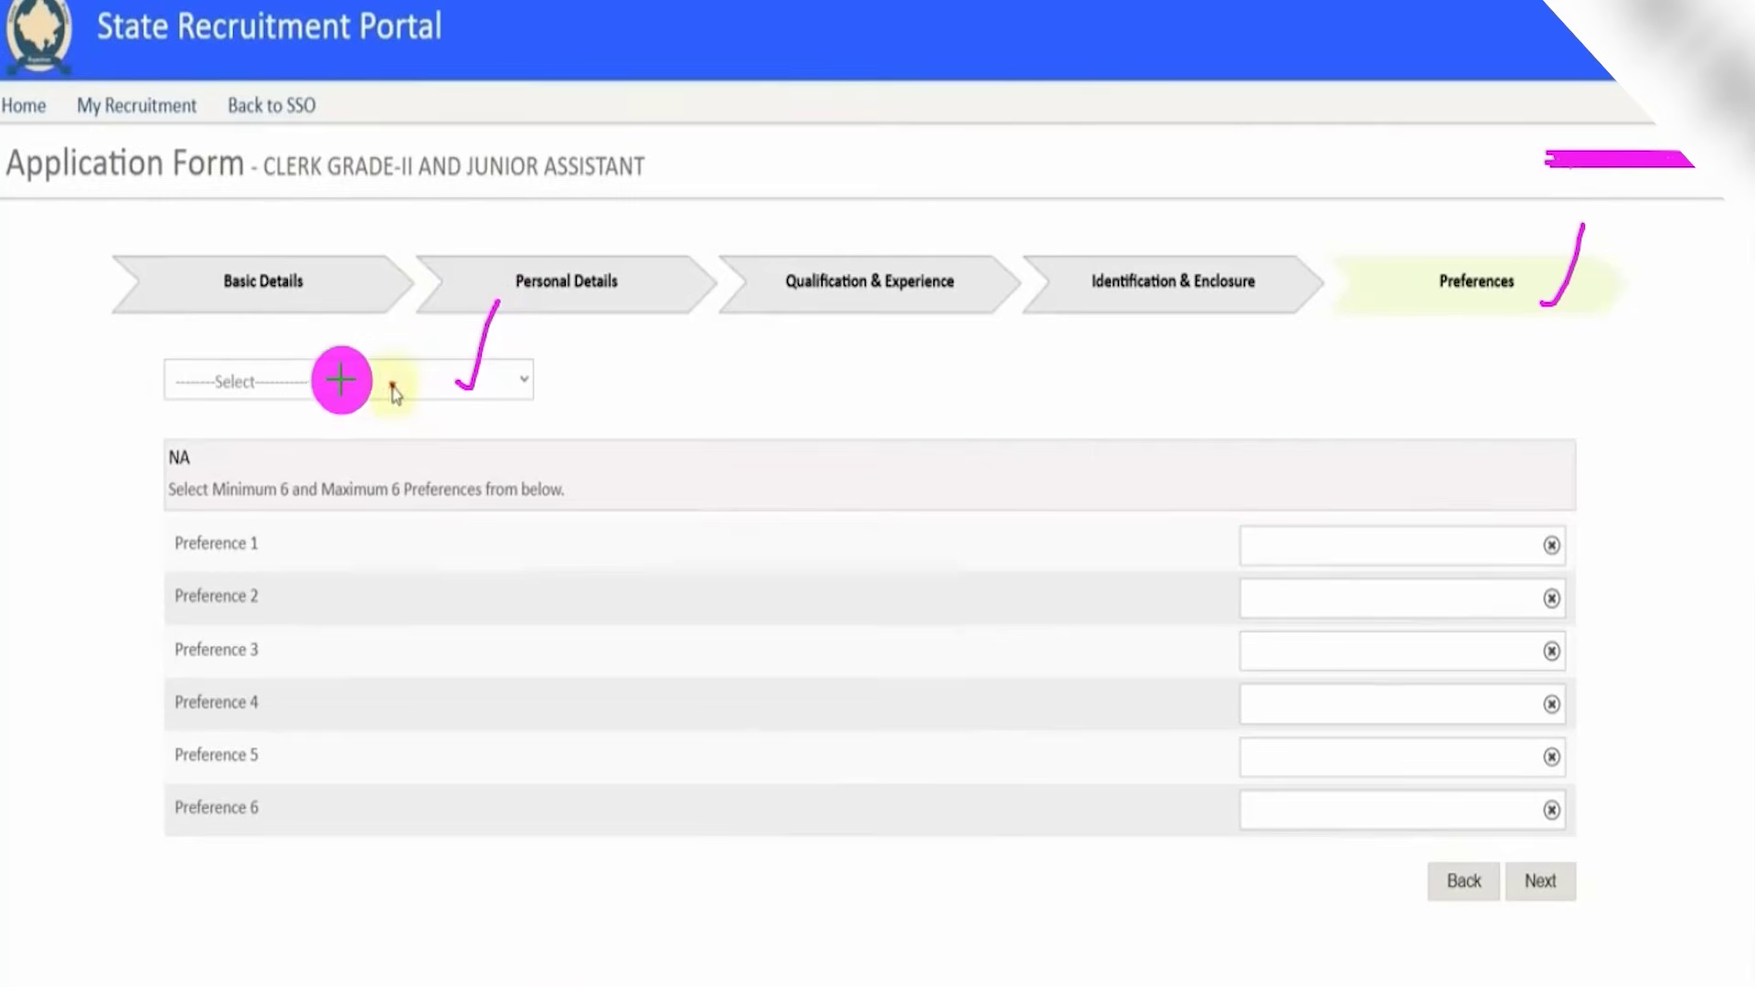
{"action": "left_click_drag", "start_coordinate": [338, 384], "coordinate": [375, 327]}
{"action": "left_click_drag", "start_coordinate": [1340, 552], "coordinate": [1378, 500]}
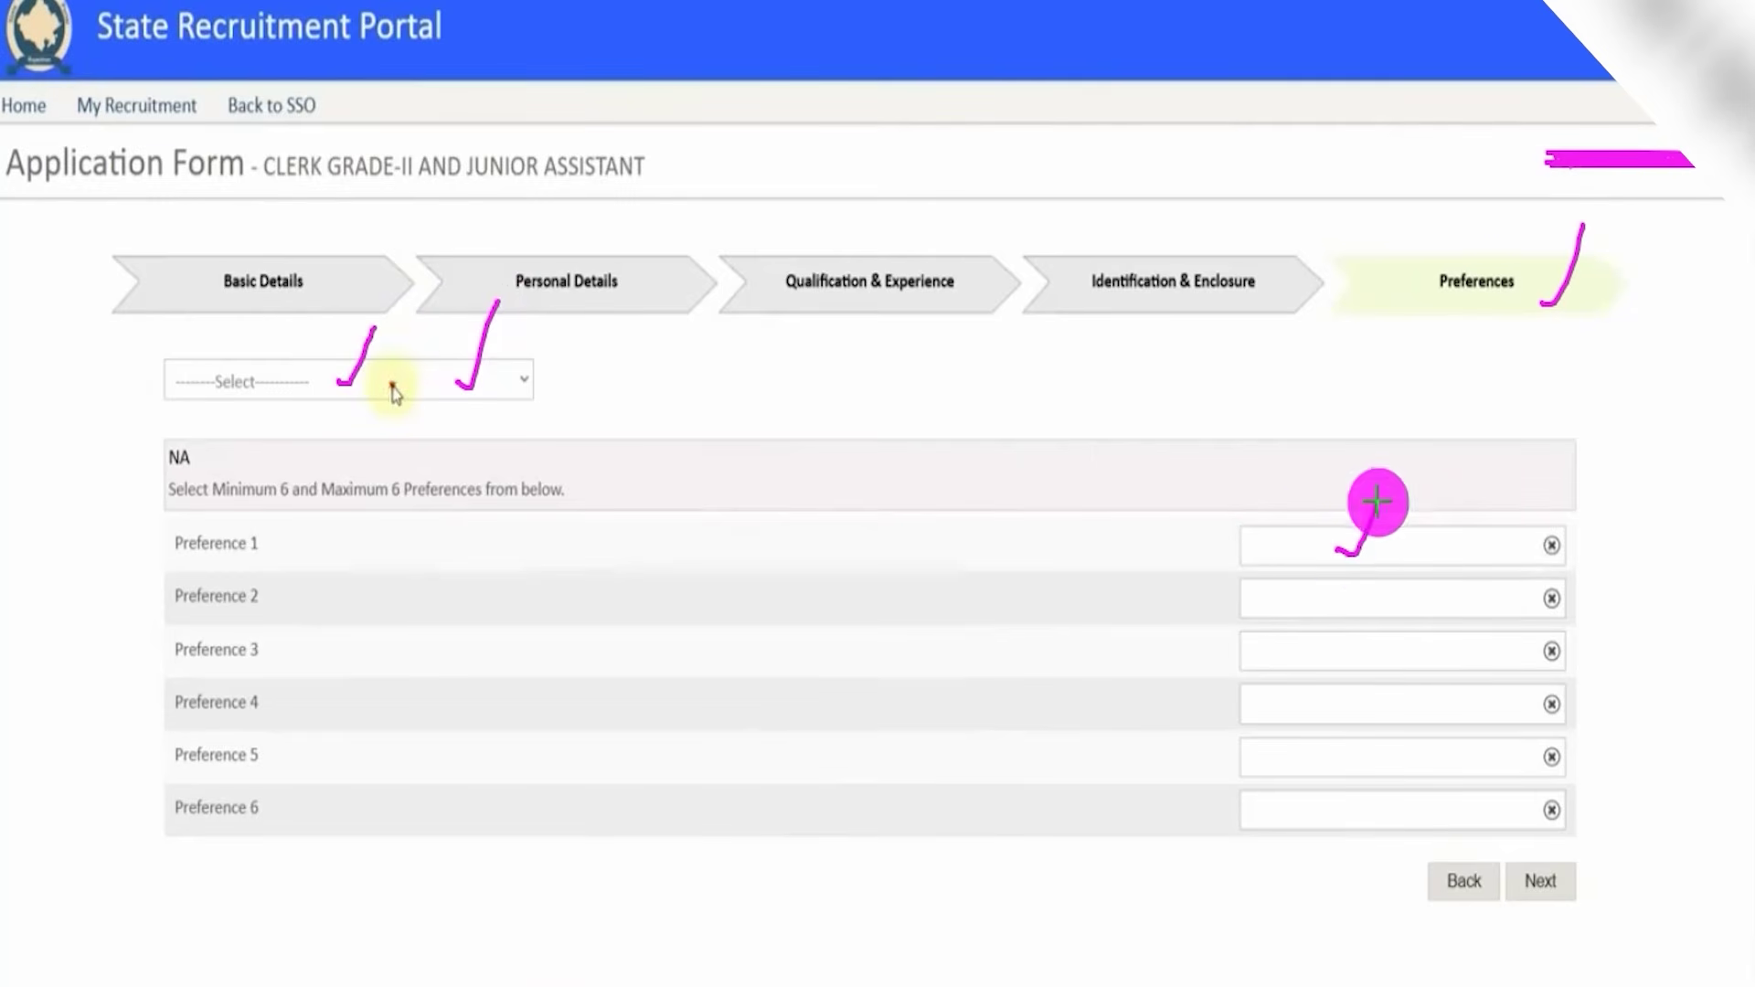
{"action": "left_click_drag", "start_coordinate": [1352, 595], "coordinate": [1385, 555]}
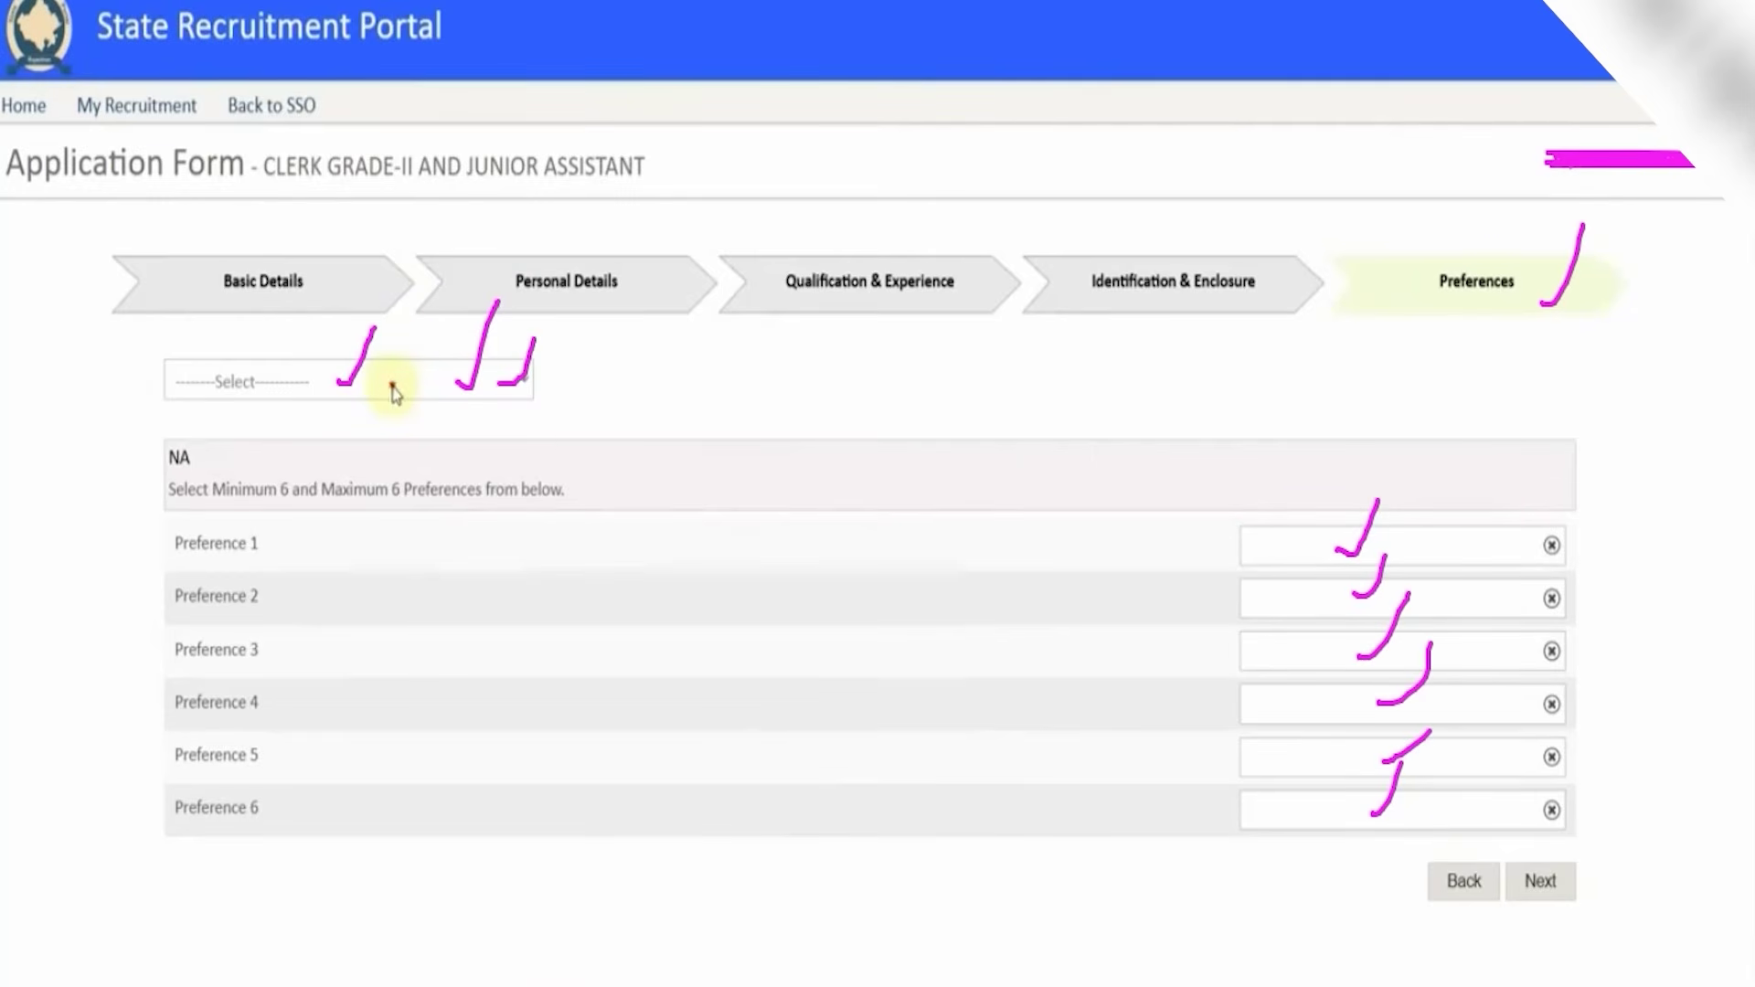
{"action": "key", "text": "ctrl+z"}
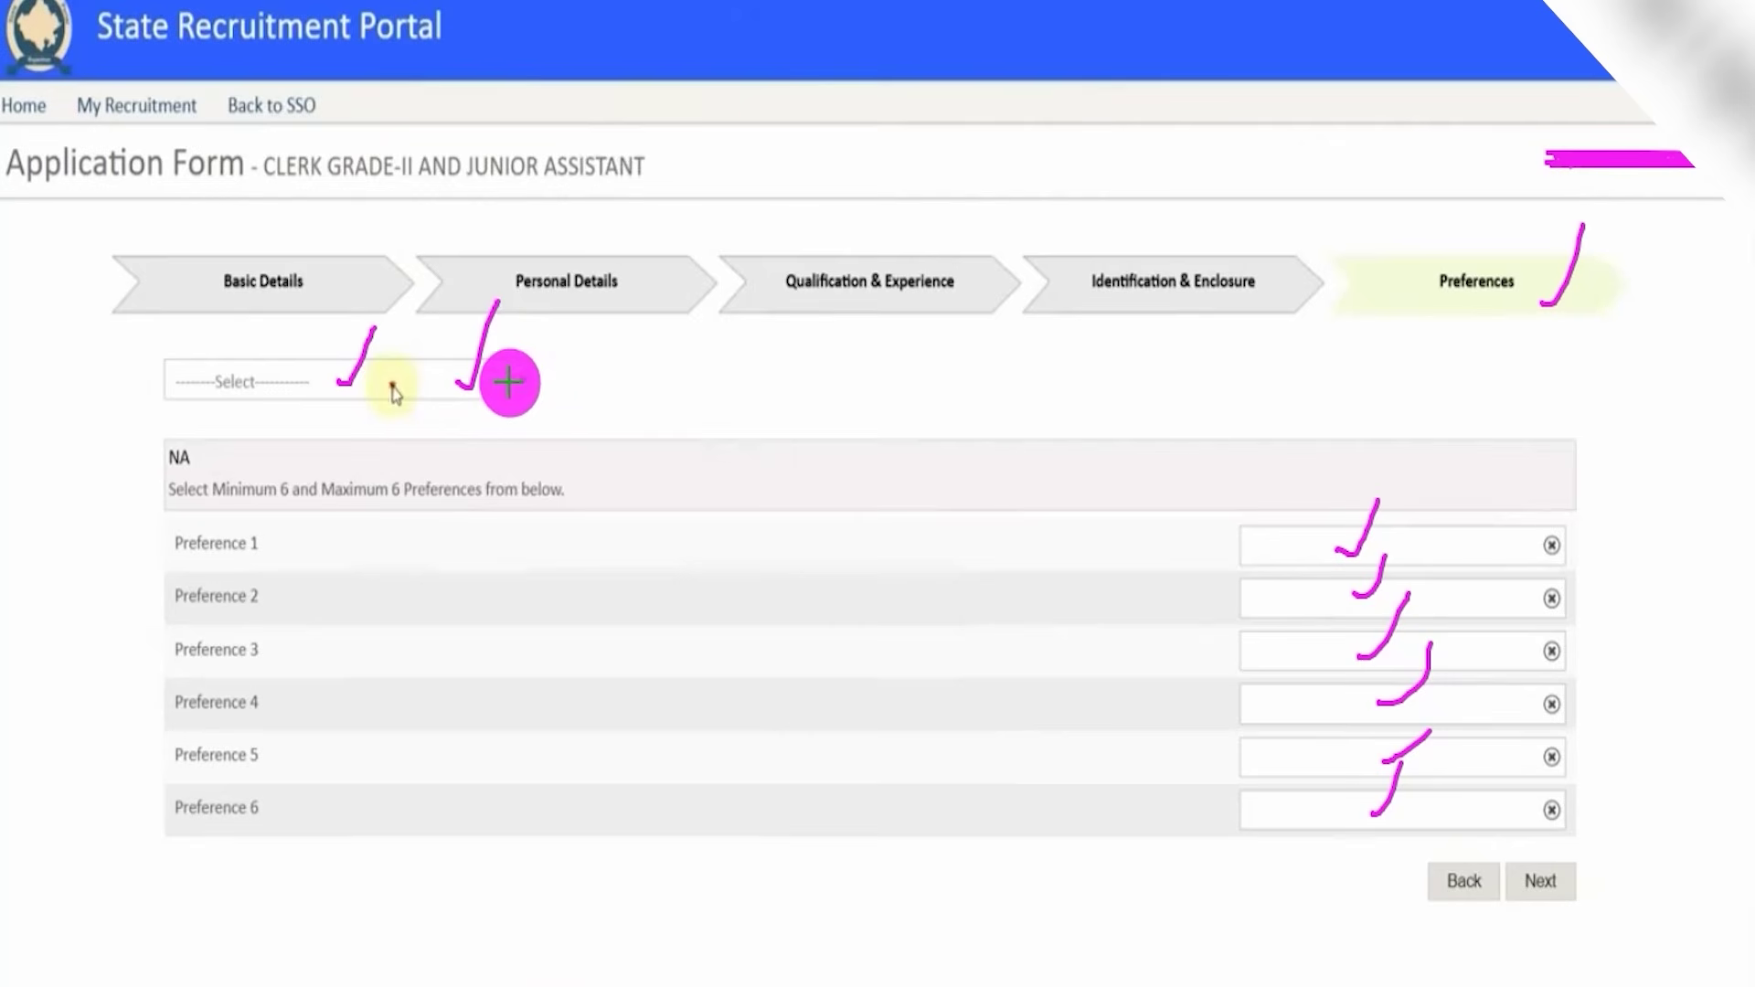
{"action": "left_click_drag", "start_coordinate": [509, 382], "coordinate": [566, 315]}
Draw lines in the Preference 4, 5 and 6 fields and a stroke toward Next
{"action": "left_click_drag", "start_coordinate": [1320, 710], "coordinate": [1418, 709]}
{"action": "left_click_drag", "start_coordinate": [1294, 758], "coordinate": [1359, 758]}
{"action": "left_click_drag", "start_coordinate": [1271, 807], "coordinate": [1369, 806]}
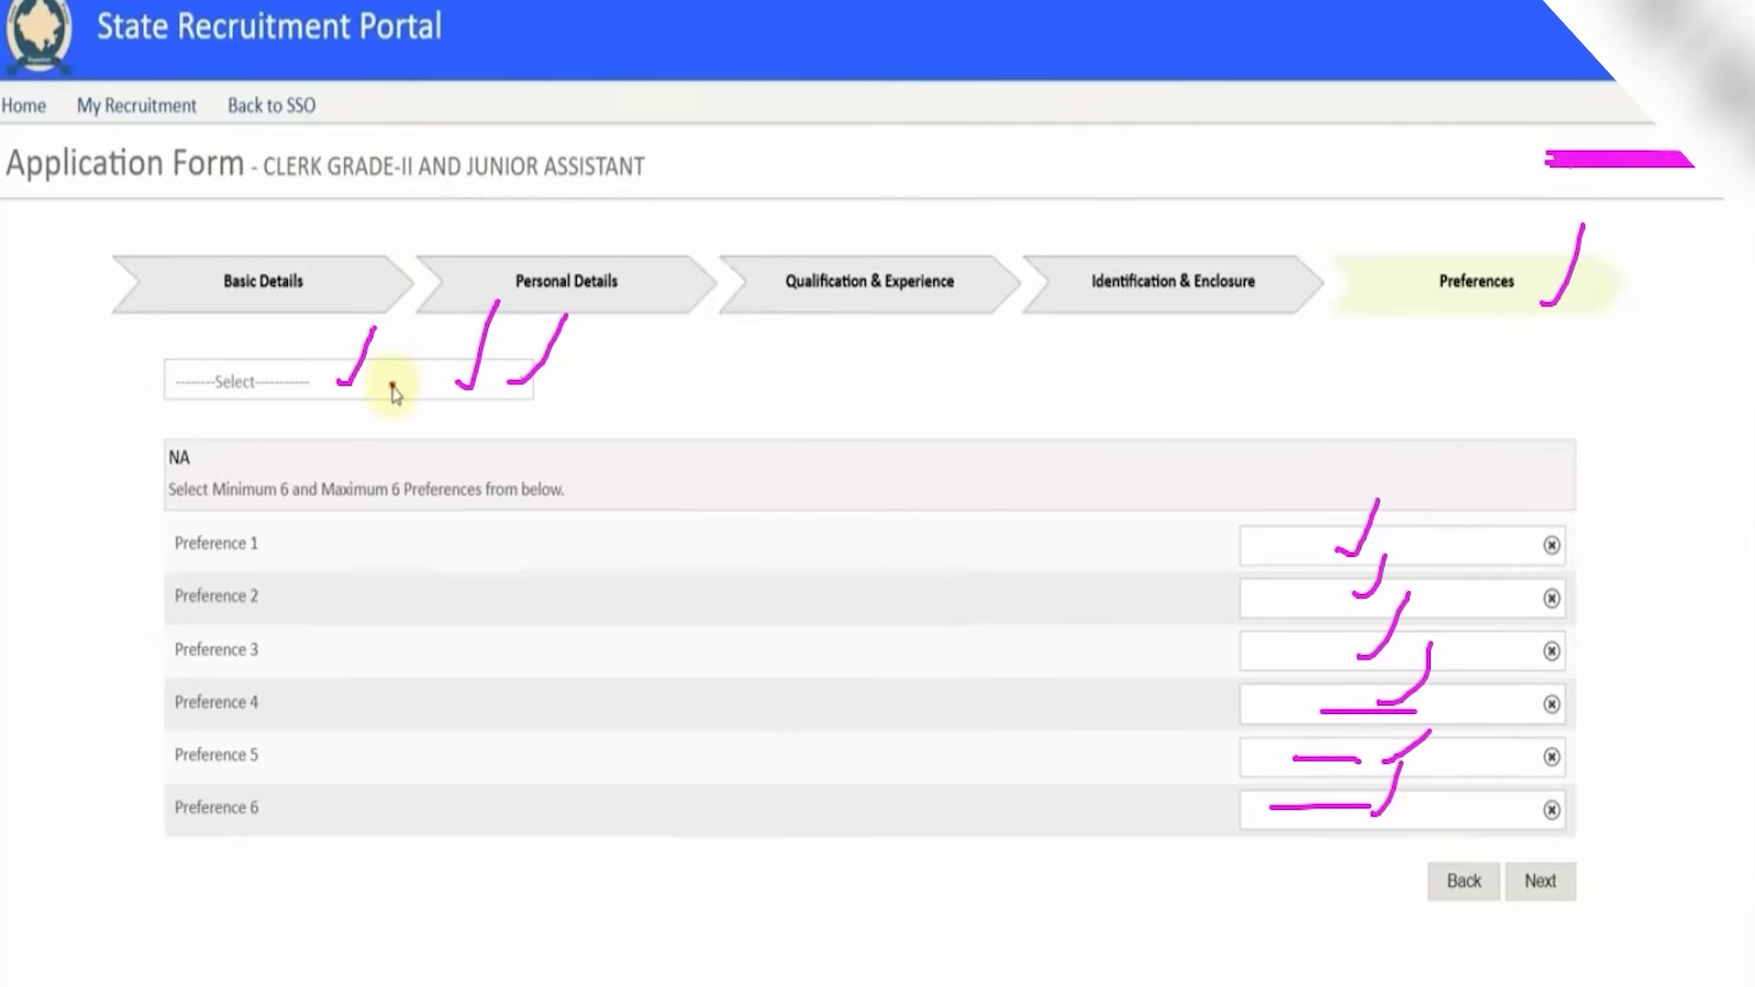
{"action": "mouse_move", "coordinate": [1714, 498]}
{"action": "left_mouse_down"}
{"action": "mouse_move", "coordinate": [1654, 698]}
{"action": "mouse_move", "coordinate": [1582, 845]}
{"action": "left_mouse_up"}
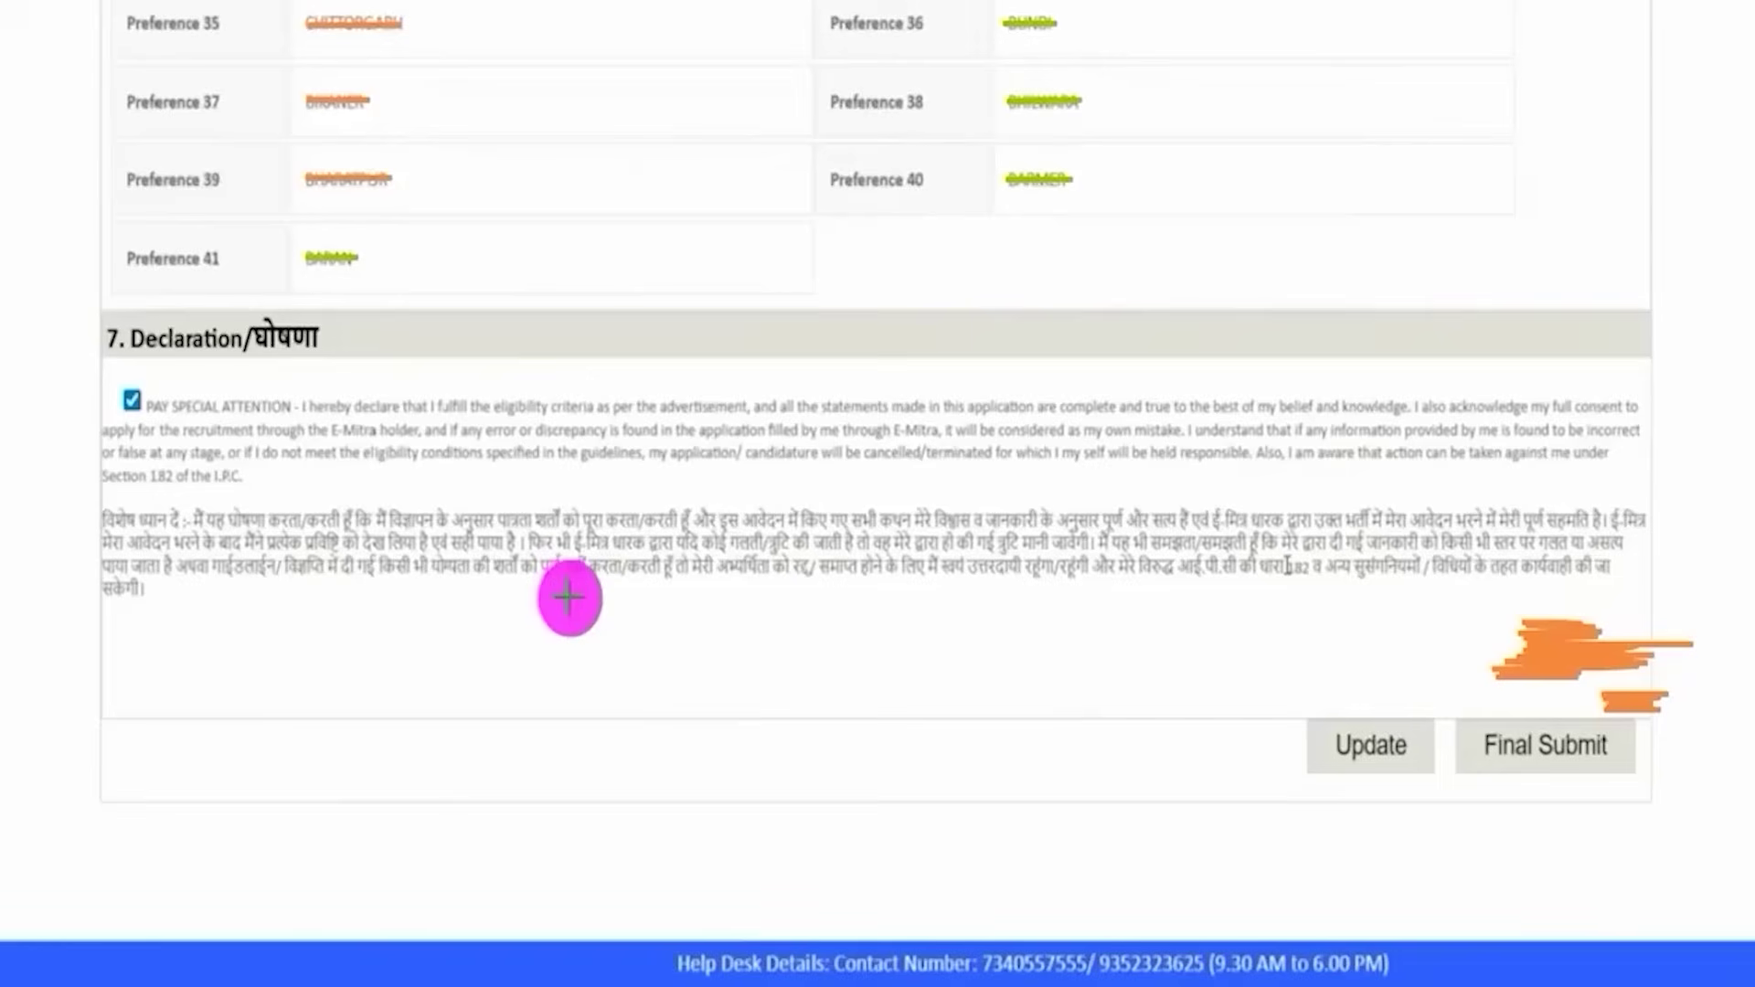
Tick-mark the listed preferences 35 to 41, the Declaration heading and the declaration's consent checkbox
{"action": "left_click_drag", "start_coordinate": [509, 92], "coordinate": [586, 16]}
{"action": "left_click_drag", "start_coordinate": [1150, 55], "coordinate": [1205, 20]}
{"action": "left_click_drag", "start_coordinate": [768, 259], "coordinate": [837, 213]}
{"action": "left_click_drag", "start_coordinate": [1101, 225], "coordinate": [1170, 164]}
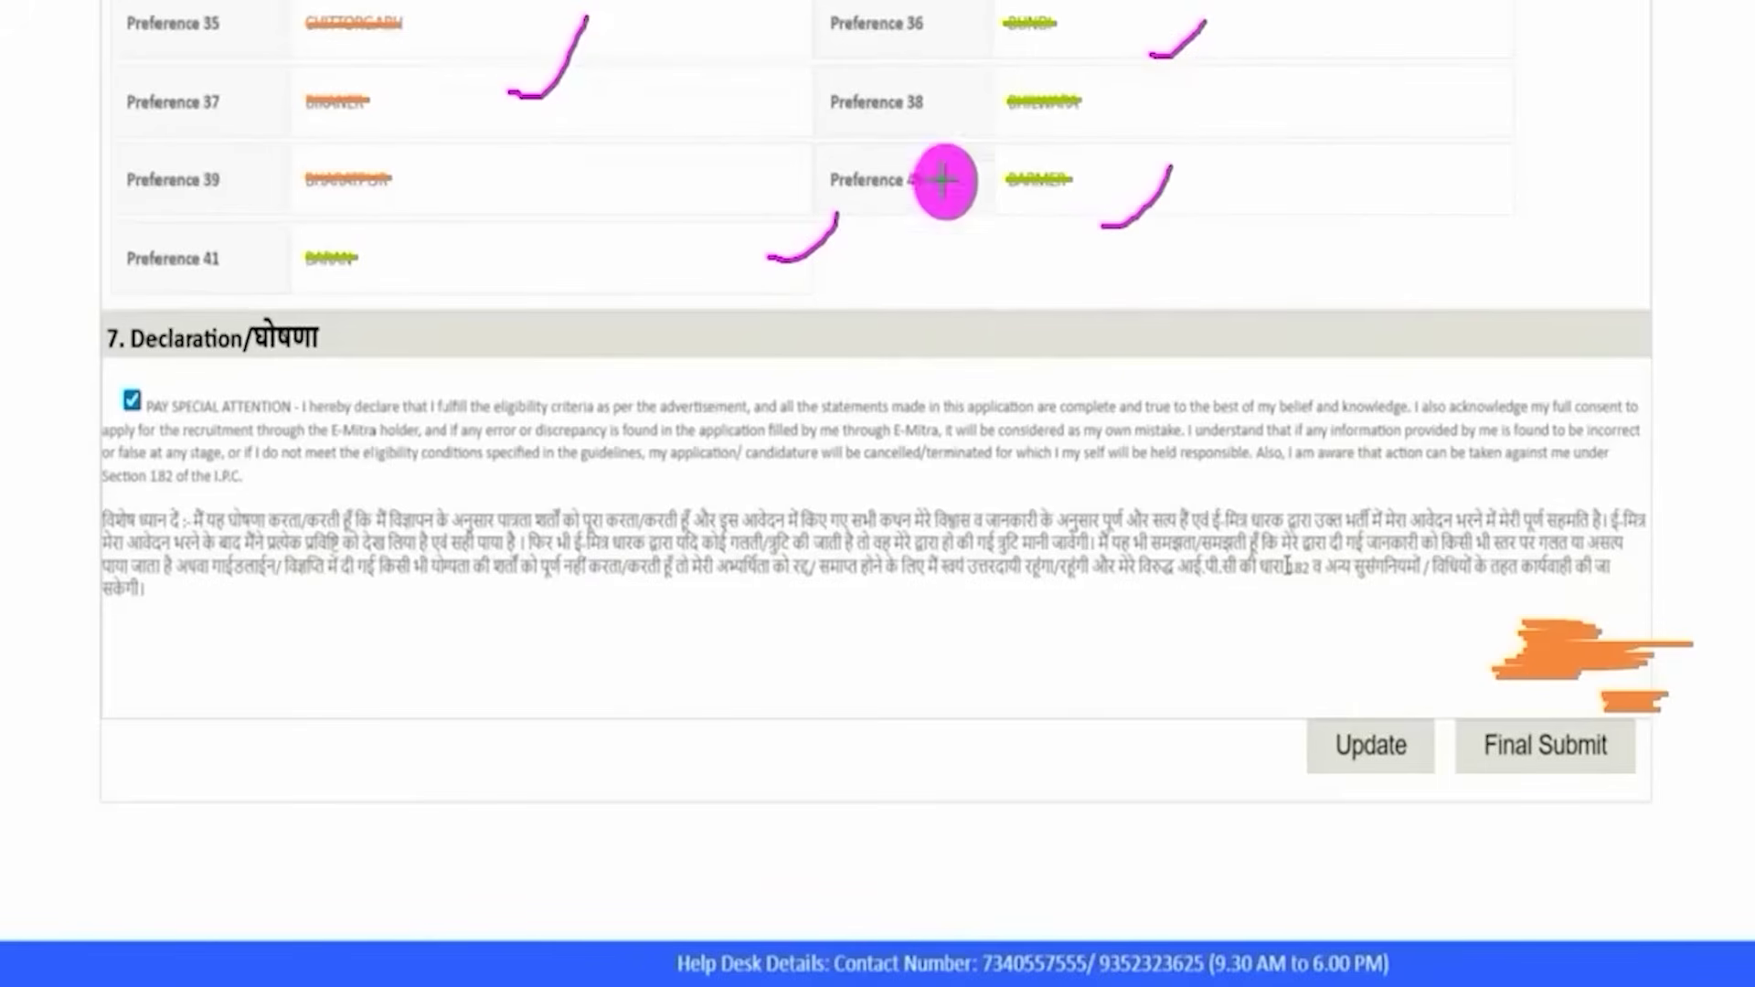
{"action": "left_click_drag", "start_coordinate": [336, 339], "coordinate": [435, 253]}
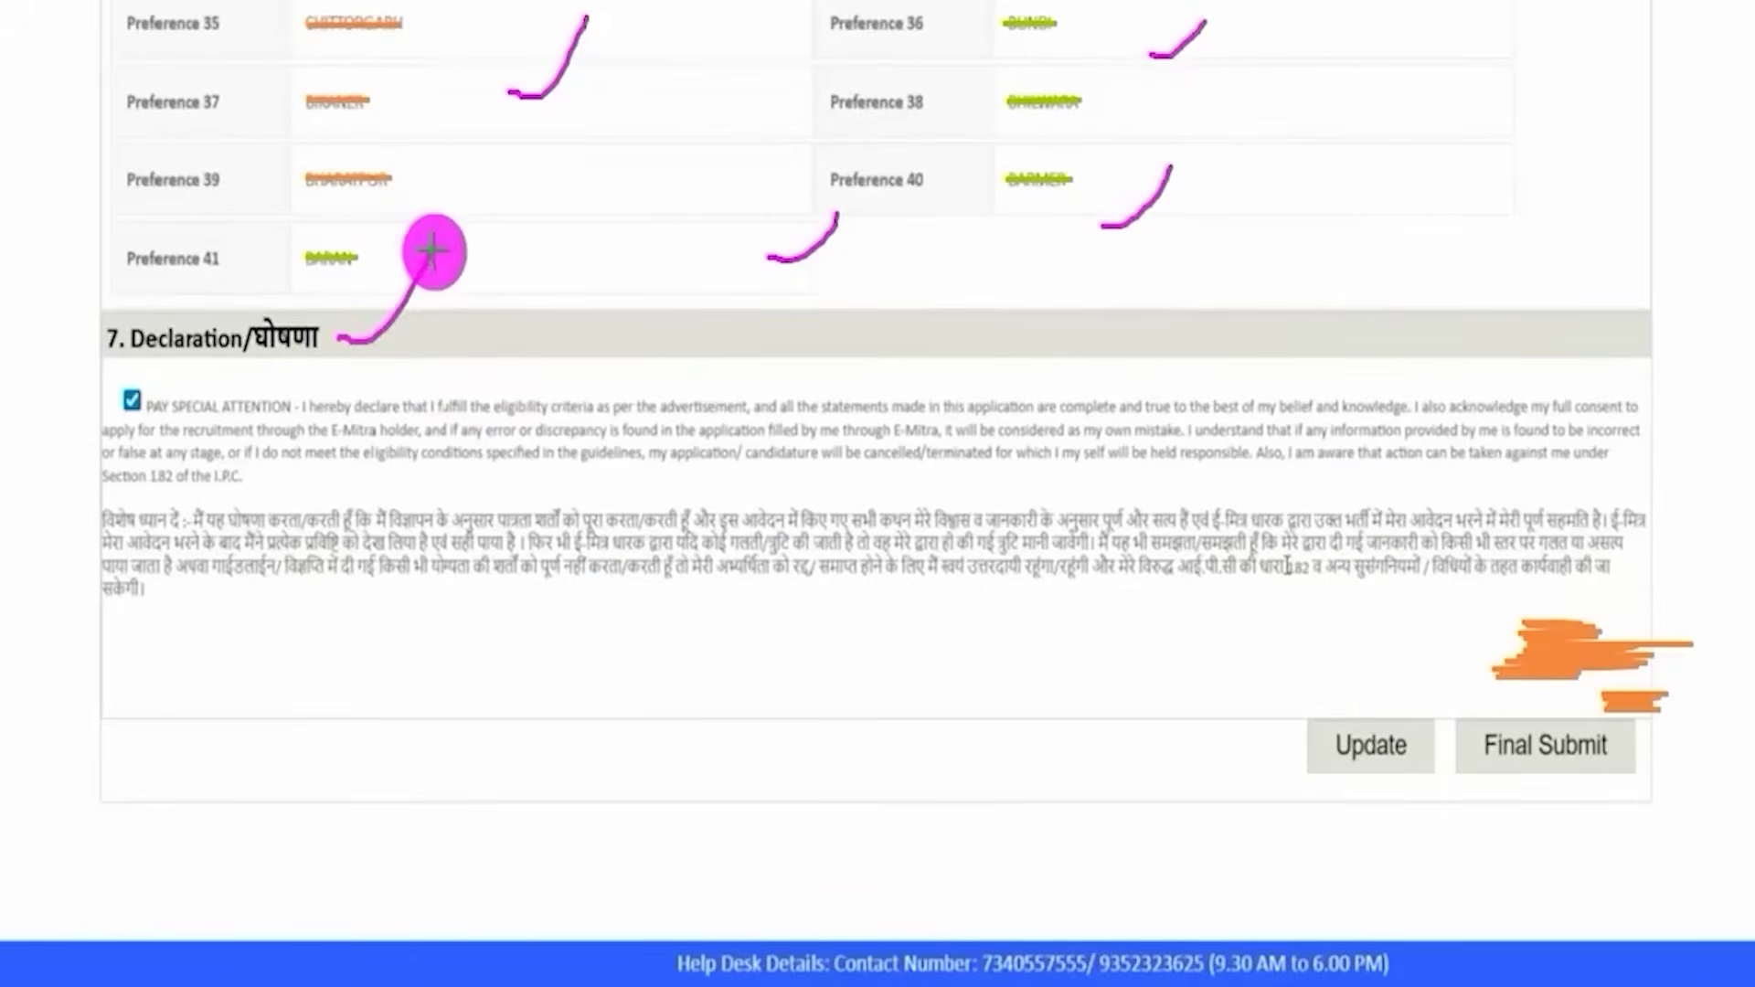
{"action": "left_click_drag", "start_coordinate": [157, 405], "coordinate": [221, 347]}
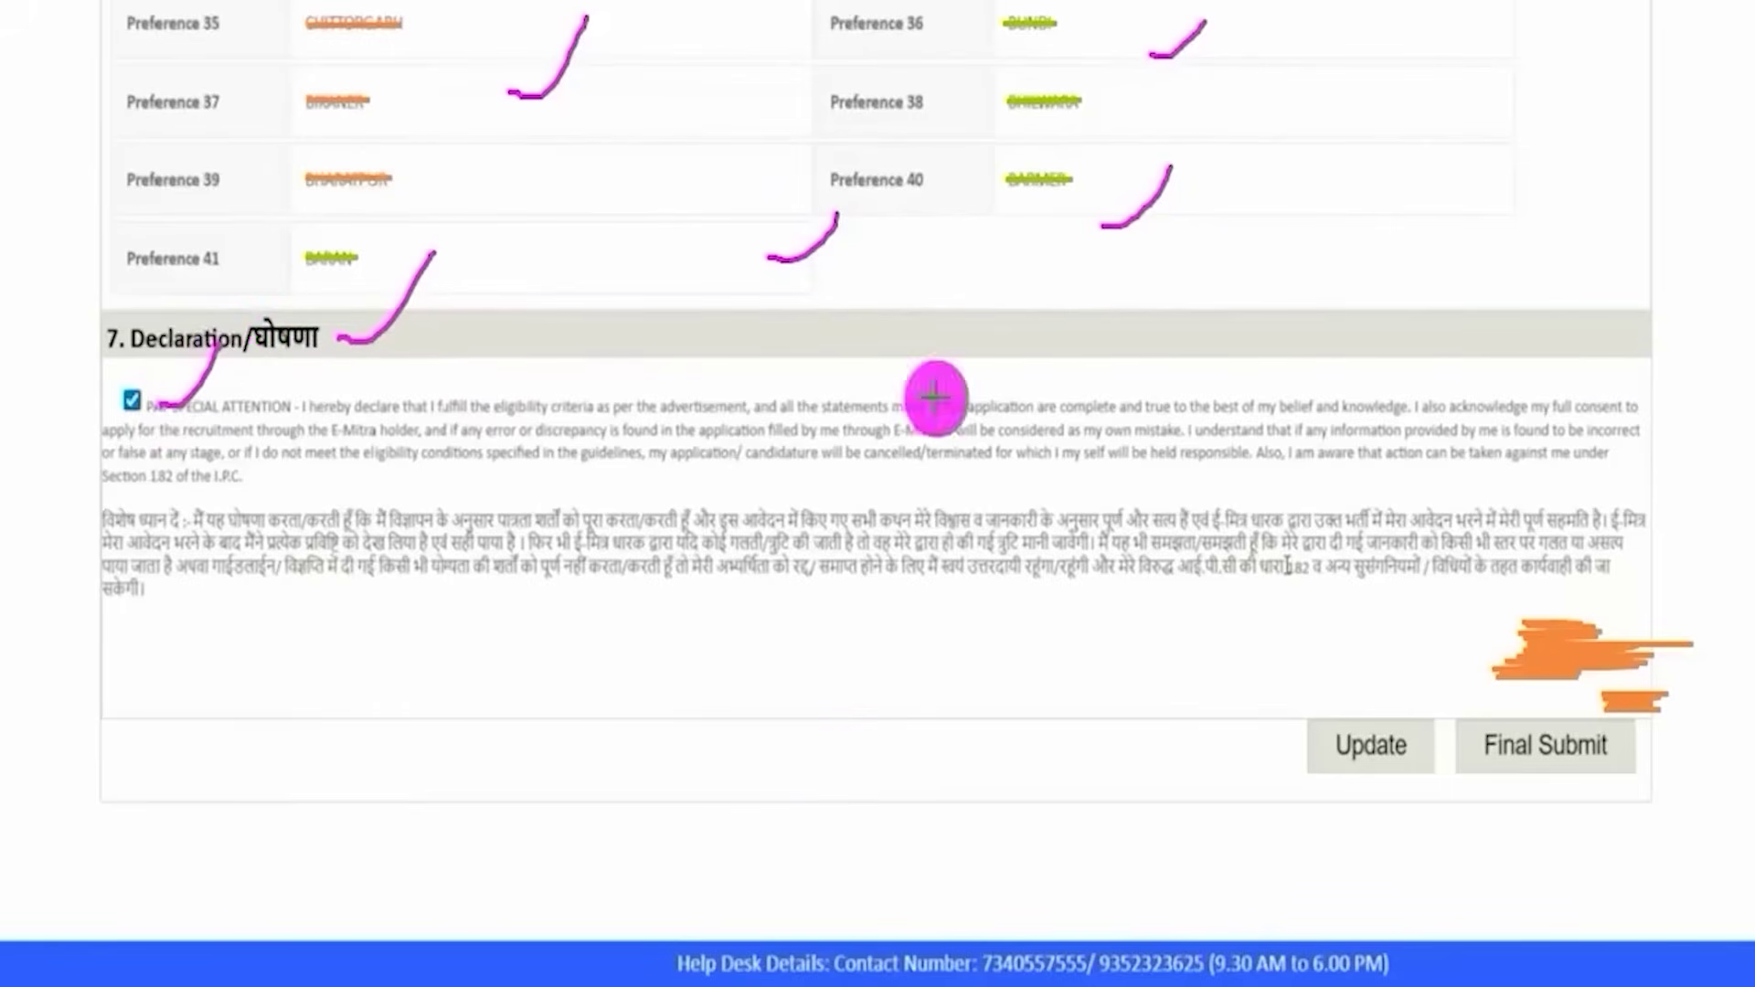
Draw one arrow pointing at Update and another pointing at Final Submit below the declaration
{"action": "left_click_drag", "start_coordinate": [819, 743], "coordinate": [1274, 749]}
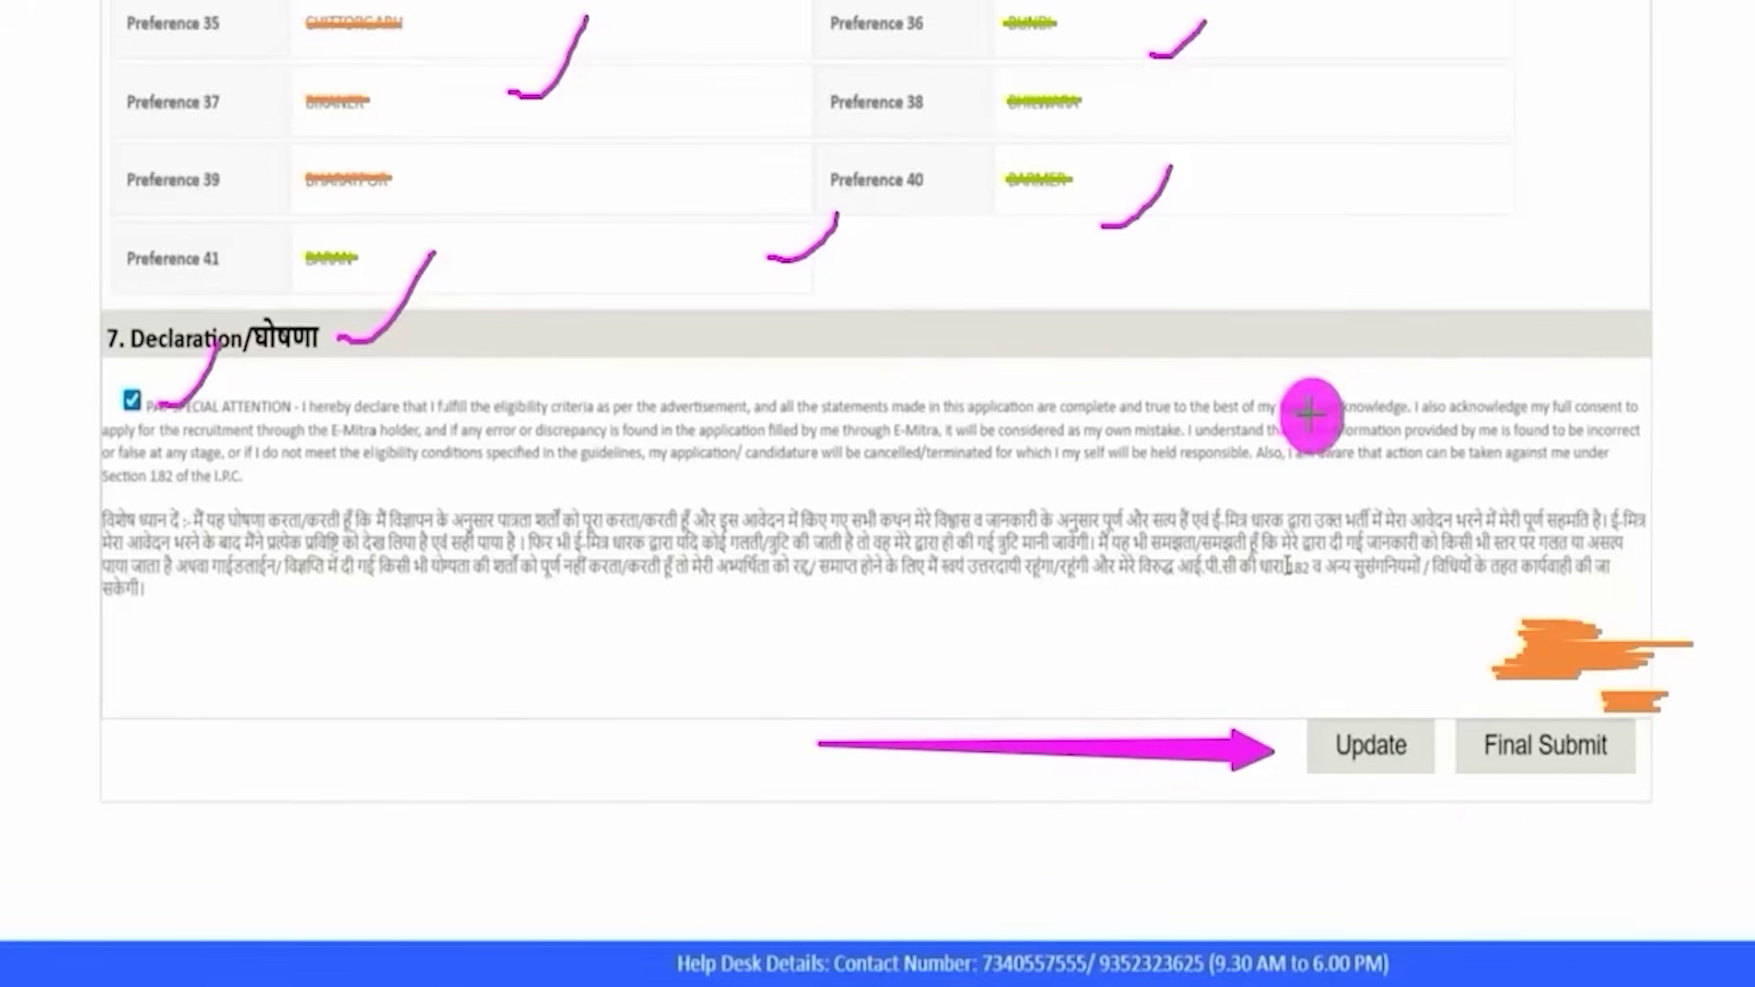
{"action": "left_click_drag", "start_coordinate": [1277, 367], "coordinate": [1480, 706]}
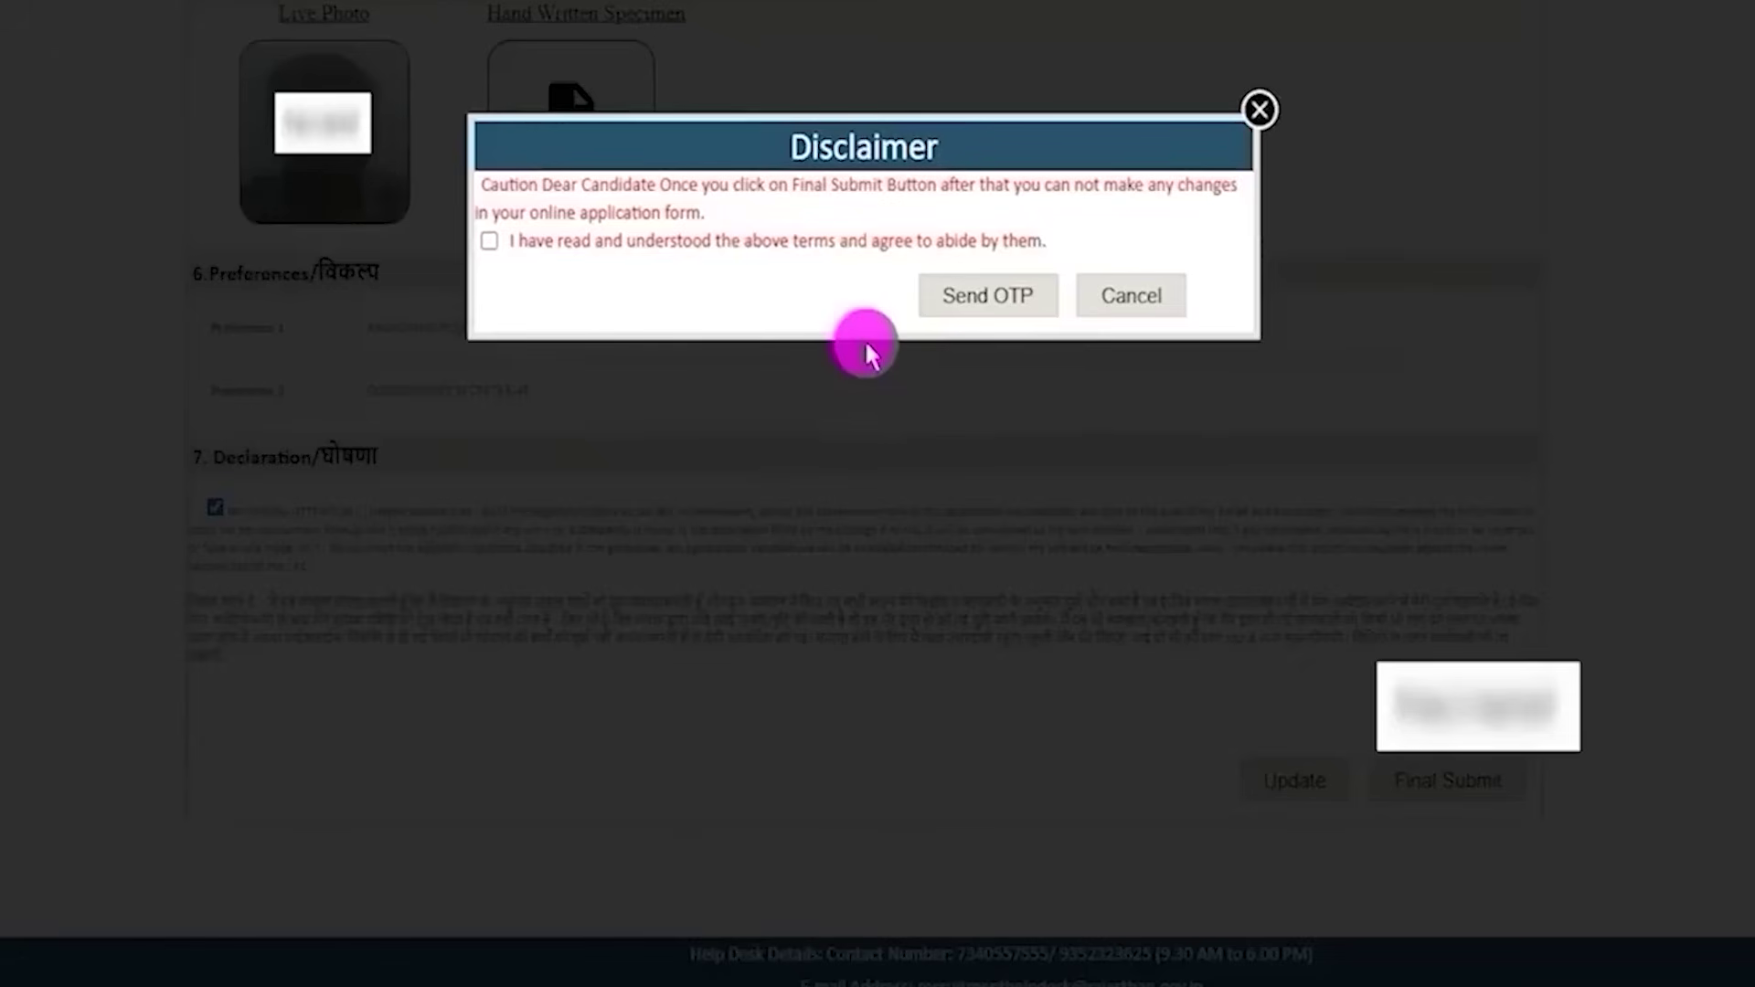
Agree to the terms in the final-submission disclaimer and draw a short stroke toward Send OTP
{"action": "left_click", "coordinate": [489, 242]}
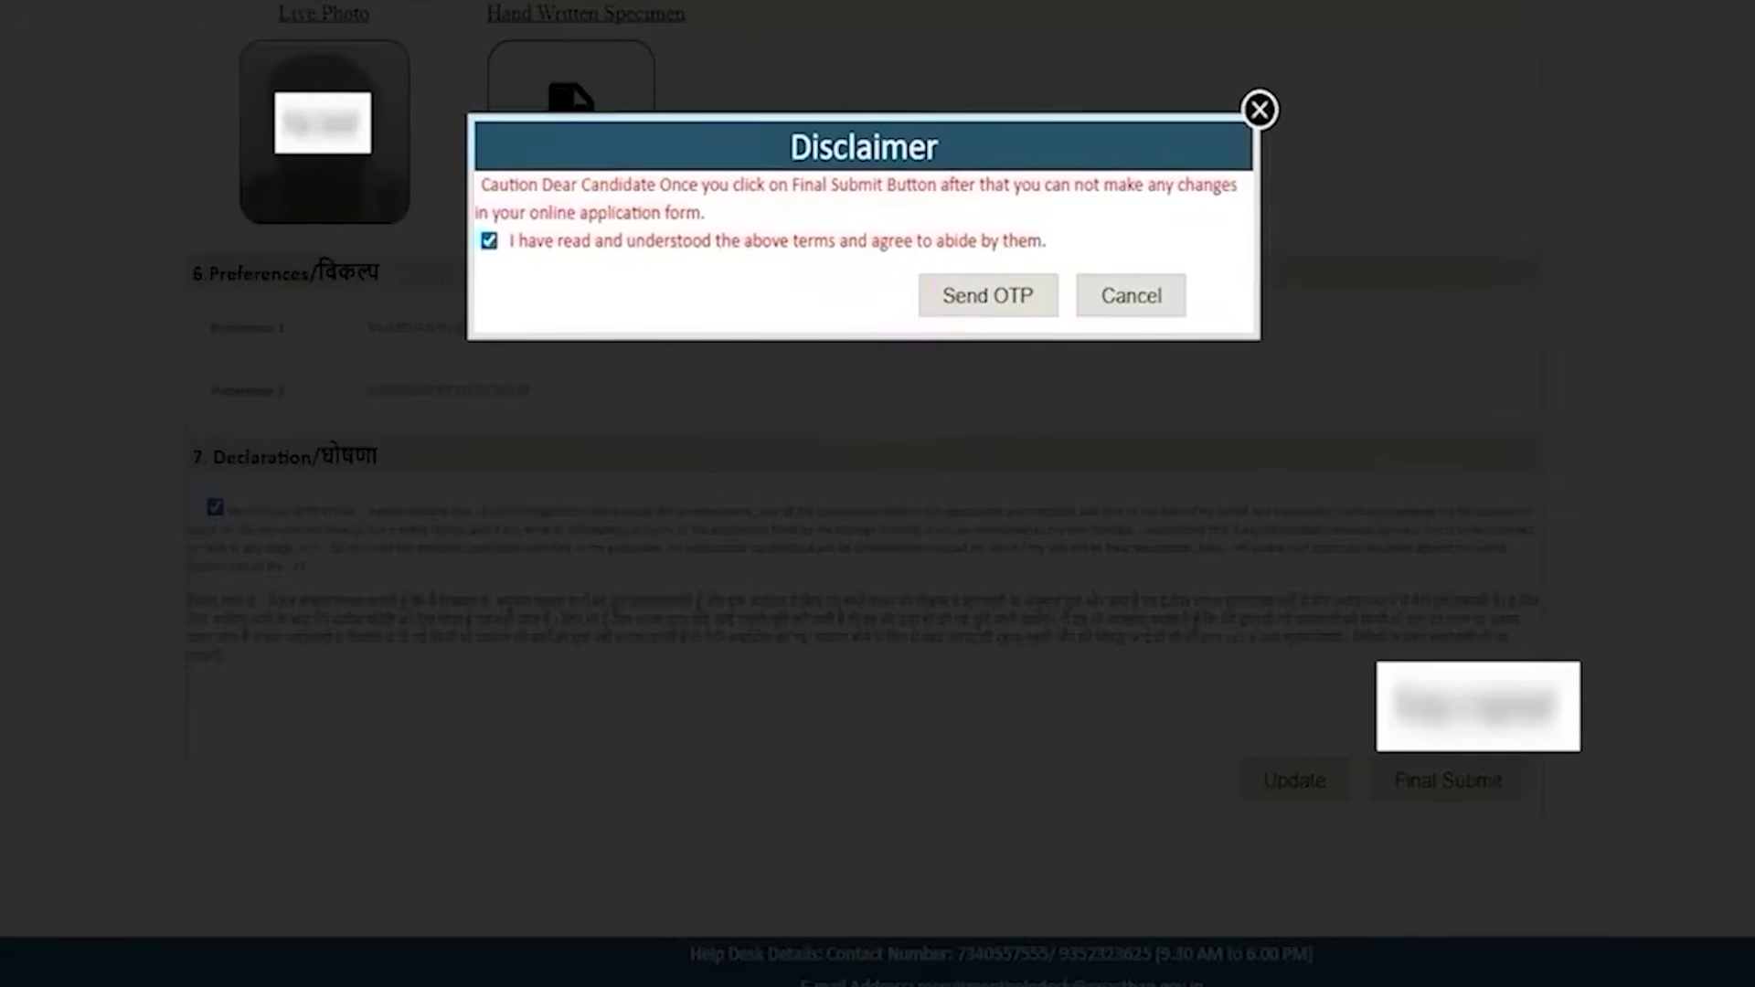
{"action": "left_click_drag", "start_coordinate": [695, 301], "coordinate": [782, 302]}
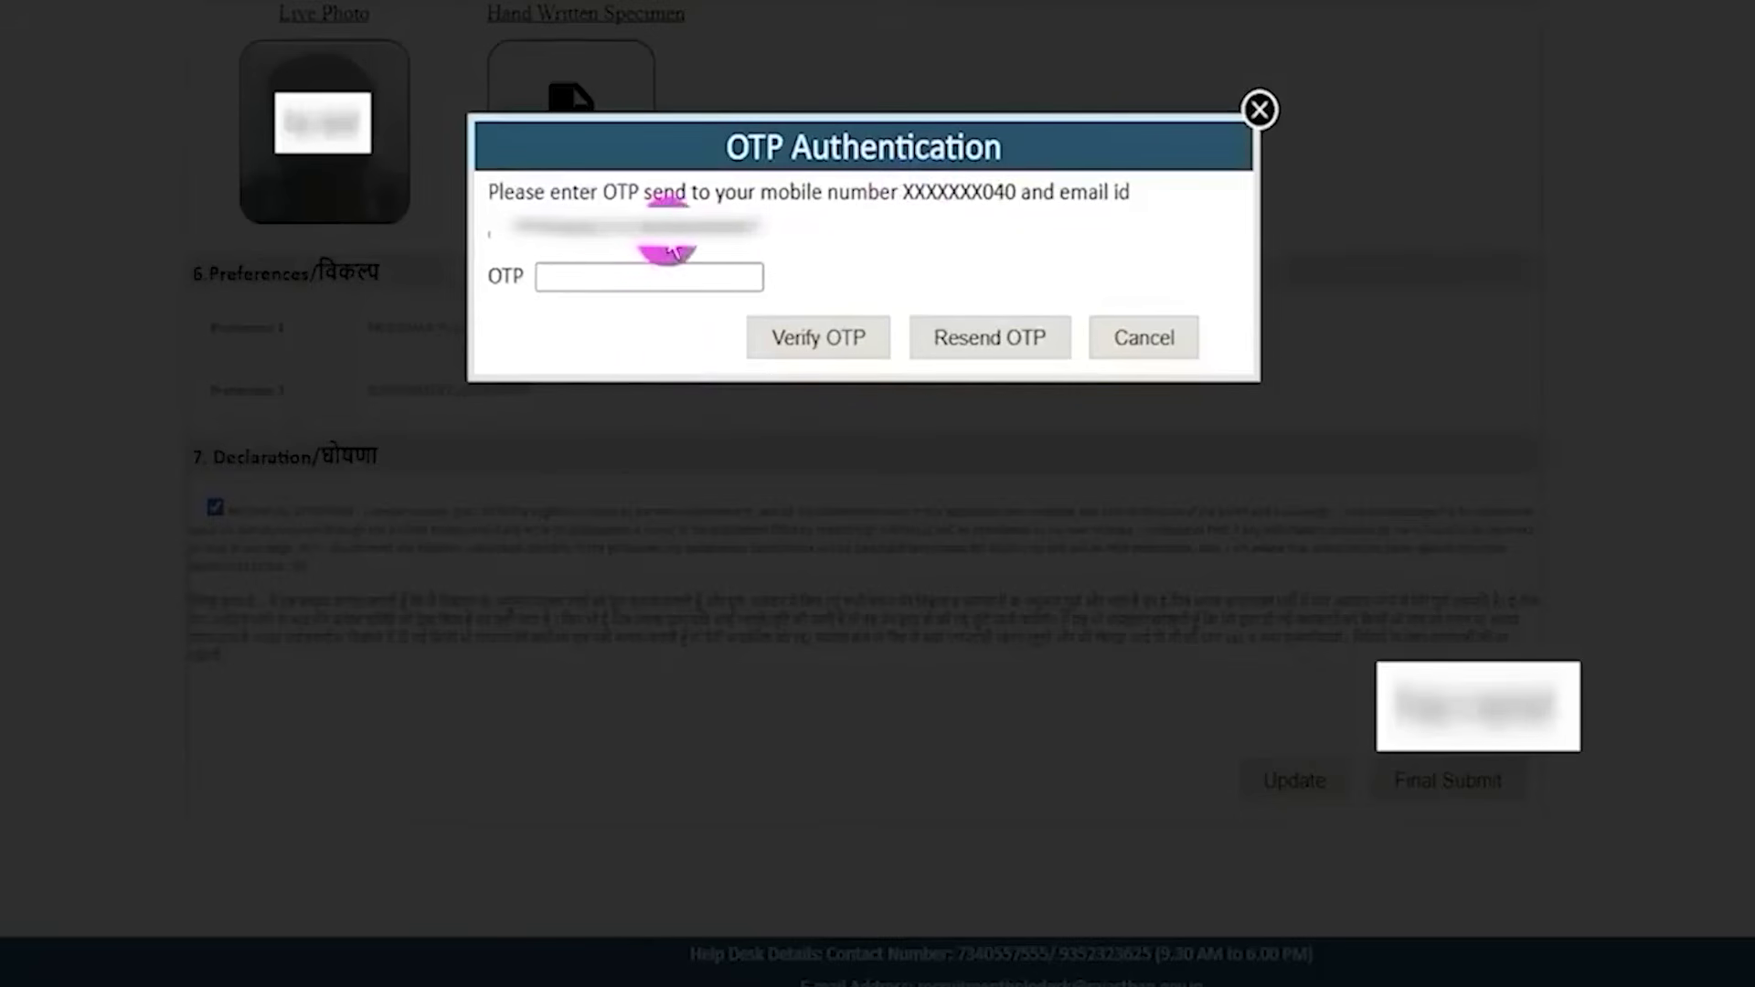
Mark the OTP field and the e-mail line in the OTP authentication dialog, and draw an arrow toward Verify OTP
{"action": "left_click_drag", "start_coordinate": [559, 249], "coordinate": [768, 246]}
{"action": "left_click_drag", "start_coordinate": [795, 225], "coordinate": [807, 216]}
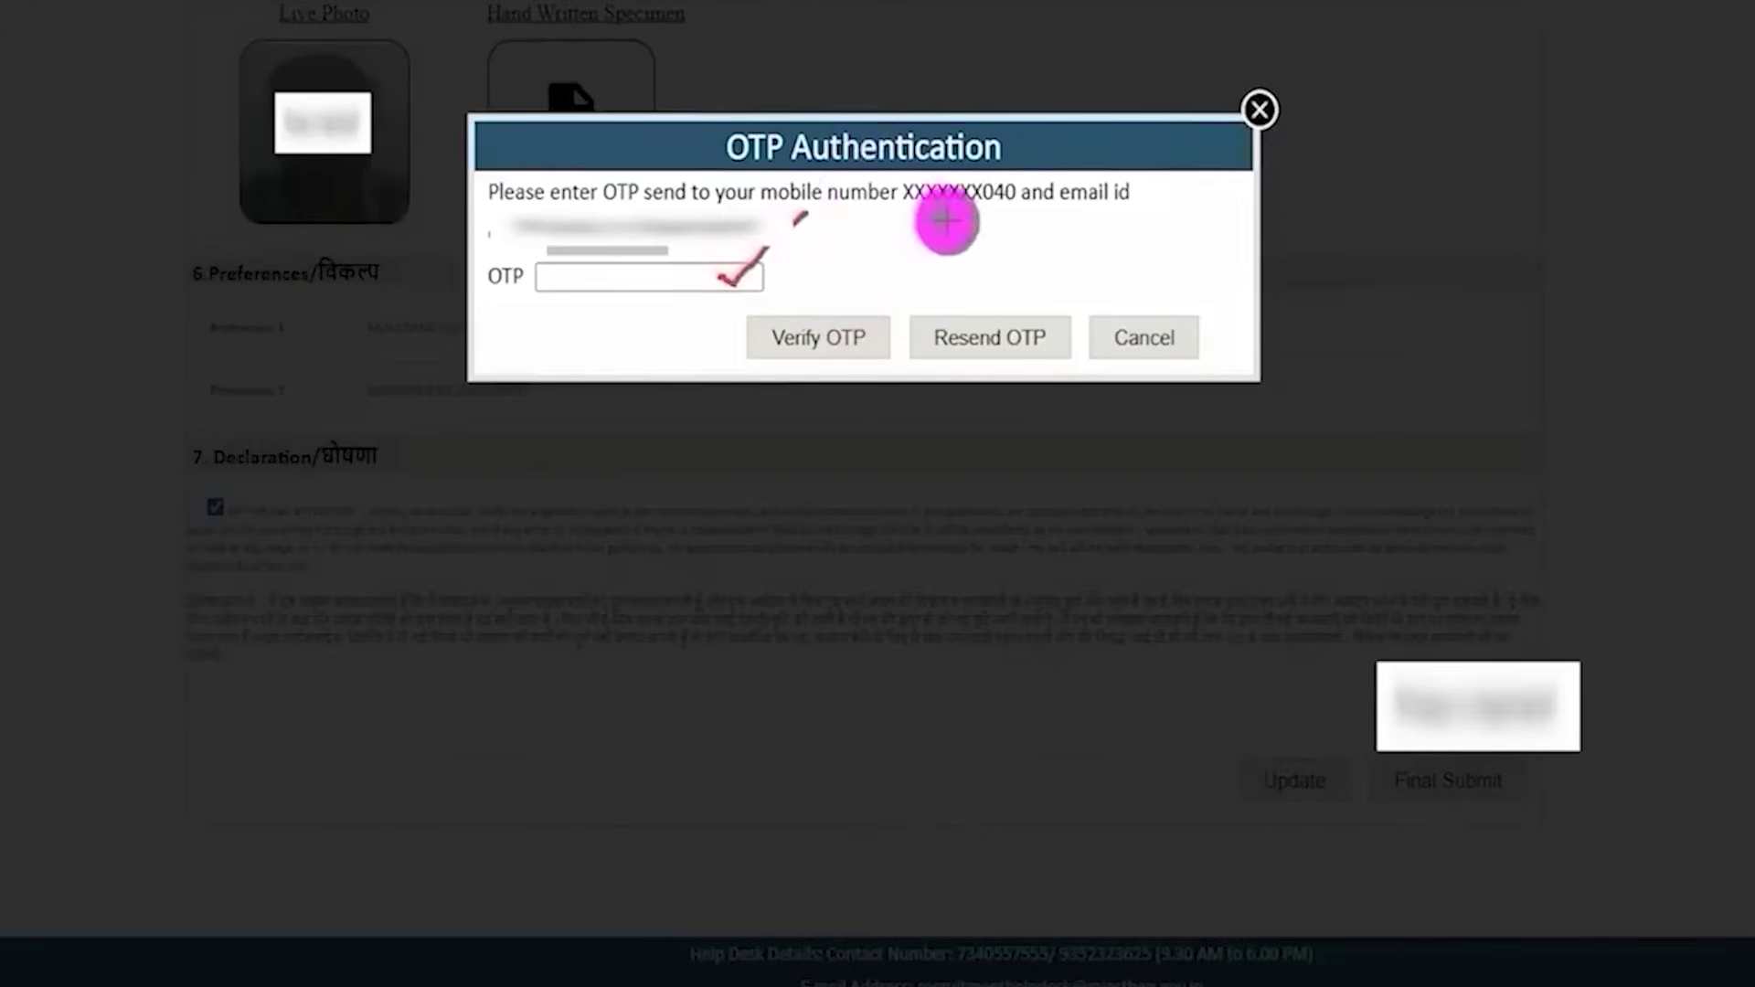
{"action": "left_click_drag", "start_coordinate": [962, 190], "coordinate": [894, 267]}
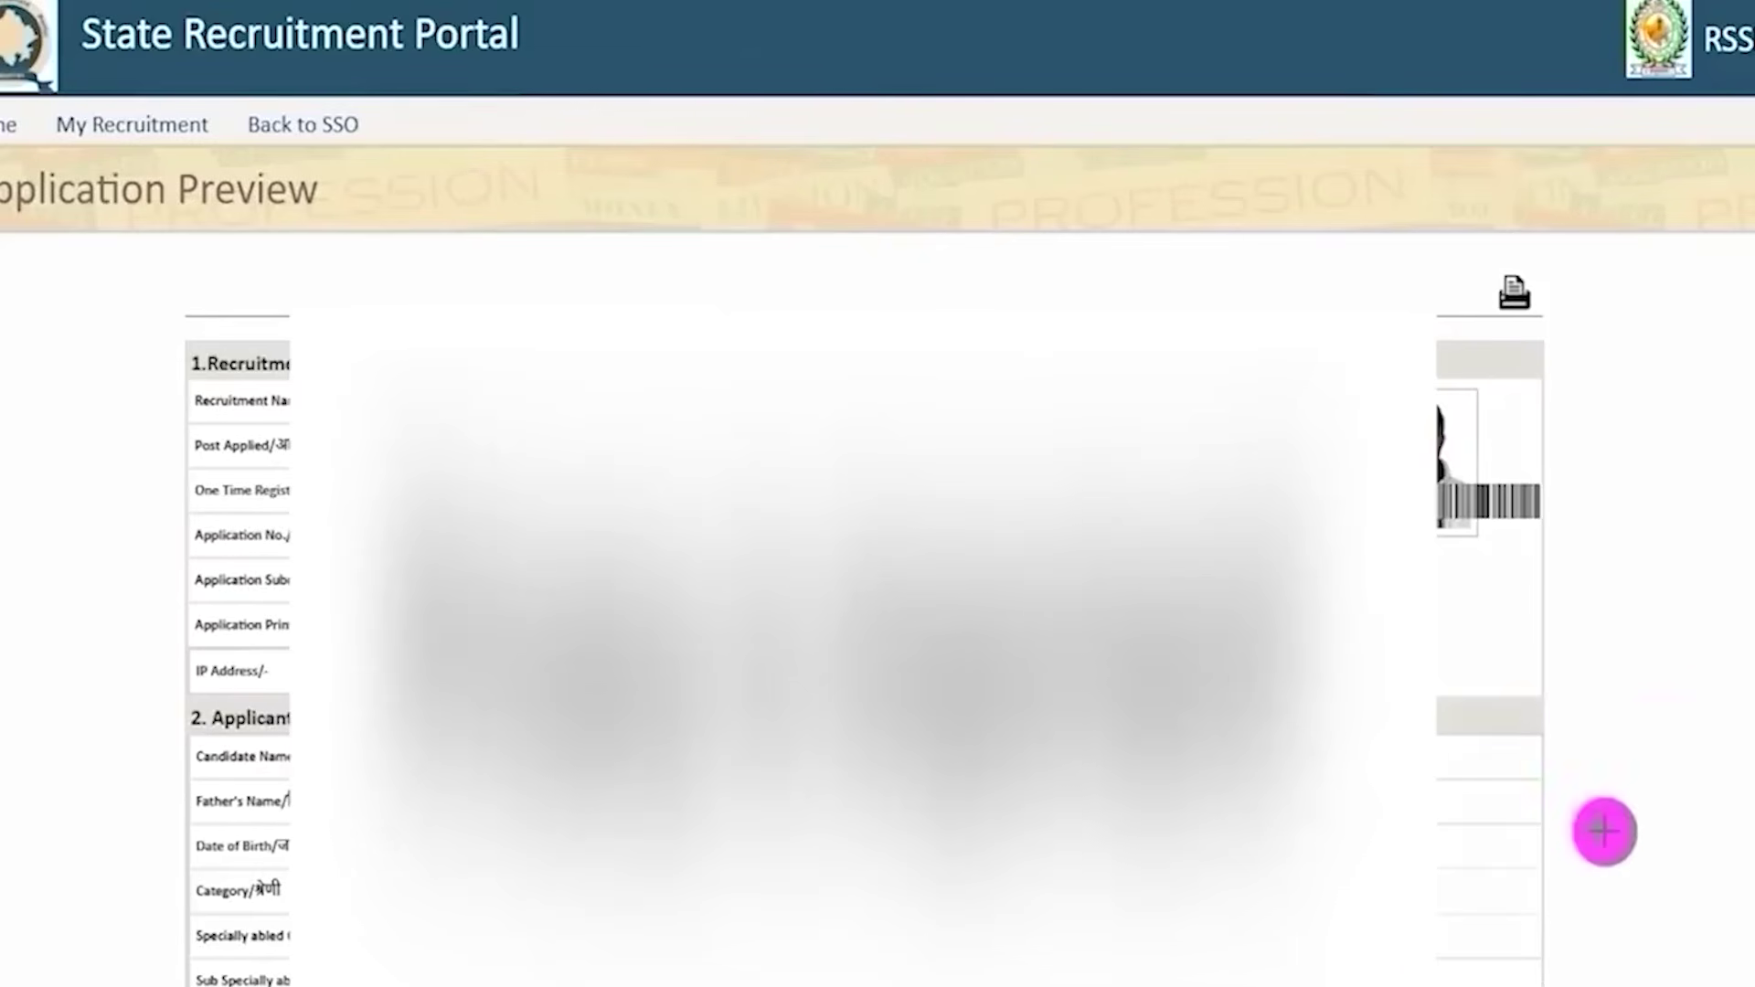
Draw a red arrow pointing at the print icon on the application preview
{"action": "left_click_drag", "start_coordinate": [1682, 128], "coordinate": [1534, 276]}
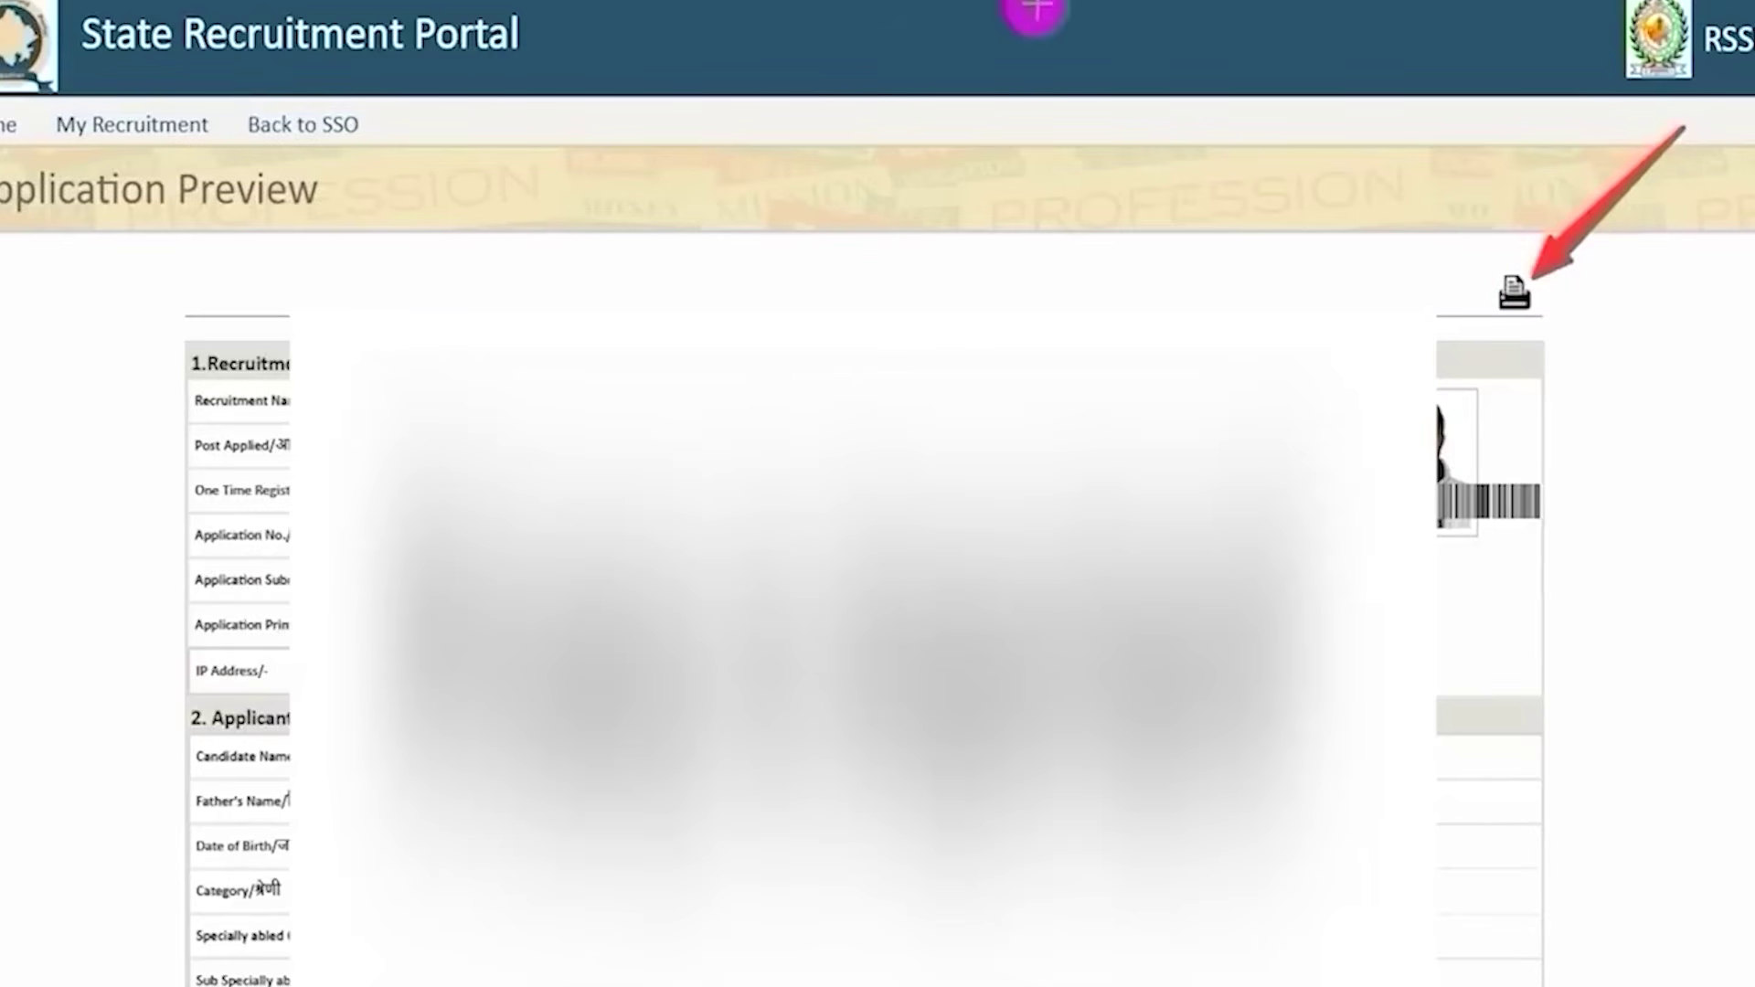